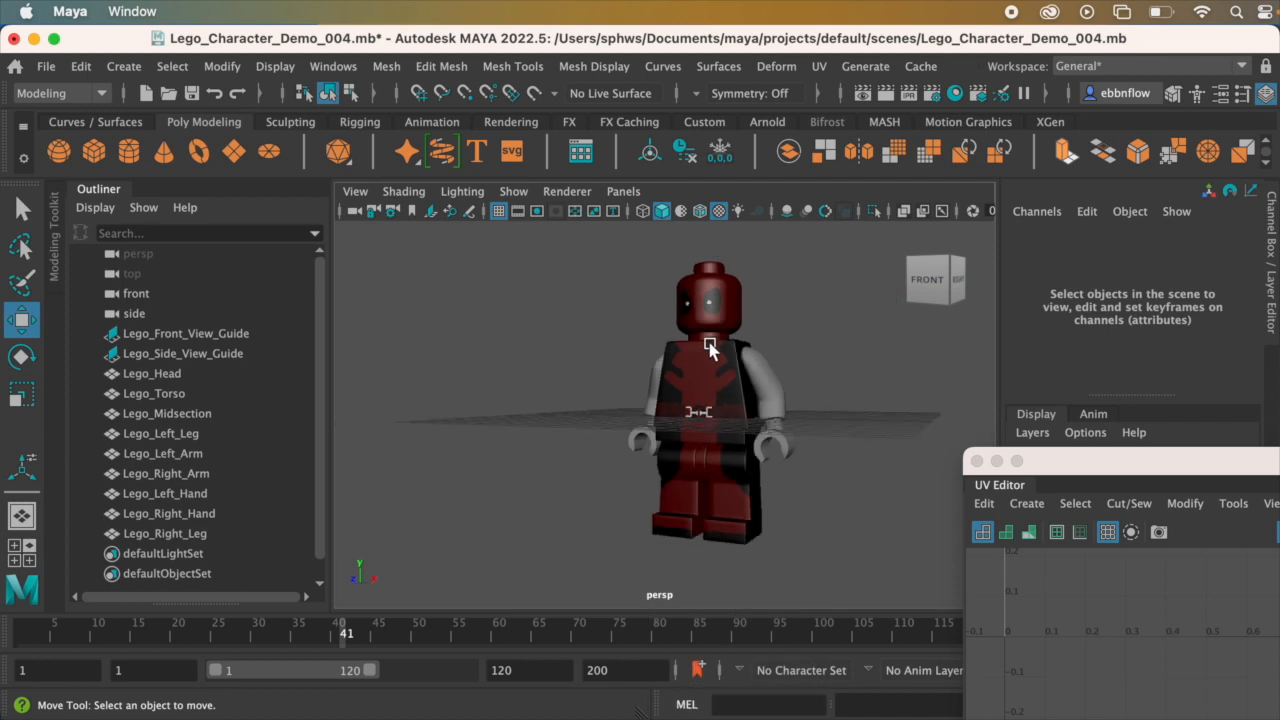
Step: Select every body part of the Lego character except the left arm and hide them
key(f)
drag(613, 240, 735, 565)
key(q)
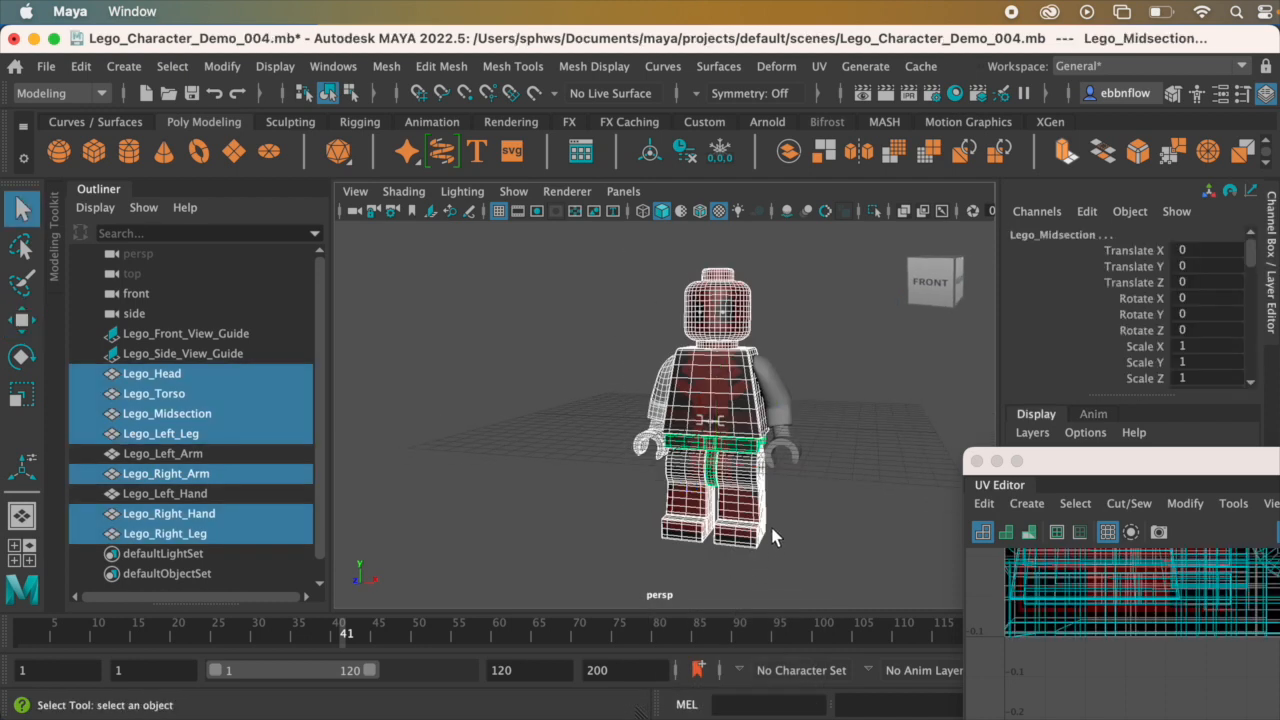
shift+click(795, 454)
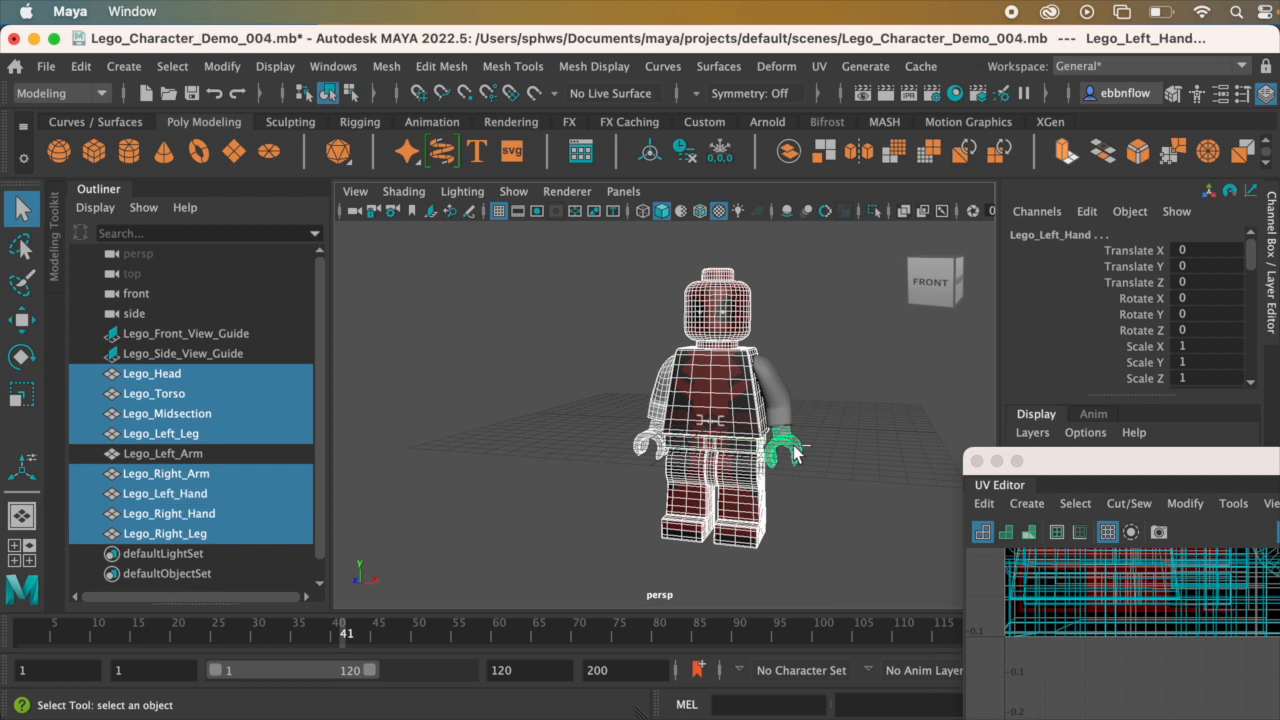
key(ctrl+h)
Step: Assign the existing lambert2 numbered-checker material to the left arm
click(788, 416)
alt+drag(788, 416, 612, 412)
scroll(612, 412, up, 5)
alt+middle_drag(624, 399, 724, 459)
alt+drag(724, 459, 726, 436)
alt+middle_drag(740, 436, 709, 430)
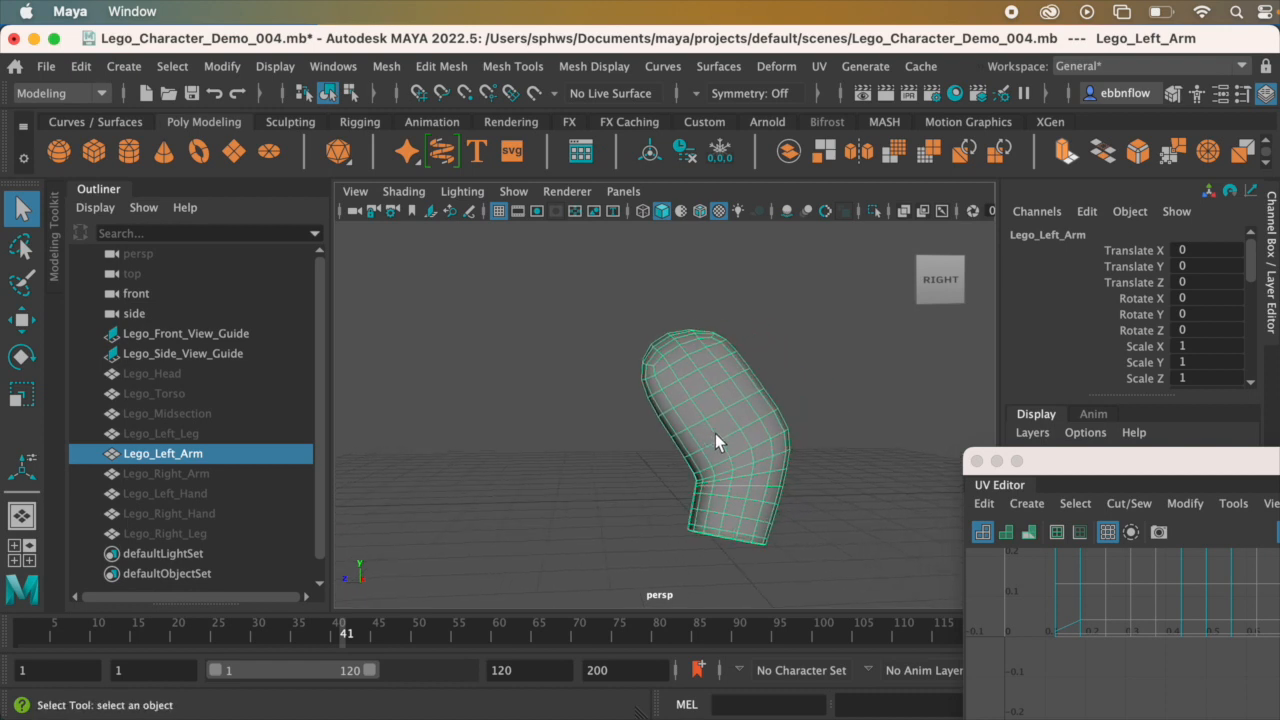
alt+middle_drag(718, 437, 679, 342)
alt+drag(679, 342, 685, 343)
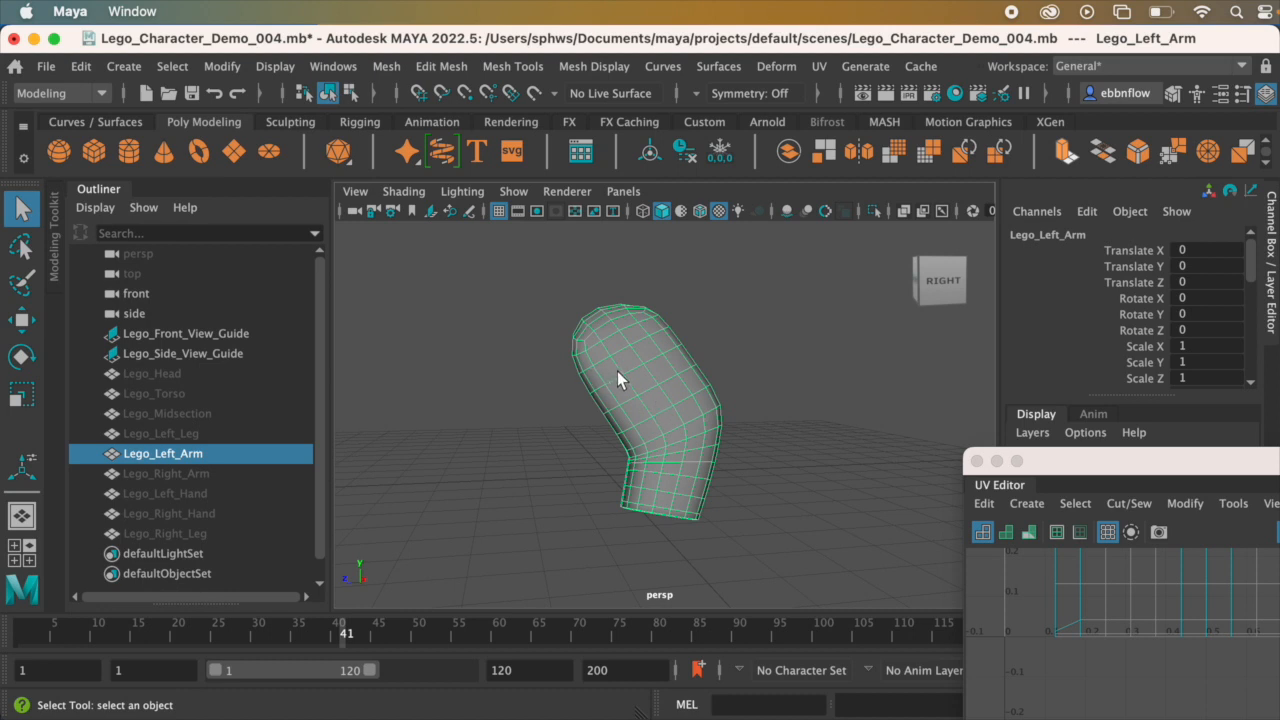
right_click(641, 328)
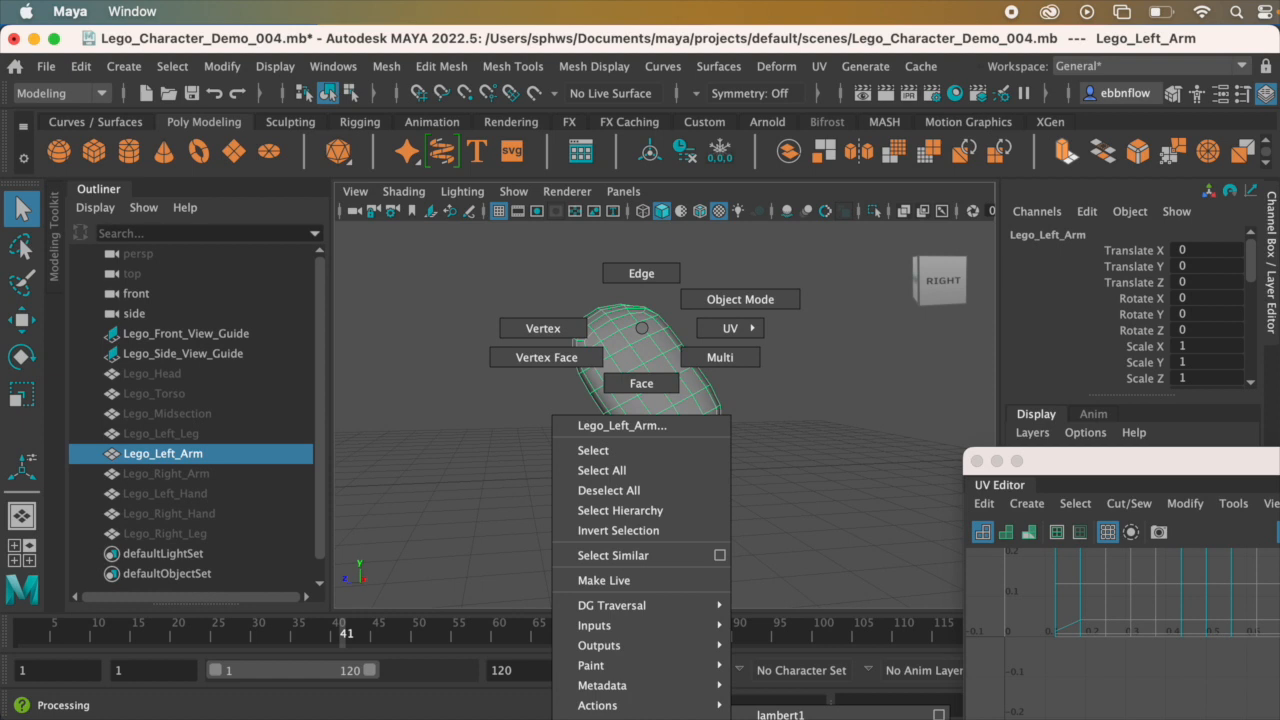
click(780, 719)
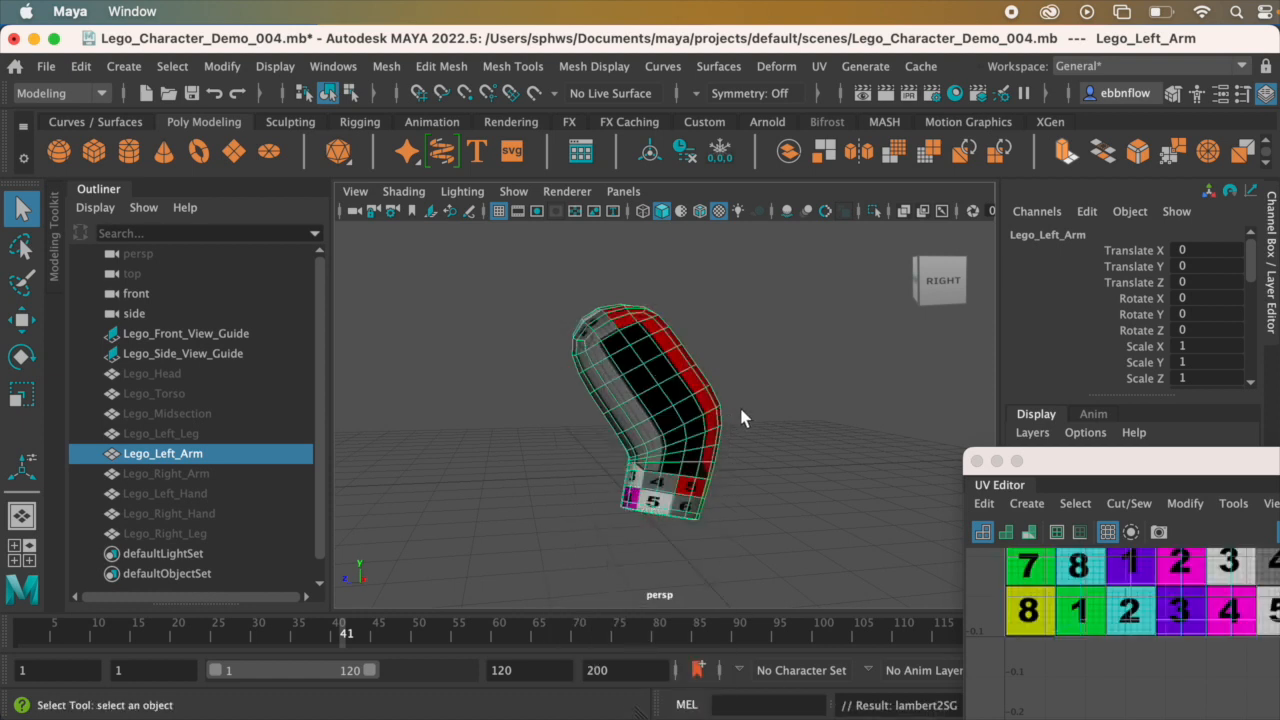
Step: Reposition the UV Editor window beside the arm and frame the complete numbered texture tile in it
scroll(740, 409, up, 4)
alt+drag(738, 409, 749, 413)
alt+middle_drag(749, 413, 693, 379)
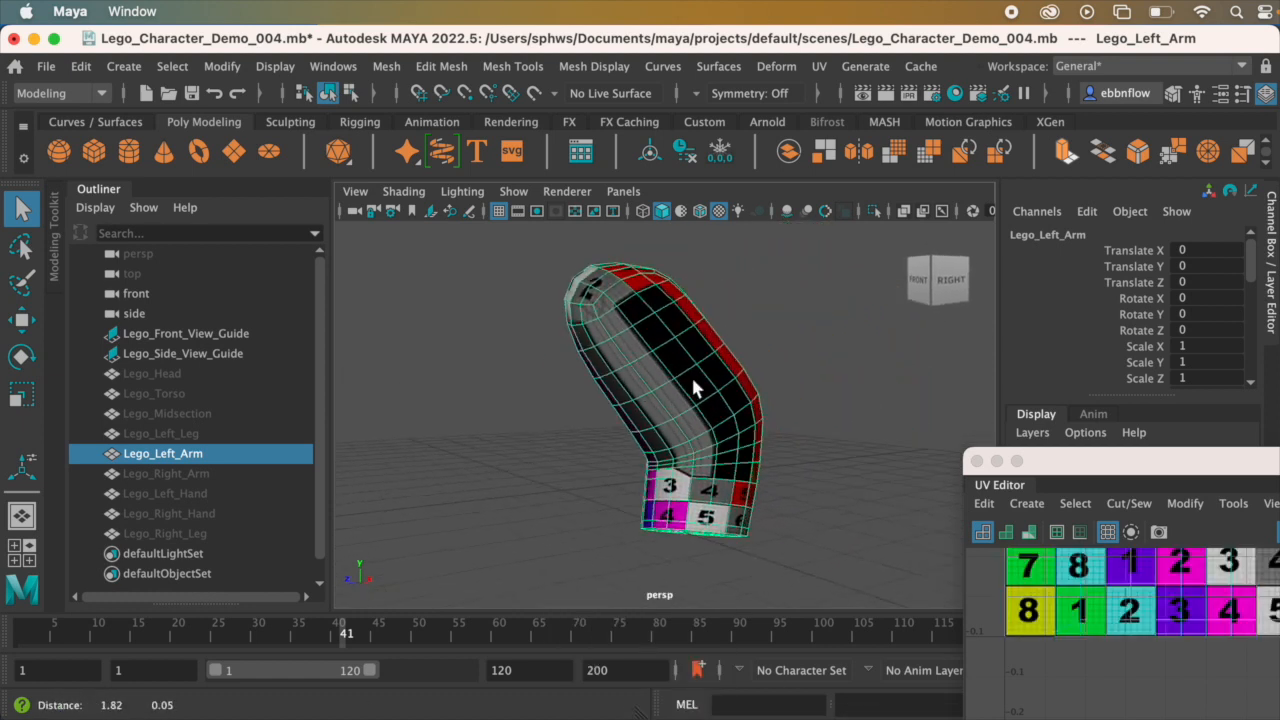
mouse_move(677, 380)
alt+mouse_down()
mouse_move(540, 394)
mouse_move(763, 386)
mouse_move(679, 379)
alt+mouse_up()
alt+middle_drag(679, 379, 636, 374)
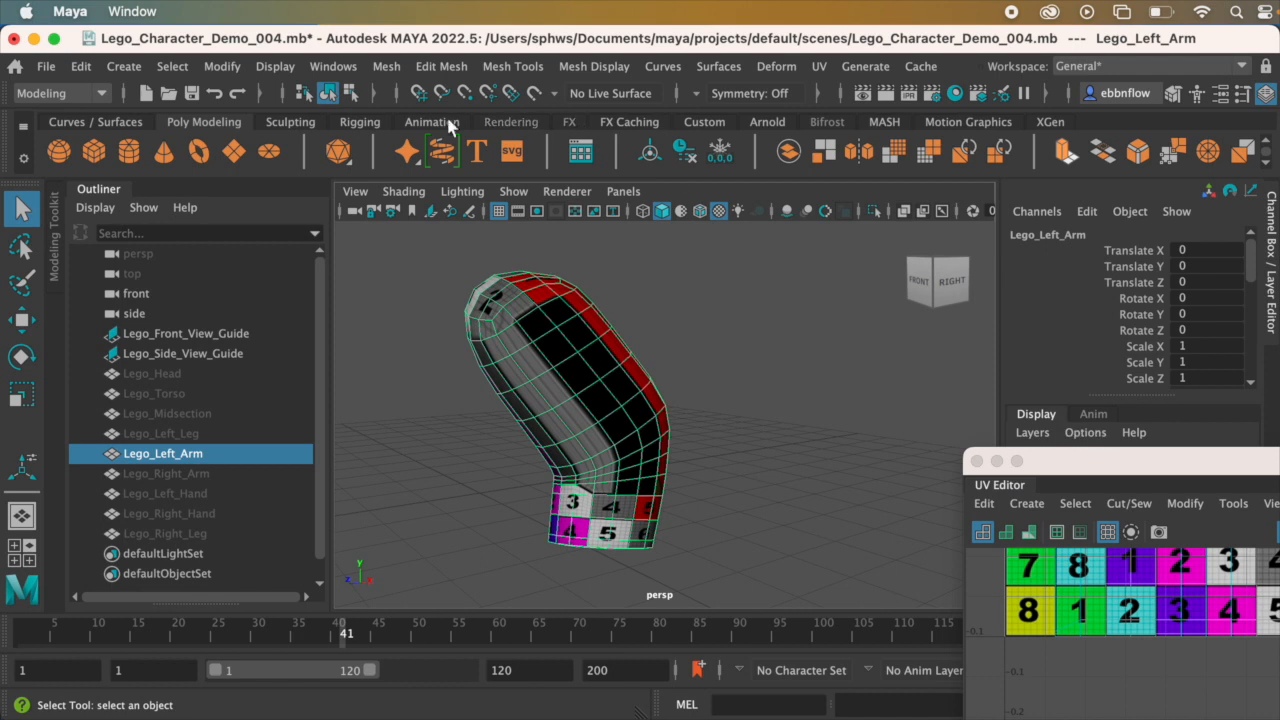
drag(1037, 459, 809, 217)
alt+middle_drag(925, 384, 934, 688)
scroll(936, 687, down, 2)
scroll(937, 578, down, 2)
alt+middle_drag(937, 578, 913, 523)
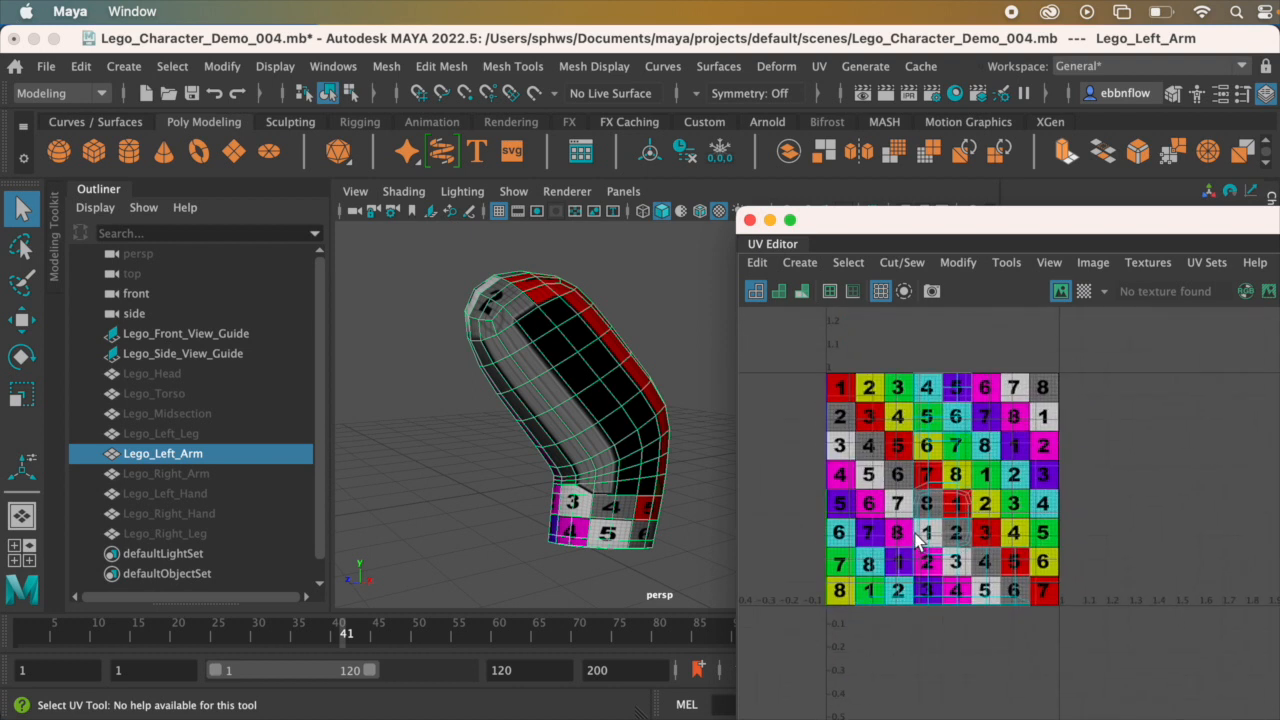
scroll(914, 529, down, 1)
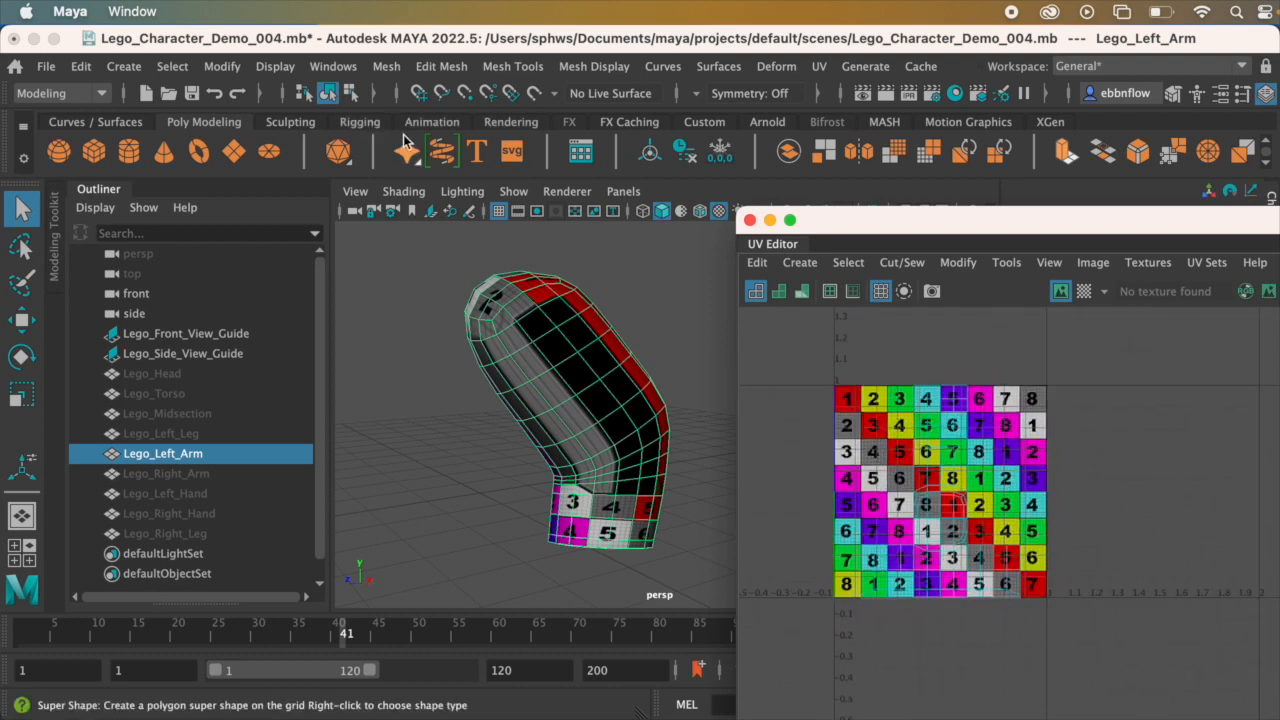
Step: Open the UV Editor, select all of the left arm's UVs and move them off the numbered tile into the empty space beside it
click(333, 66)
mouse_move(365, 191)
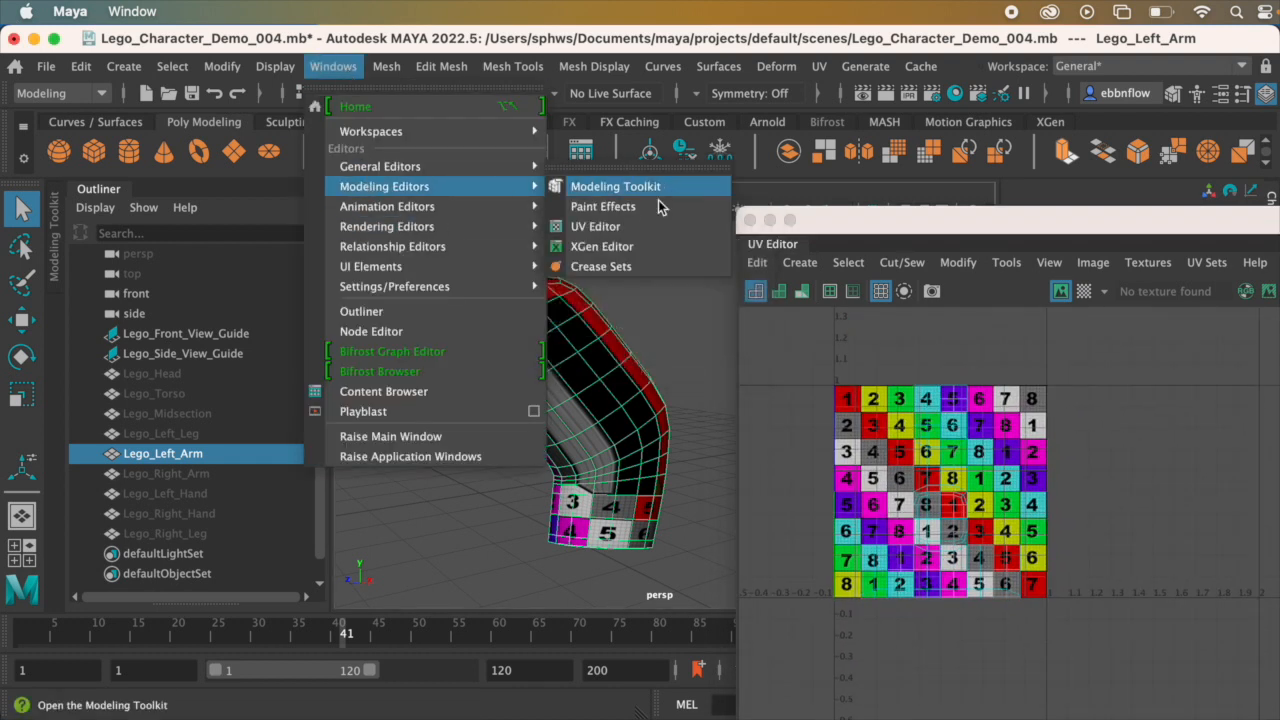
click(640, 229)
right_drag(926, 487, 998, 477)
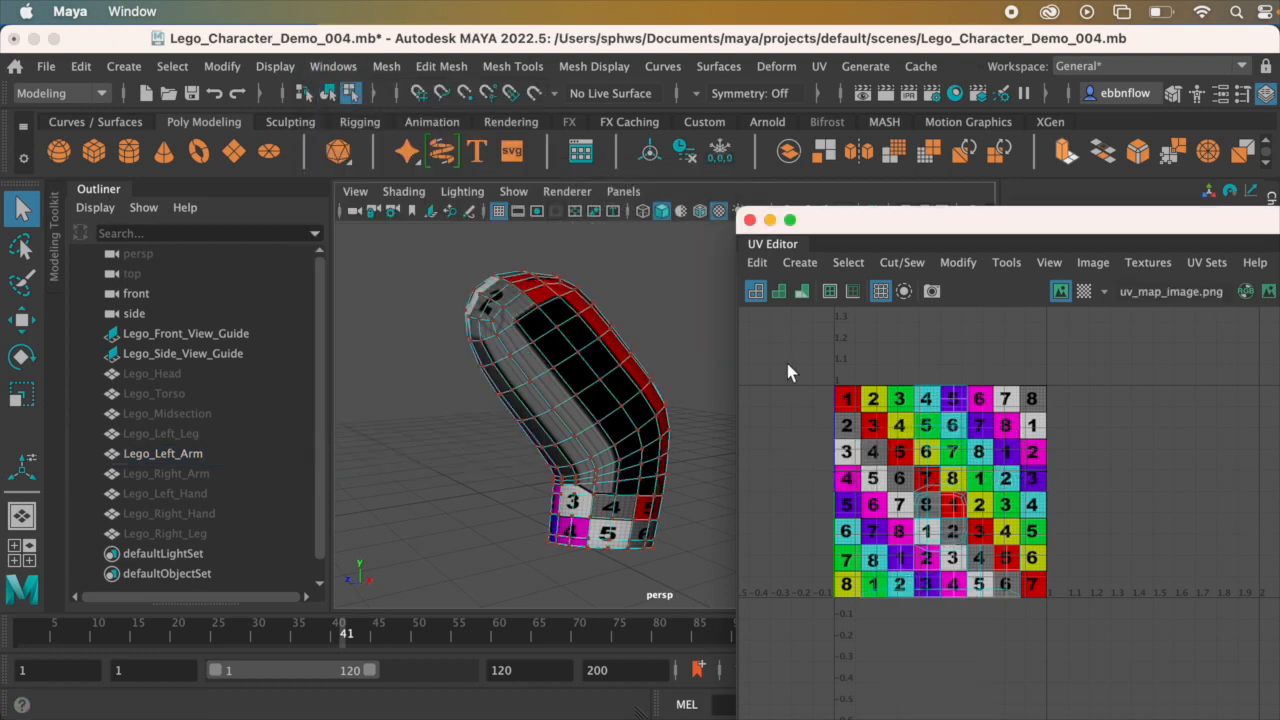
drag(763, 342, 1130, 657)
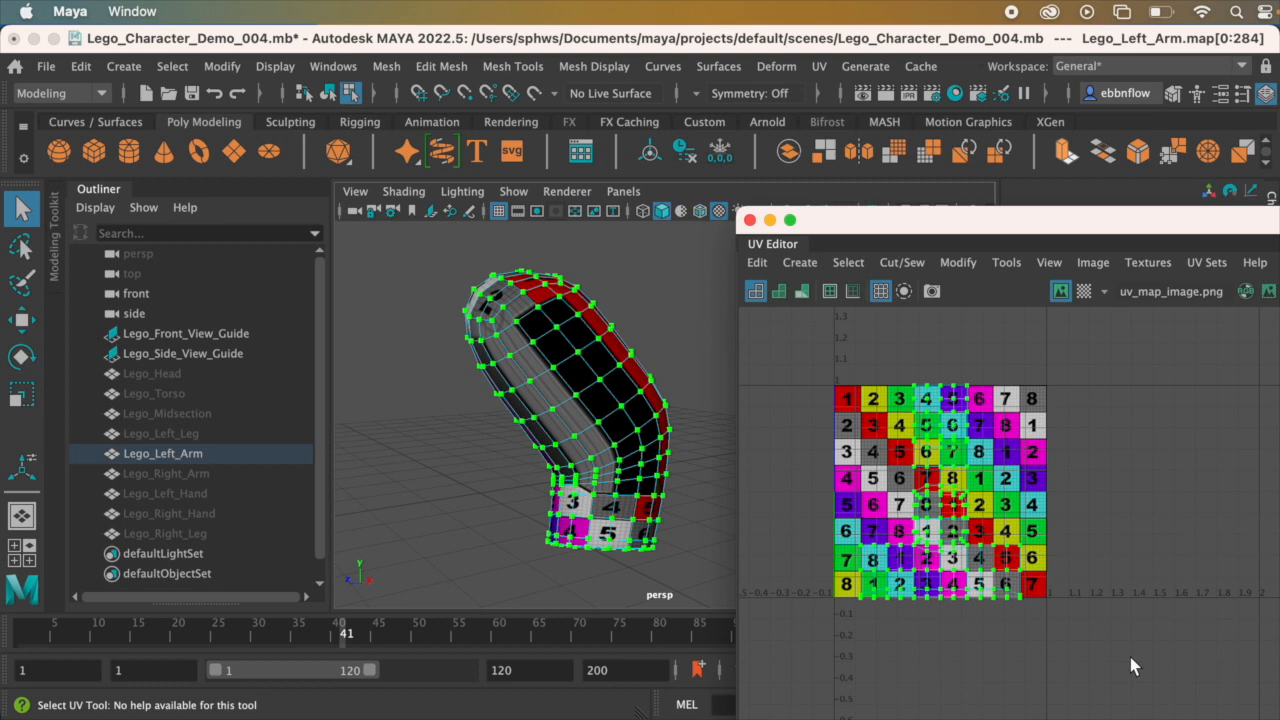
key(w)
drag(1151, 489, 1275, 490)
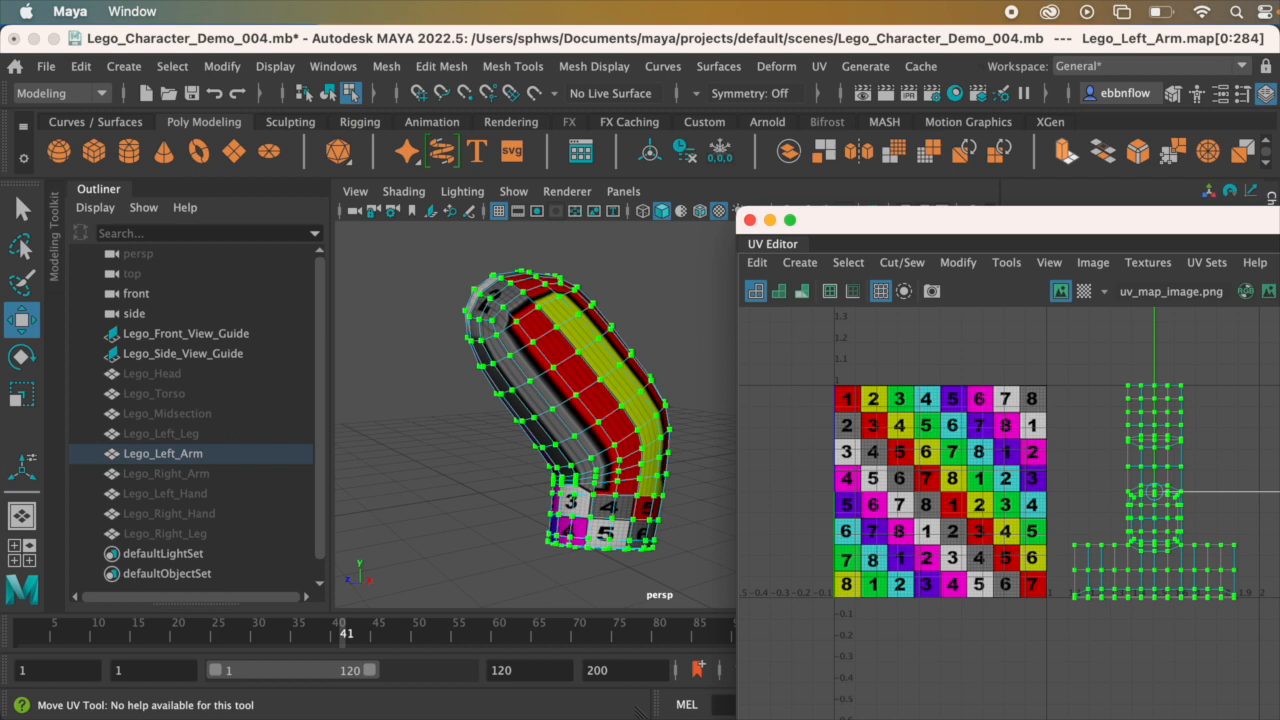
Step: Examine from several angles how the numbered texture stretches across the left arm
alt+drag(610, 495, 600, 440)
alt+middle_drag(600, 440, 531, 437)
alt+drag(531, 441, 603, 415)
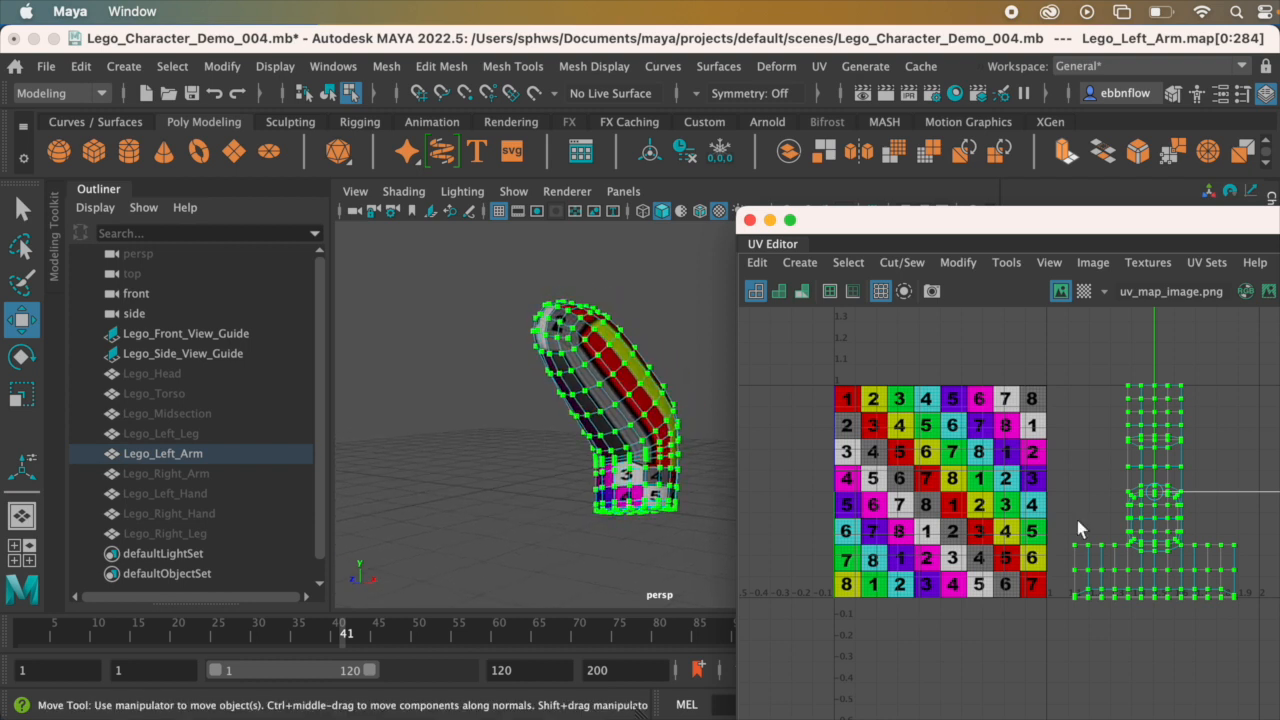
scroll(1180, 526, up, 1)
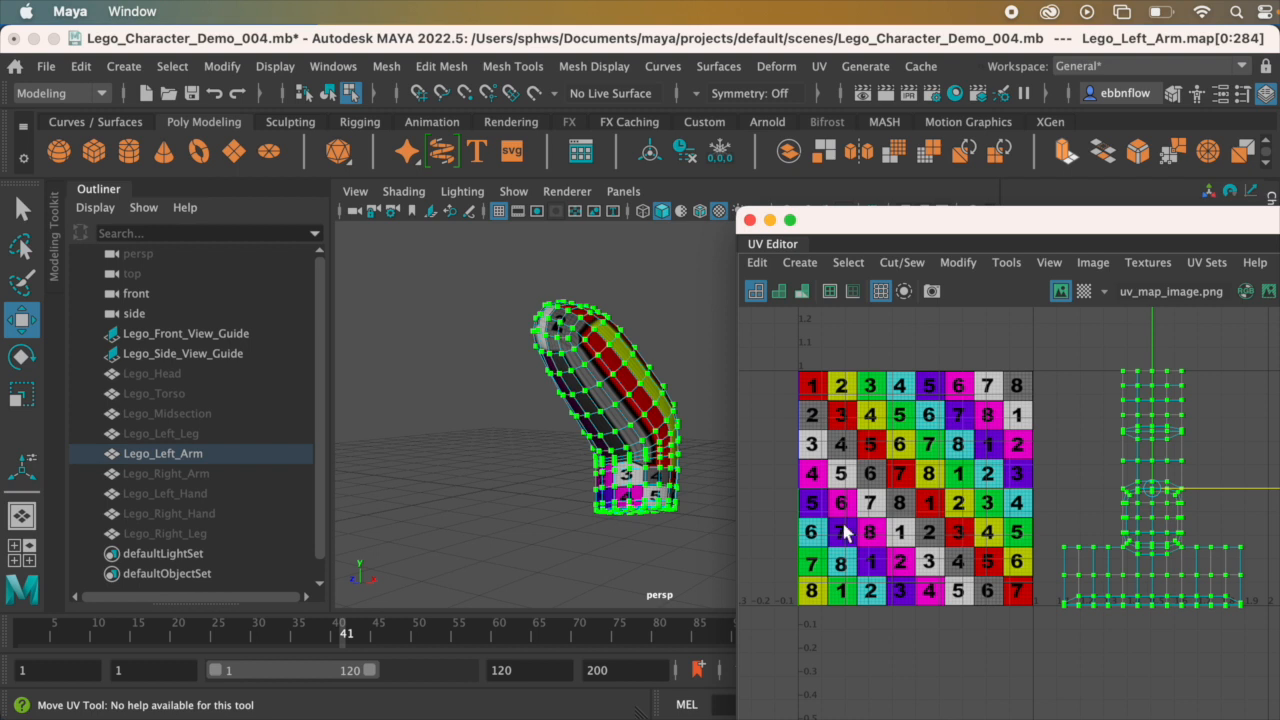
alt+drag(600, 425, 540, 428)
alt+middle_drag(540, 421, 652, 421)
alt+drag(652, 421, 612, 421)
scroll(610, 421, up, 5)
alt+middle_drag(590, 398, 603, 409)
alt+drag(604, 418, 615, 420)
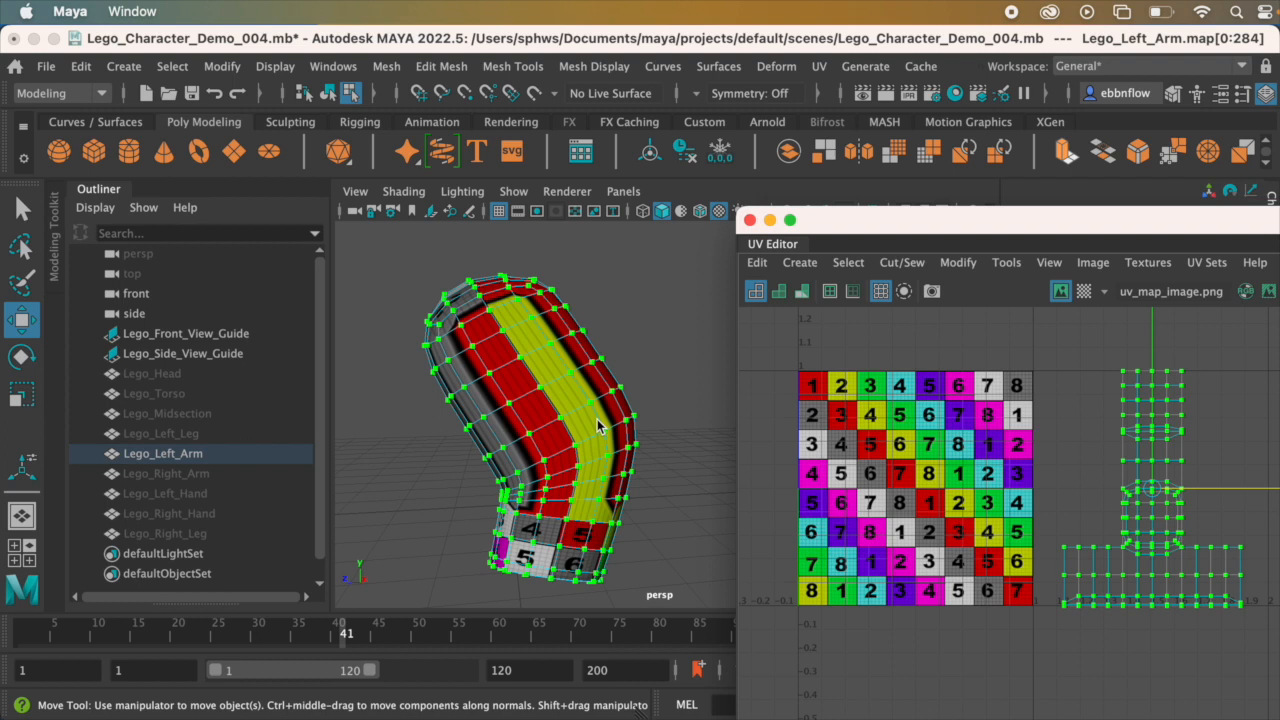
right_drag(597, 427, 600, 388)
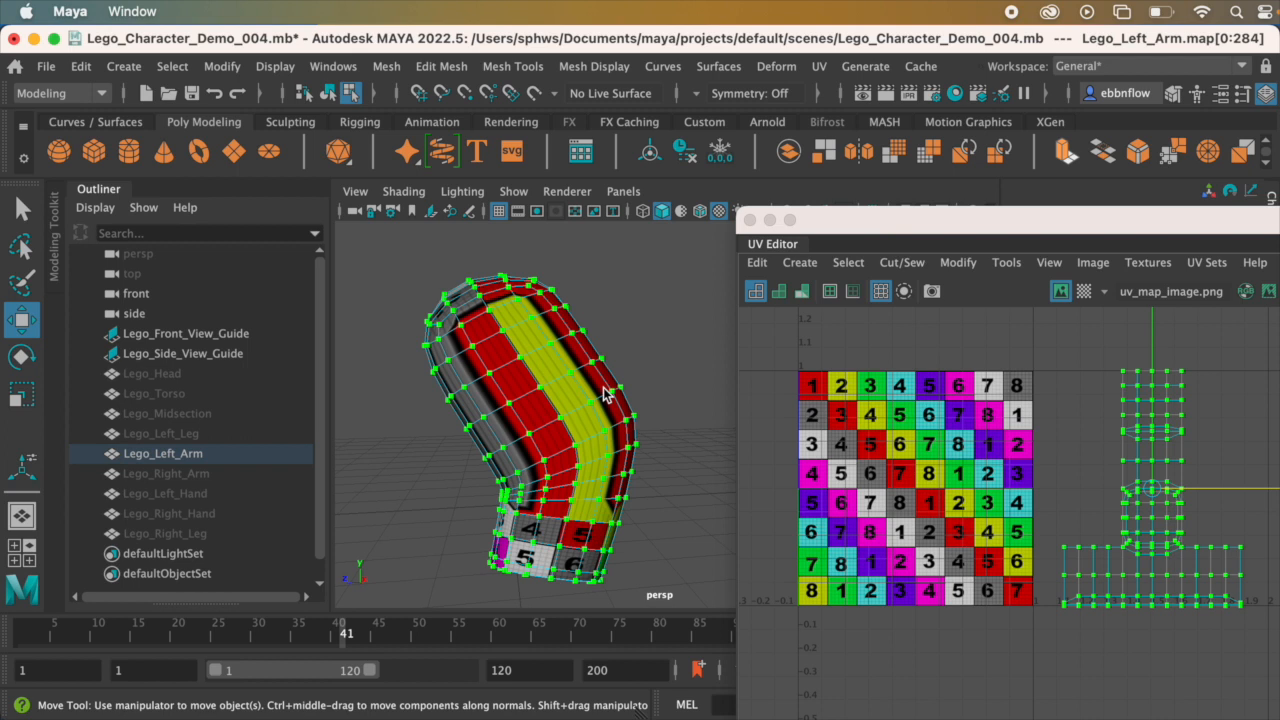
scroll(566, 459, up, 4)
alt+middle_drag(592, 419, 631, 405)
alt+drag(631, 405, 598, 398)
Step: Clear the UV selection and select the face loop around the arm just above the elbow bend
click(574, 388)
key(q)
mouse_move(609, 394)
right_down()
mouse_move(697, 328)
mouse_move(707, 299)
mouse_move(603, 395)
right_up()
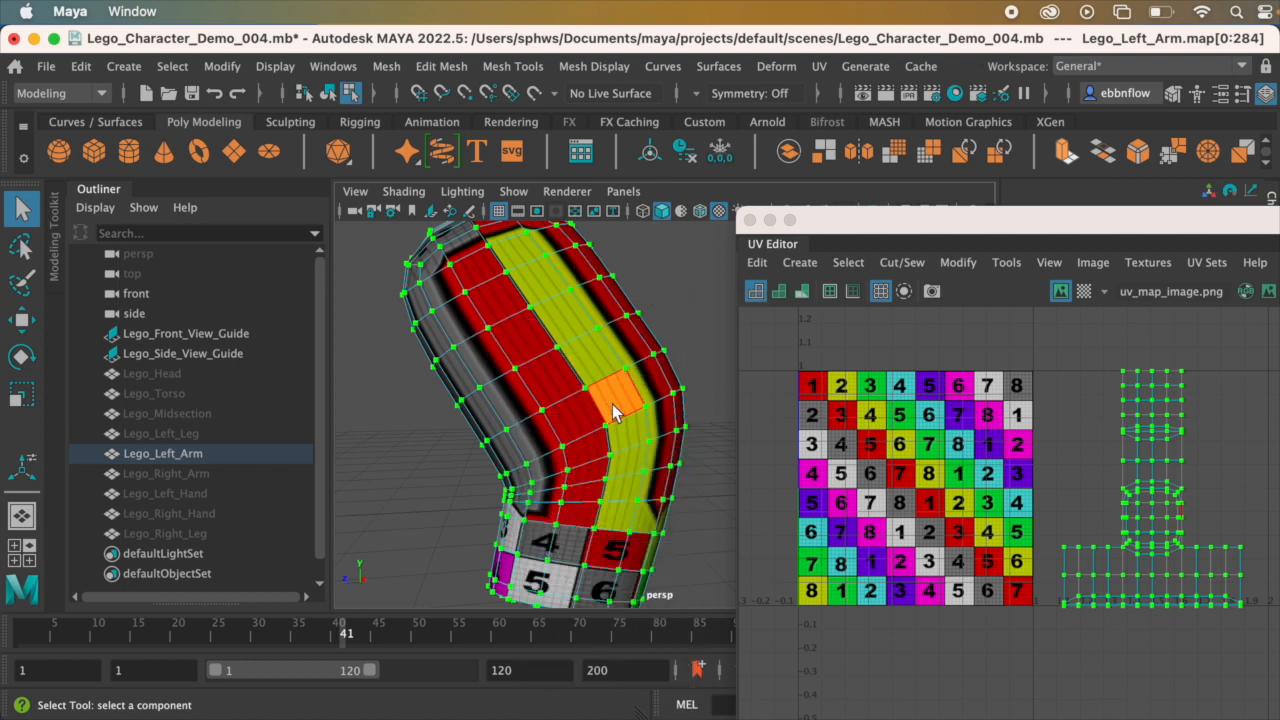
click(754, 400)
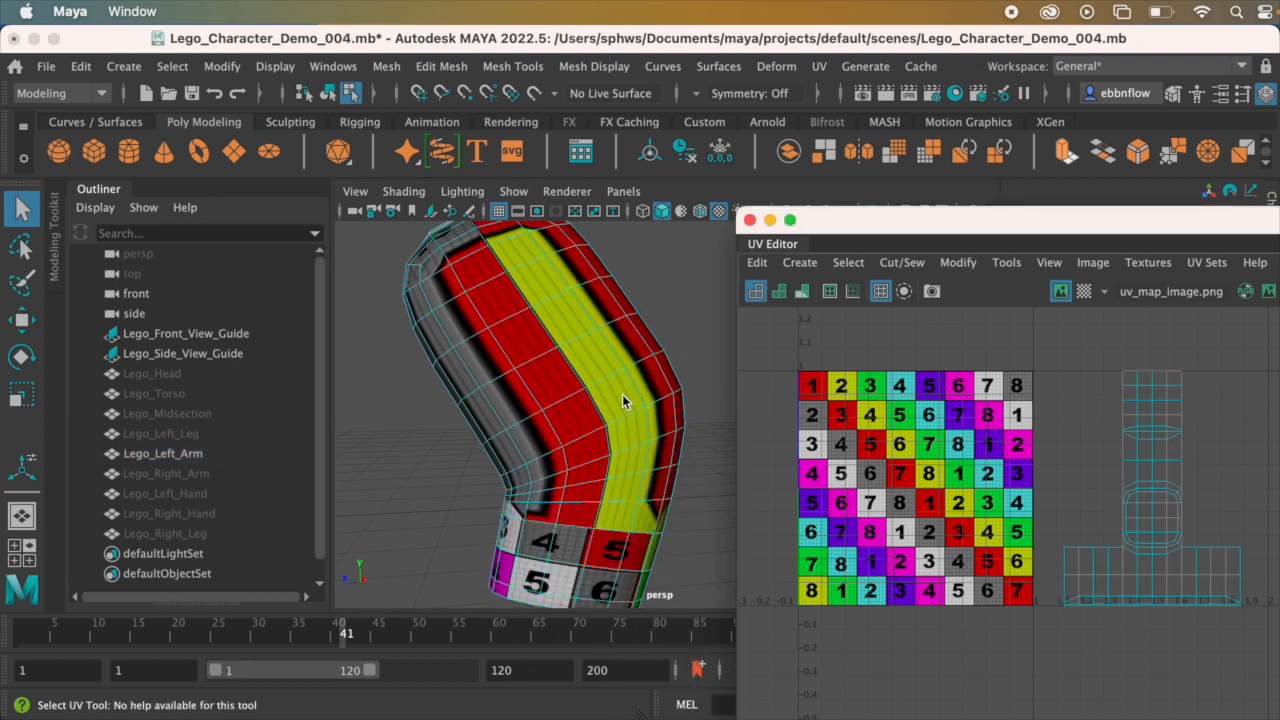
click(625, 393)
alt+drag(625, 393, 588, 387)
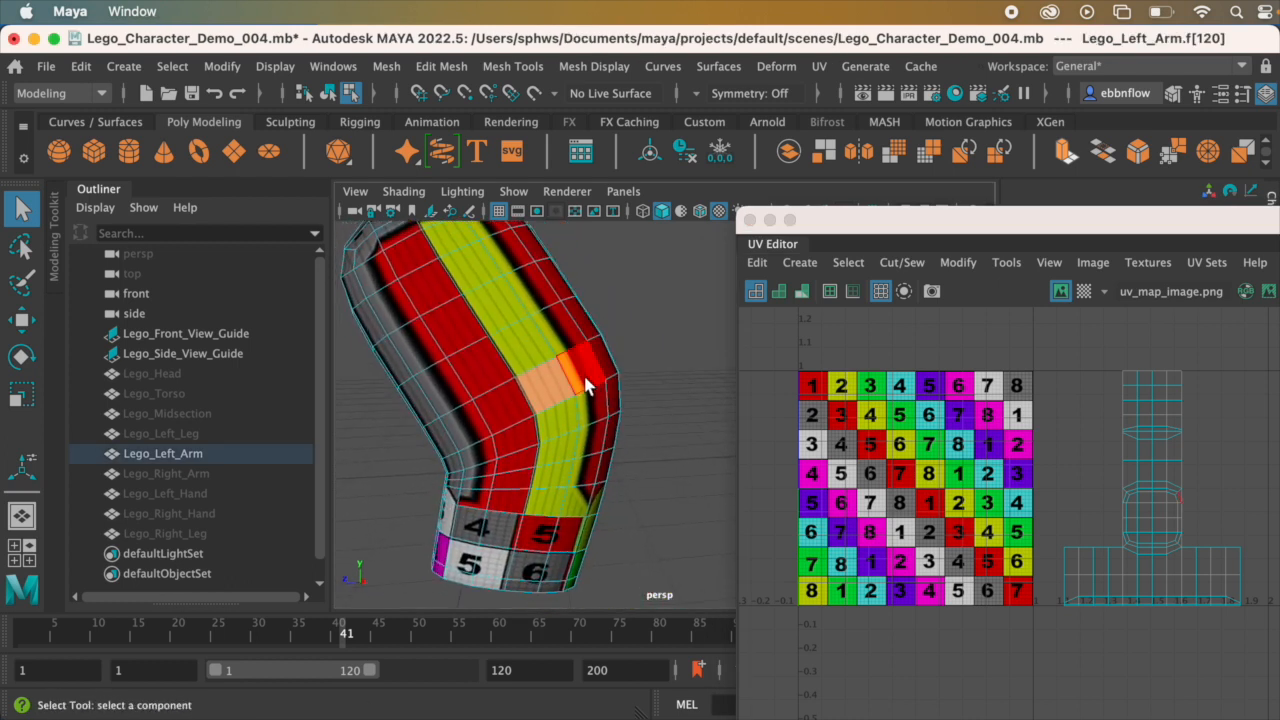
click(545, 408)
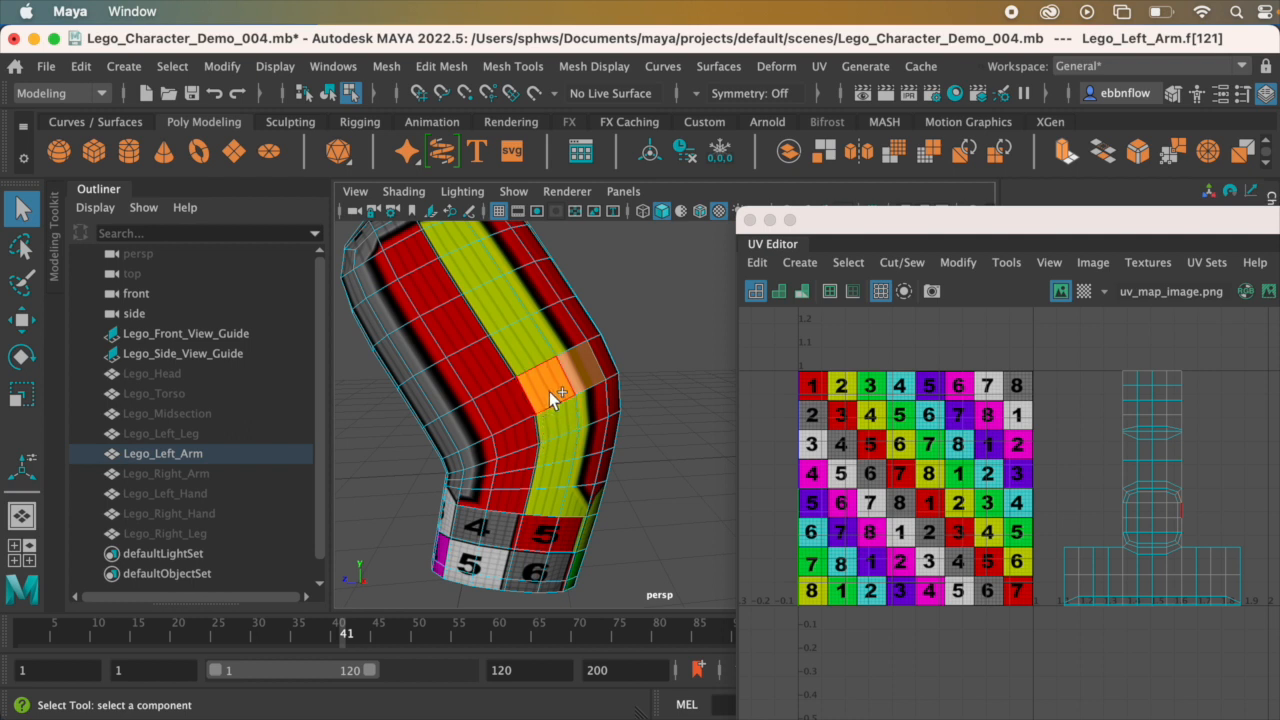
double_click(549, 391)
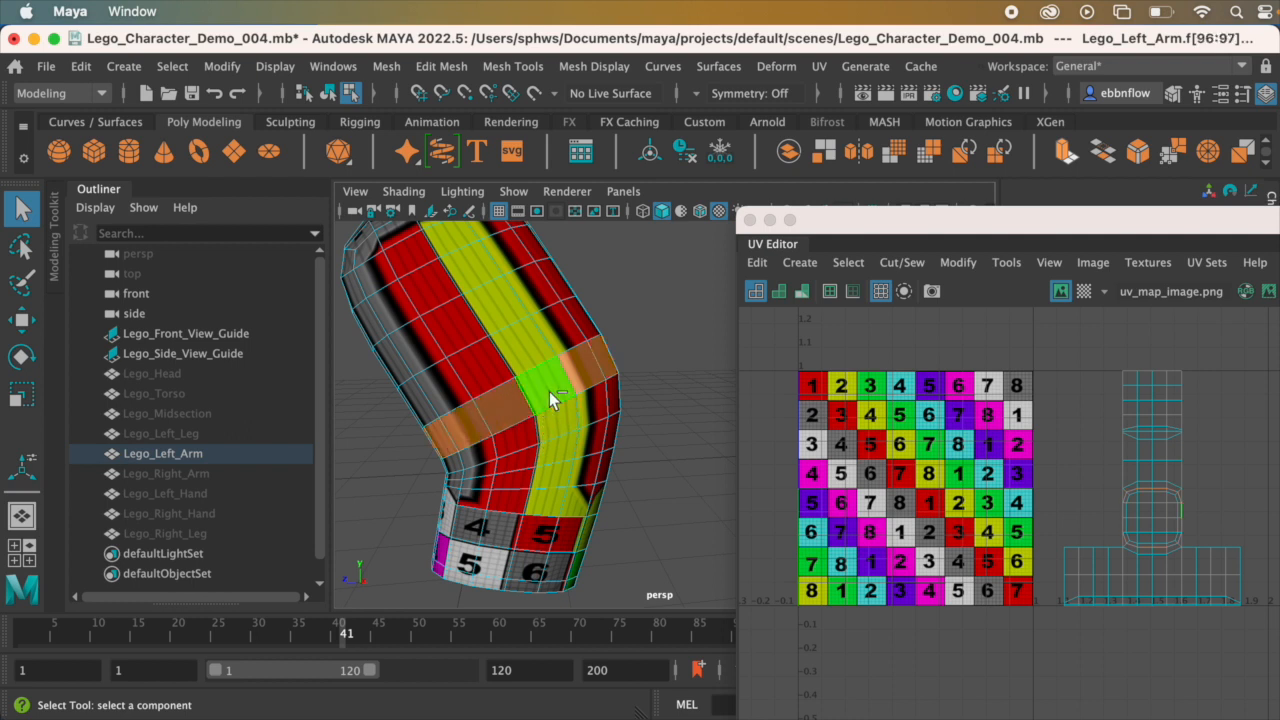
mouse_move(556, 396)
alt+mouse_down()
mouse_move(368, 370)
mouse_move(548, 395)
mouse_move(553, 383)
alt+mouse_up()
alt+middle_drag(553, 383, 596, 399)
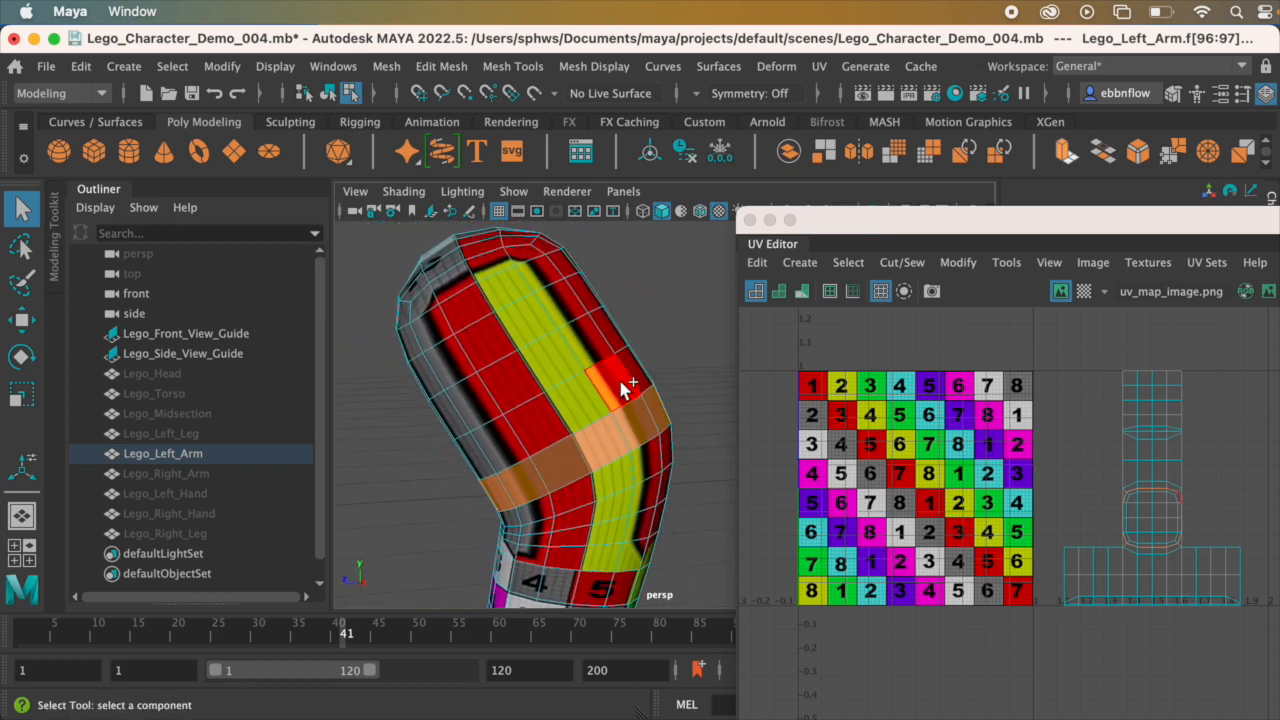
Step: Extend the selection with the successive face loops running up the arm to the shoulder
shift+click(617, 393)
shift+double_click(576, 405)
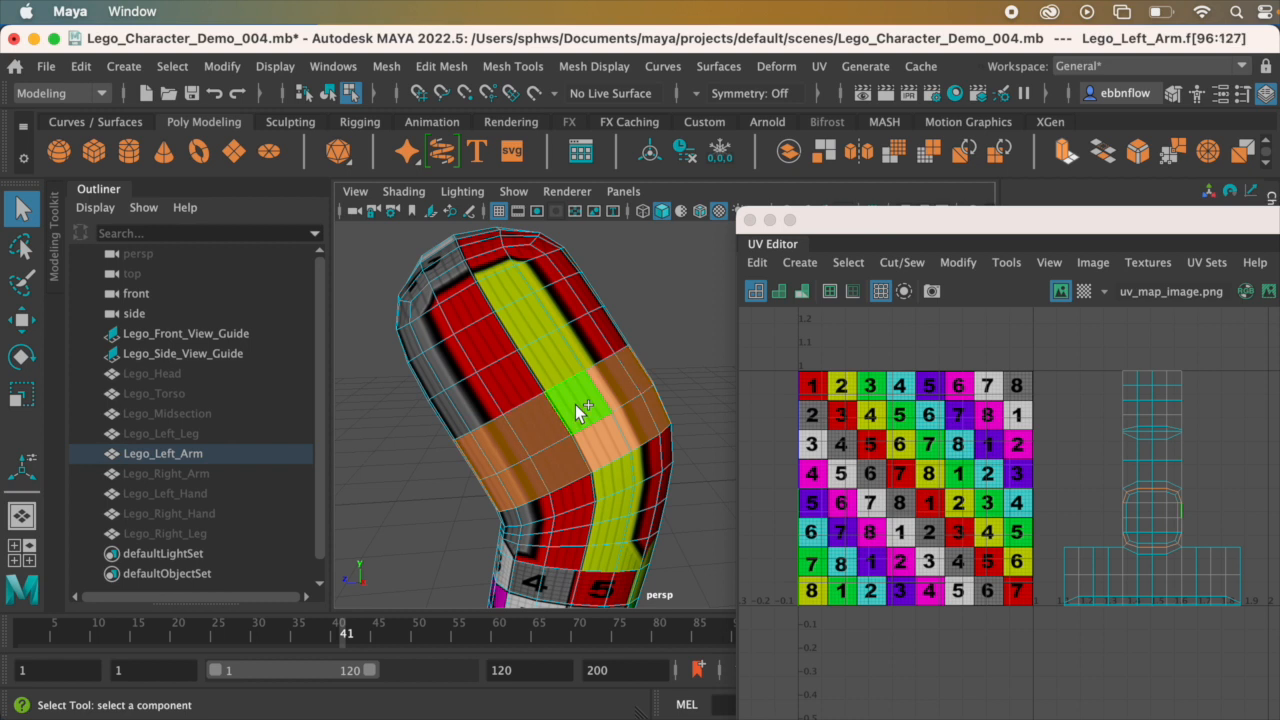
alt+drag(655, 408, 583, 406)
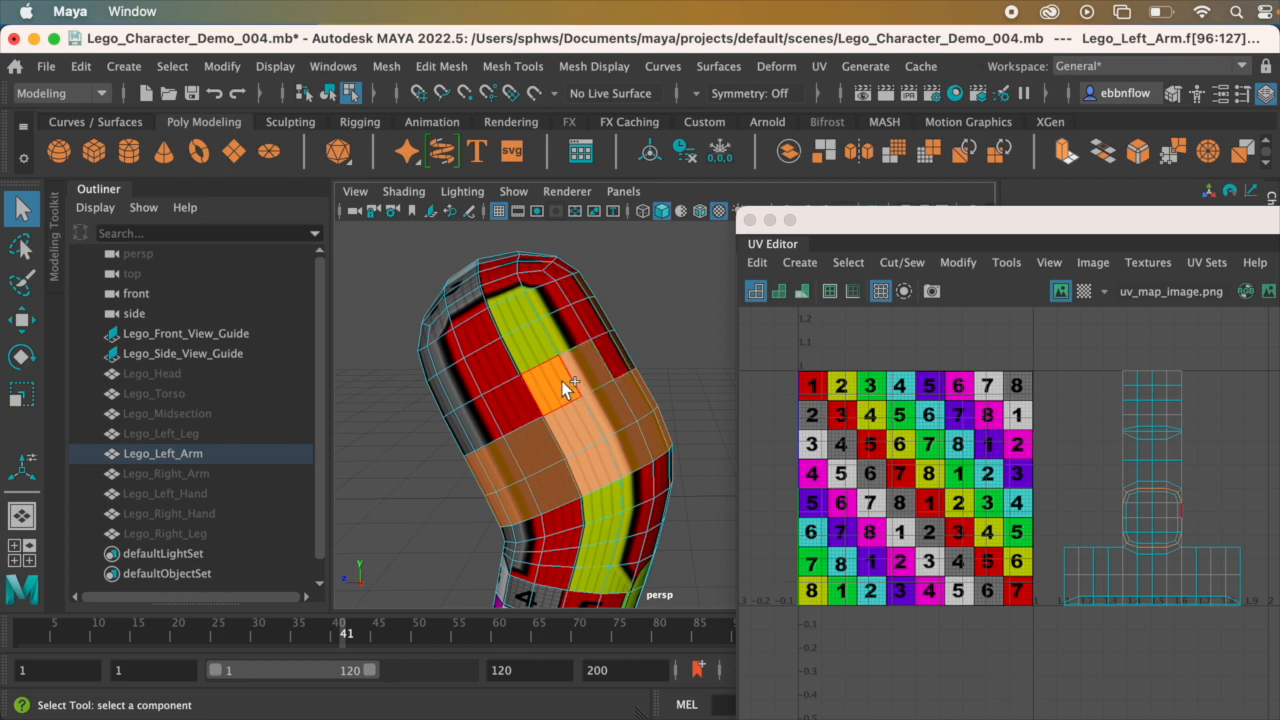
shift+double_click(562, 381)
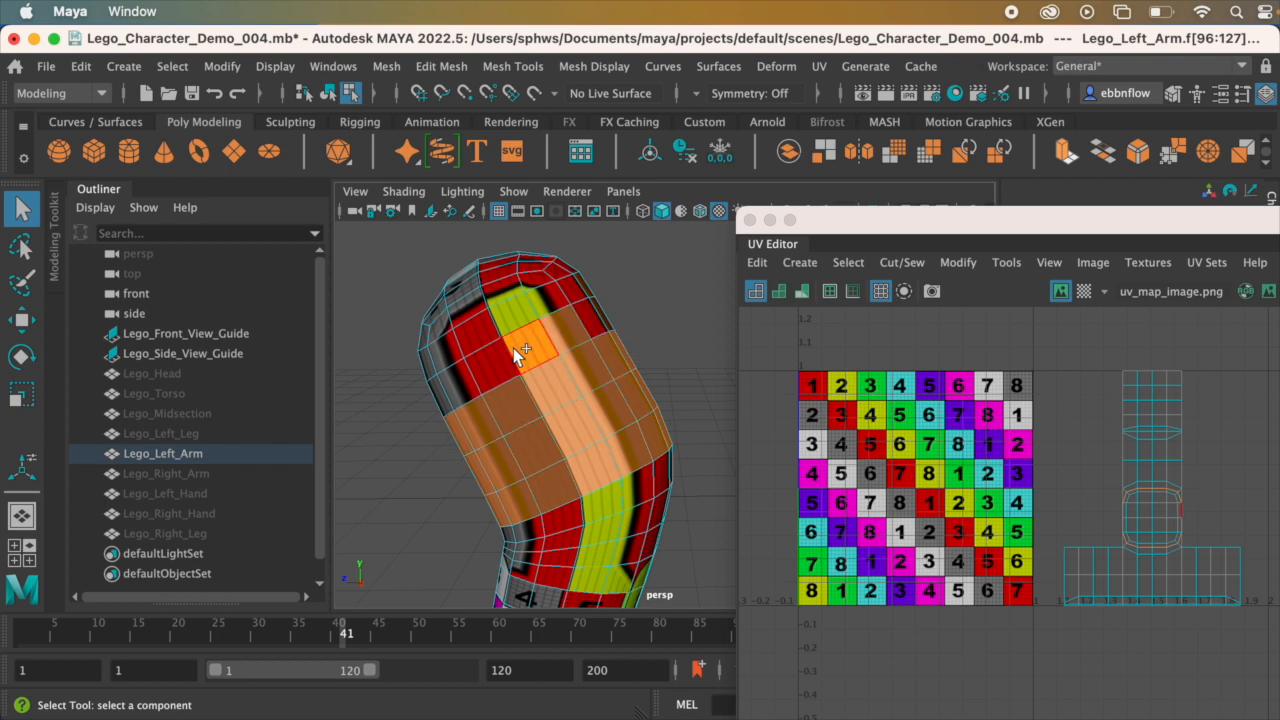
shift+double_click(517, 355)
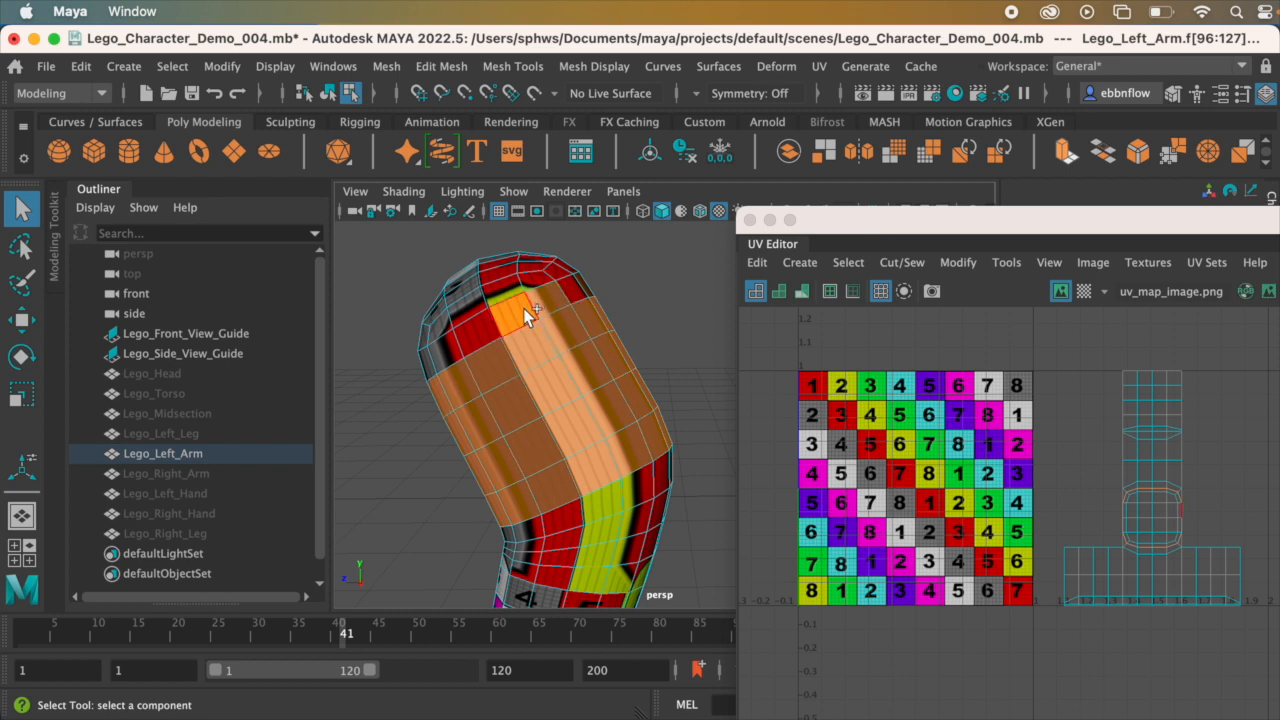
shift+double_click(523, 308)
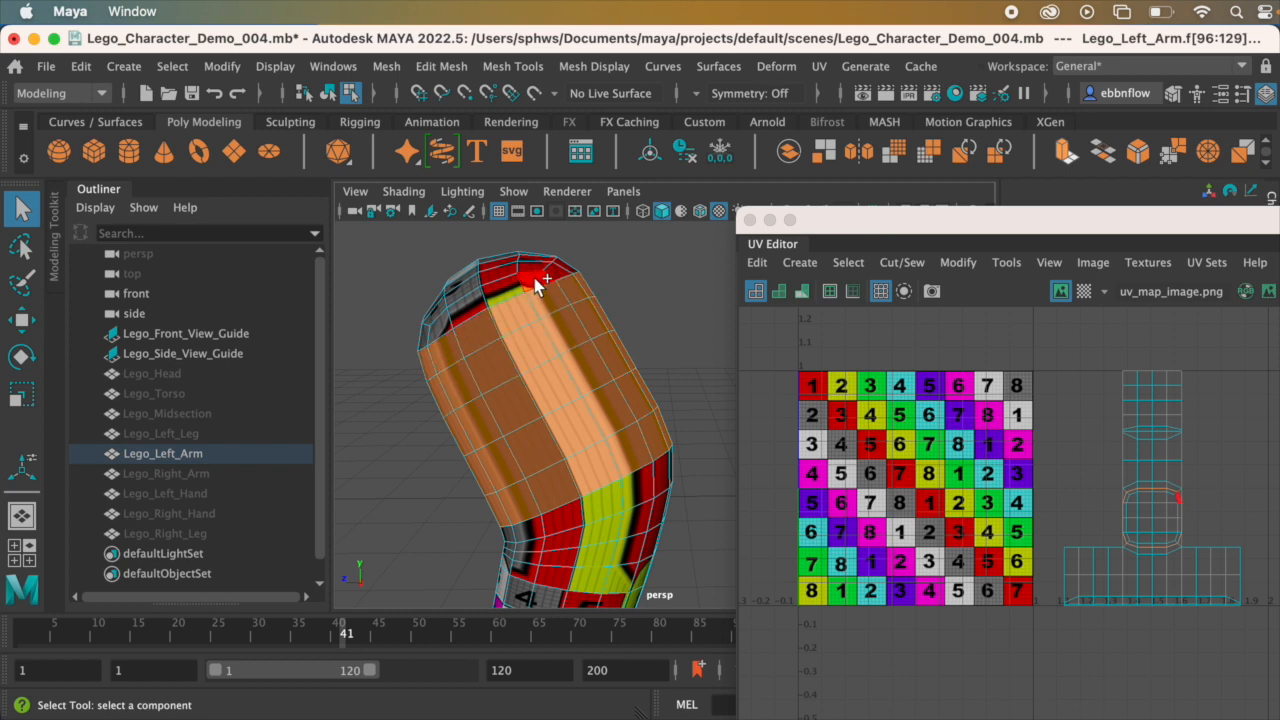
shift+double_click(495, 295)
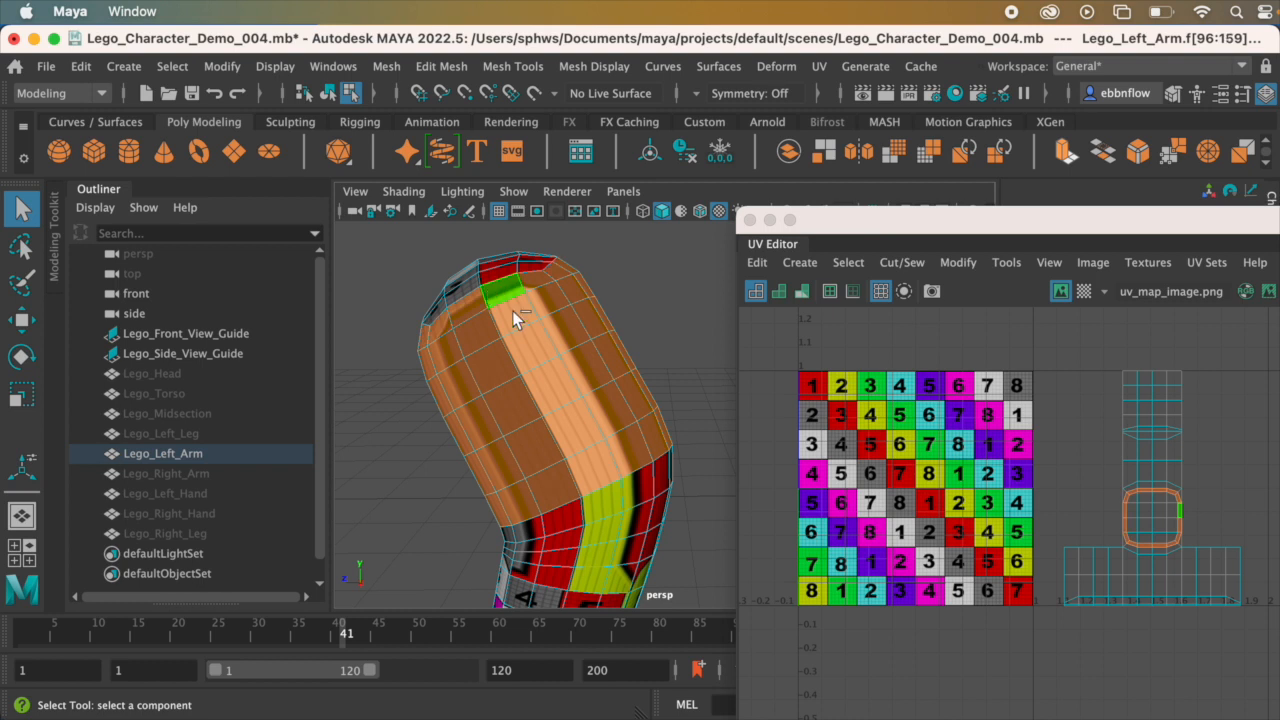
Step: Add the remaining individual cap faces at the shoulder end, row by row, to the upper-arm face selection
scroll(525, 370, down, 3)
alt+drag(525, 370, 578, 380)
click(630, 530)
click(620, 519)
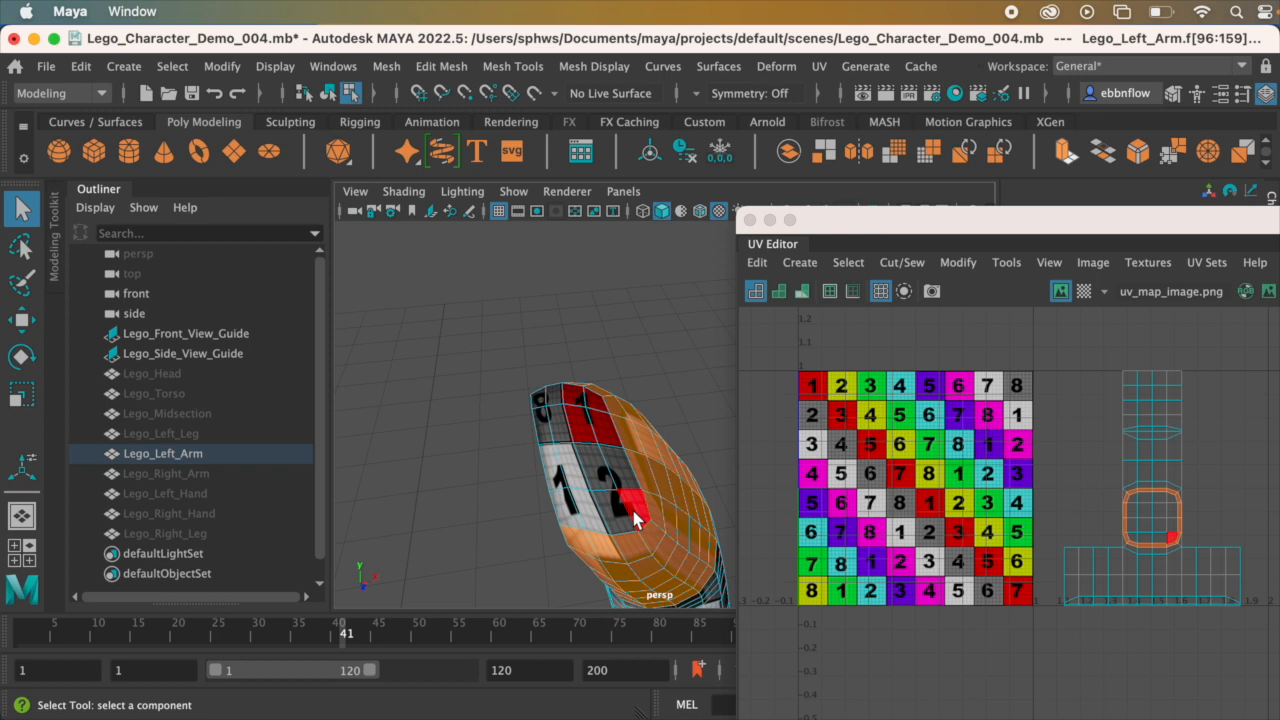
shift+click(633, 510)
shift+click(613, 510)
shift+click(592, 510)
shift+click(567, 503)
shift+click(555, 467)
shift+click(573, 462)
shift+click(596, 459)
shift+click(607, 456)
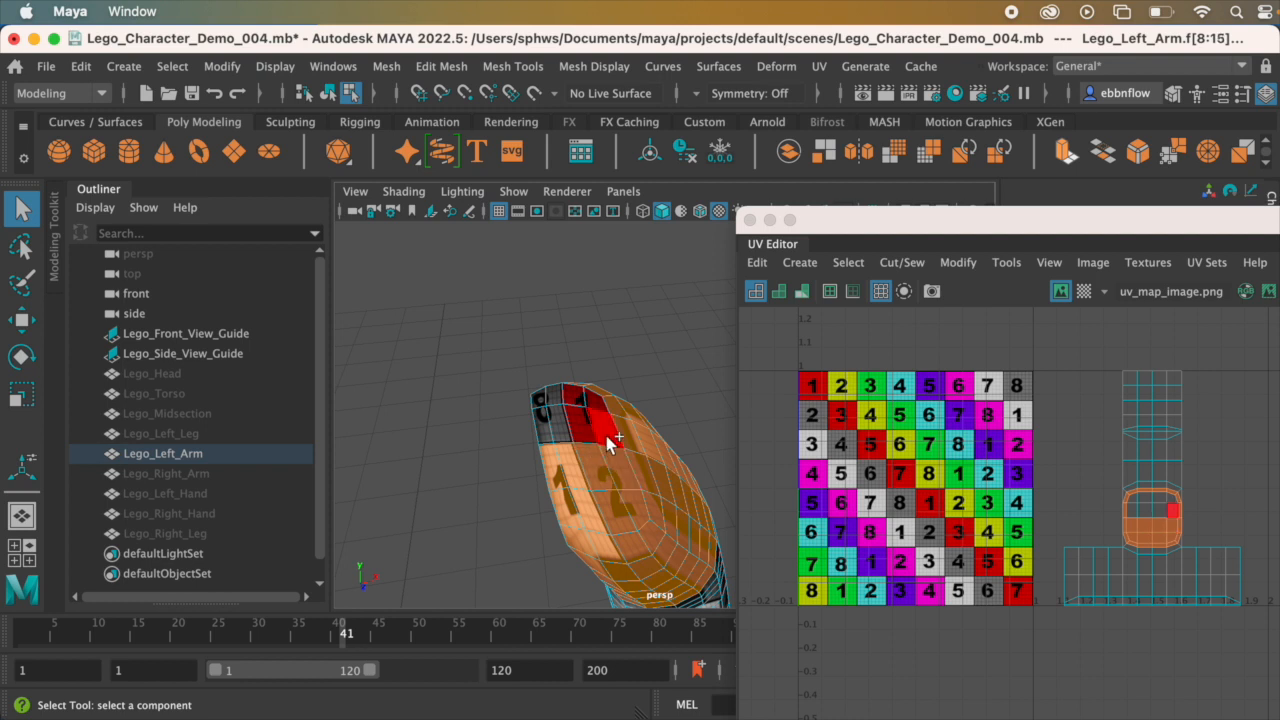
shift+click(604, 431)
shift+click(581, 425)
shift+click(550, 428)
shift+click(540, 418)
shift+click(539, 399)
shift+click(554, 397)
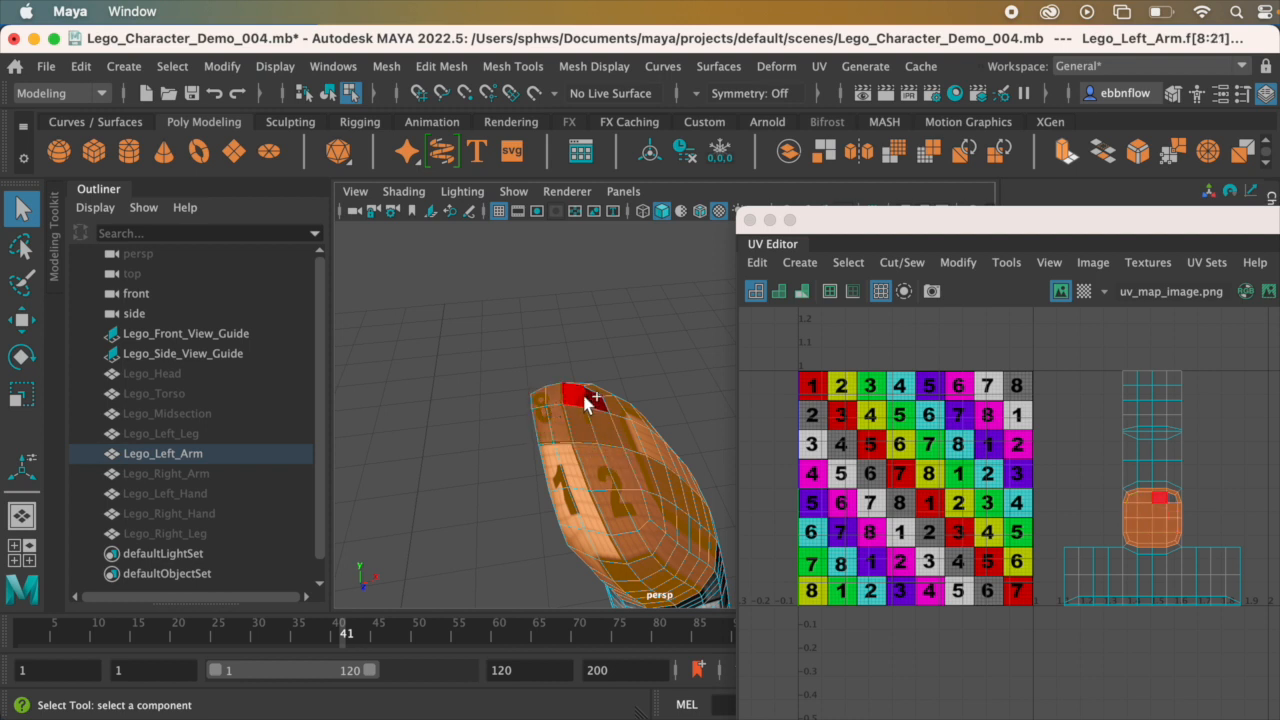
shift+click(591, 395)
Step: Check the upper-arm face selection from all sides for missing faces
alt+drag(678, 490, 630, 425)
alt+middle_drag(630, 425, 638, 465)
scroll(642, 466, up, 5)
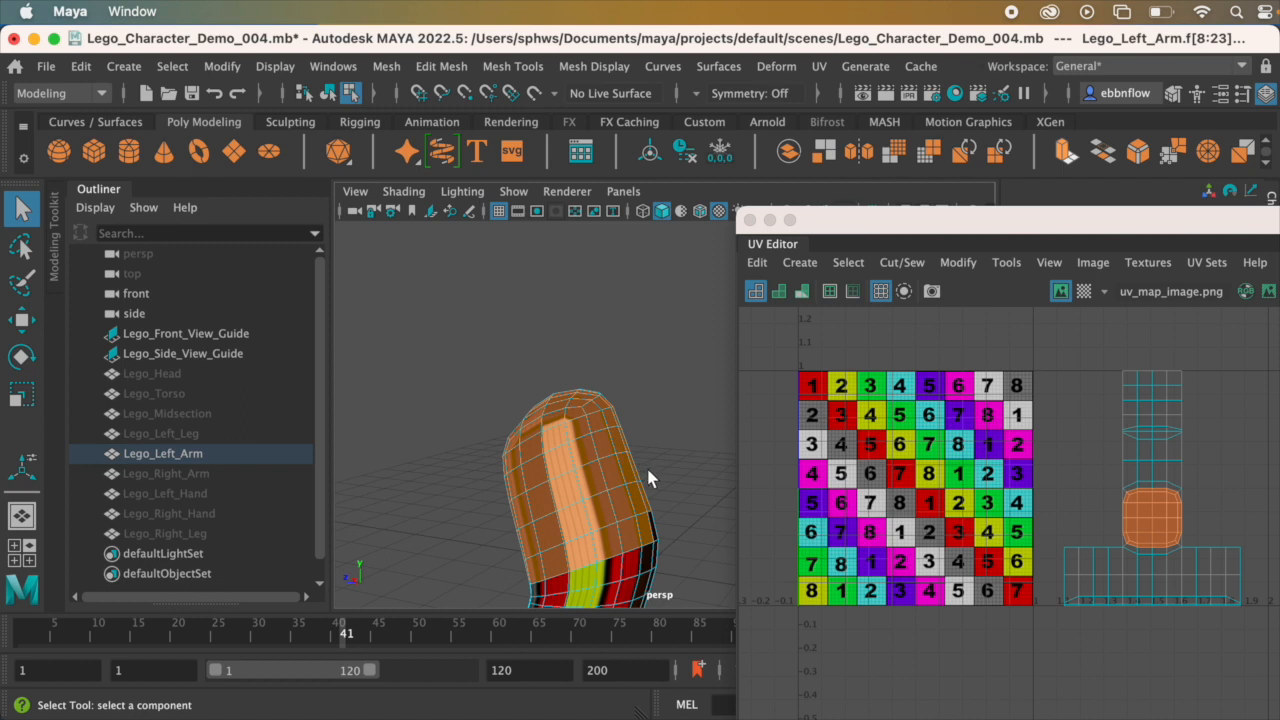
alt+drag(646, 466, 584, 461)
alt+middle_drag(584, 461, 532, 407)
alt+drag(532, 407, 578, 468)
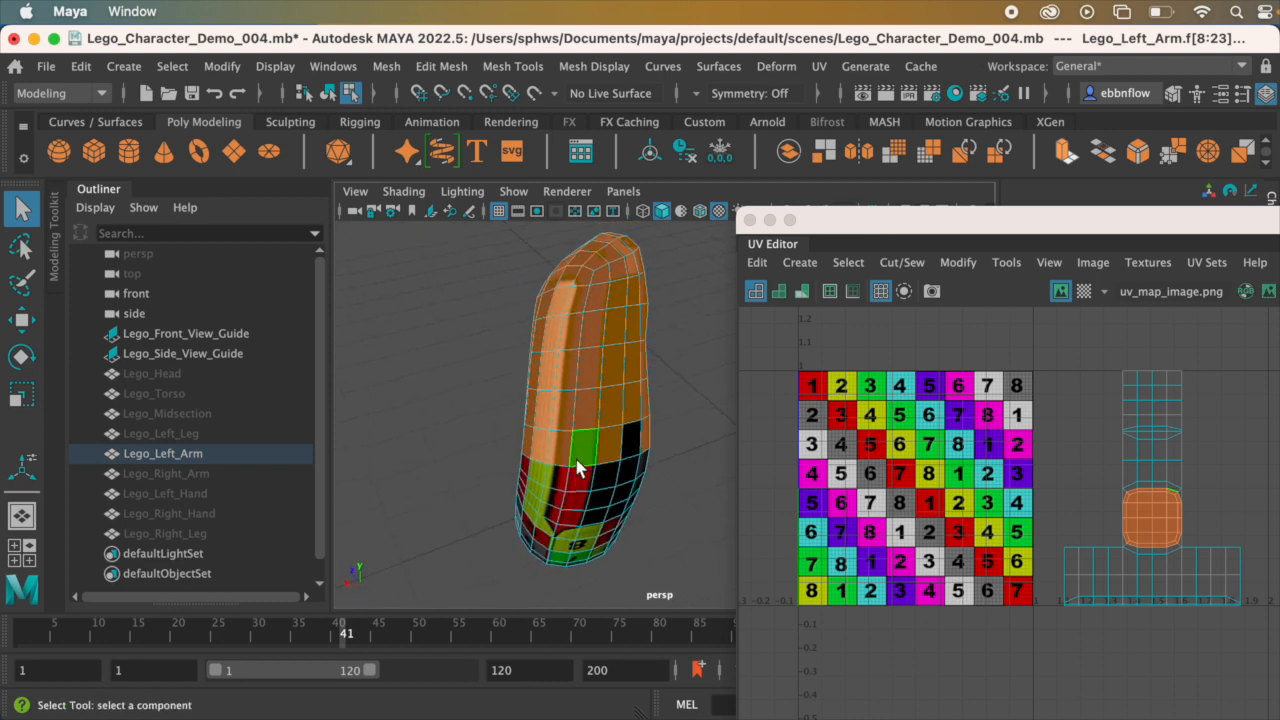
Step: Show the arm in untextured shading and add the missed face in the lowest row above the elbow to the upper-arm selection
alt+middle_drag(630, 420, 634, 458)
alt+drag(636, 459, 638, 416)
alt+middle_drag(592, 367, 594, 400)
alt+drag(594, 408, 598, 407)
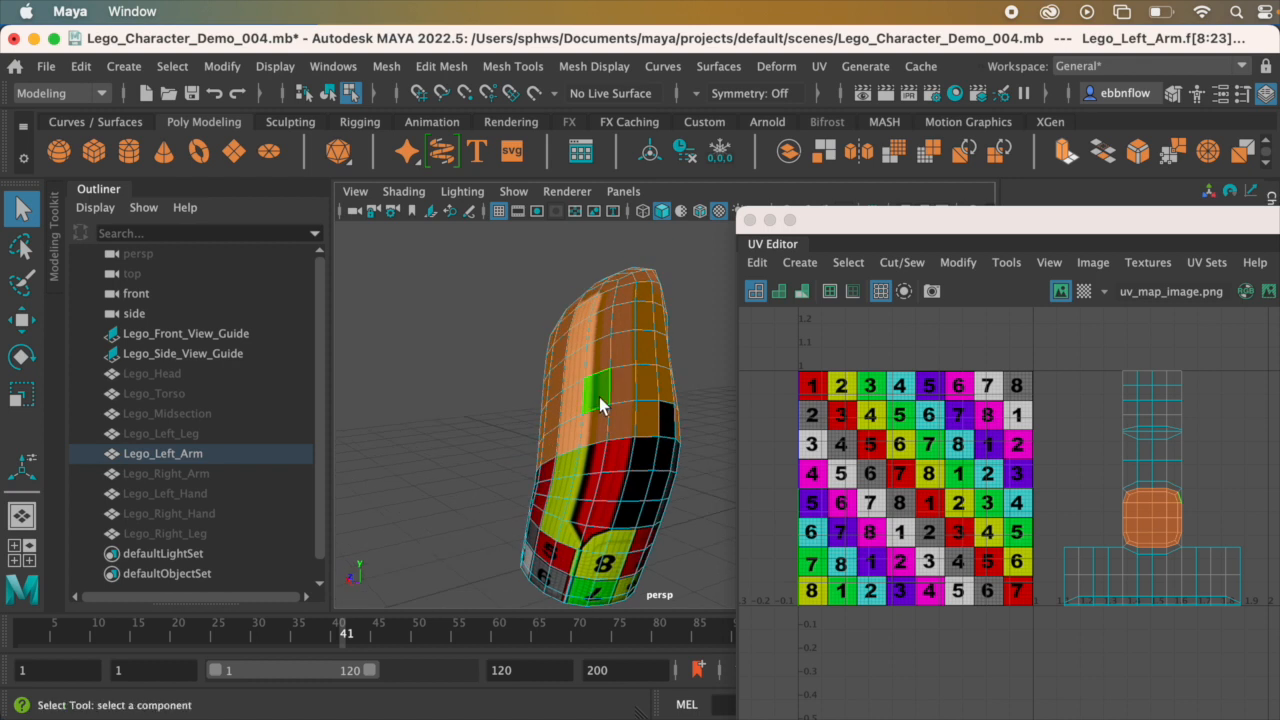
alt+drag(599, 397, 590, 408)
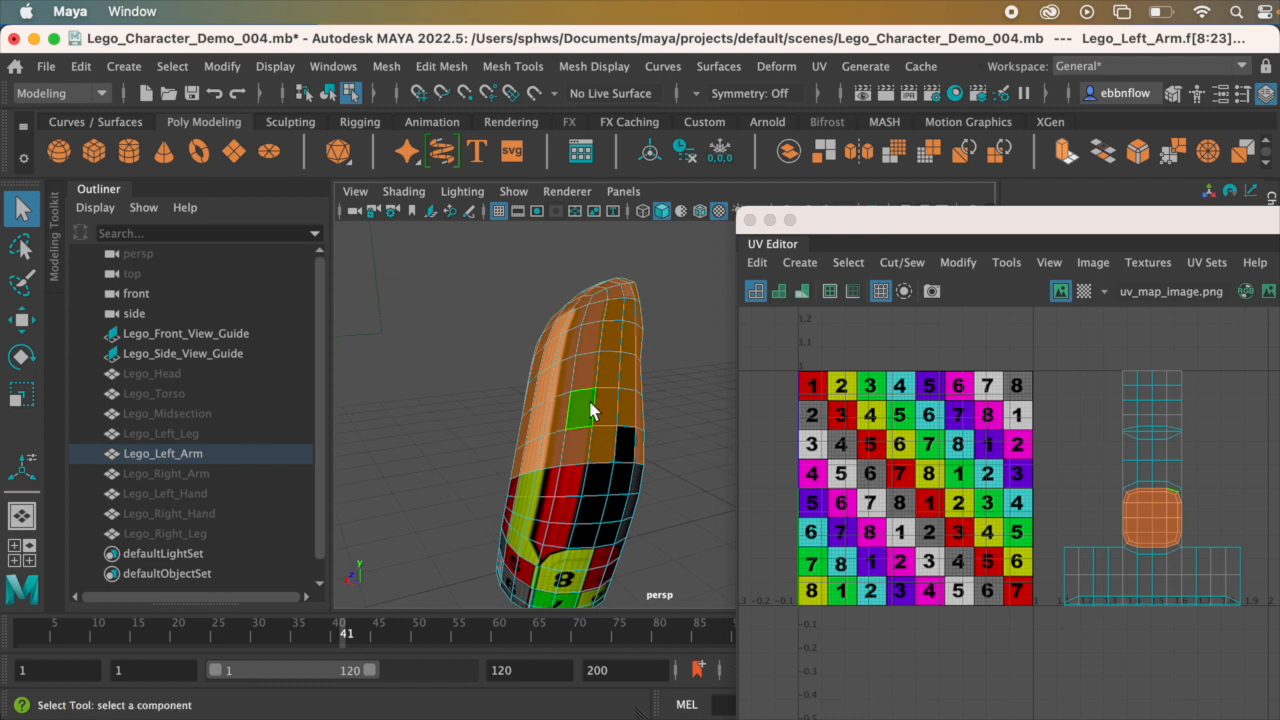
key(5)
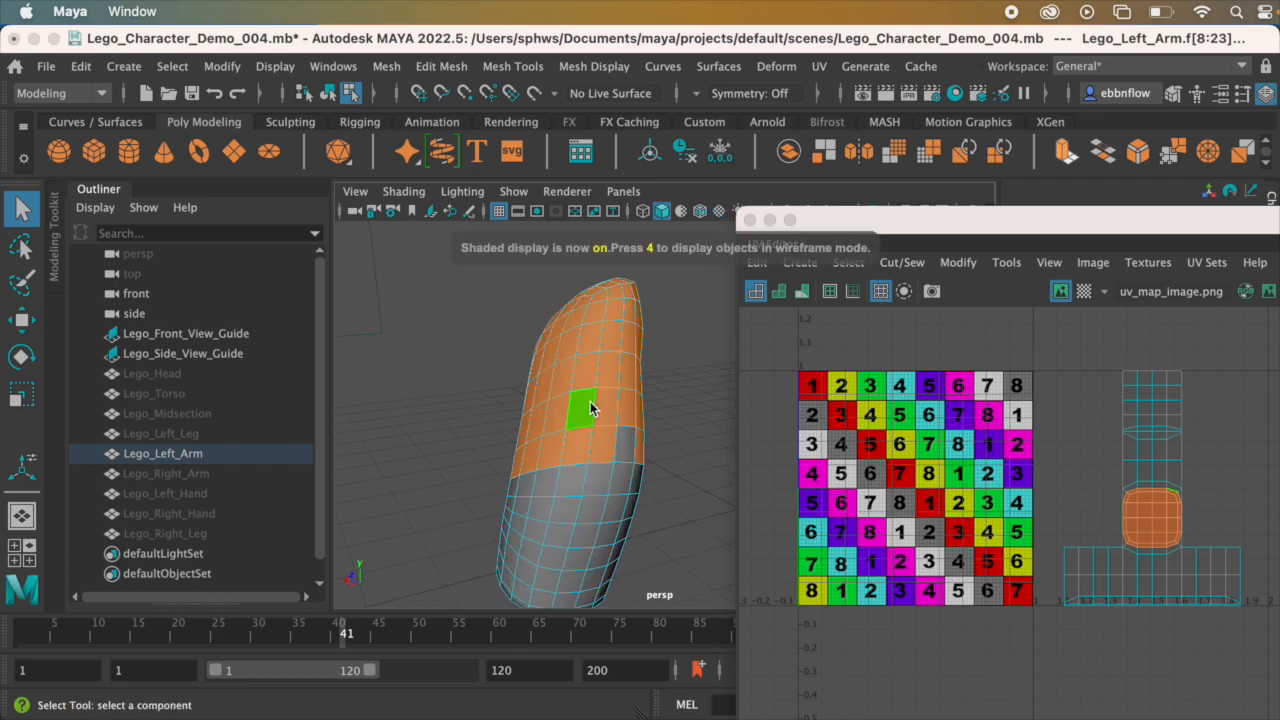
mouse_move(699, 474)
alt+mouse_down()
mouse_move(515, 436)
mouse_move(620, 432)
mouse_move(654, 464)
mouse_move(706, 465)
mouse_move(638, 449)
alt+mouse_up()
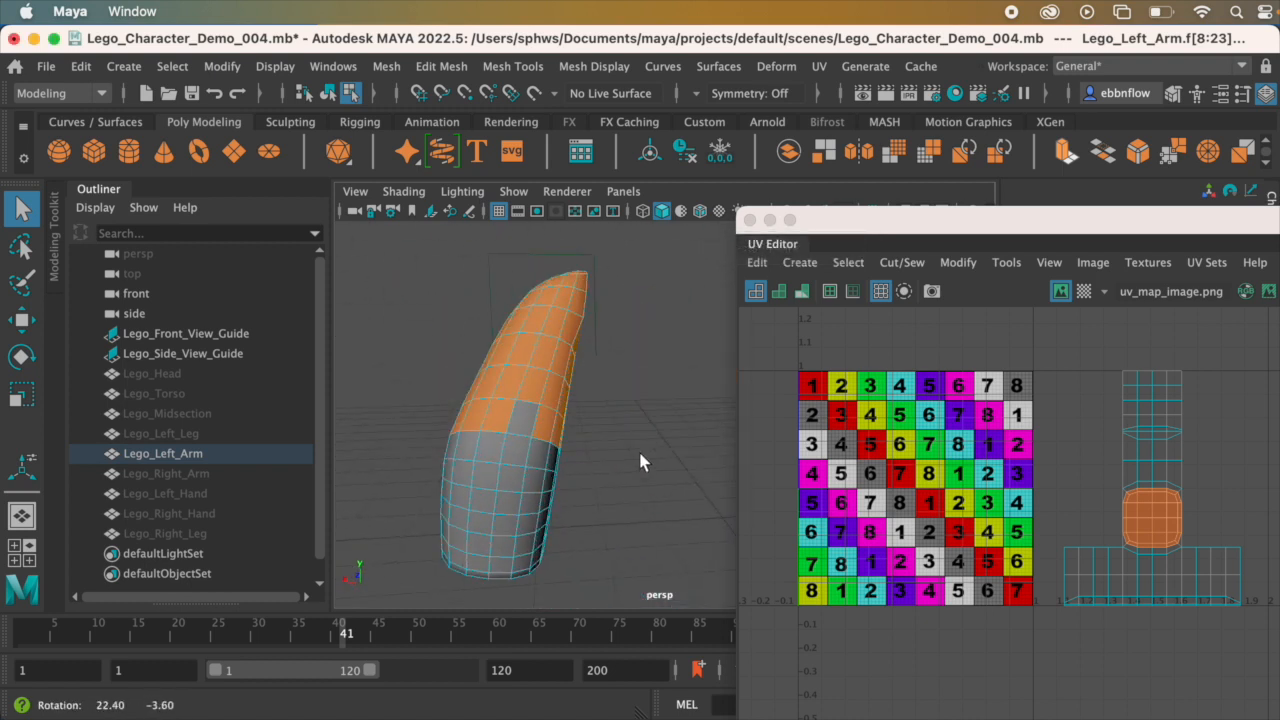
scroll(556, 438, up, 3)
alt+middle_drag(522, 423, 623, 420)
alt+drag(623, 420, 620, 428)
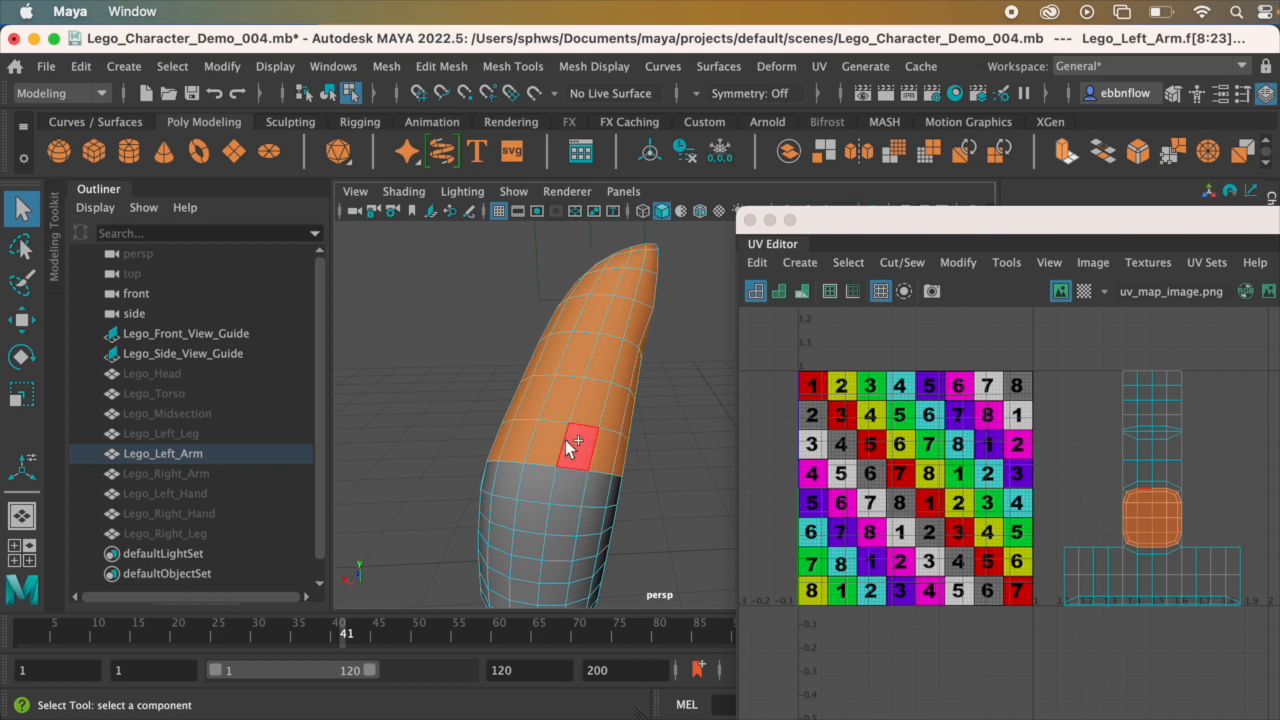
alt+drag(630, 461, 584, 413)
Step: Restore the textured display and apply a Cylindrical UV projection to the selected upper-arm faces
key(6)
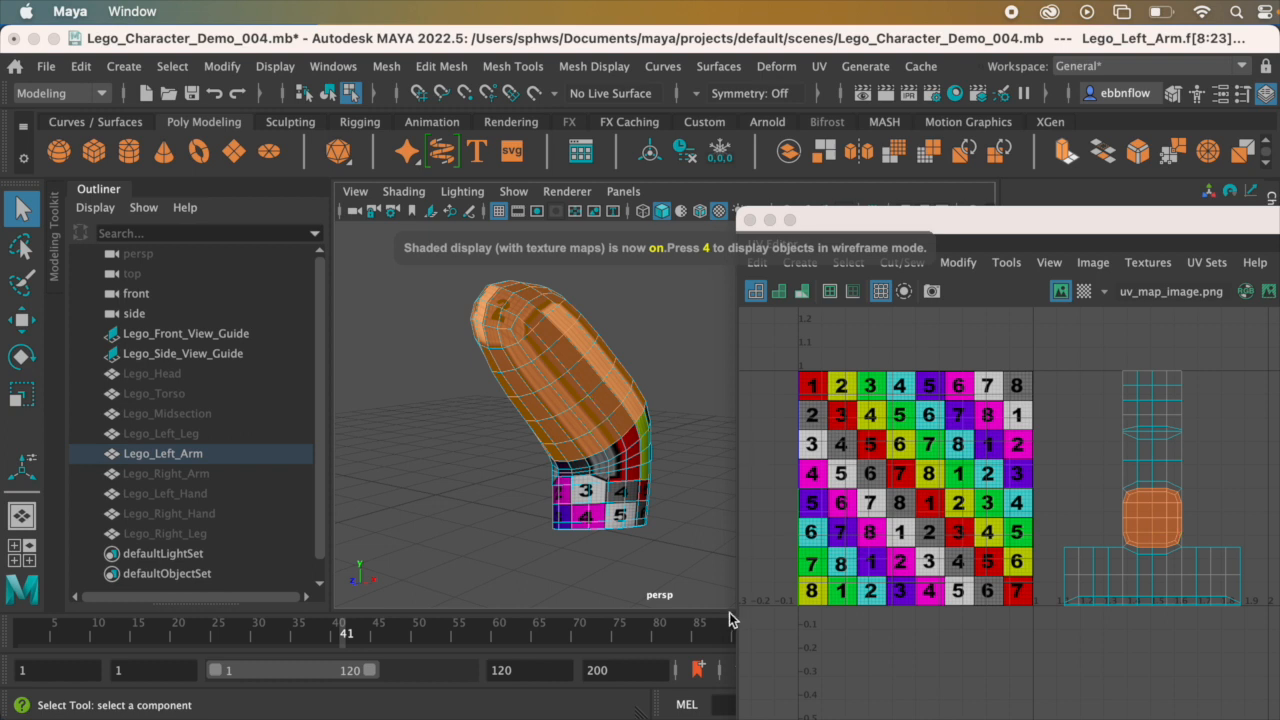
alt+middle_drag(614, 390, 606, 415)
mouse_move(606, 407)
alt+mouse_down()
mouse_move(607, 391)
mouse_move(610, 403)
alt+mouse_up()
alt+drag(613, 508, 615, 382)
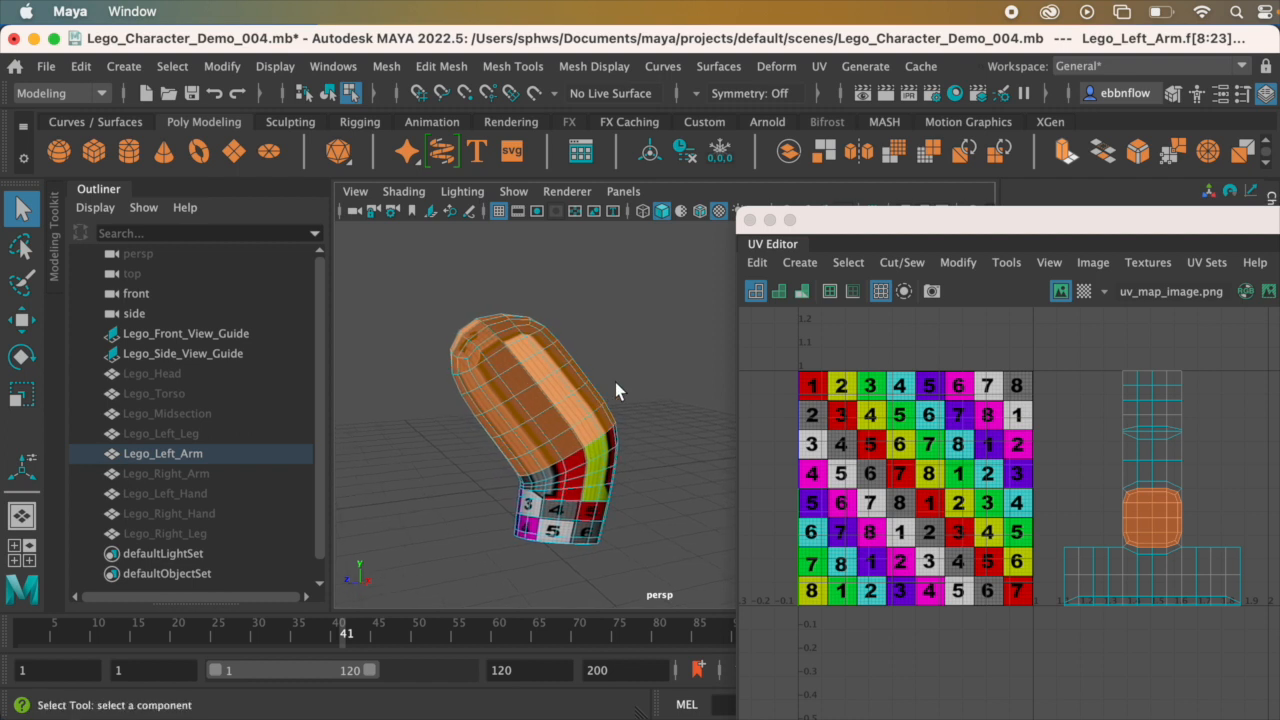
click(819, 67)
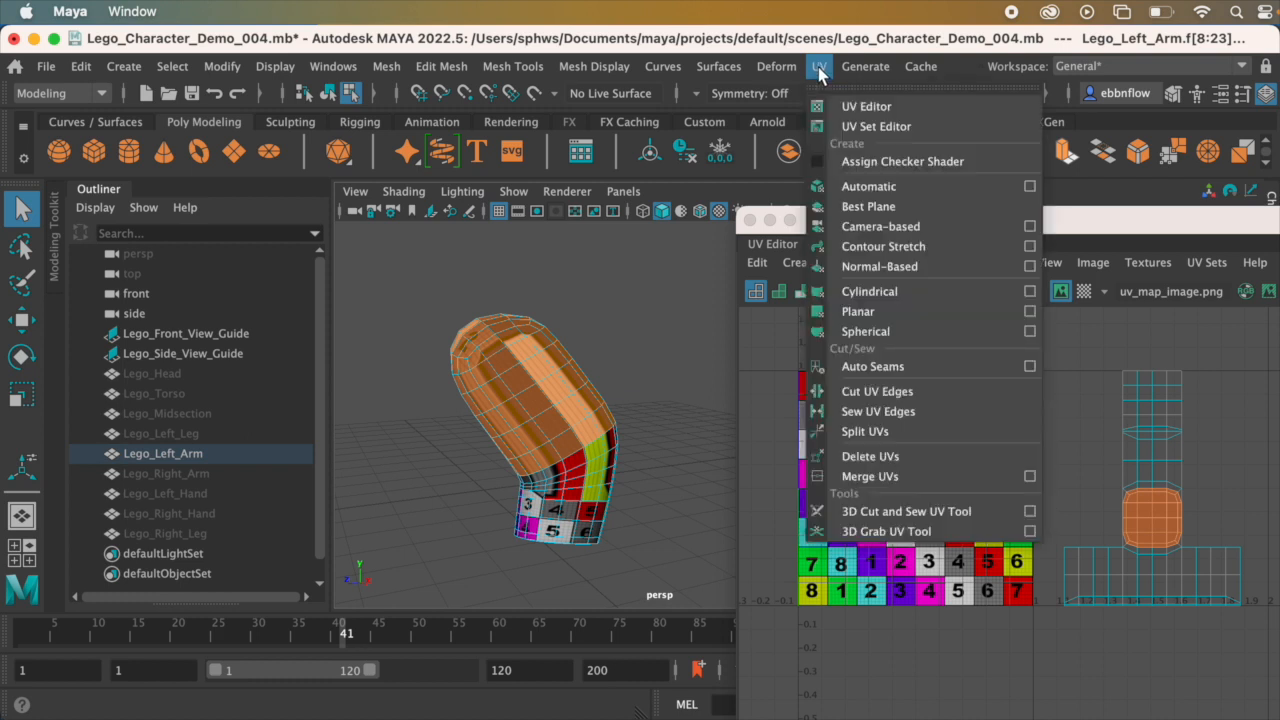
click(986, 290)
Step: Widen the cylindrical projection's horizontal sweep until it wraps all the way around the upper arm
alt+drag(551, 358, 610, 323)
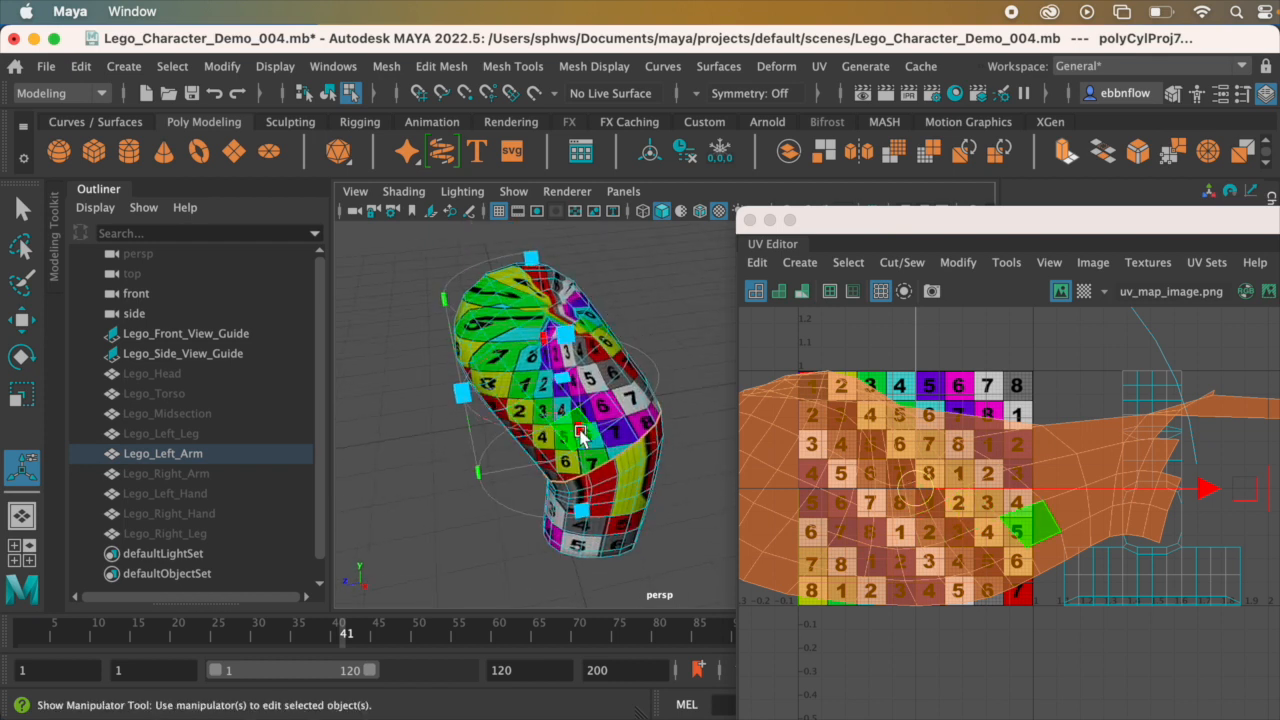
alt+drag(557, 428, 593, 396)
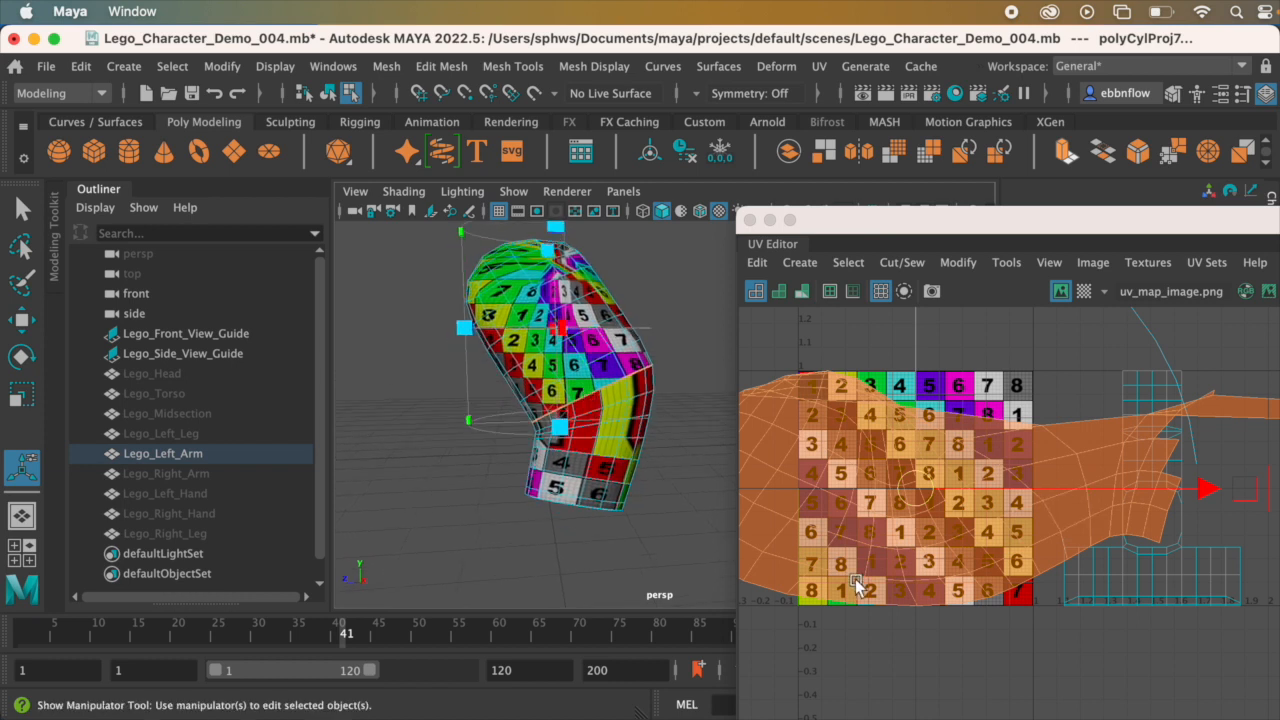
scroll(920, 491, down, 5)
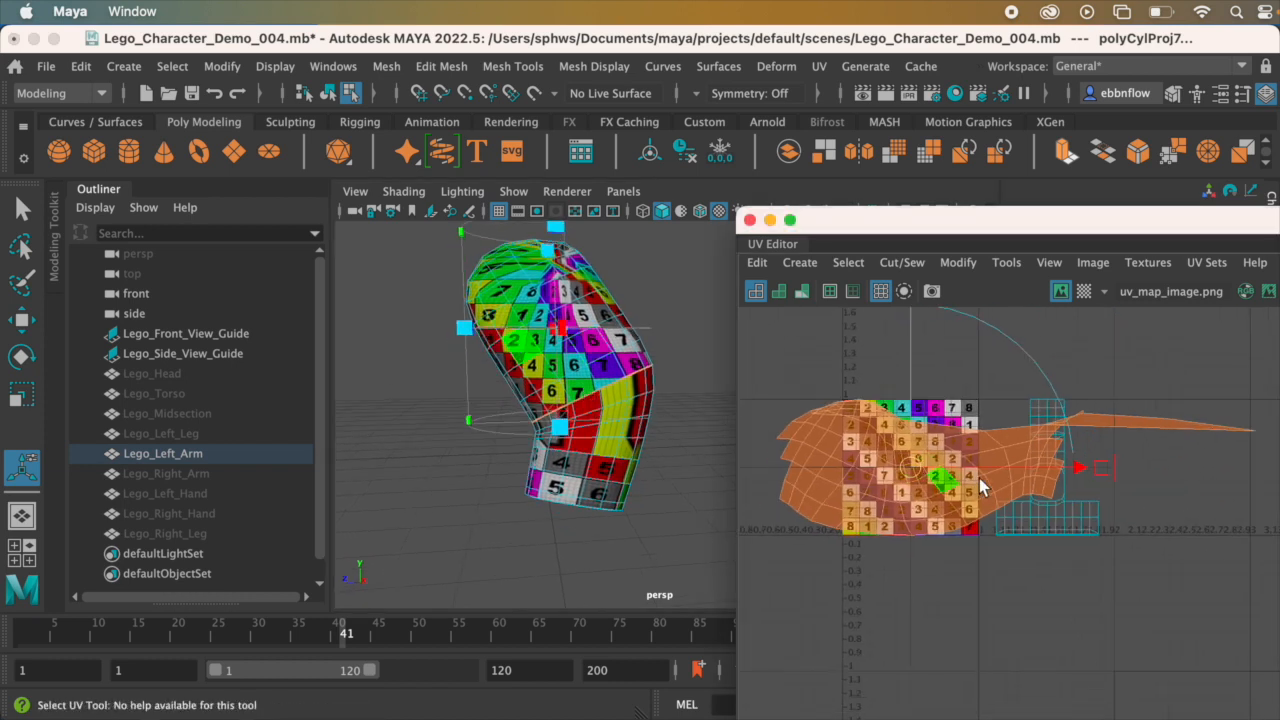
scroll(980, 488, down, 1)
alt+drag(548, 363, 524, 380)
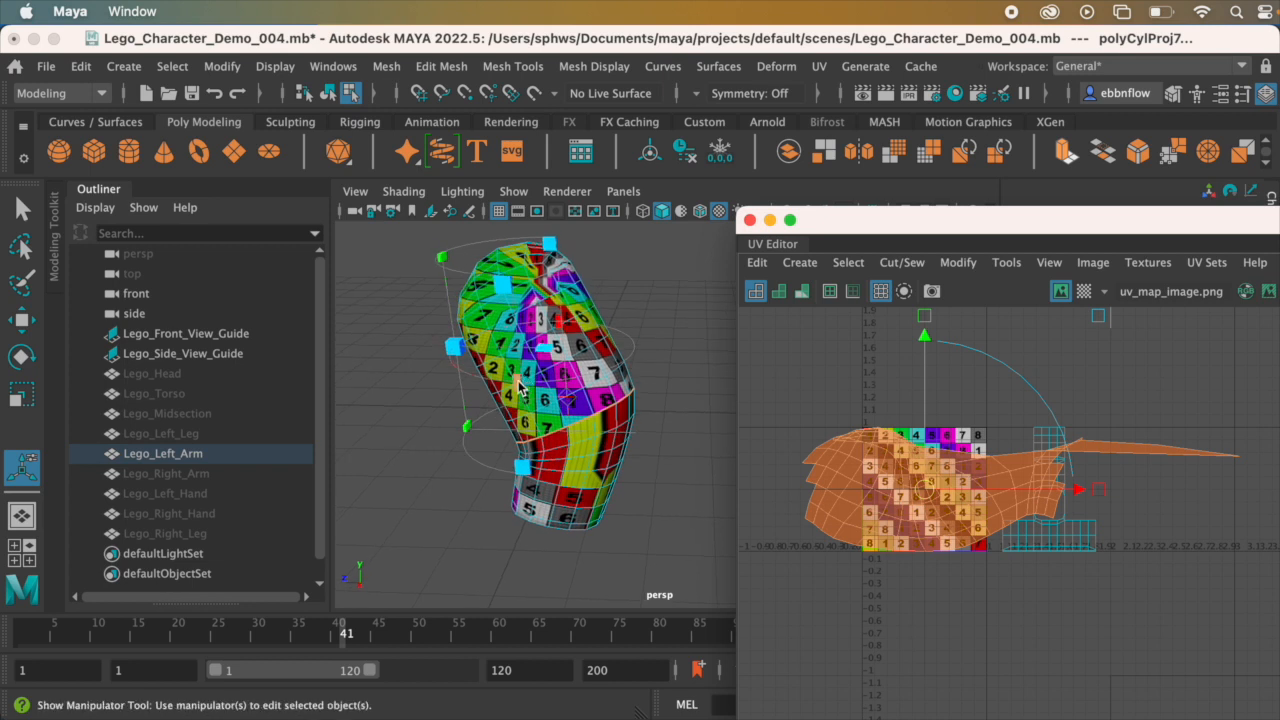
drag(519, 388, 641, 347)
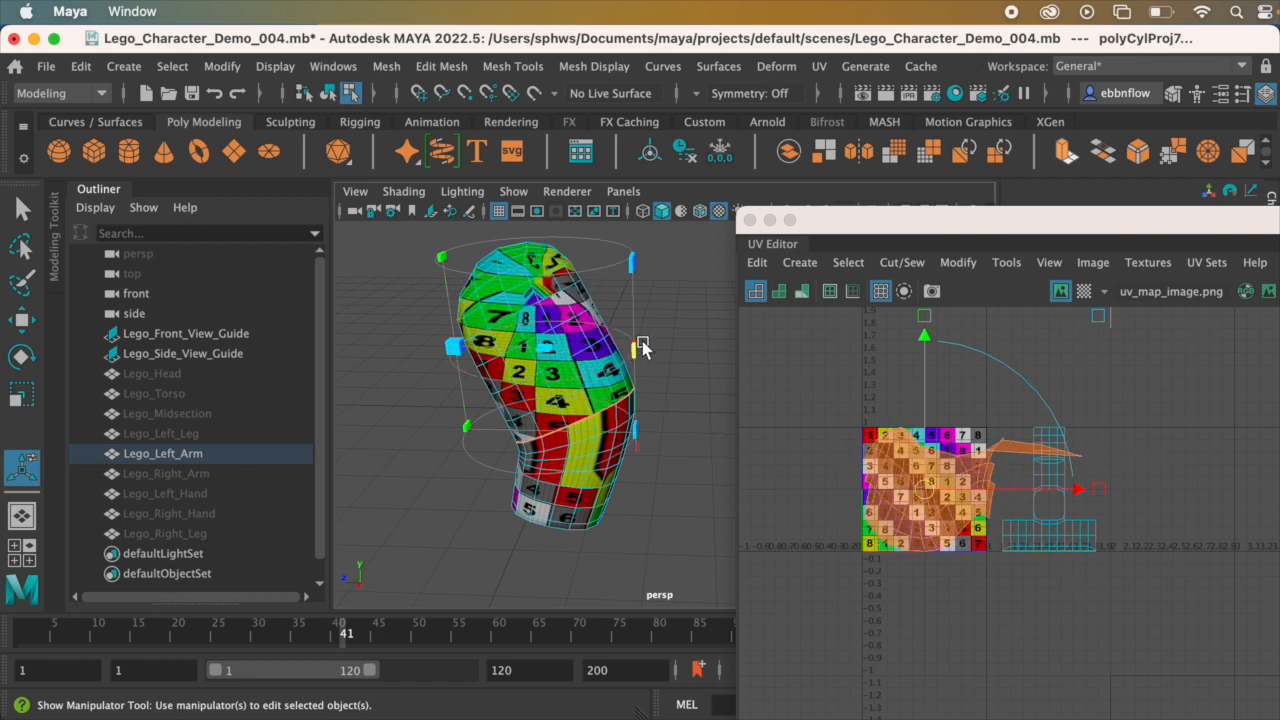
Step: Switch to the side view and frame the arm together with its cylindrical projection
alt+drag(573, 388, 599, 362)
key(space)
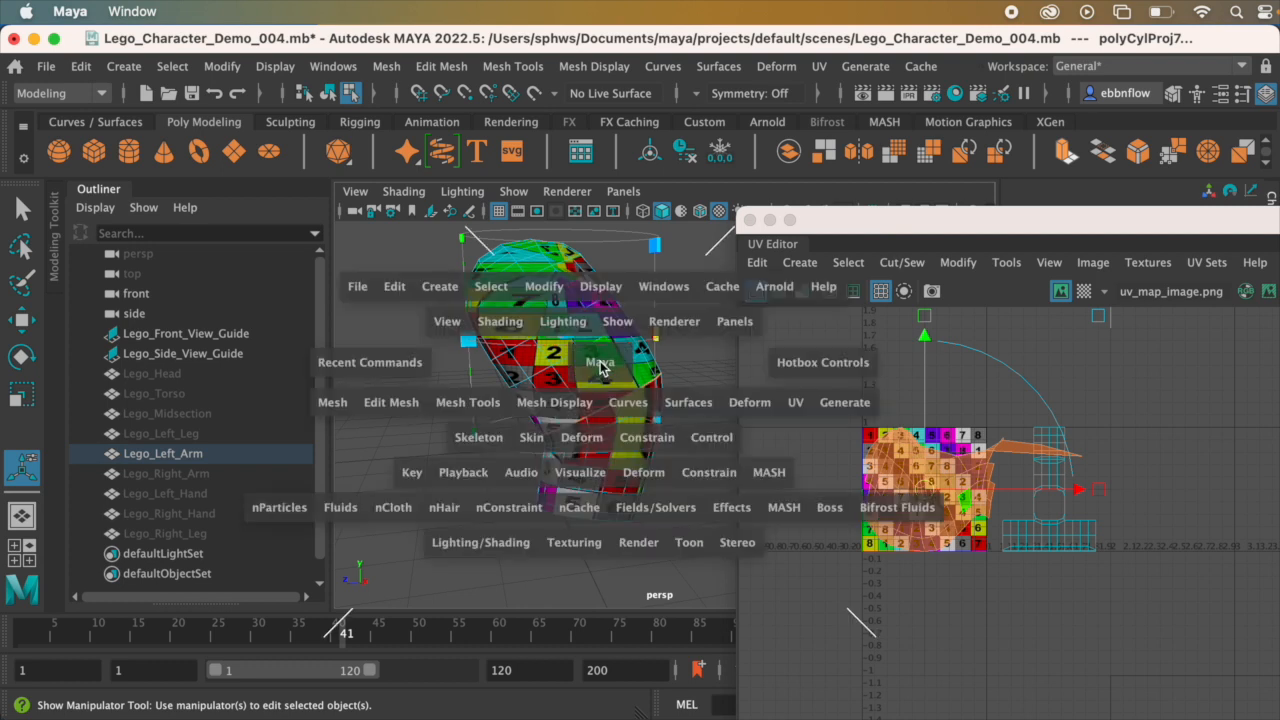
drag(828, 240, 900, 242)
key(space)
scroll(620, 430, up, 2)
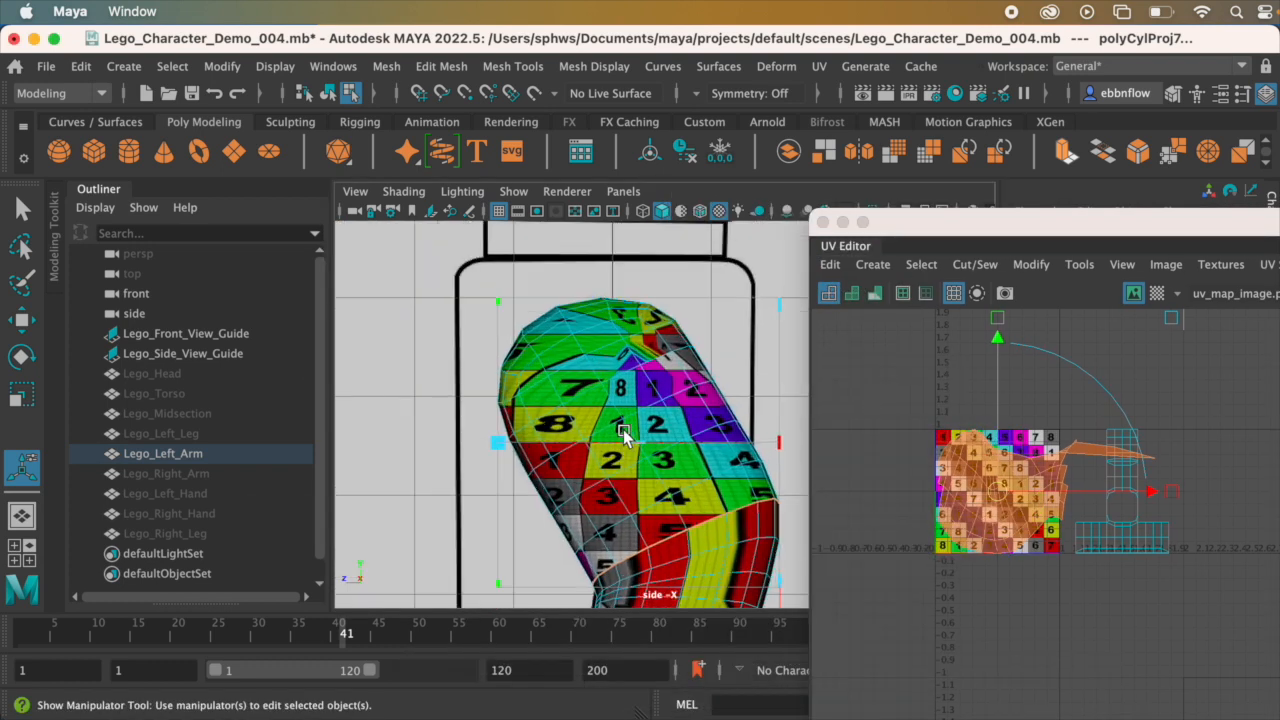
alt+middle_drag(621, 378, 557, 275)
scroll(620, 427, down, 8)
scroll(621, 395, up, 3)
scroll(621, 398, up, 4)
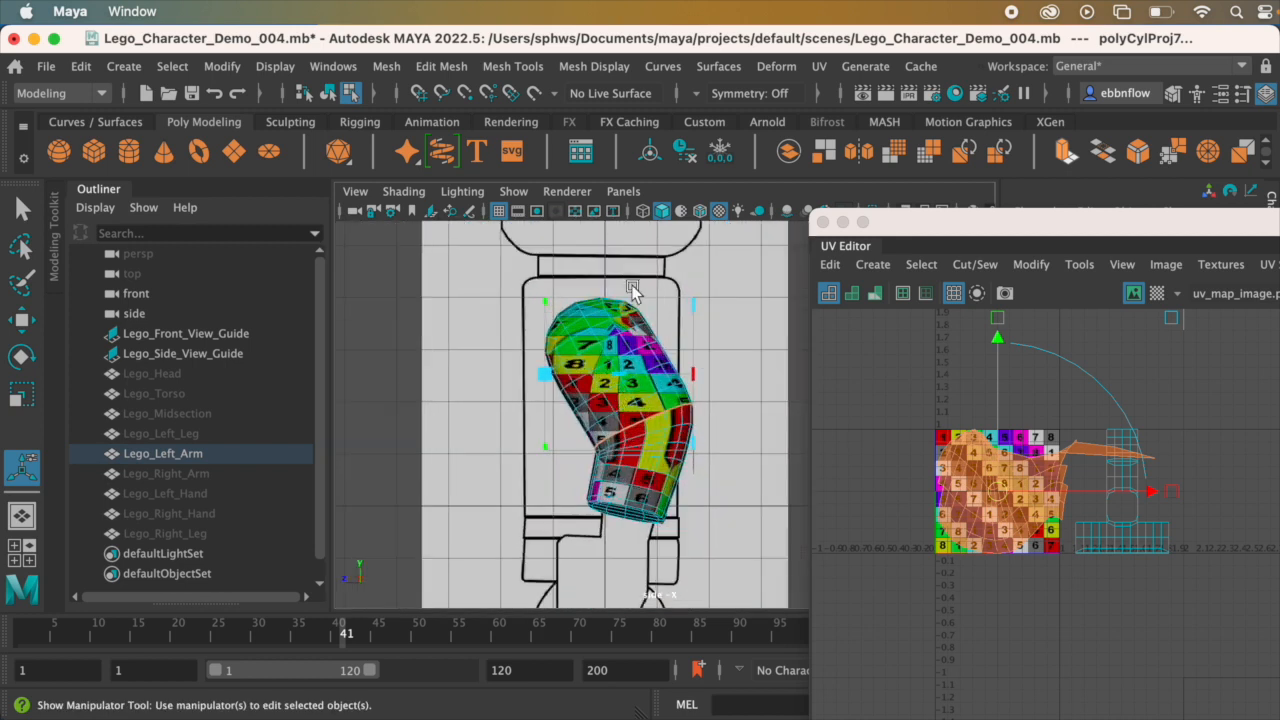
scroll(668, 390, up, 2)
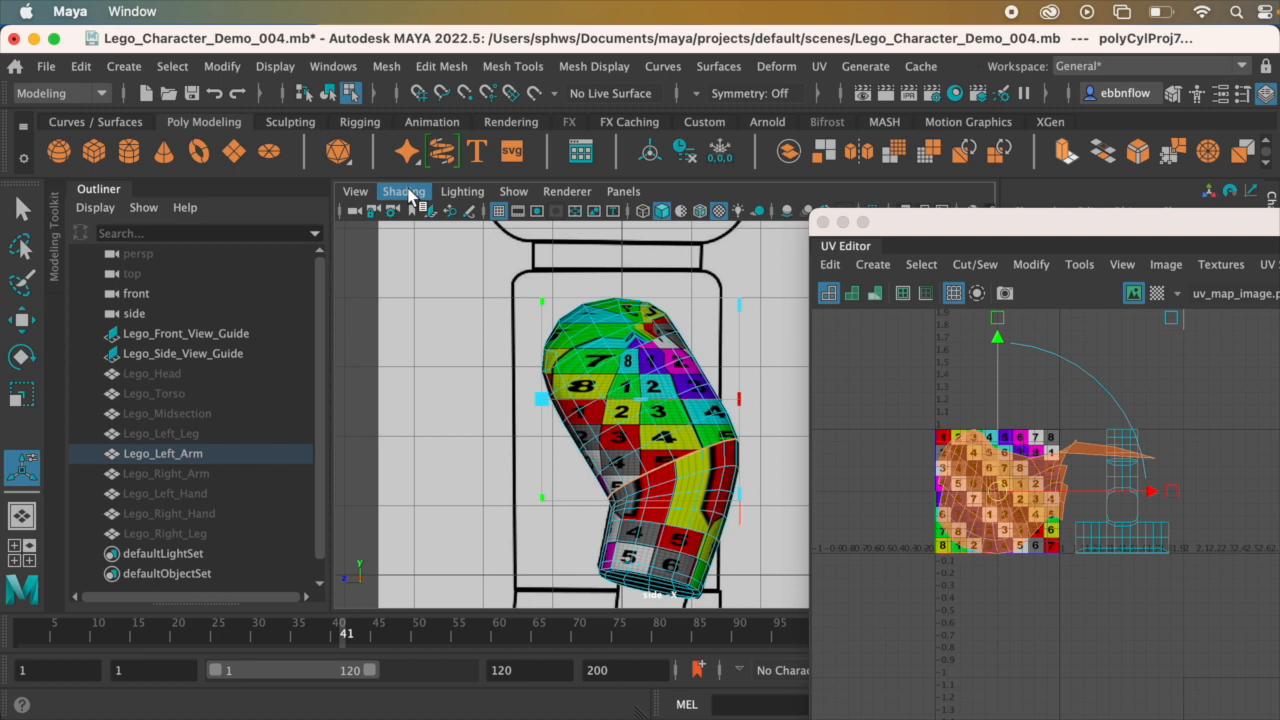
click(405, 192)
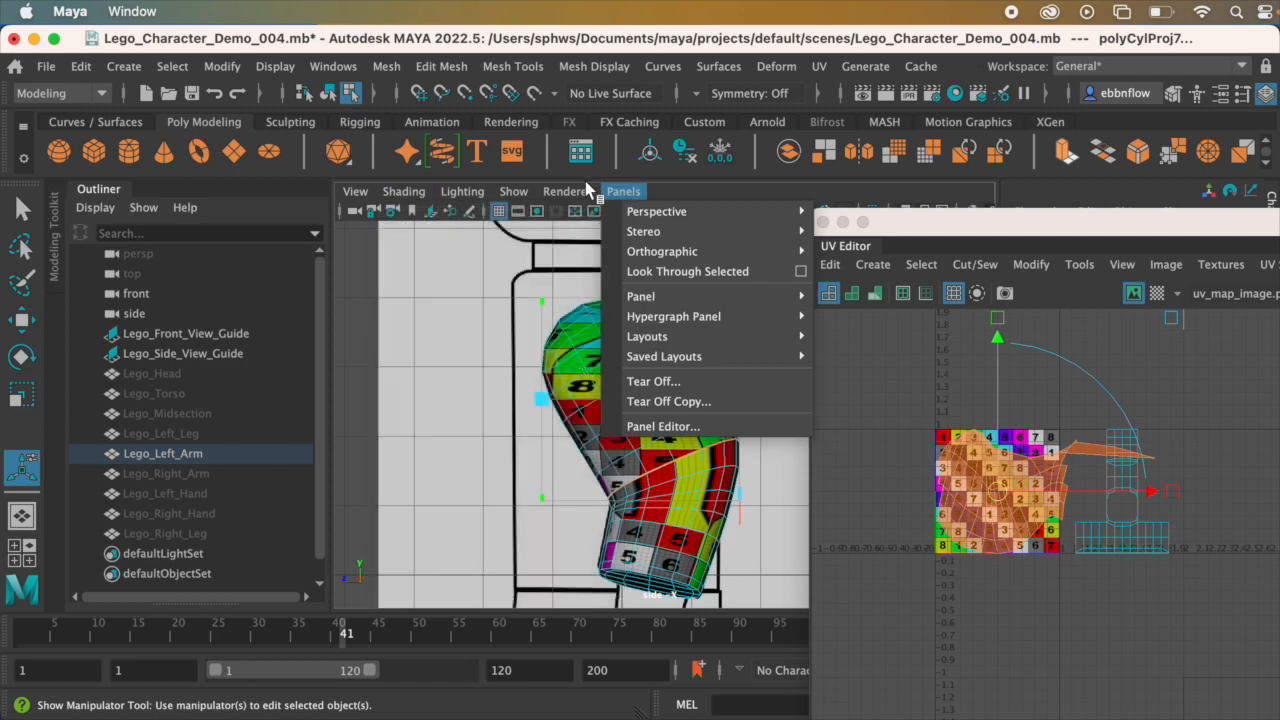
click(474, 307)
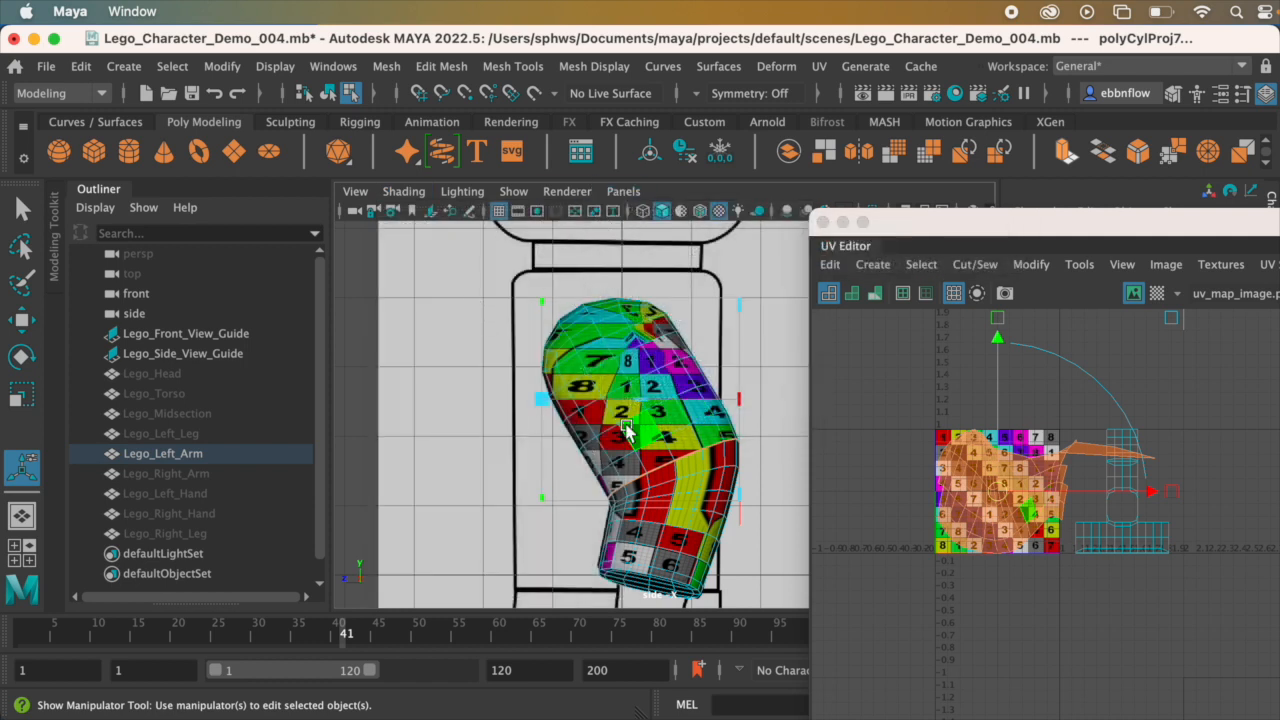
key(5)
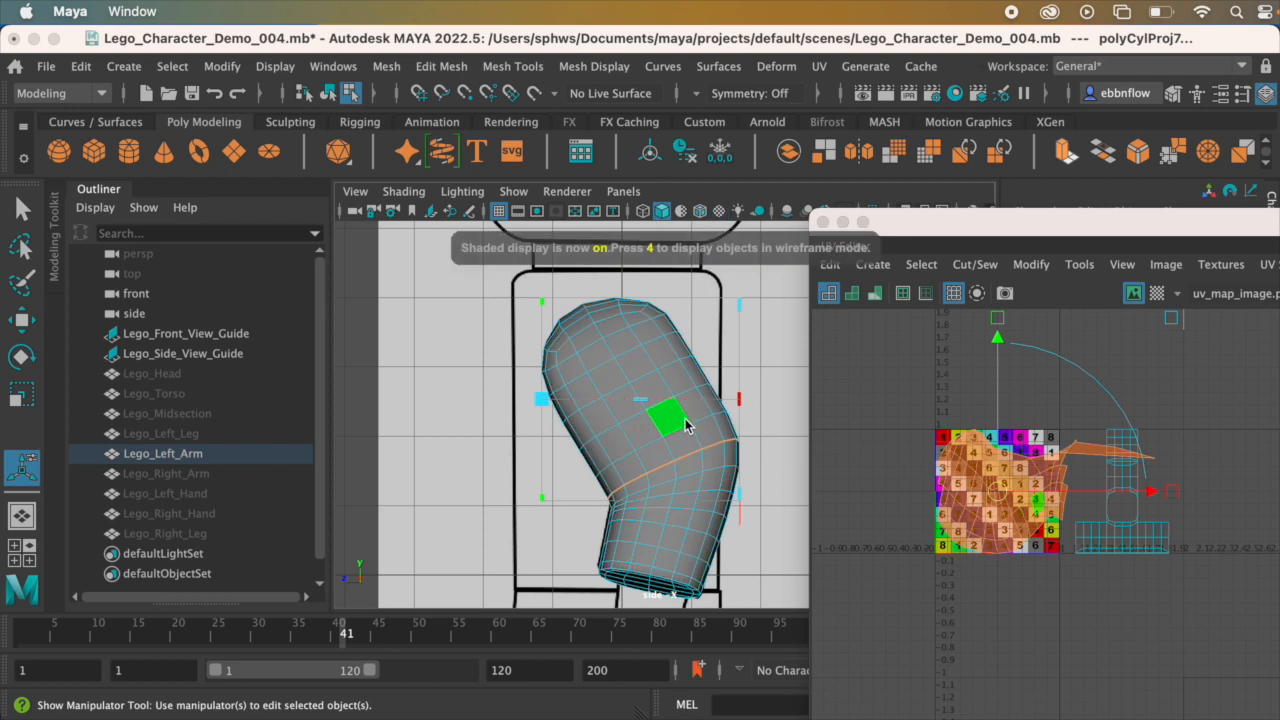
key(6)
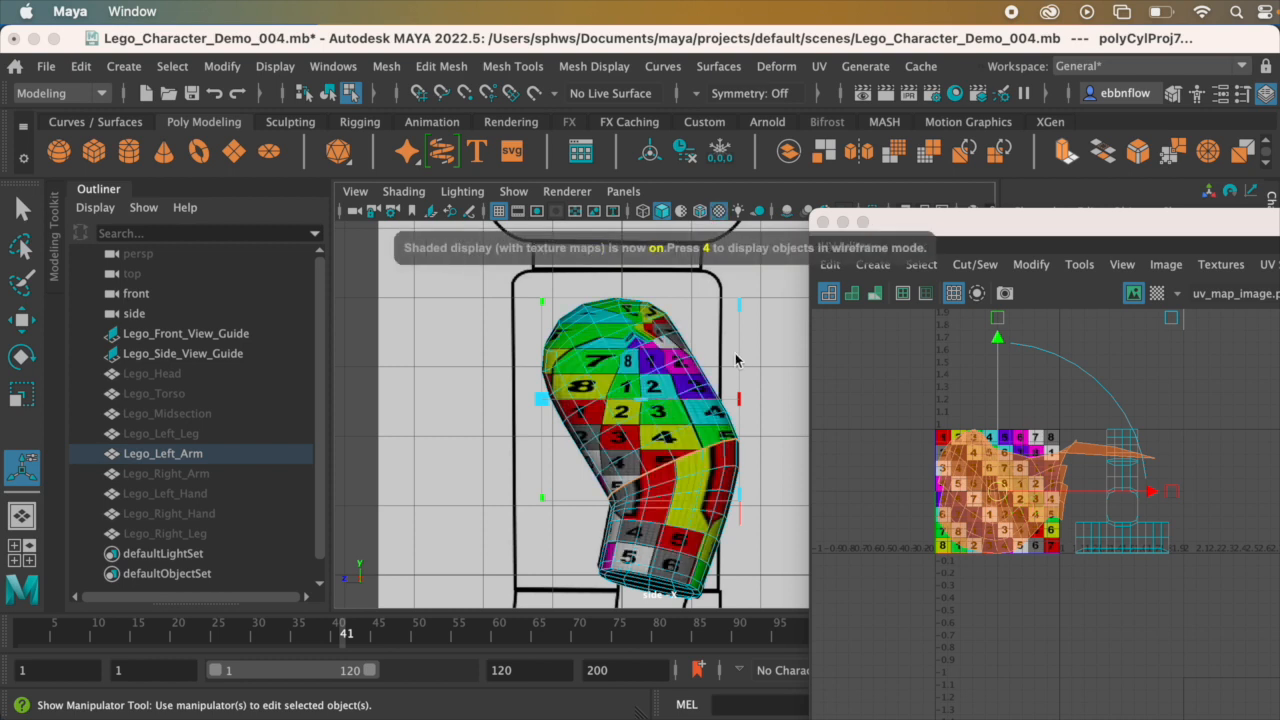
scroll(680, 422, up, 5)
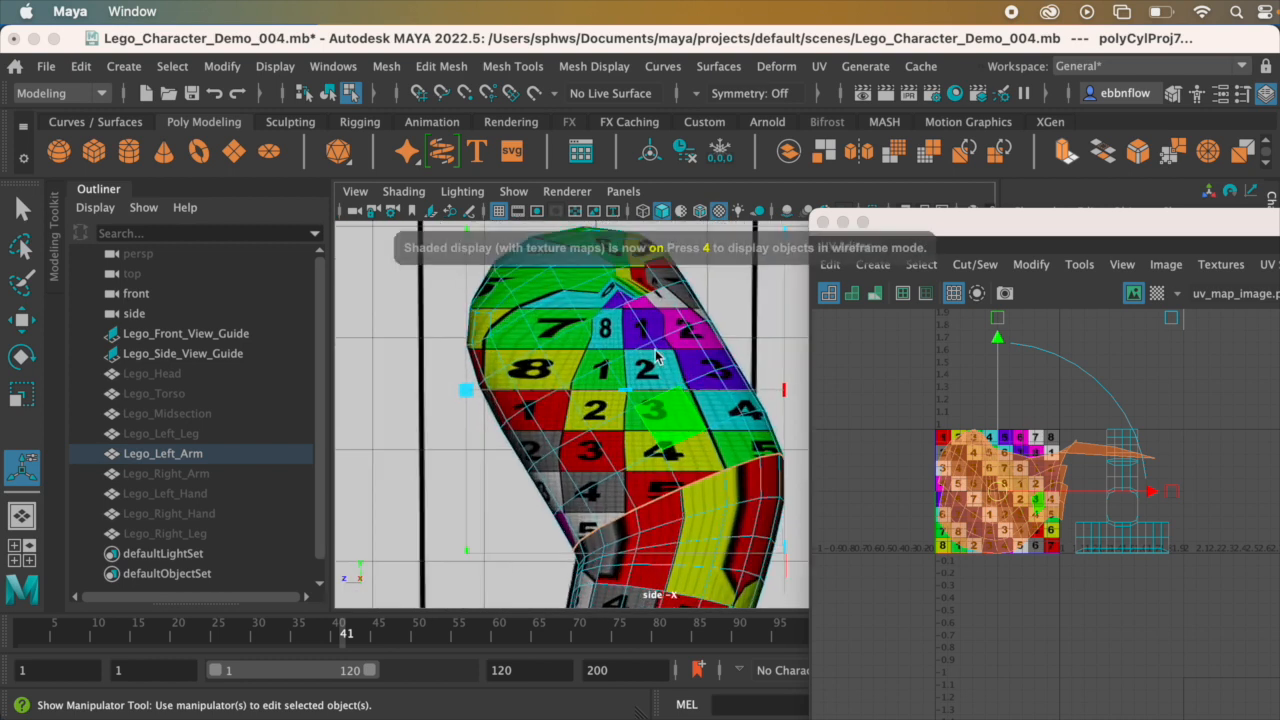
scroll(641, 369, down, 10)
scroll(641, 369, up, 8)
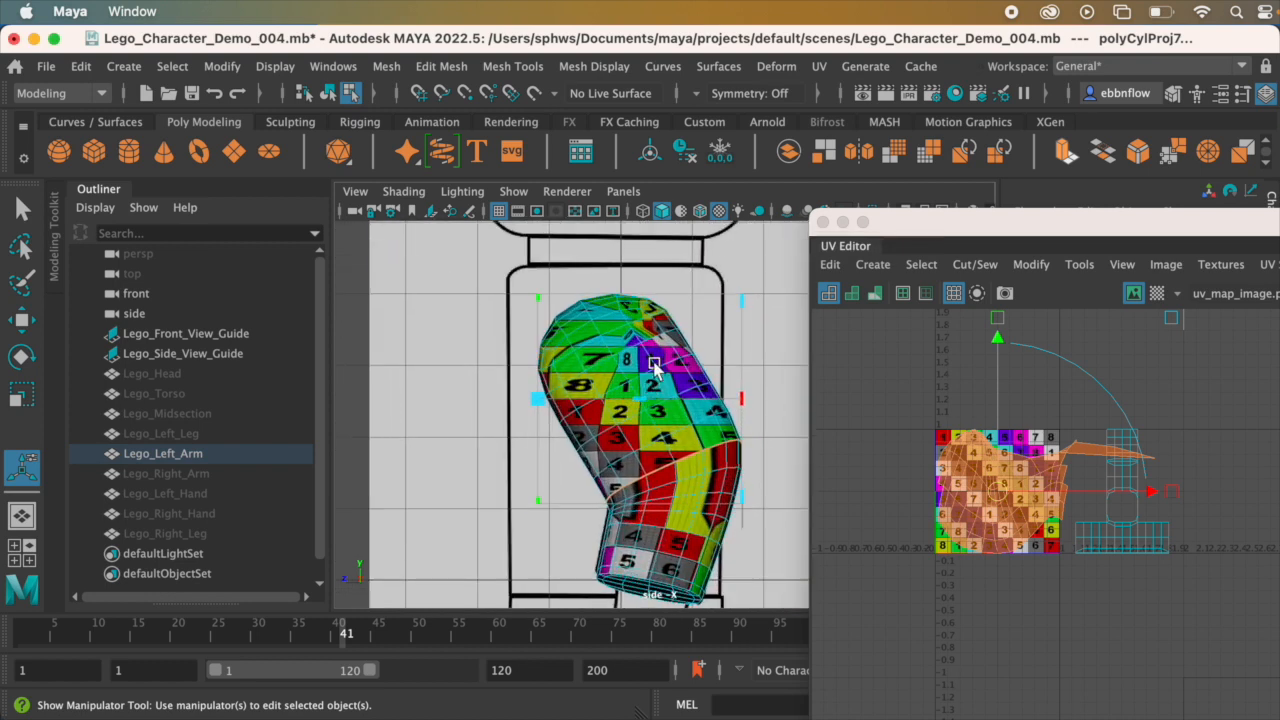
alt+middle_drag(638, 370, 638, 364)
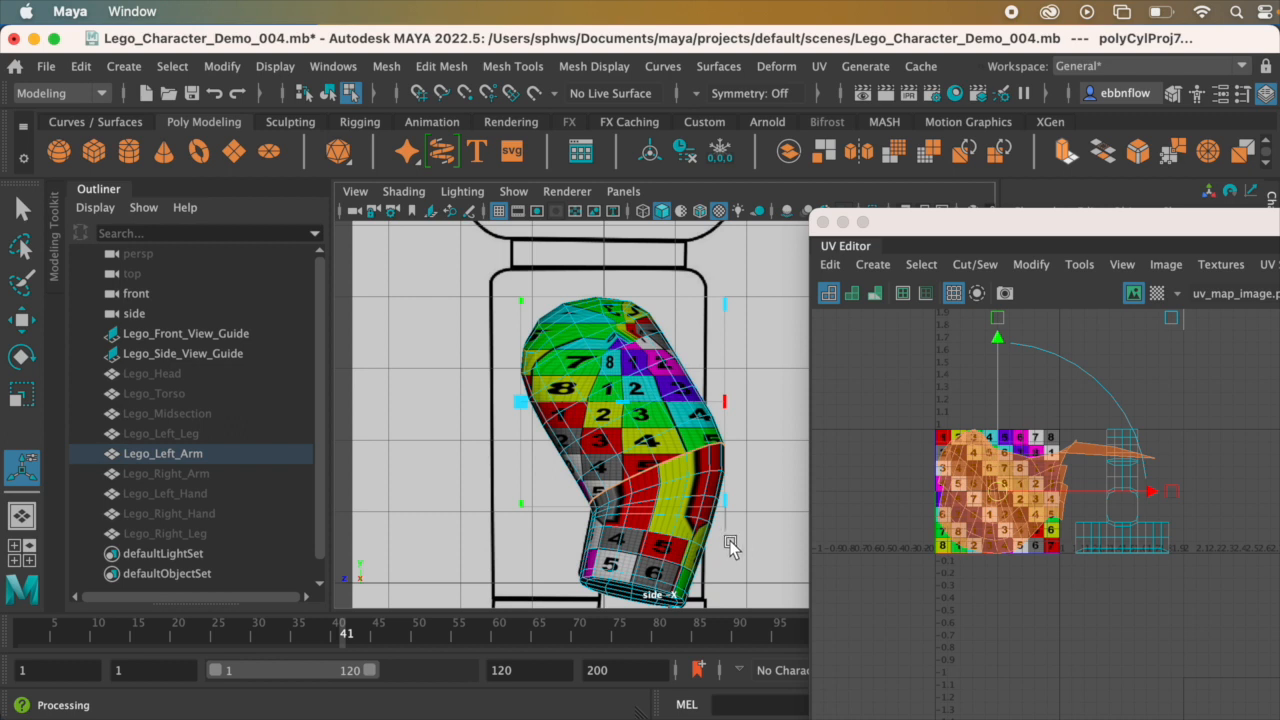
Step: Activate the projection's rotation manipulator and, in the side view, rotate the cylinder about 24.5 degrees around X to follow the upper arm's slant
key(space)
key(space)
alt+drag(743, 372, 580, 335)
scroll(560, 458, up, 10)
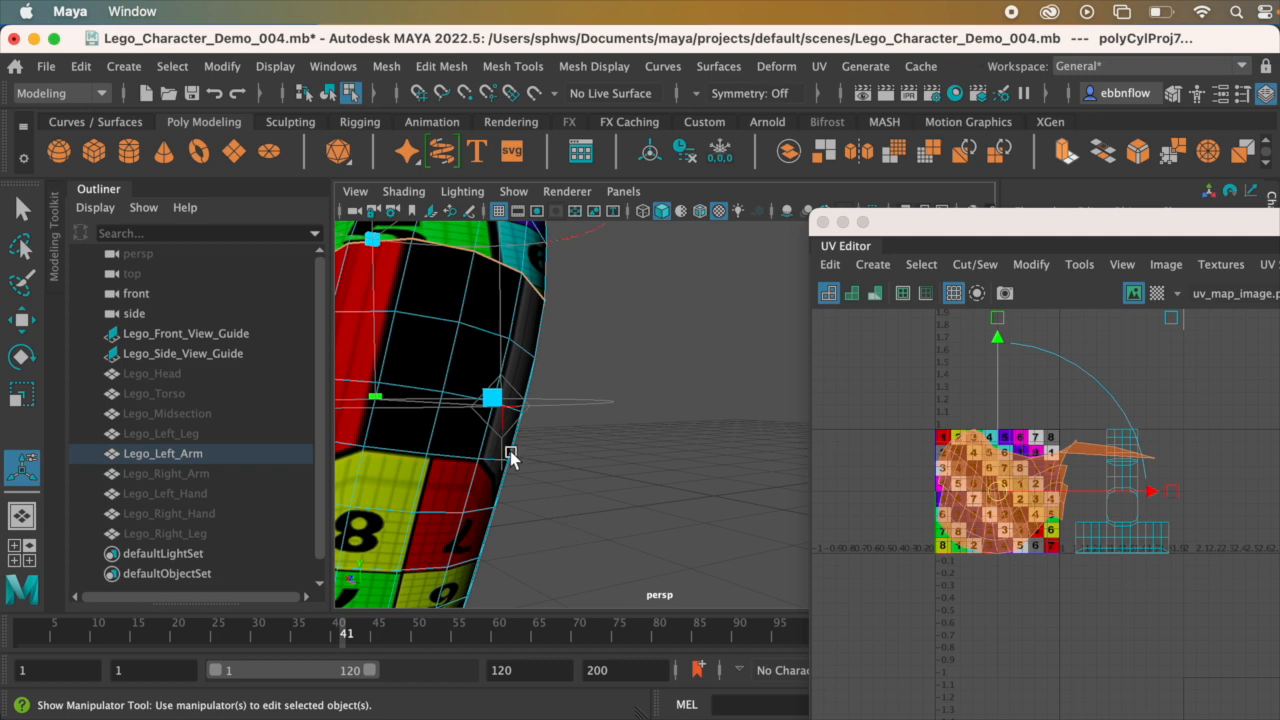
scroll(520, 500, down, 5)
key(space)
key(space)
scroll(607, 408, up, 5)
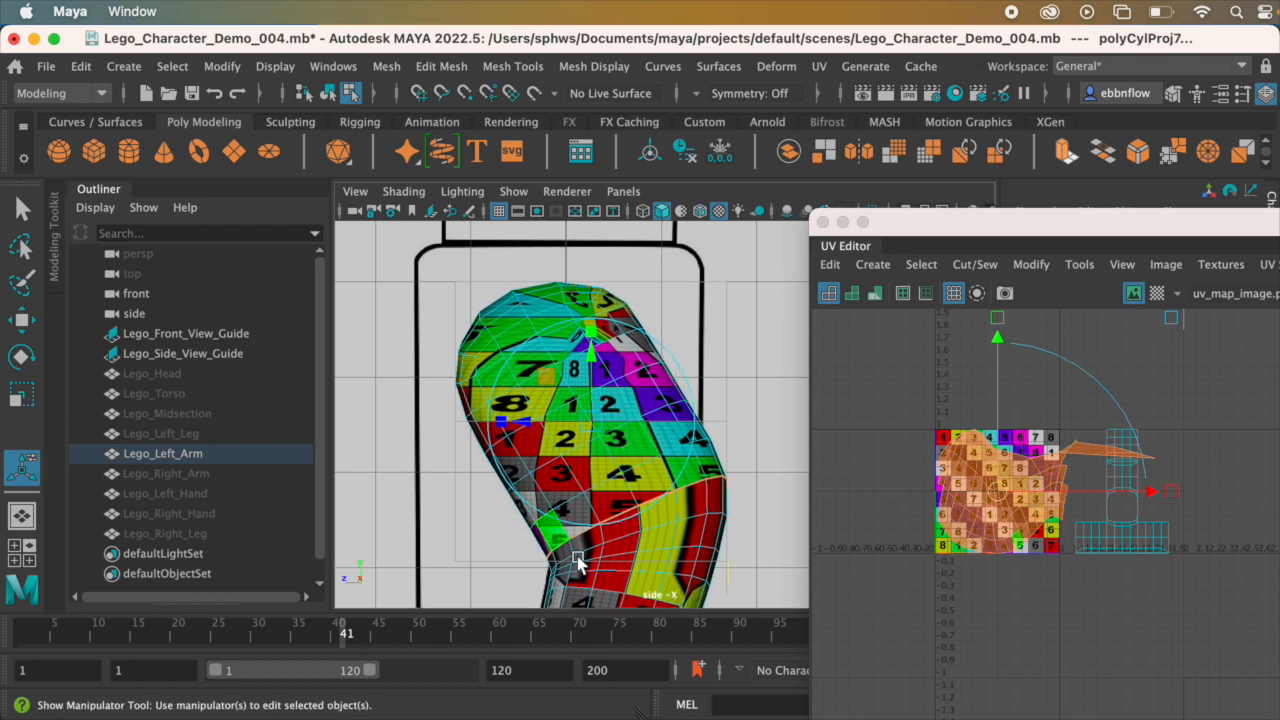
drag(686, 378, 675, 330)
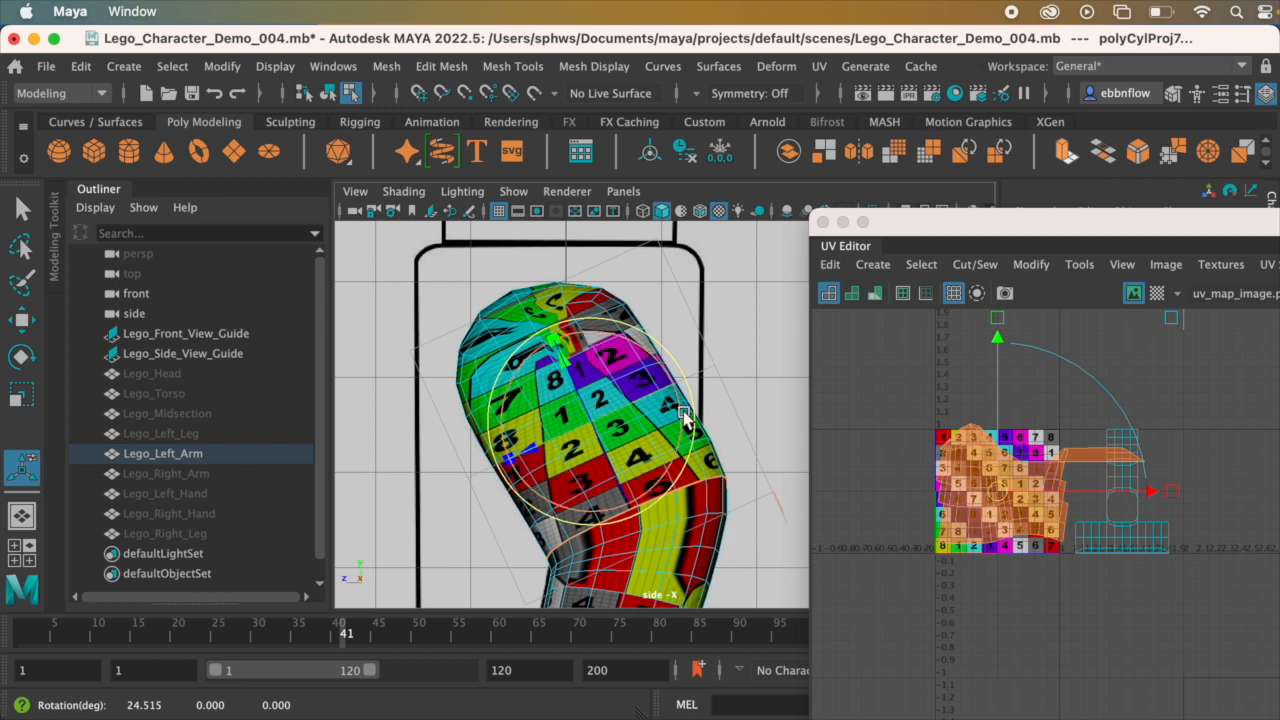
Step: In the front view, rotate the cylindrical projection to about 23.3, -7.7, 17.3 degrees so it follows the upper arm's tilt
key(space)
key(space)
alt+middle_drag(625, 336, 620, 283)
scroll(663, 427, up, 4)
alt+middle_drag(665, 341, 706, 400)
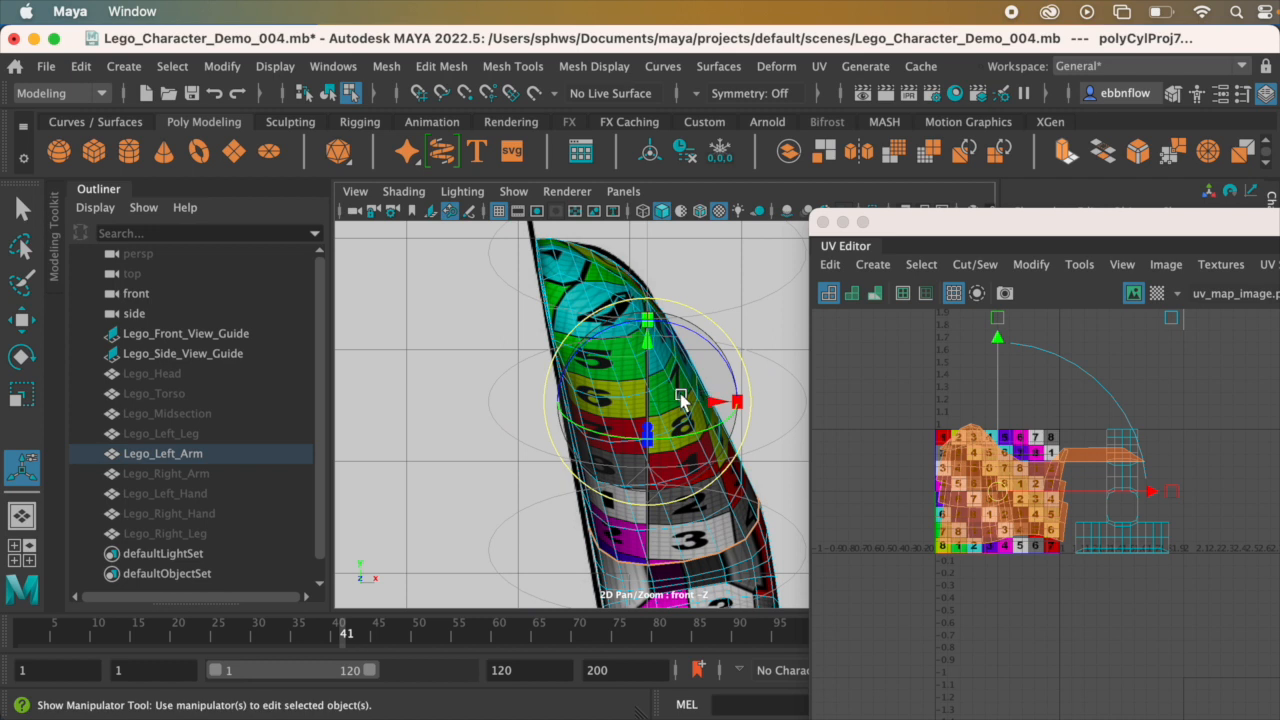
click(404, 192)
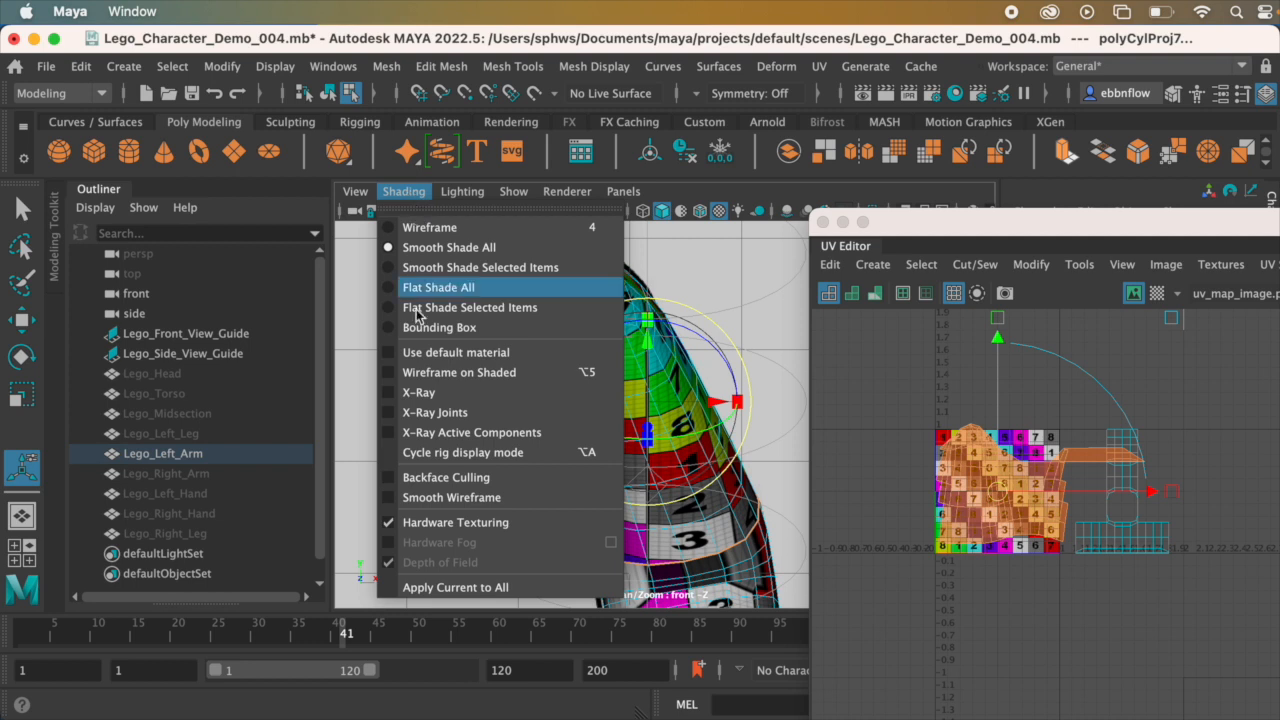
click(737, 277)
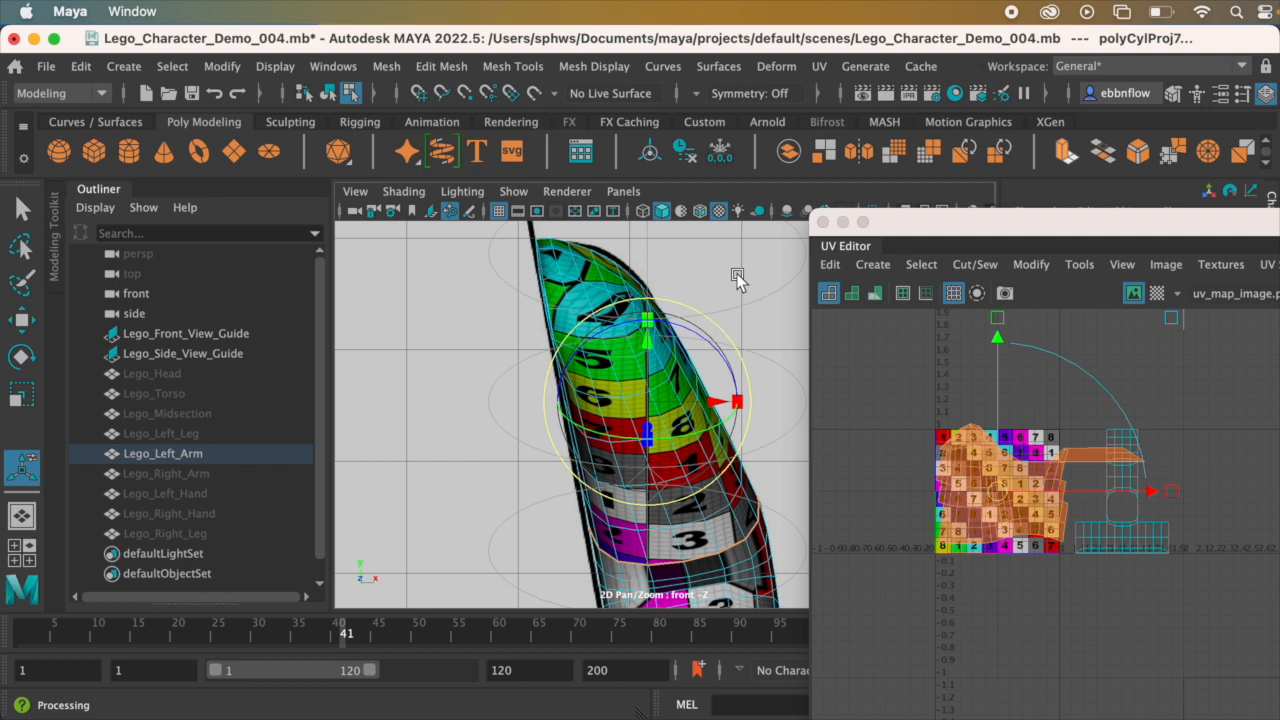
key(6)
mouse_move(670, 375)
alt+middle_down()
mouse_move(649, 361)
mouse_move(654, 396)
mouse_move(676, 417)
alt+middle_up()
scroll(655, 392, up, 1)
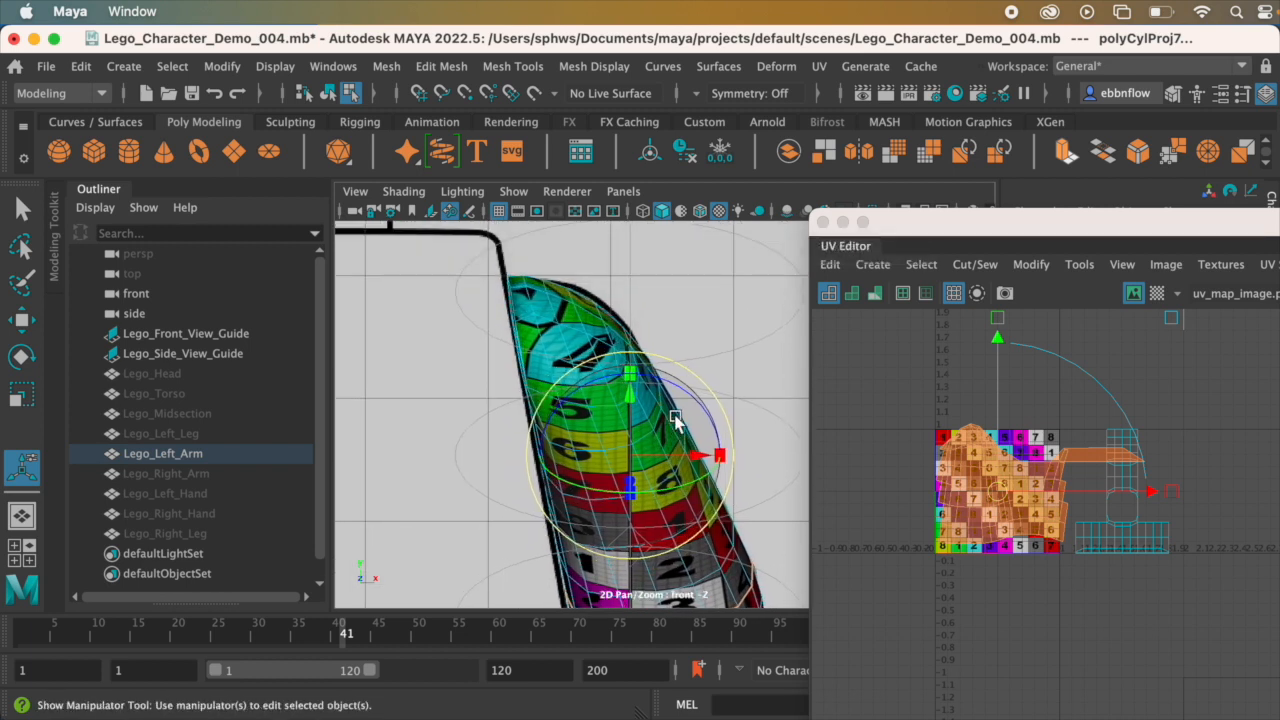
alt+middle_drag(624, 427, 605, 354)
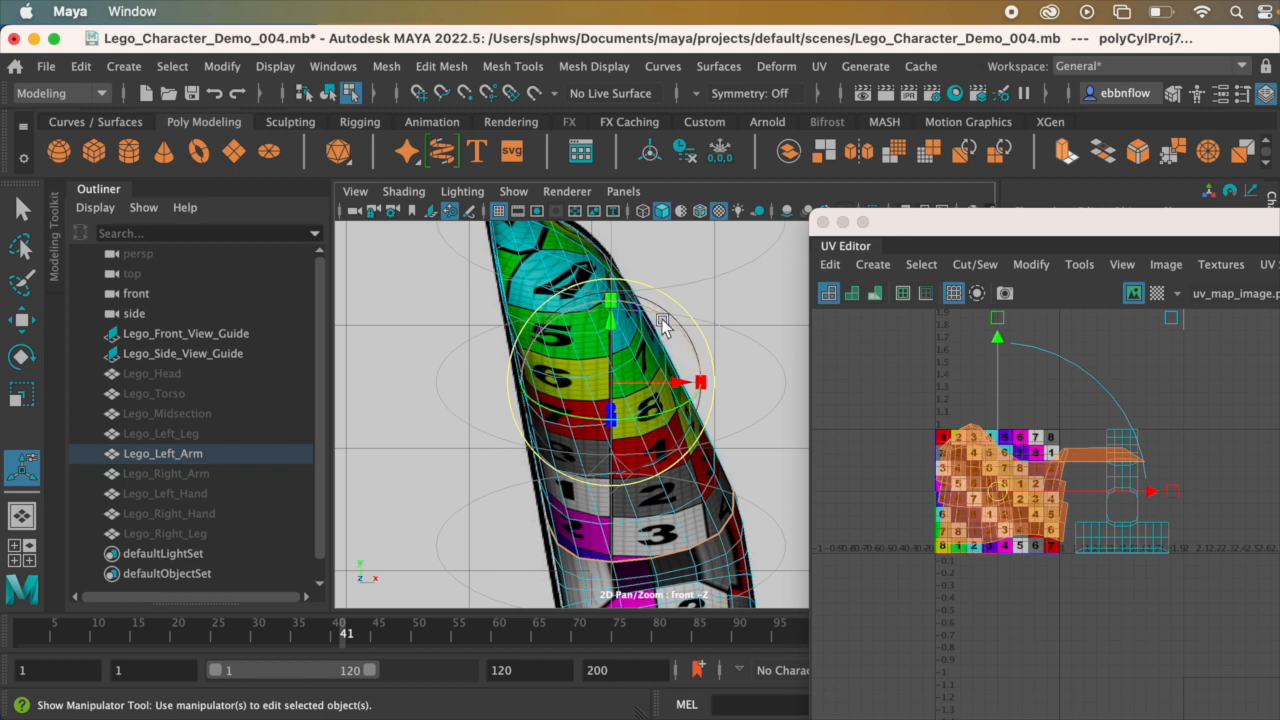
mouse_move(661, 322)
mouse_down()
mouse_move(643, 306)
mouse_move(636, 320)
mouse_move(641, 307)
mouse_up()
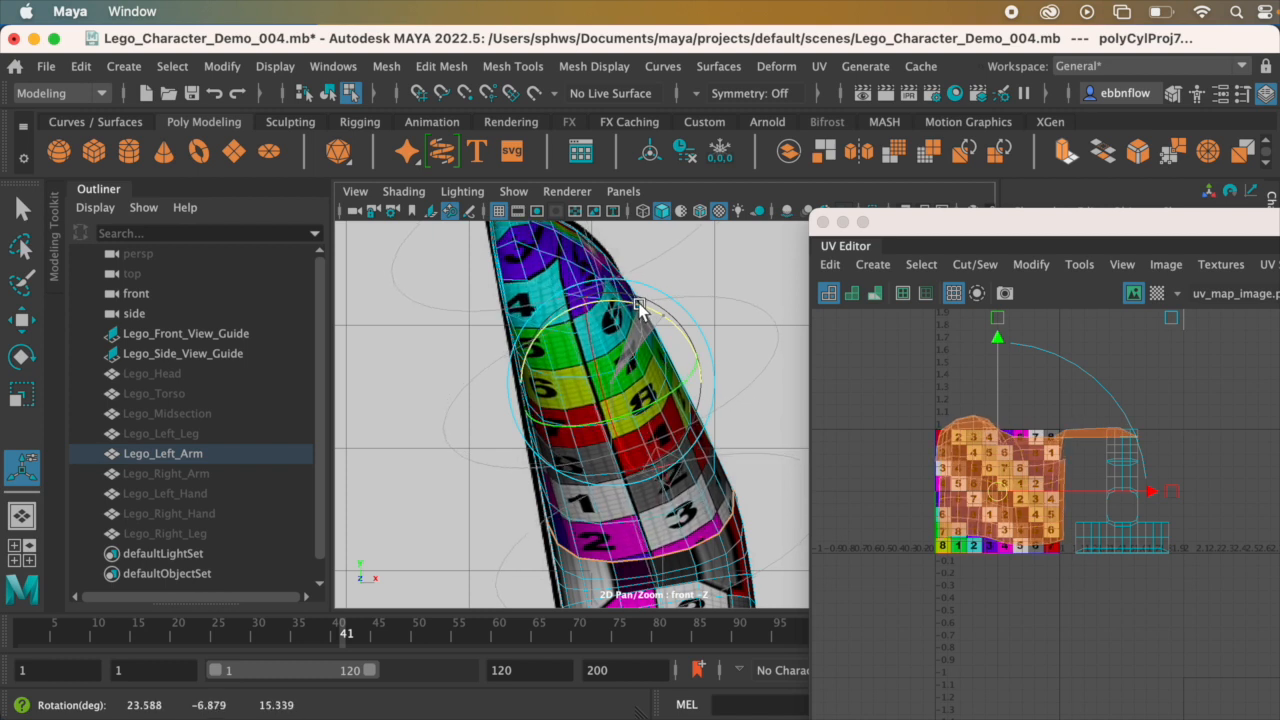
drag(641, 307, 641, 307)
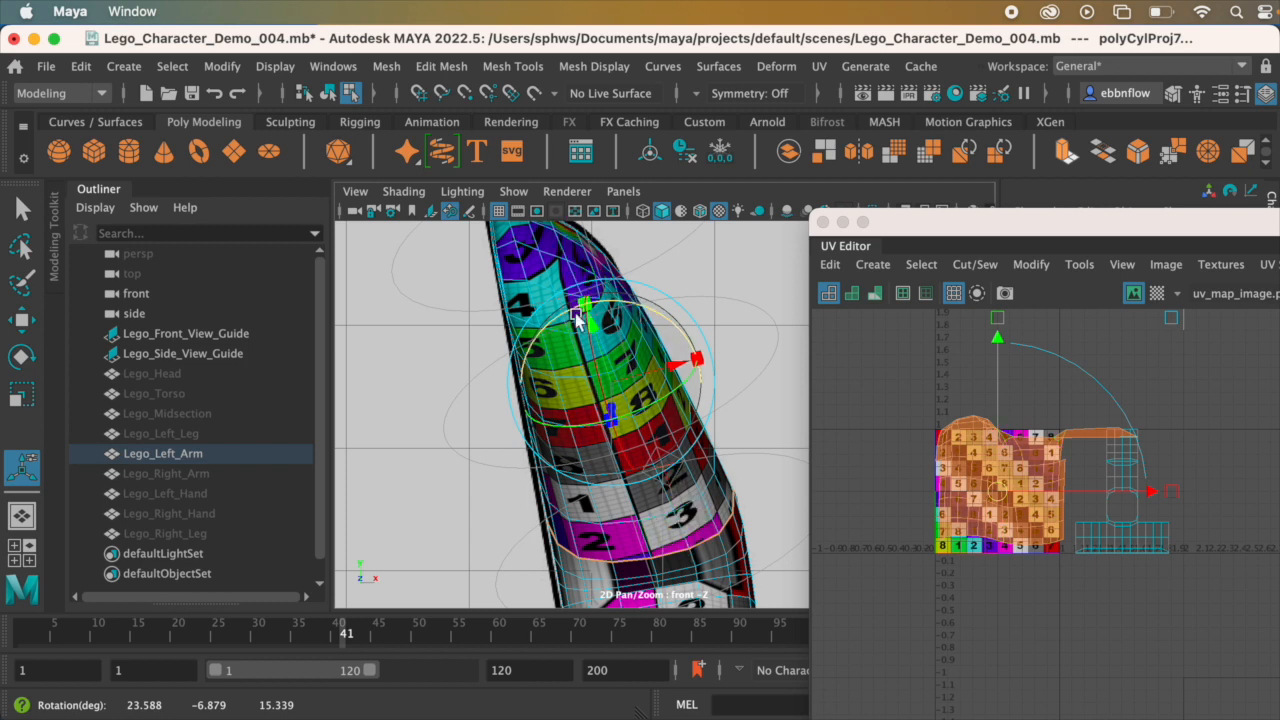
drag(666, 334, 667, 333)
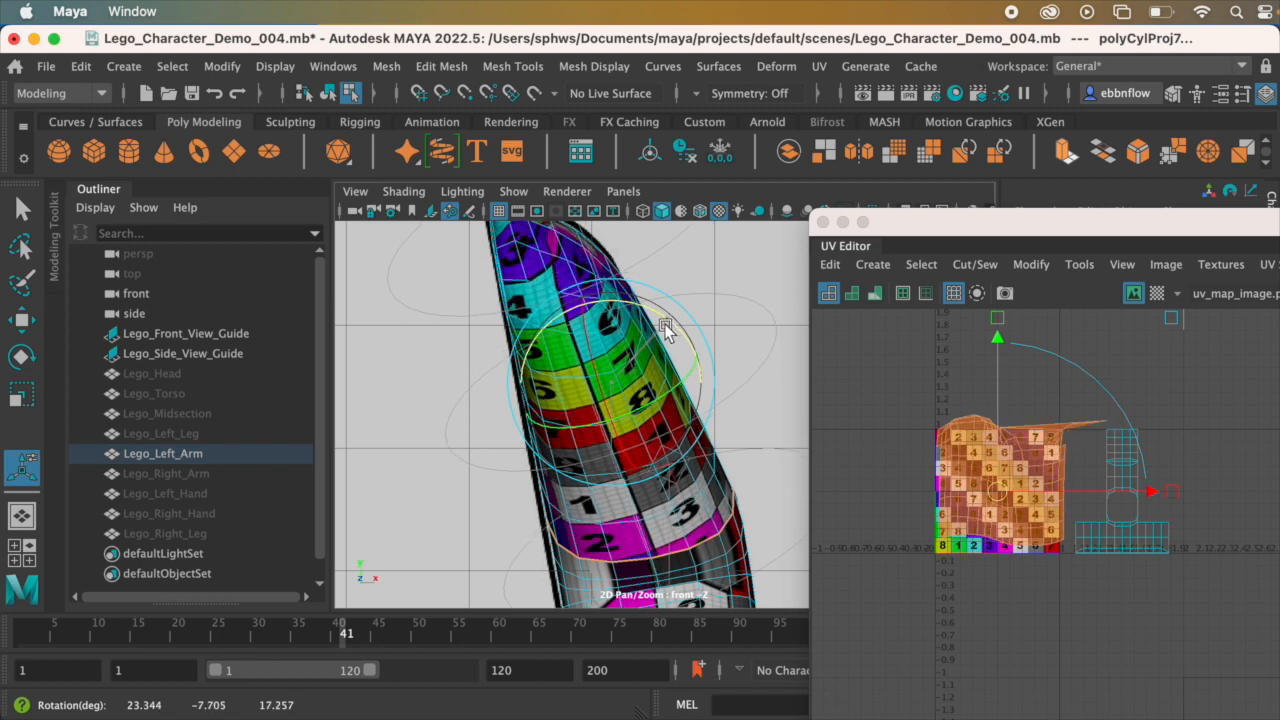
Step: In the perspective view, rotate the cylindrical projection around the upper arm to about 32.4, 42.8, 43.9 degrees
drag(664, 324, 665, 325)
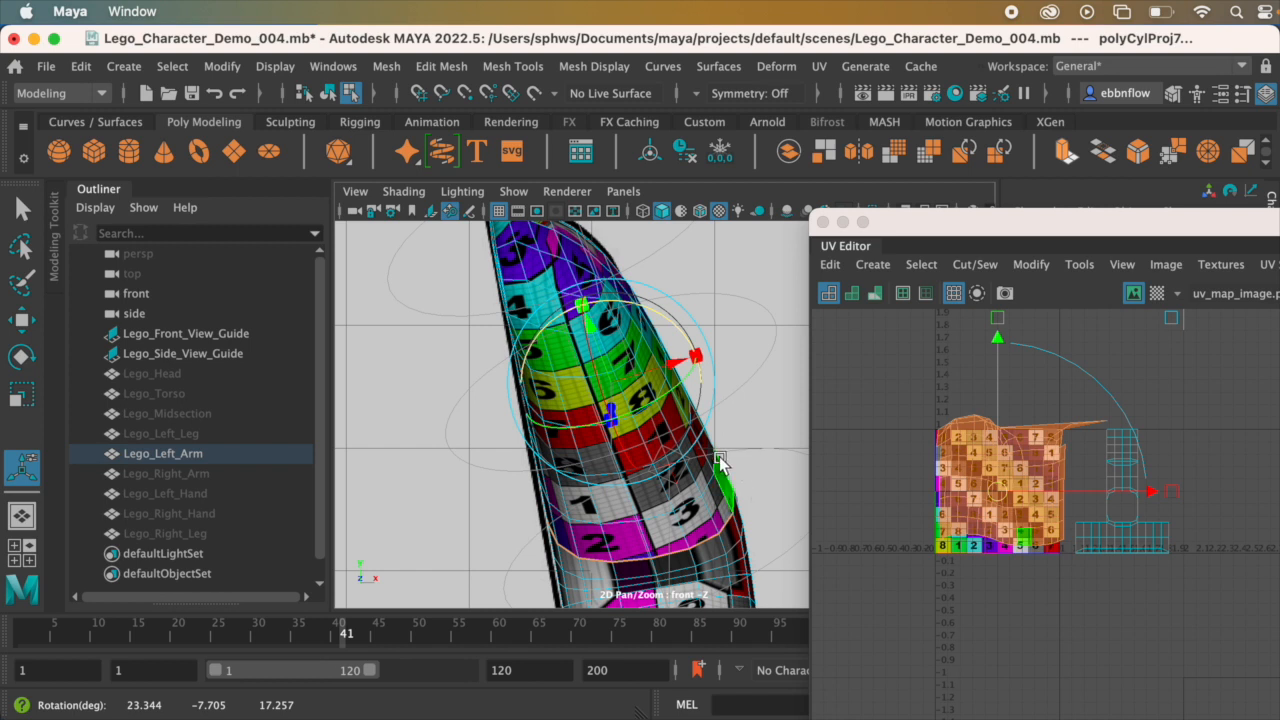
key(space)
key(space)
alt+drag(632, 362, 514, 410)
alt+right_drag(514, 410, 541, 370)
alt+drag(541, 370, 592, 400)
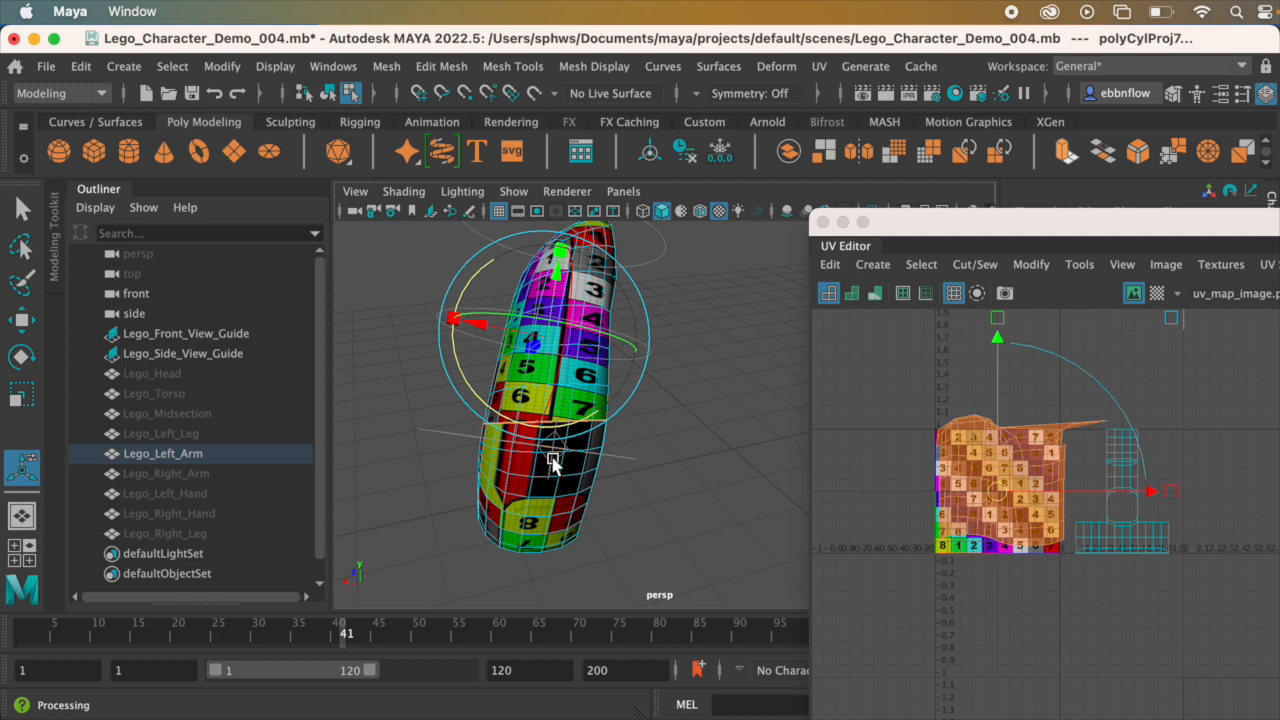
alt+drag(680, 526, 663, 406)
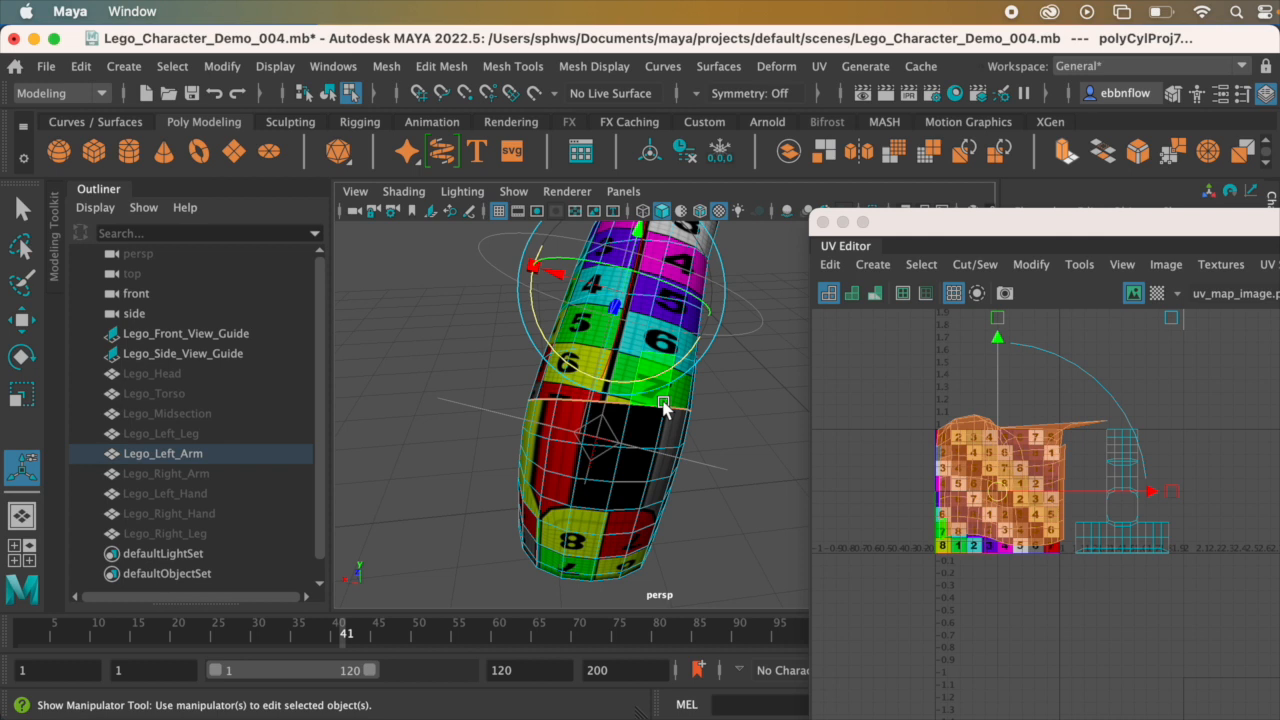
drag(607, 447, 606, 457)
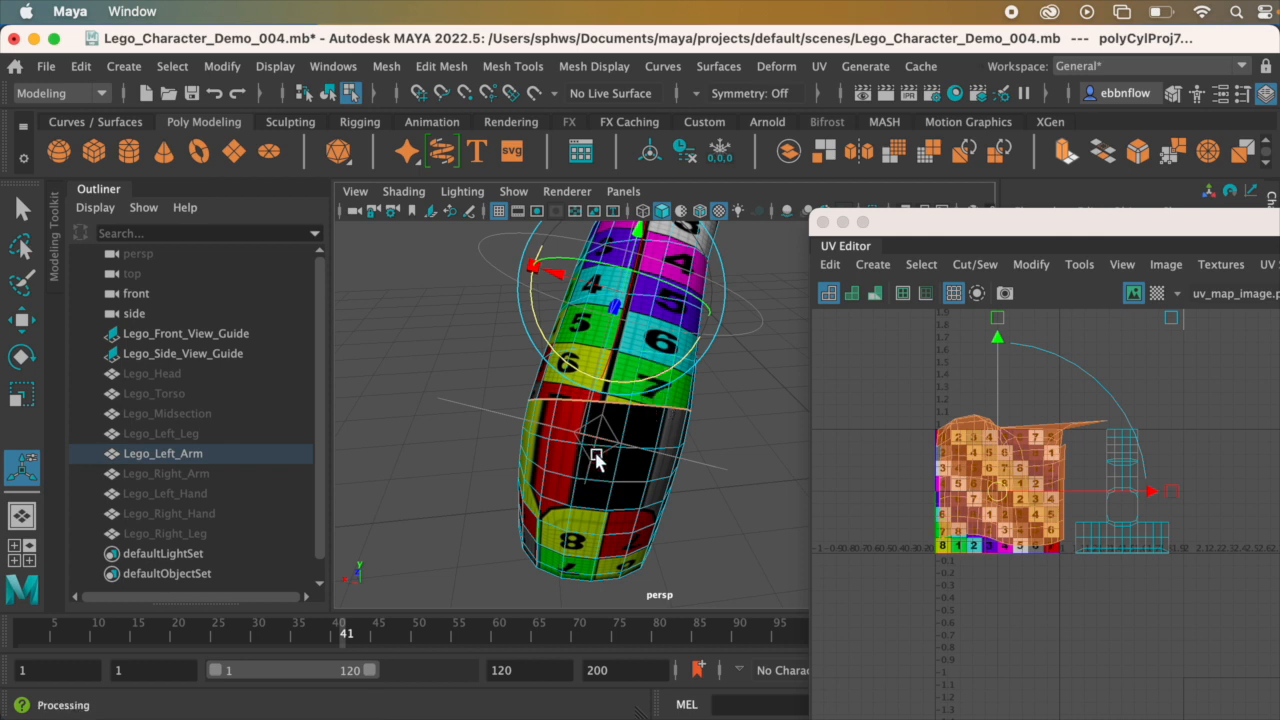
alt+drag(597, 436, 583, 413)
alt+middle_drag(720, 322, 587, 316)
mouse_move(575, 307)
mouse_down()
mouse_move(648, 347)
mouse_move(568, 330)
mouse_up()
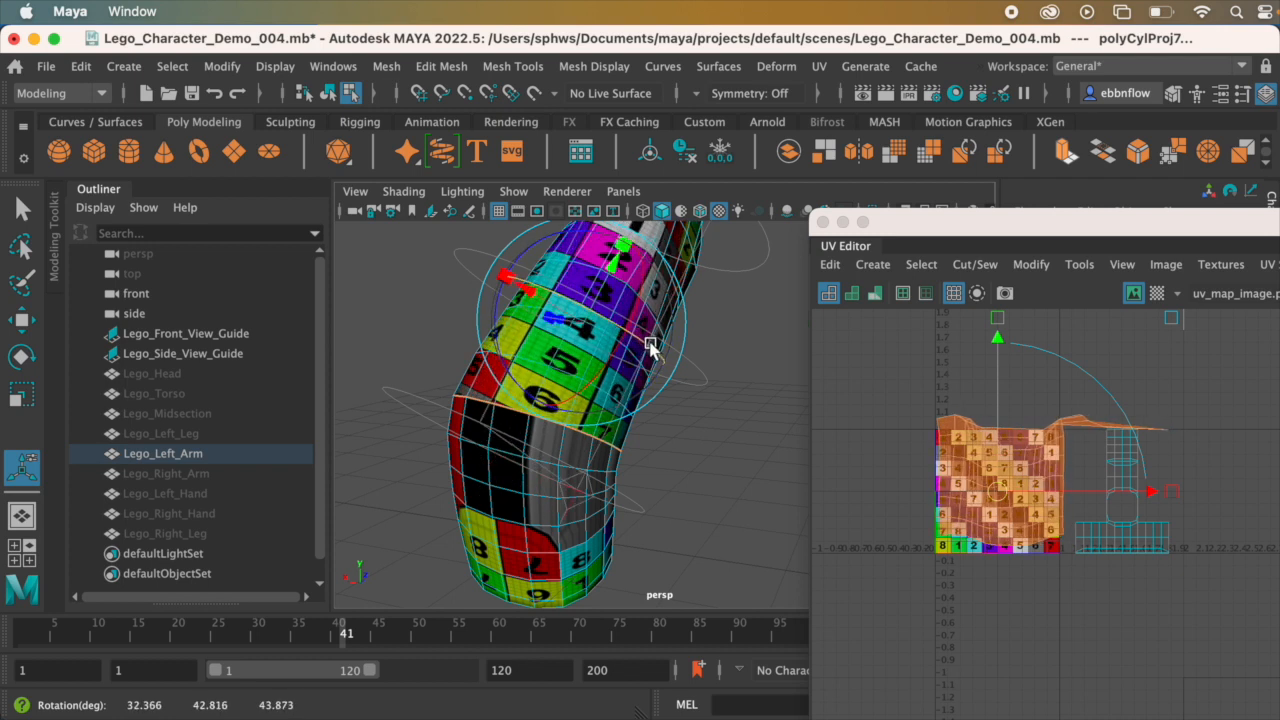
Step: Turn the cylindrical projection slightly further about its long axis to fine-tune how it wraps the upper arm
mouse_move(570, 305)
mouse_down()
mouse_move(643, 343)
mouse_move(548, 314)
mouse_up()
alt+middle_drag(620, 329, 434, 291)
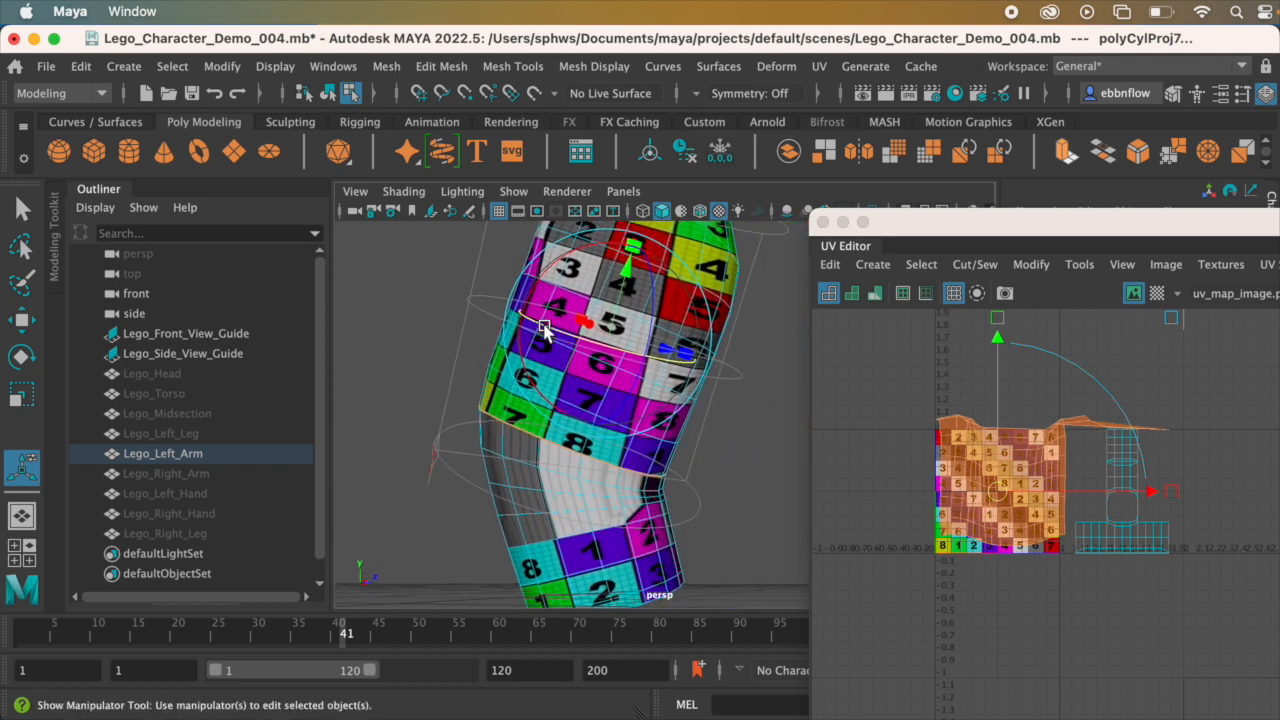
drag(549, 328, 648, 348)
alt+middle_drag(629, 348, 600, 397)
drag(615, 408, 554, 383)
Step: Examine the checker pattern around the upper arm from several sides and compare it with the projected shell in the UV Editor
alt+drag(711, 380, 665, 310)
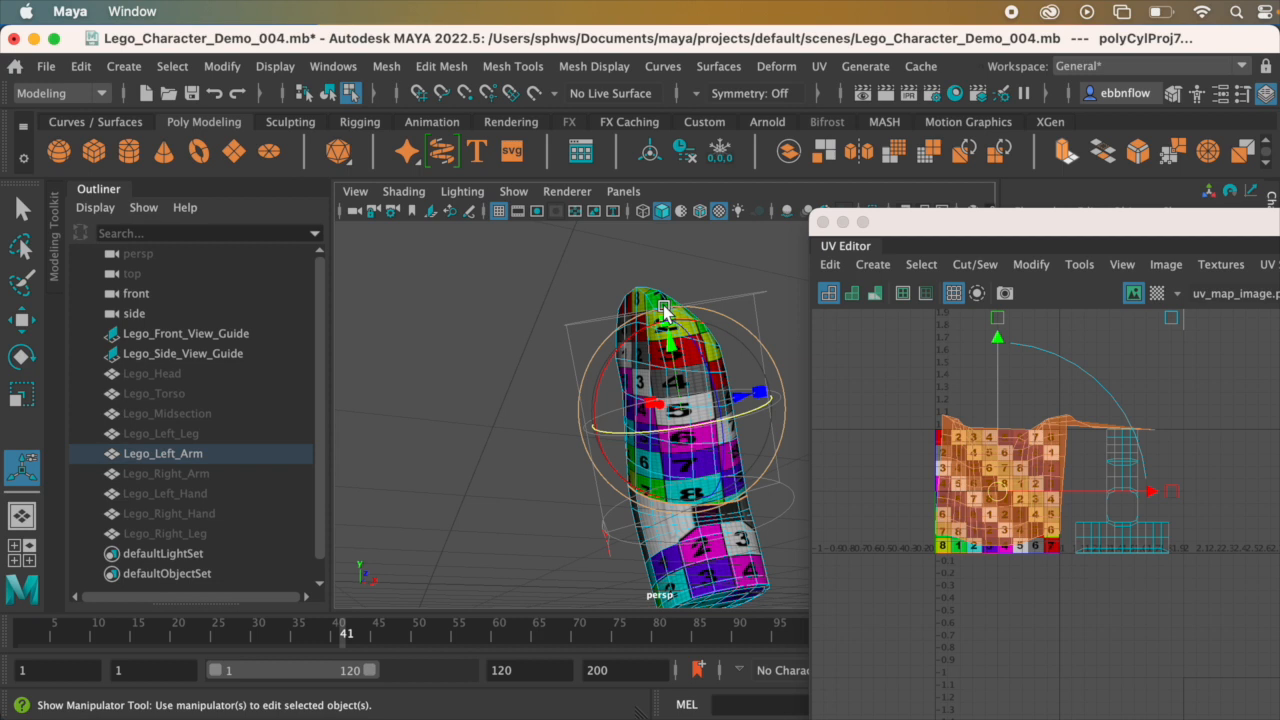
alt+drag(665, 310, 652, 435)
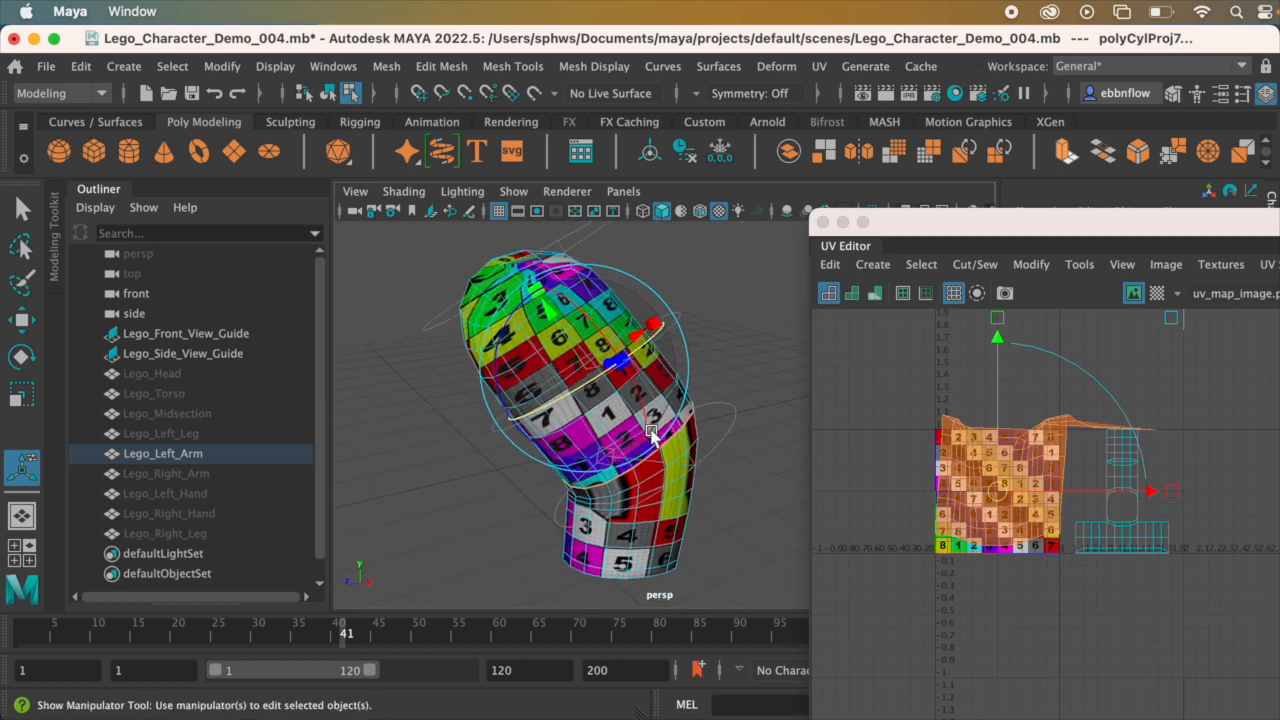
mouse_move(575, 395)
alt+mouse_down()
mouse_move(586, 366)
mouse_move(567, 381)
alt+mouse_up()
alt+middle_drag(655, 396, 606, 380)
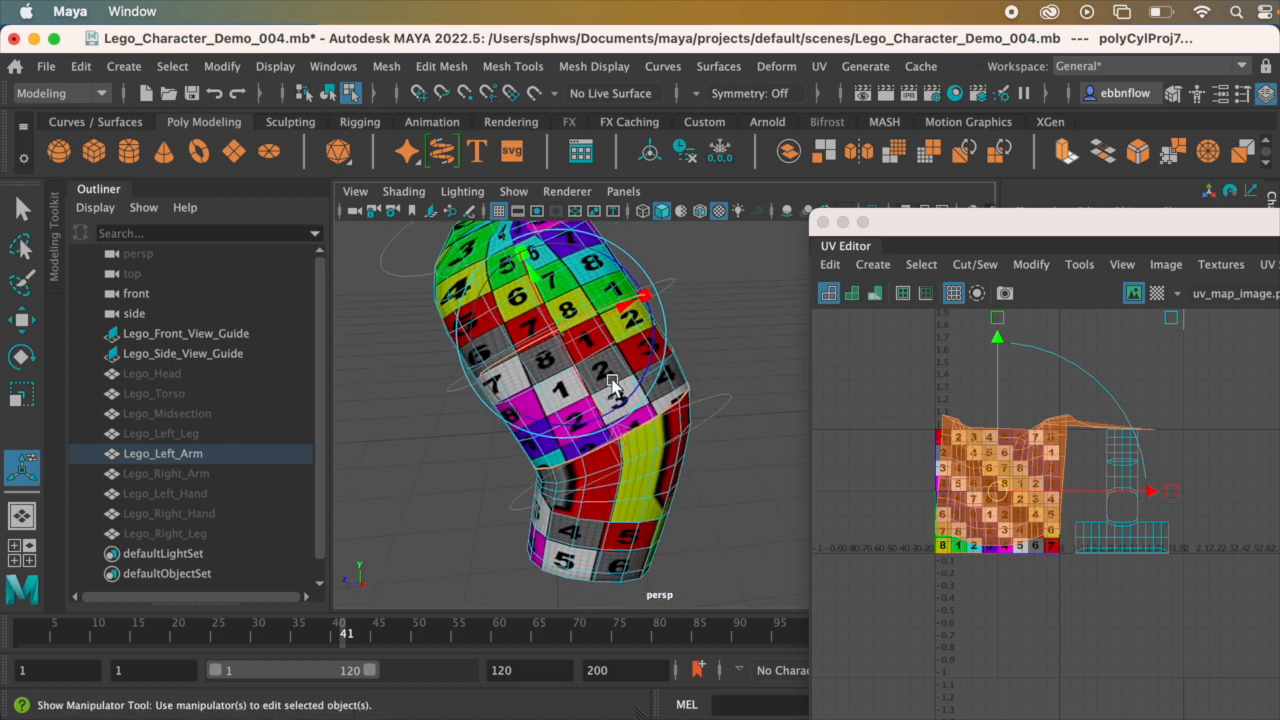
alt+drag(646, 337, 634, 373)
alt+right_drag(634, 373, 648, 432)
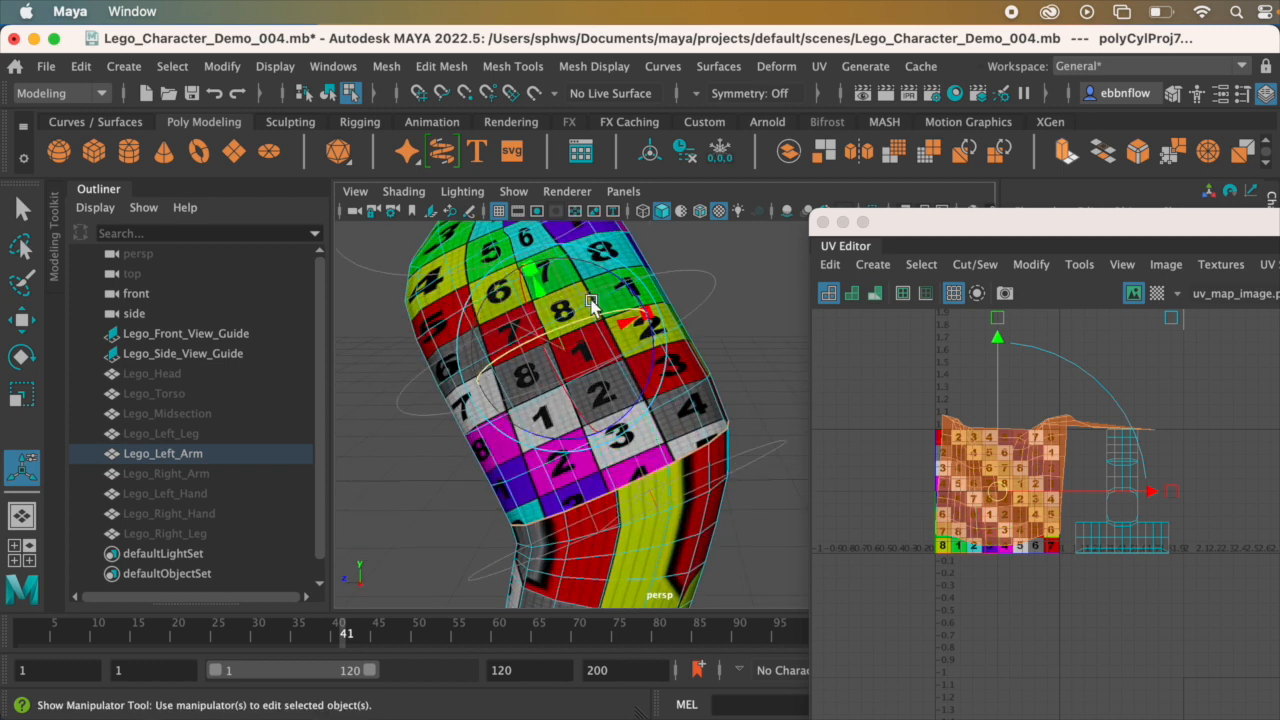
alt+drag(470, 318, 533, 333)
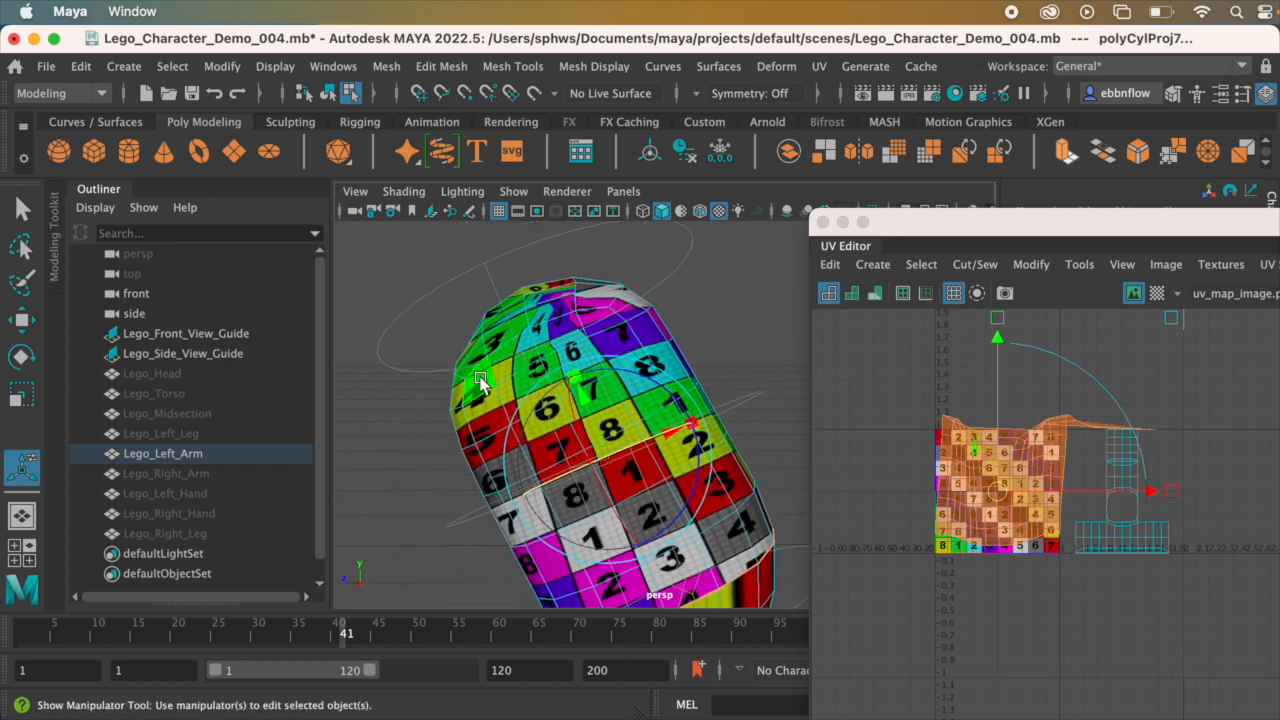
scroll(1063, 509, up, 2)
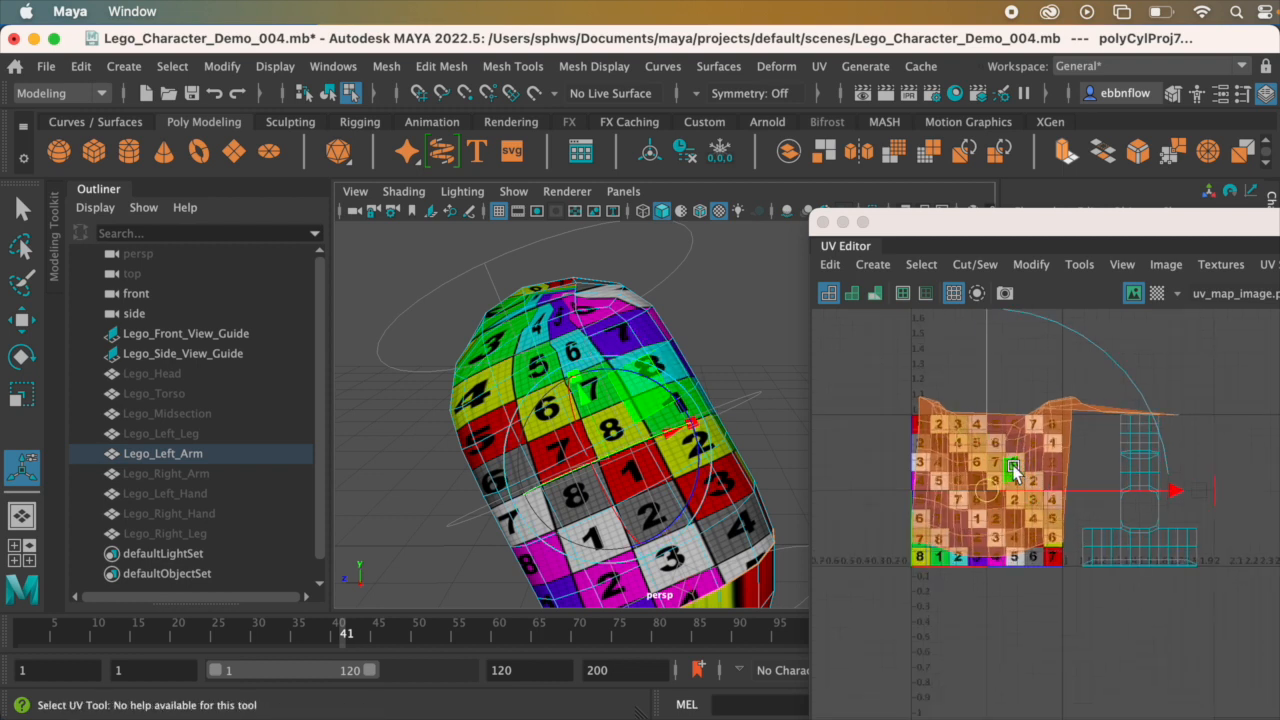
alt+middle_drag(1012, 487, 1017, 432)
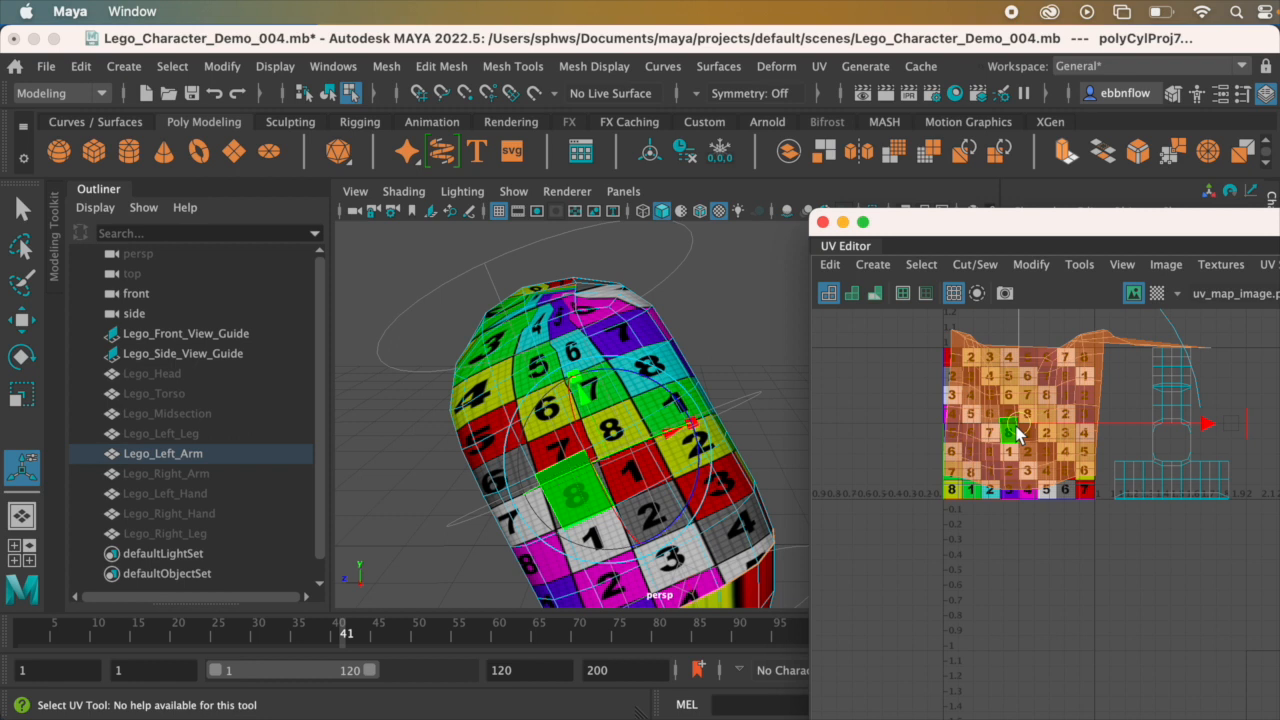
alt+middle_drag(1022, 405, 1009, 430)
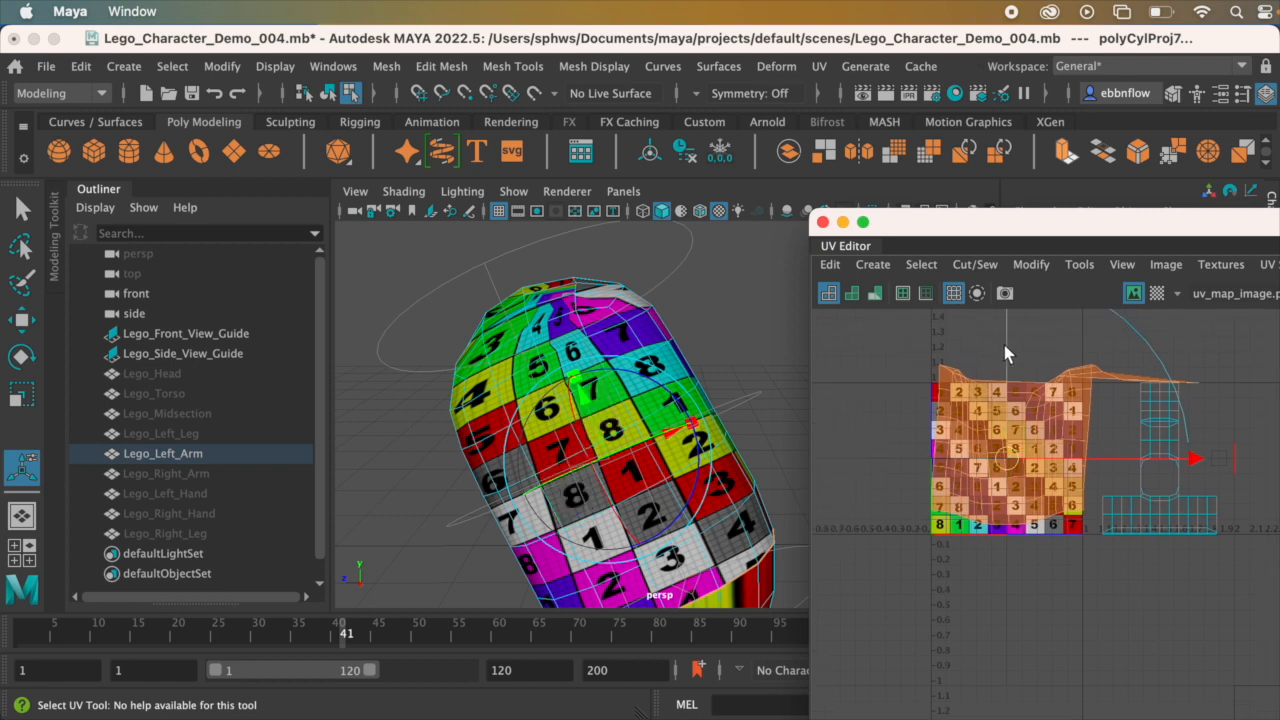
click(1004, 376)
key(super+z)
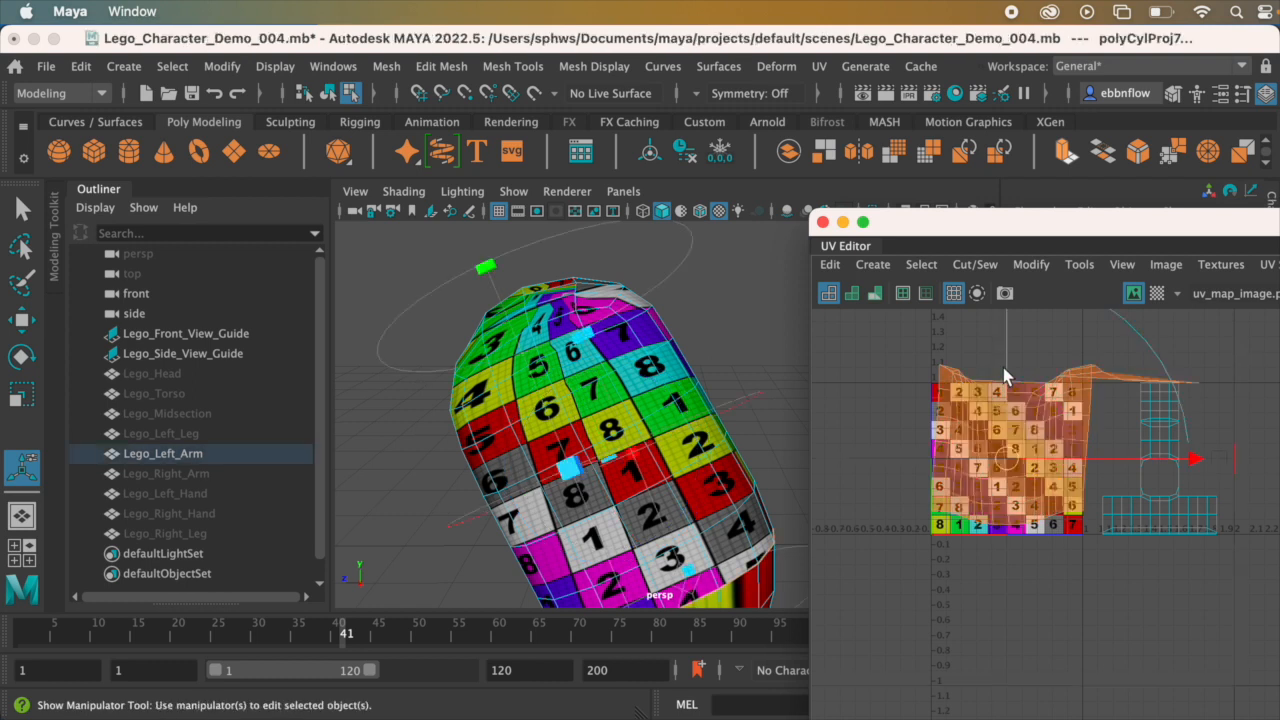
click(1009, 389)
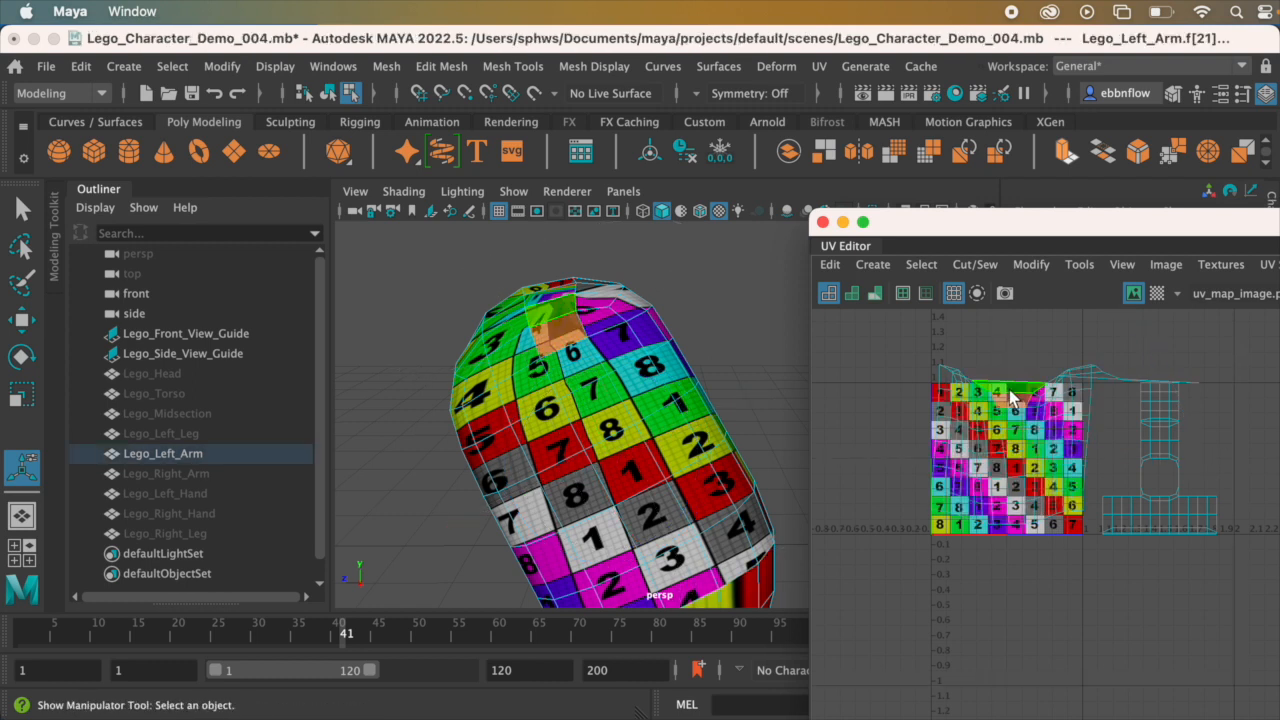
key(super+z)
Step: With the Move tool, shift the upper arm's UV shell straight down until it sits clear below the checker texture tile
key(w)
alt+middle_drag(982, 398, 964, 456)
alt+right_drag(1046, 439, 1036, 433)
drag(1046, 371, 1045, 560)
alt+middle_drag(1032, 533, 1025, 424)
alt+right_drag(1025, 426, 1031, 456)
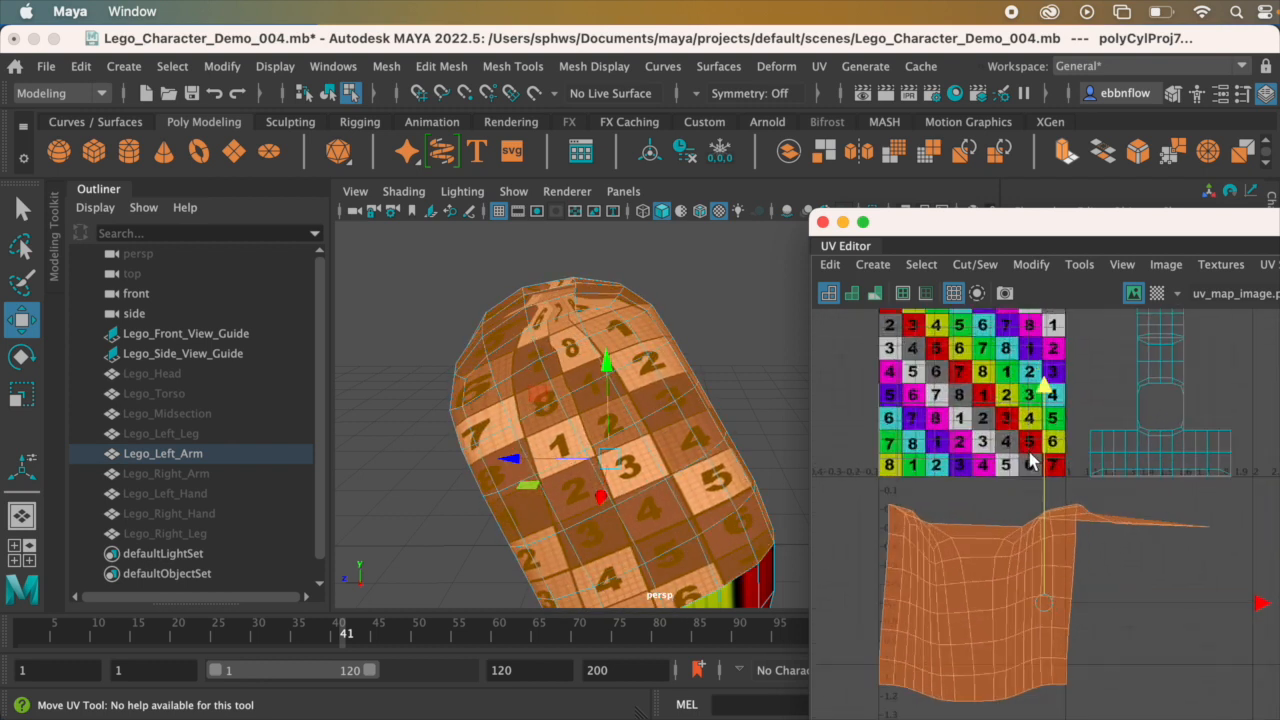
alt+middle_drag(1031, 455, 1025, 394)
drag(1040, 325, 1040, 340)
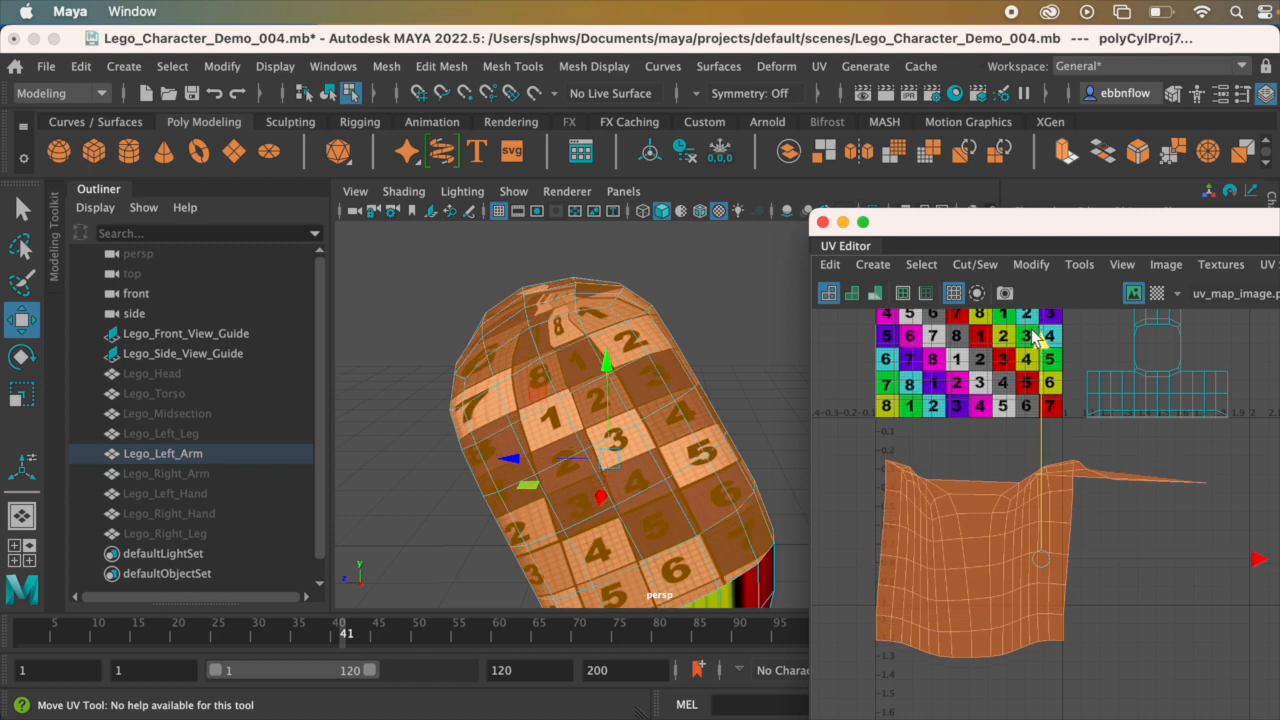
Step: Try to convert the selected upper-arm faces to a UV shell selection
scroll(1016, 584, up, 1)
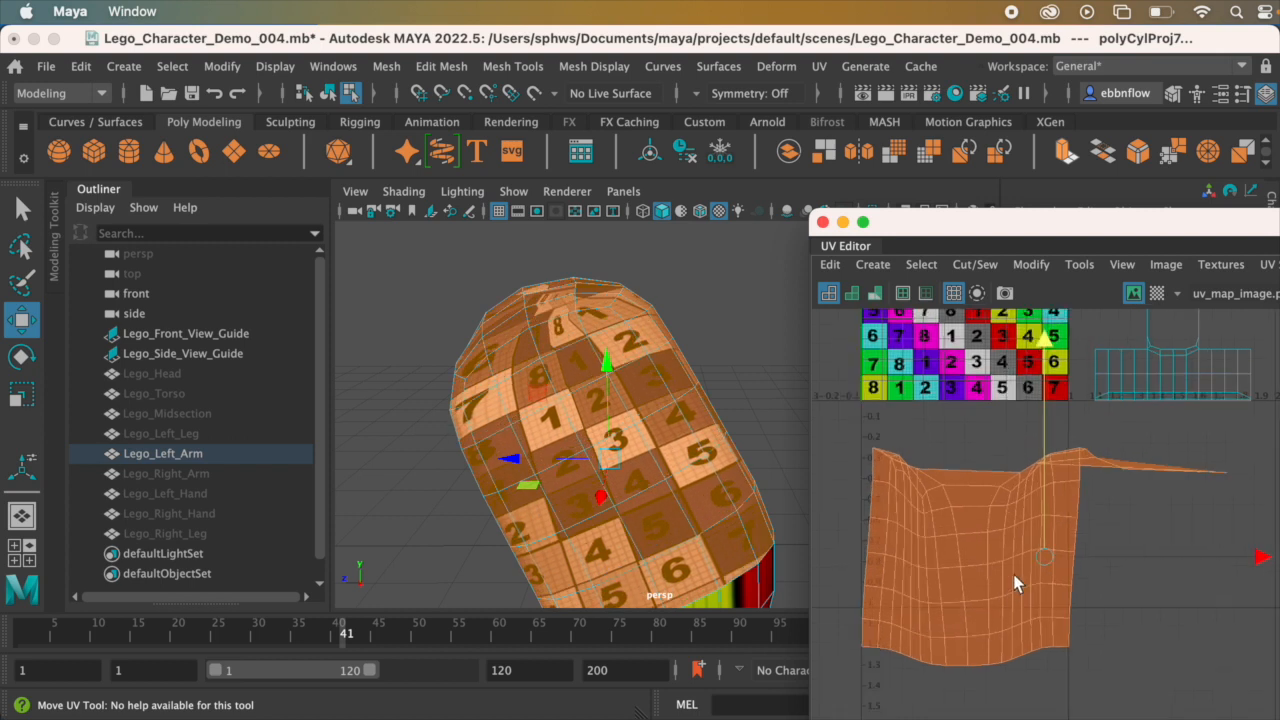
alt+drag(672, 467, 688, 453)
scroll(1083, 537, up, 1)
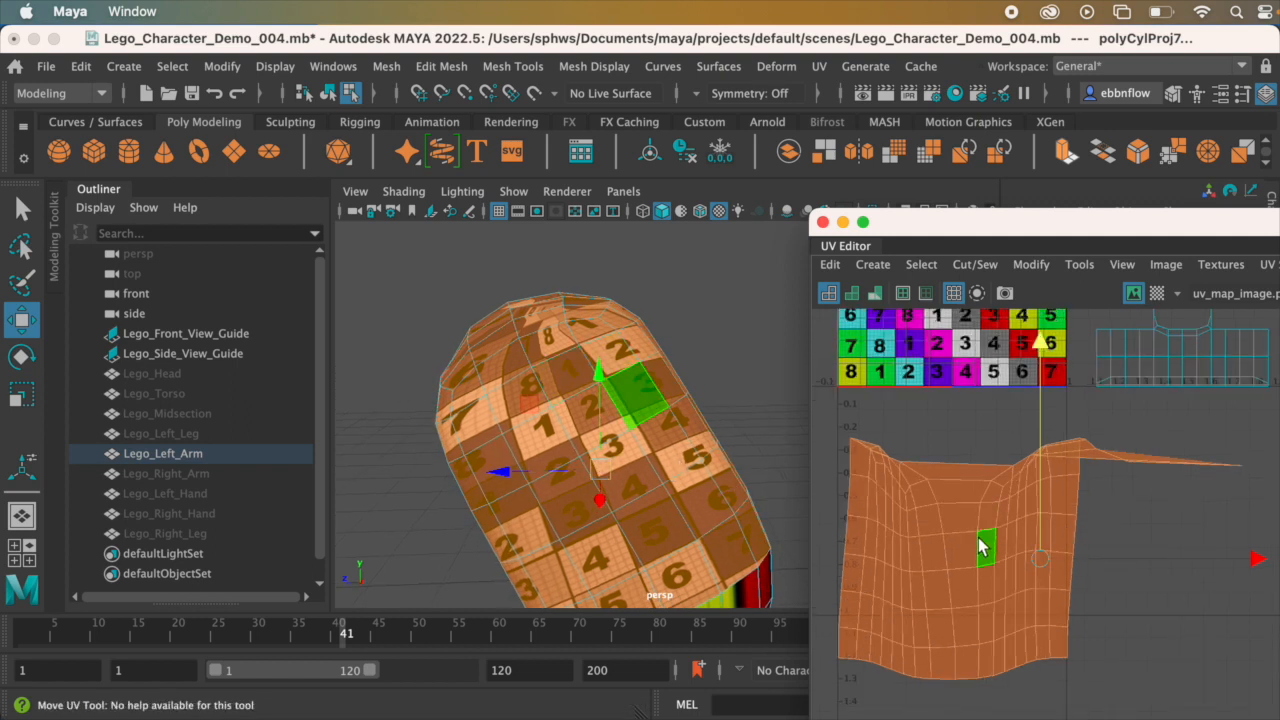
scroll(975, 555, down, 1)
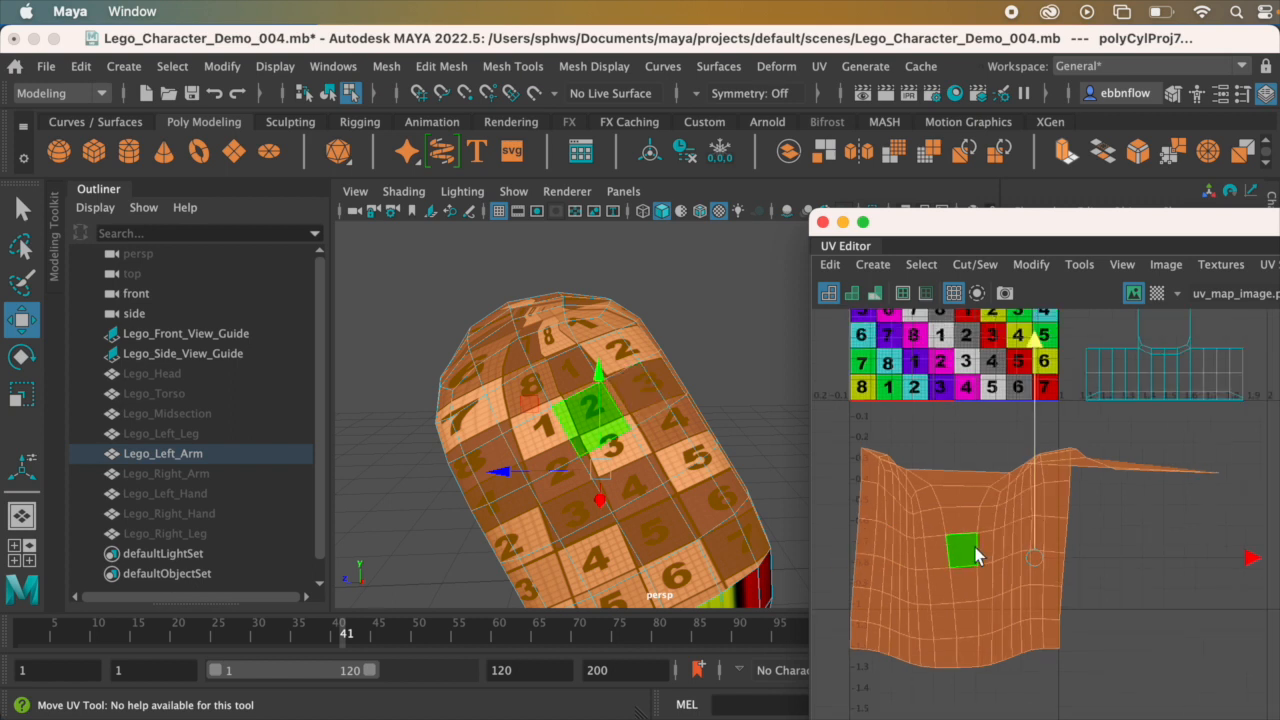
alt+drag(600, 458, 679, 464)
right_drag(963, 540, 1008, 544)
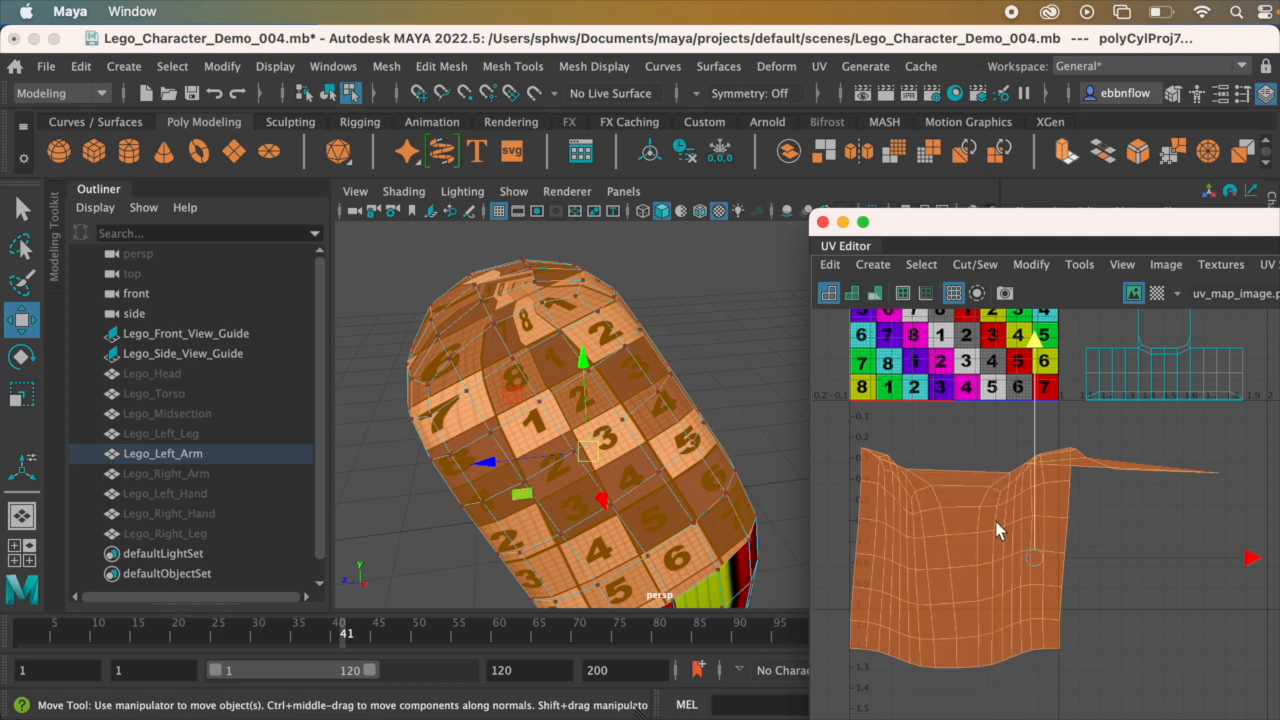
click(920, 266)
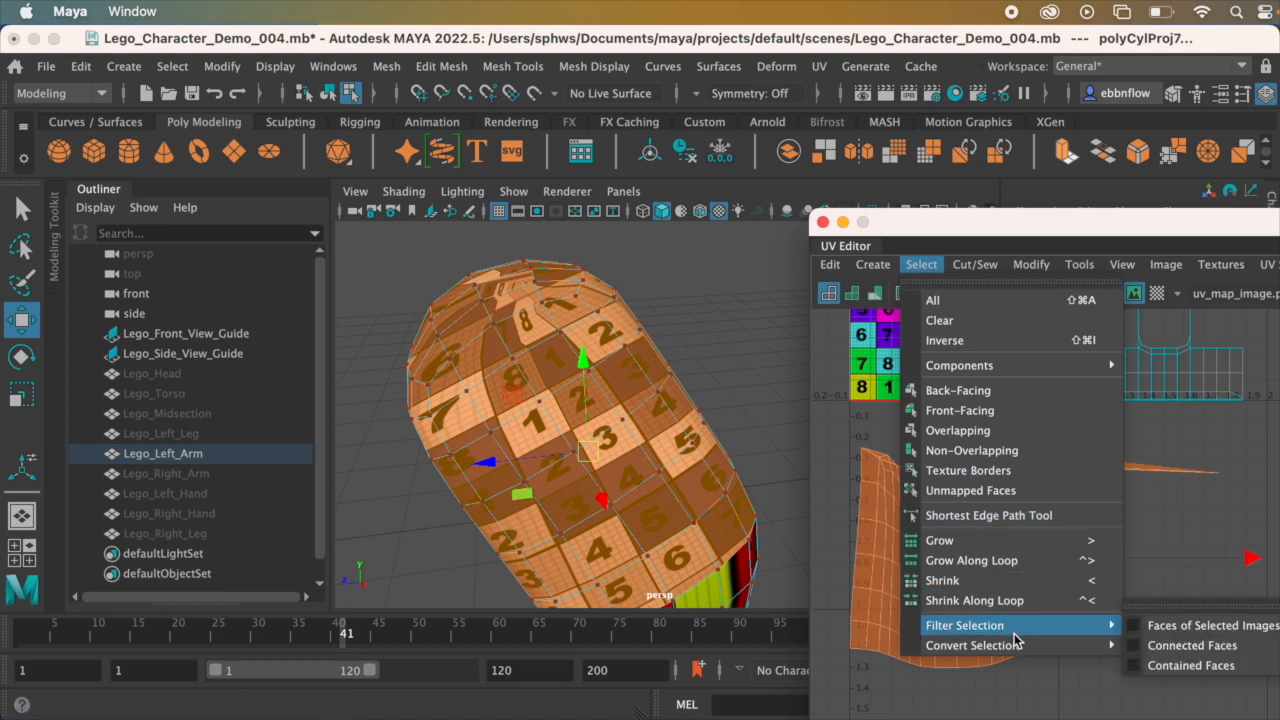
mouse_move(1016, 645)
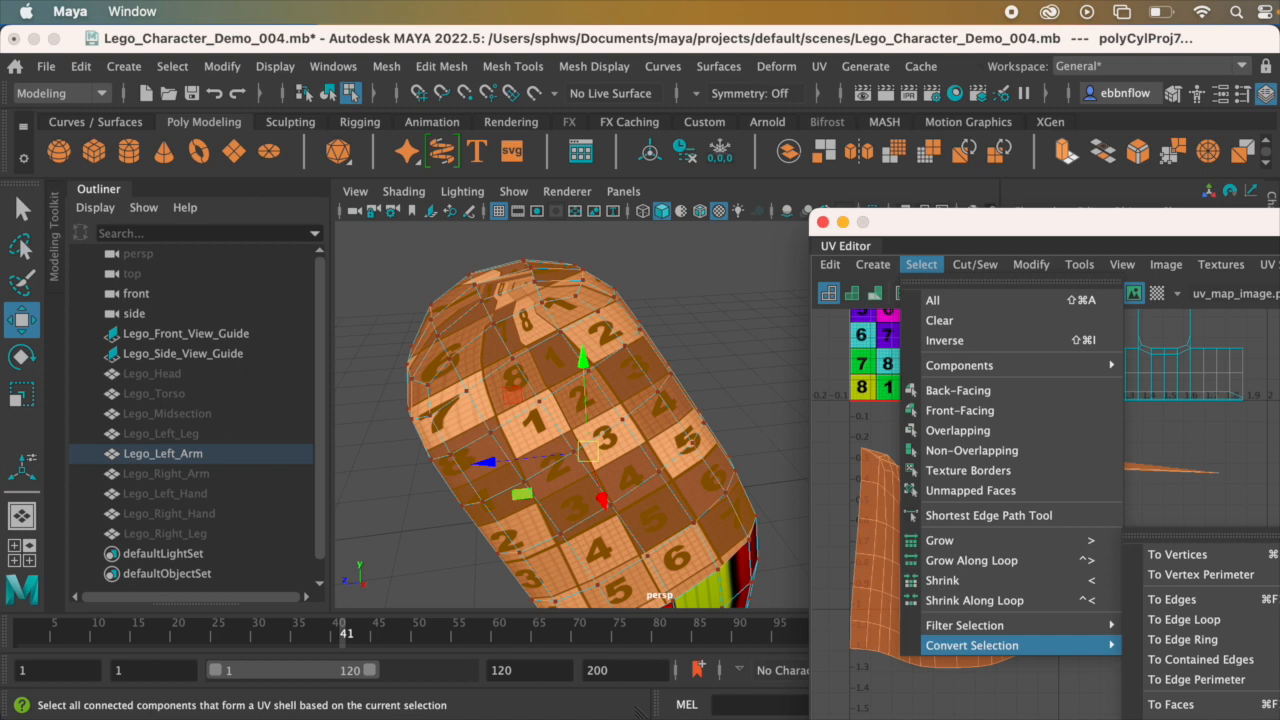
click(1184, 719)
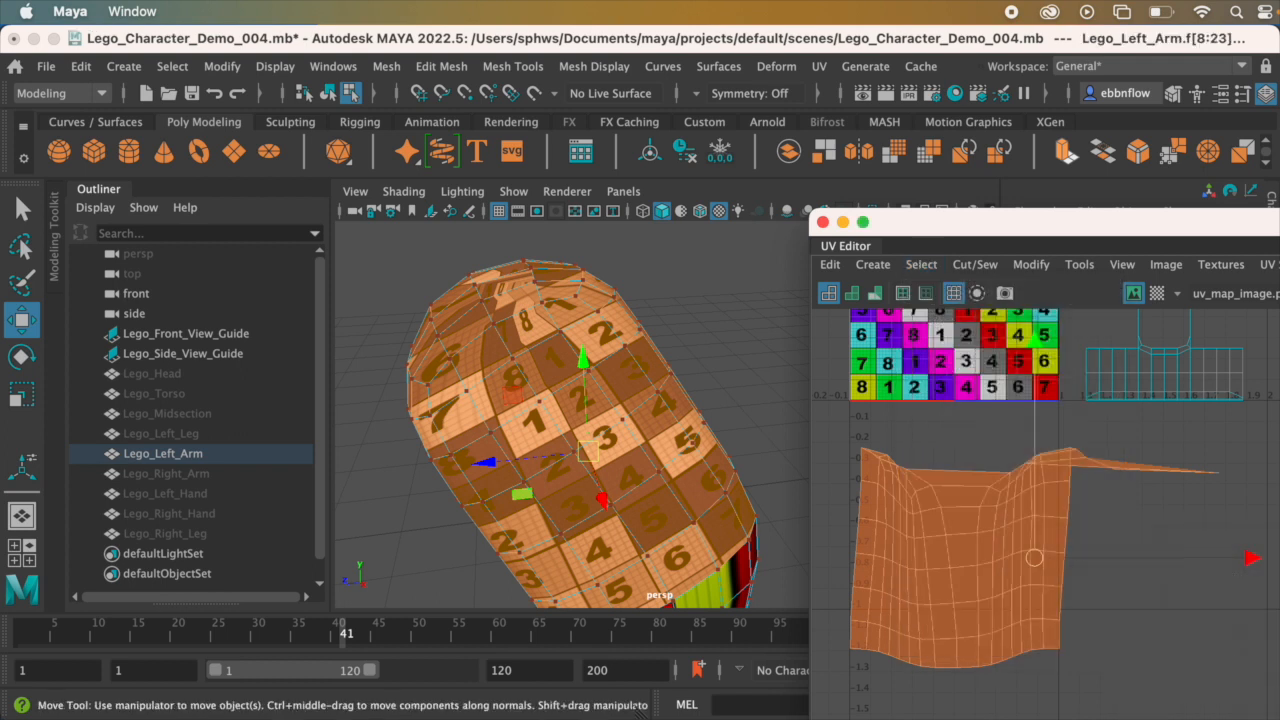
Step: Switch to UV component mode, select a few UVs in the upper-arm shell and convert the selection to the whole UV shell
right_click(996, 531)
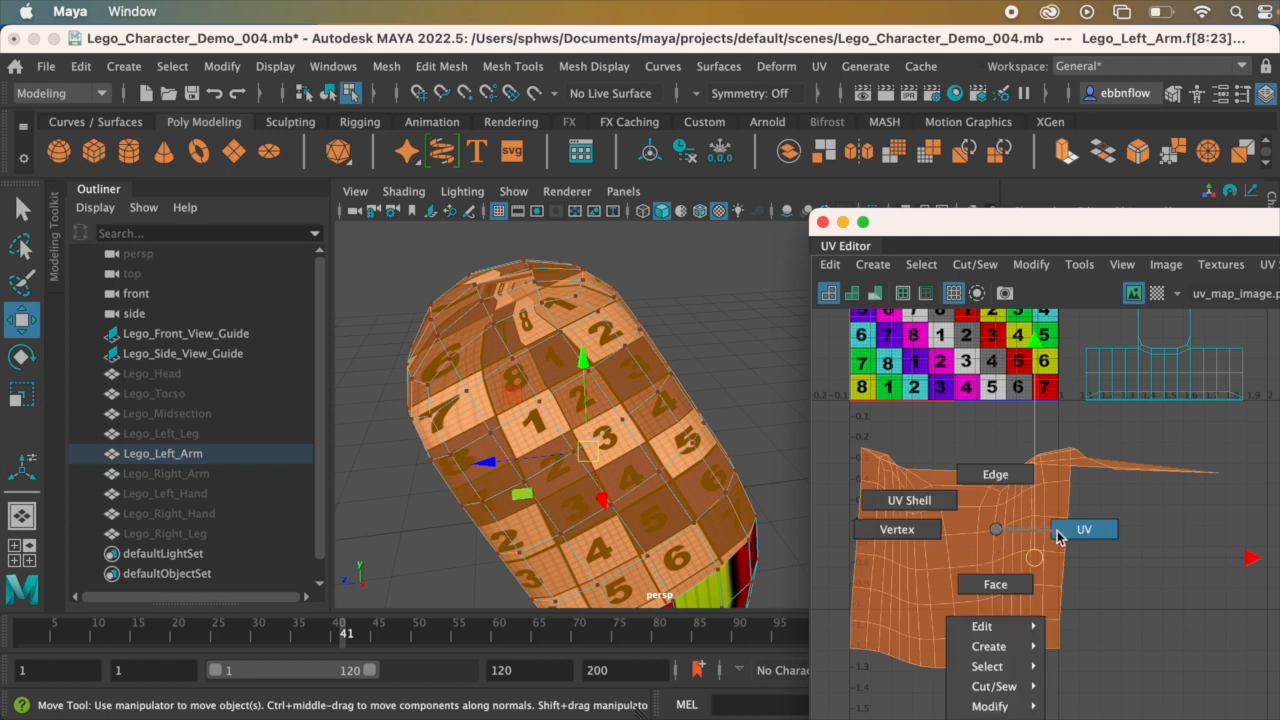
right_drag(996, 529, 1087, 533)
drag(982, 511, 1026, 571)
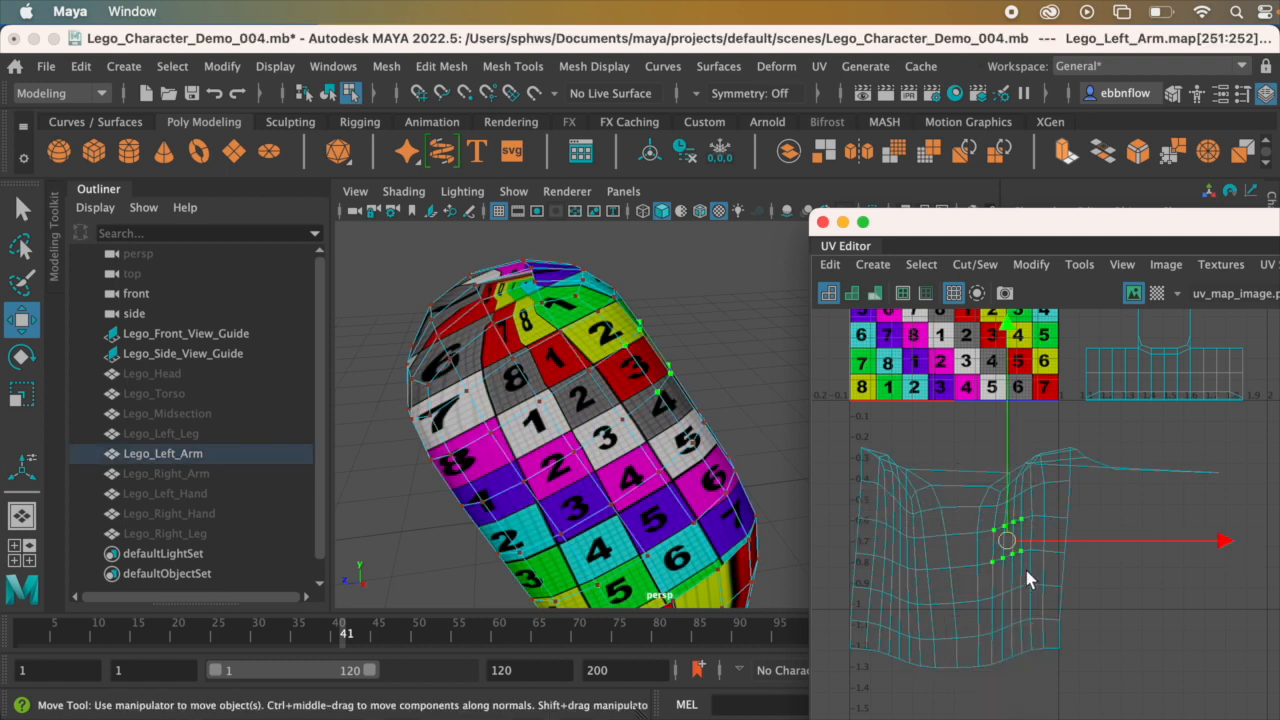
click(922, 266)
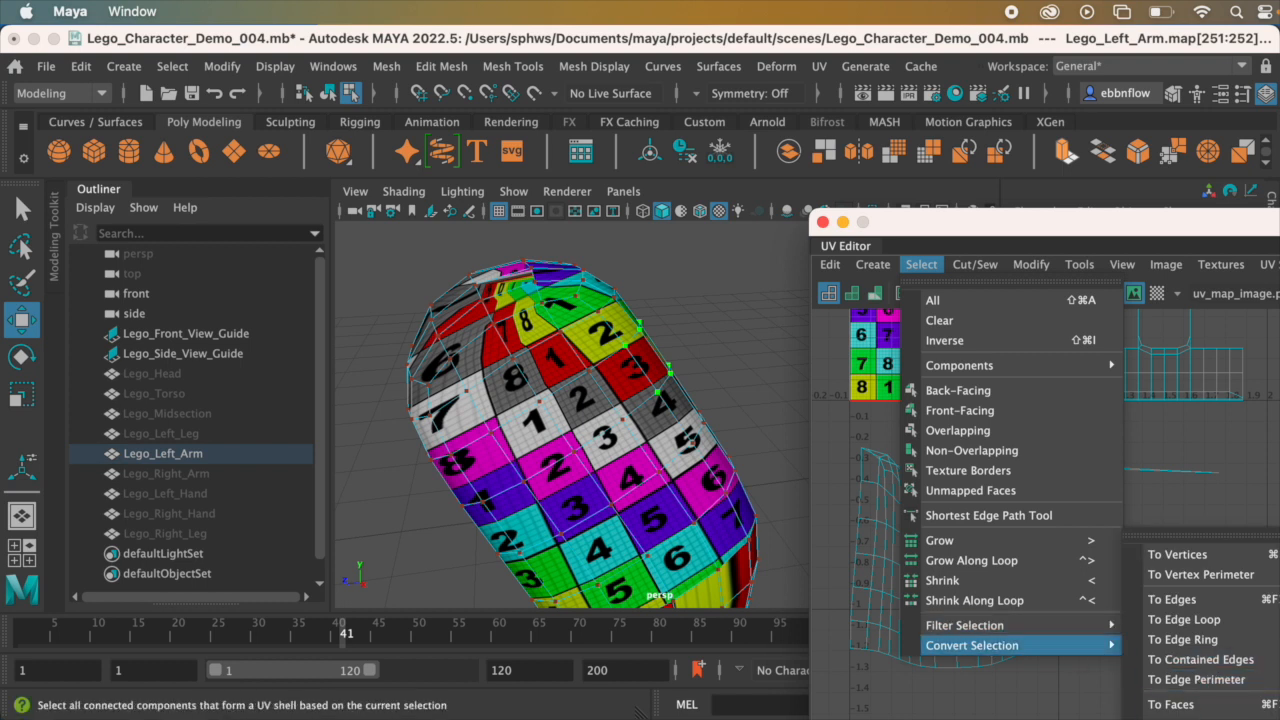
click(1185, 719)
mouse_move(606, 402)
alt+mouse_down()
mouse_move(618, 425)
mouse_move(617, 411)
alt+mouse_up()
Step: Collapse the Outliner and reposition the UV Editor window and both views so the arm and its UV shell sit side by side
drag(1144, 227, 1092, 155)
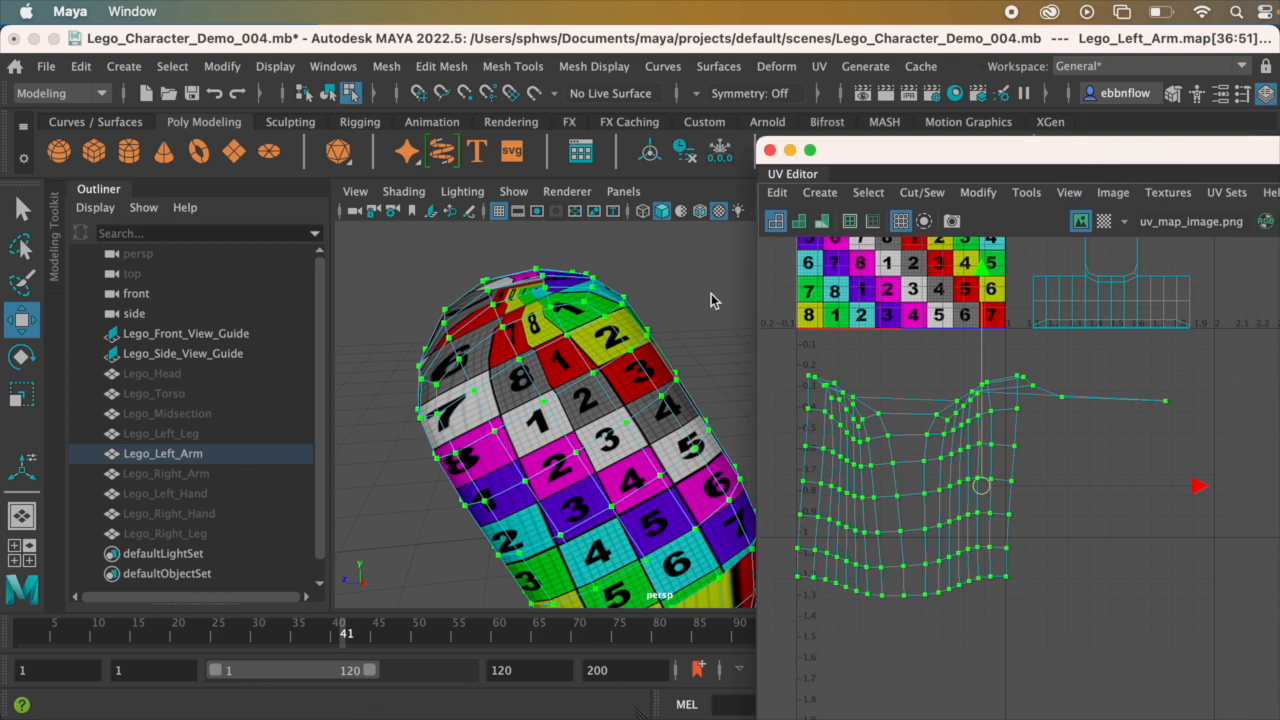
click(108, 188)
scroll(401, 374, down, 5)
alt+middle_drag(465, 391, 494, 347)
mouse_move(494, 347)
alt+mouse_down()
mouse_move(502, 300)
mouse_move(492, 350)
alt+mouse_up()
alt+middle_drag(466, 363, 432, 355)
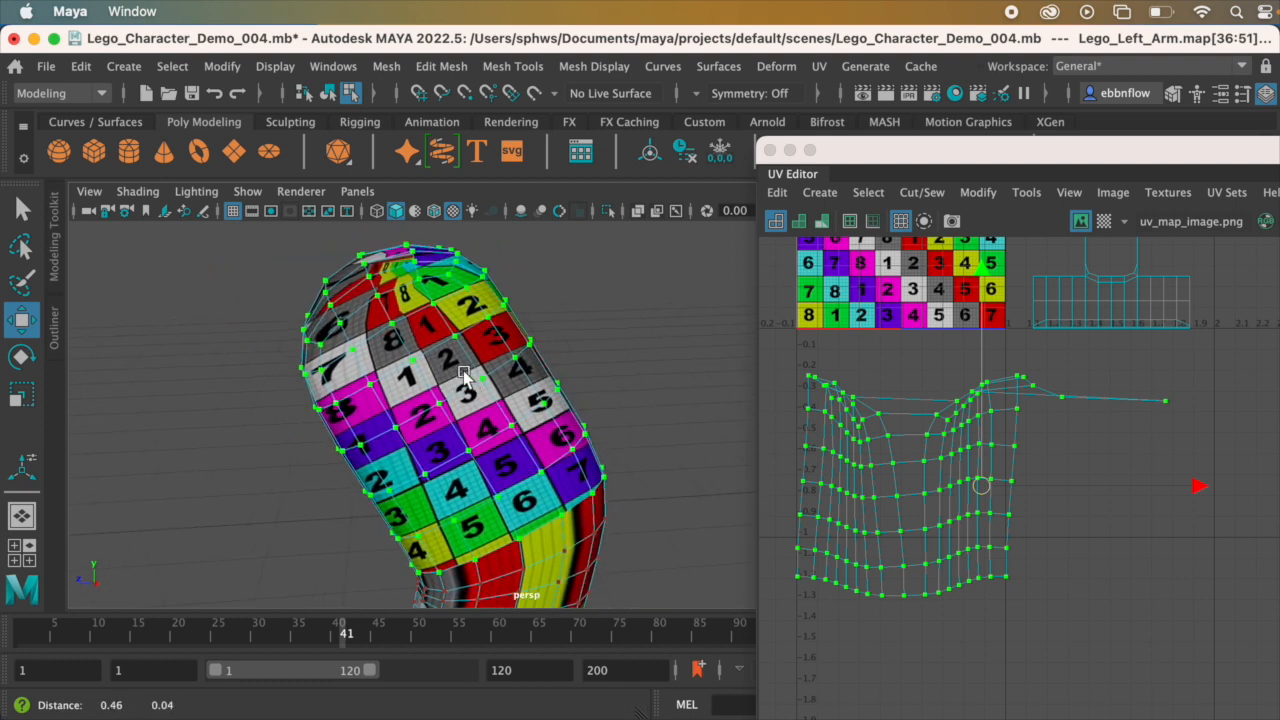
drag(937, 139, 852, 113)
alt+middle_drag(793, 419, 873, 404)
scroll(887, 415, down, 2)
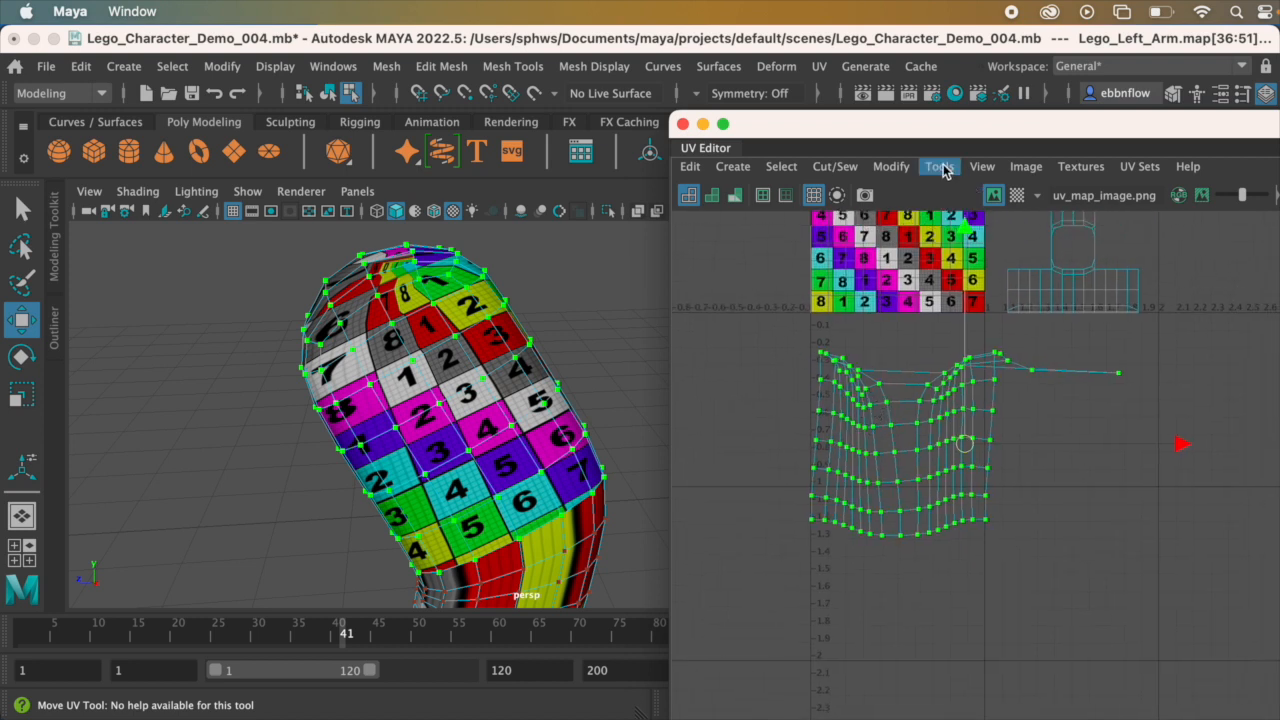
Step: Raise the UV Editor window to make room for its commands and unfold the selected upper-arm UV shell
click(893, 167)
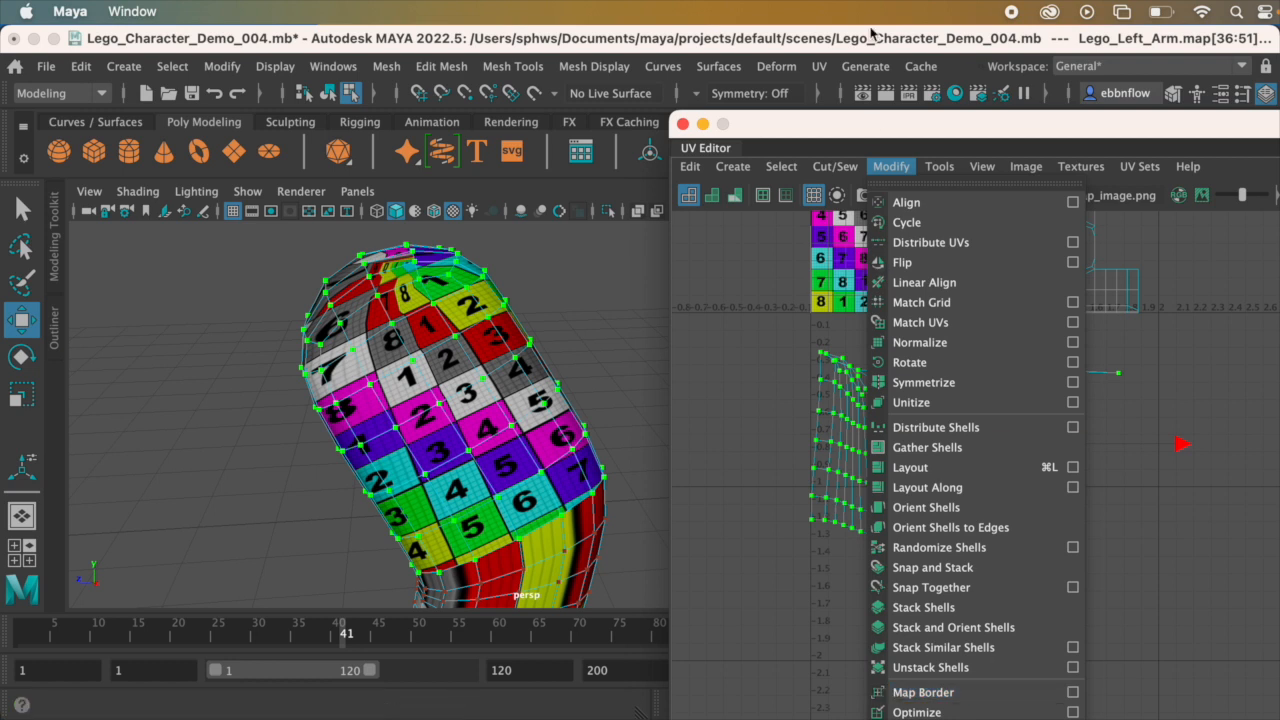
drag(886, 134, 874, 47)
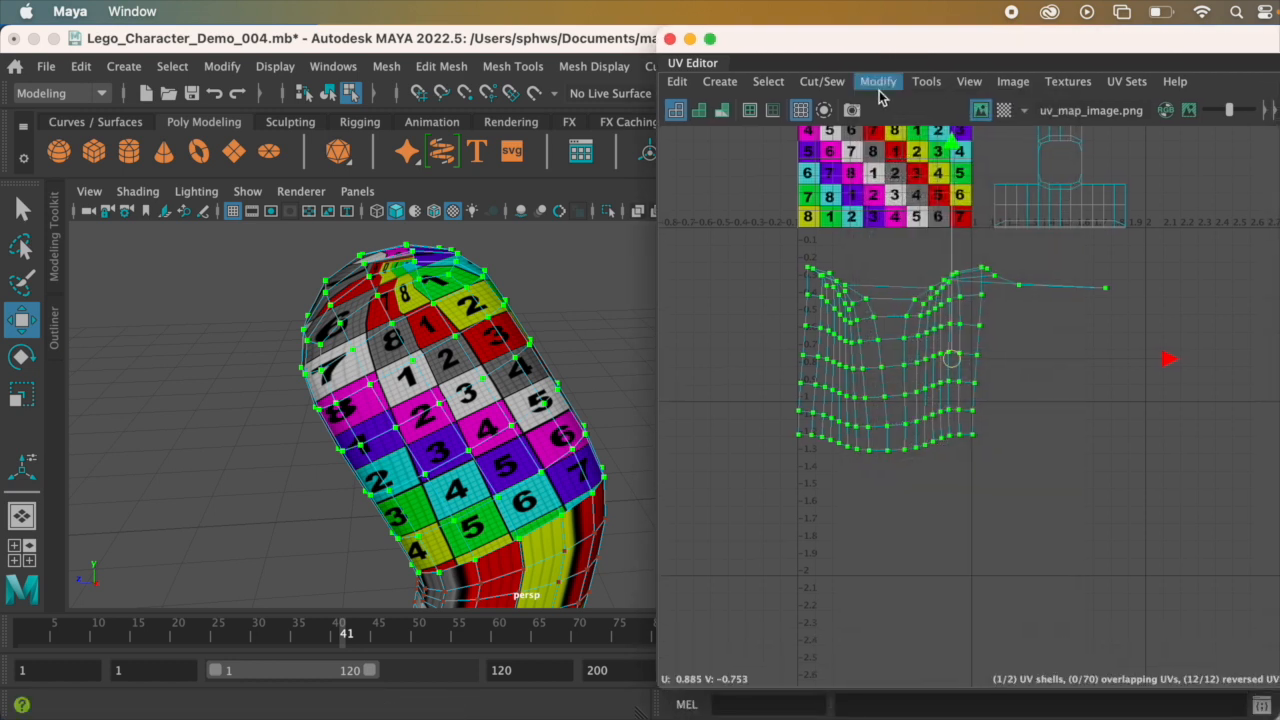
click(878, 81)
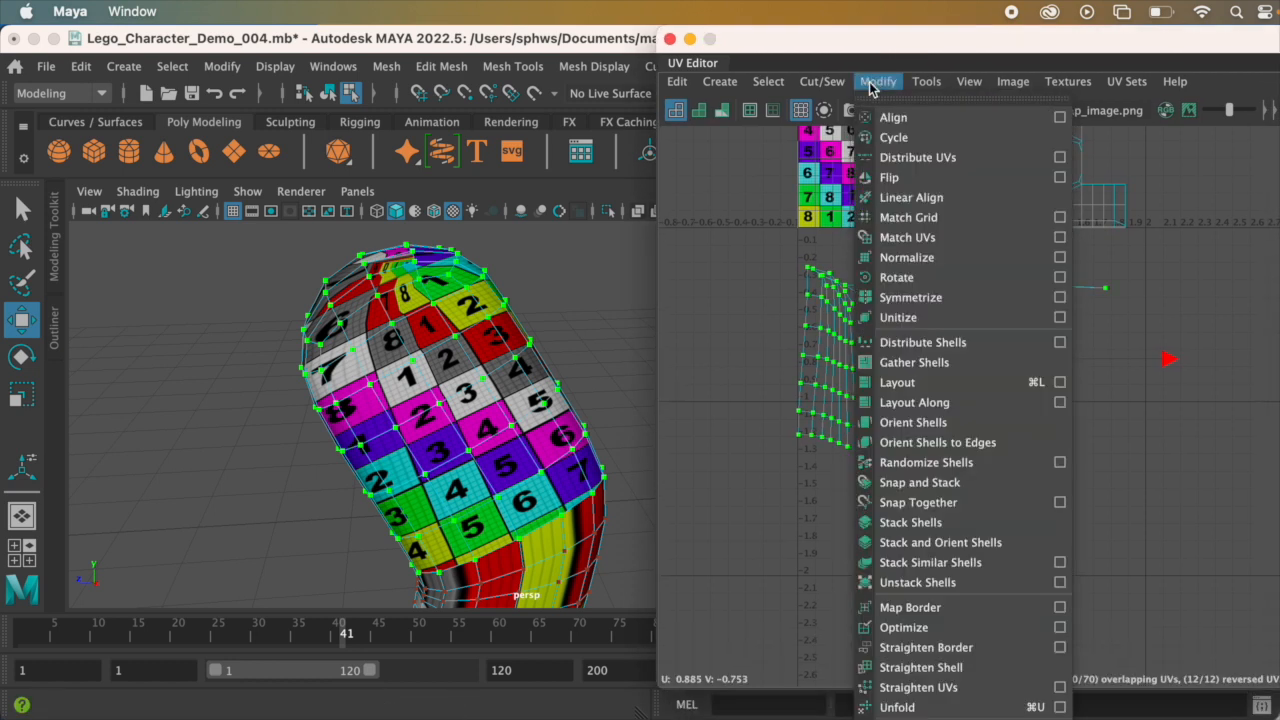
click(957, 707)
Step: Examine the checker pattern on the unfolded upper arm from all sides, including the rounded shoulder end
mouse_move(487, 403)
alt+mouse_down()
mouse_move(591, 411)
mouse_move(515, 425)
mouse_move(524, 396)
mouse_move(492, 384)
alt+mouse_up()
alt+drag(413, 333, 389, 377)
alt+middle_drag(389, 377, 455, 418)
alt+drag(496, 447, 481, 287)
scroll(464, 330, down, 3)
alt+drag(471, 337, 638, 352)
alt+middle_drag(550, 380, 500, 390)
alt+drag(500, 390, 580, 351)
alt+middle_drag(580, 351, 472, 366)
scroll(474, 360, up, 3)
alt+drag(477, 359, 527, 423)
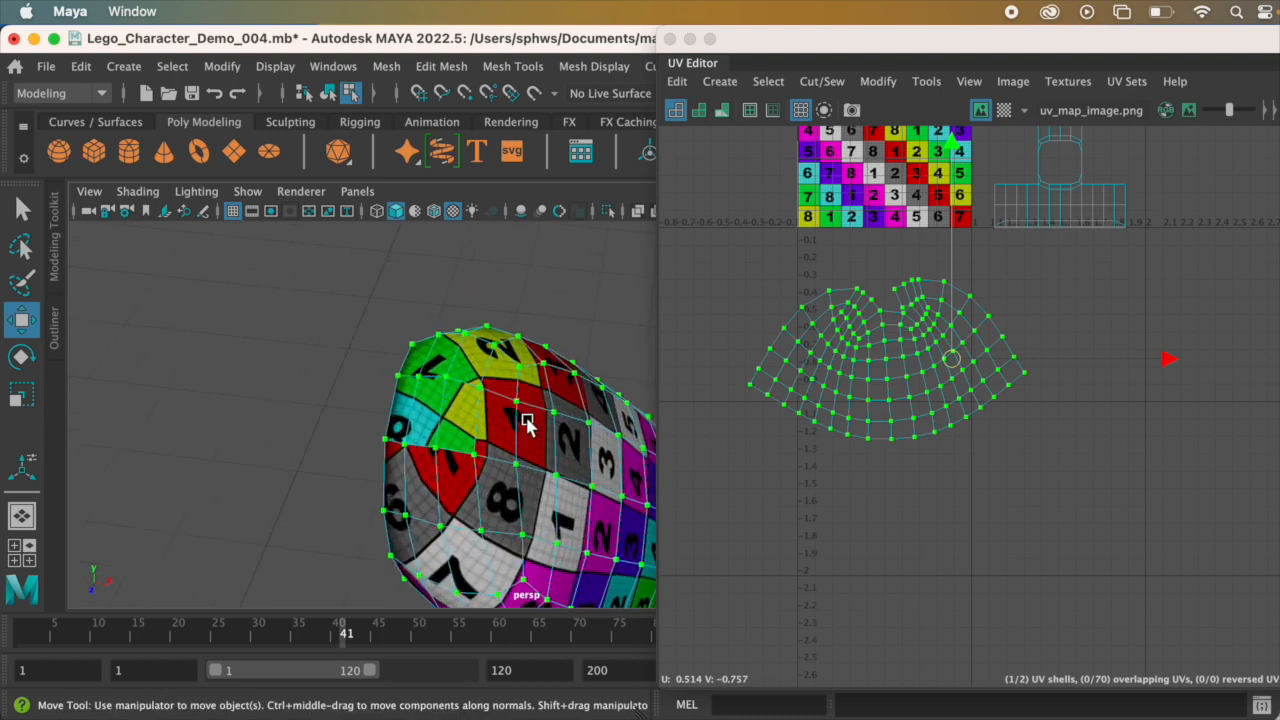
Step: Clear the UV selection on the upper-arm shell and turn on the display of UV shell borders
scroll(845, 303, up, 6)
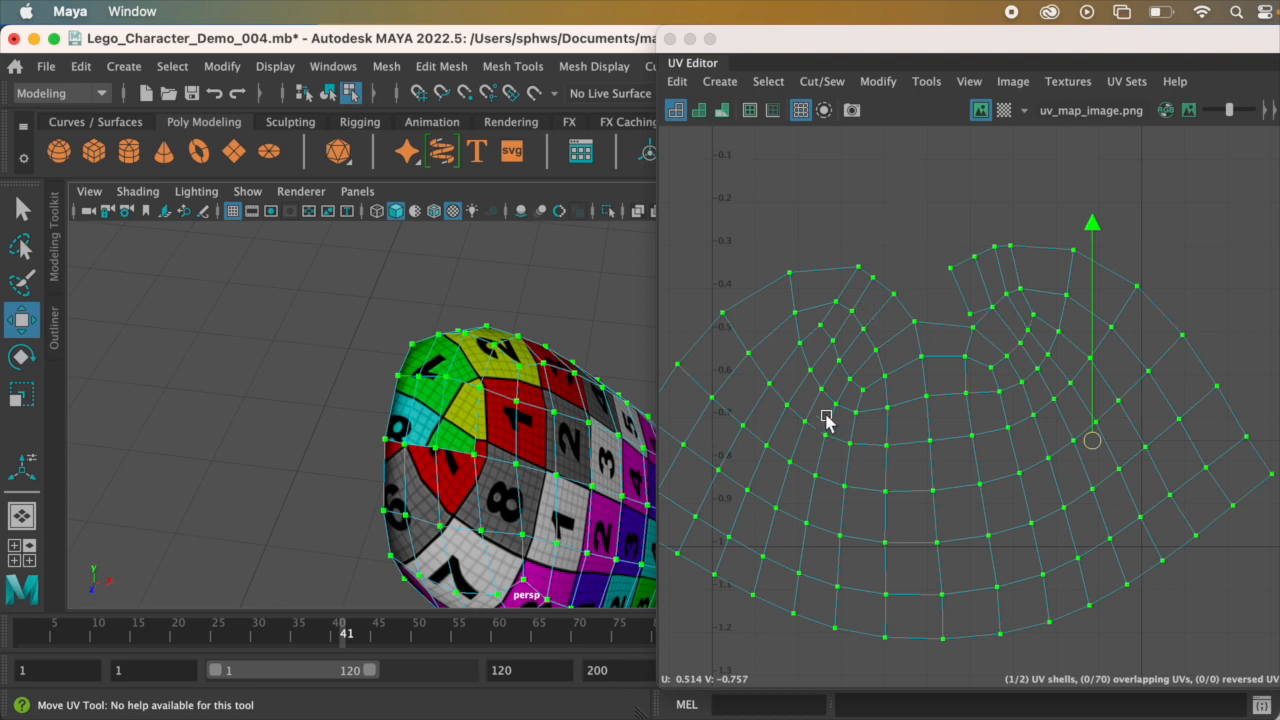
scroll(860, 405, down, 2)
alt+drag(532, 456, 486, 392)
scroll(382, 320, up, 3)
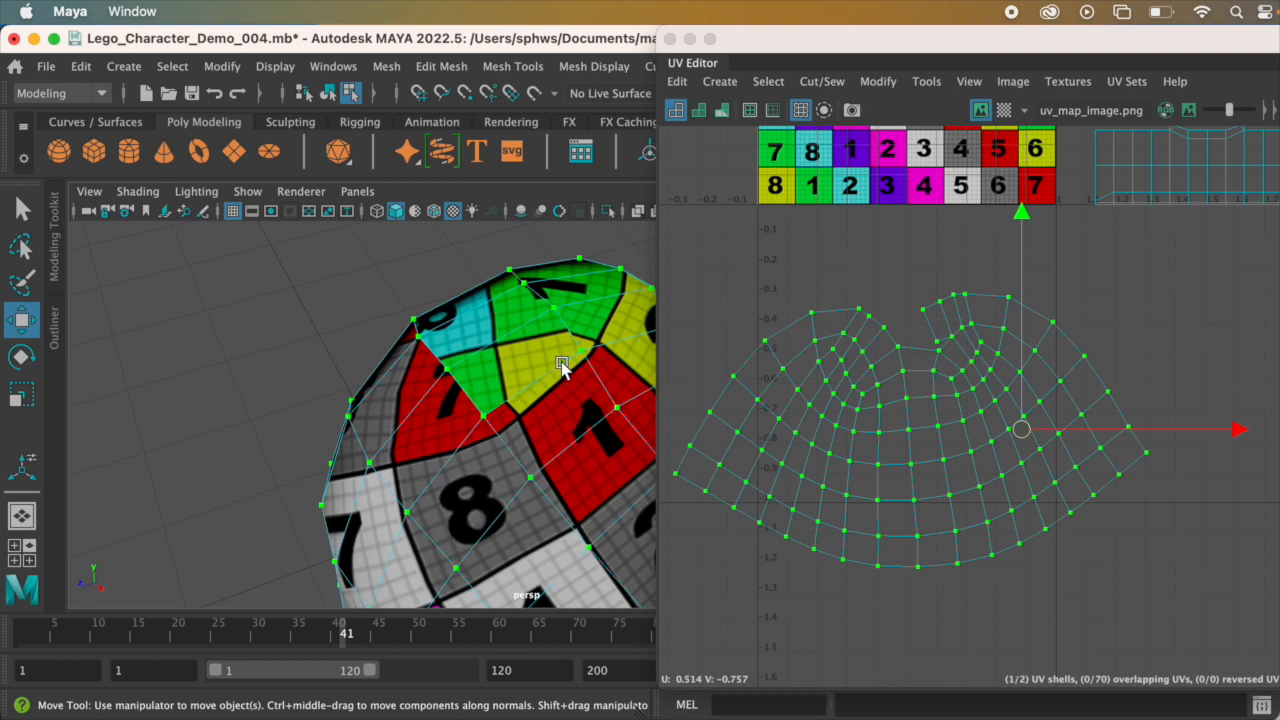
right_drag(896, 350, 913, 306)
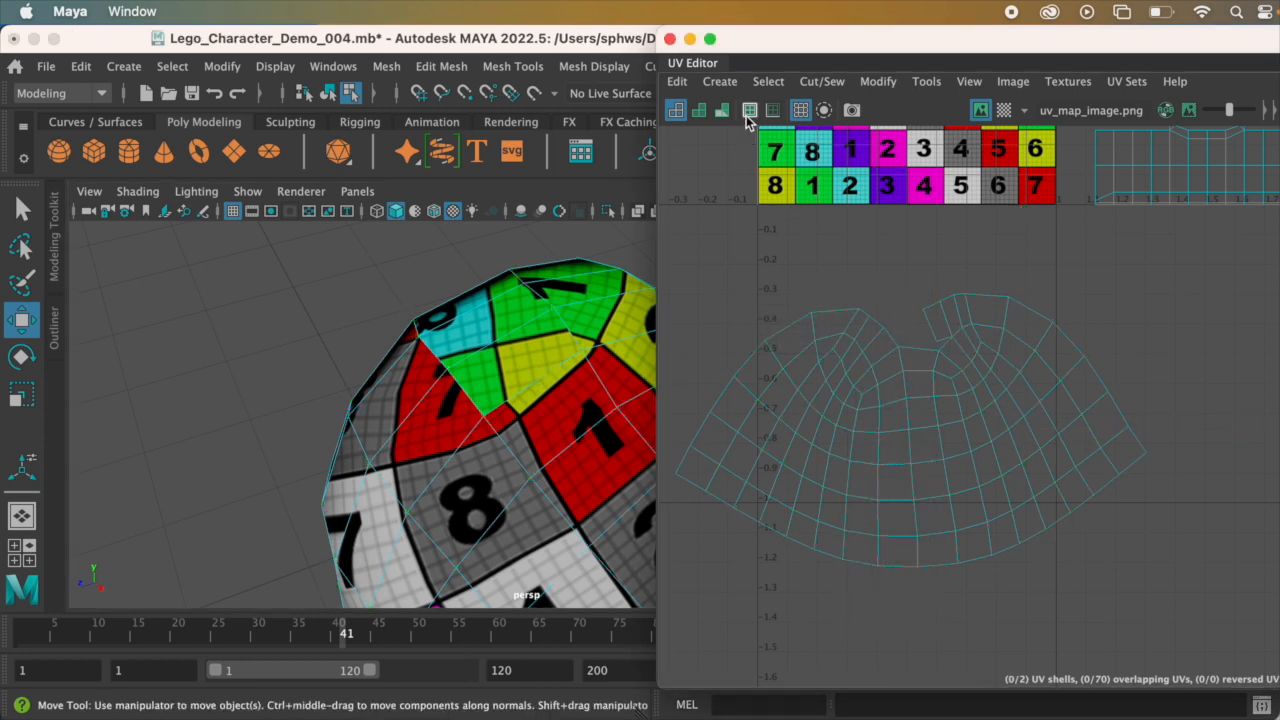
click(749, 110)
Step: Select the short border edge at the innermost tip of the notch in the upper-arm shell and sew it
click(917, 340)
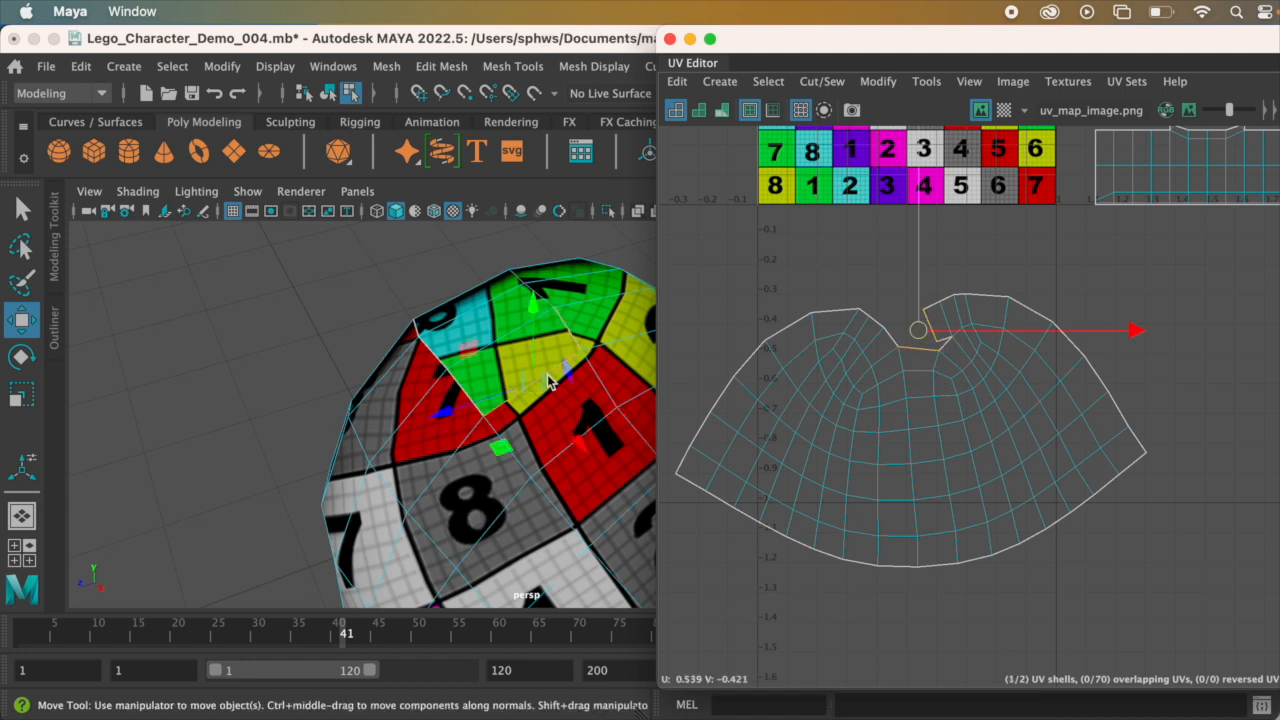
alt+drag(543, 445, 547, 446)
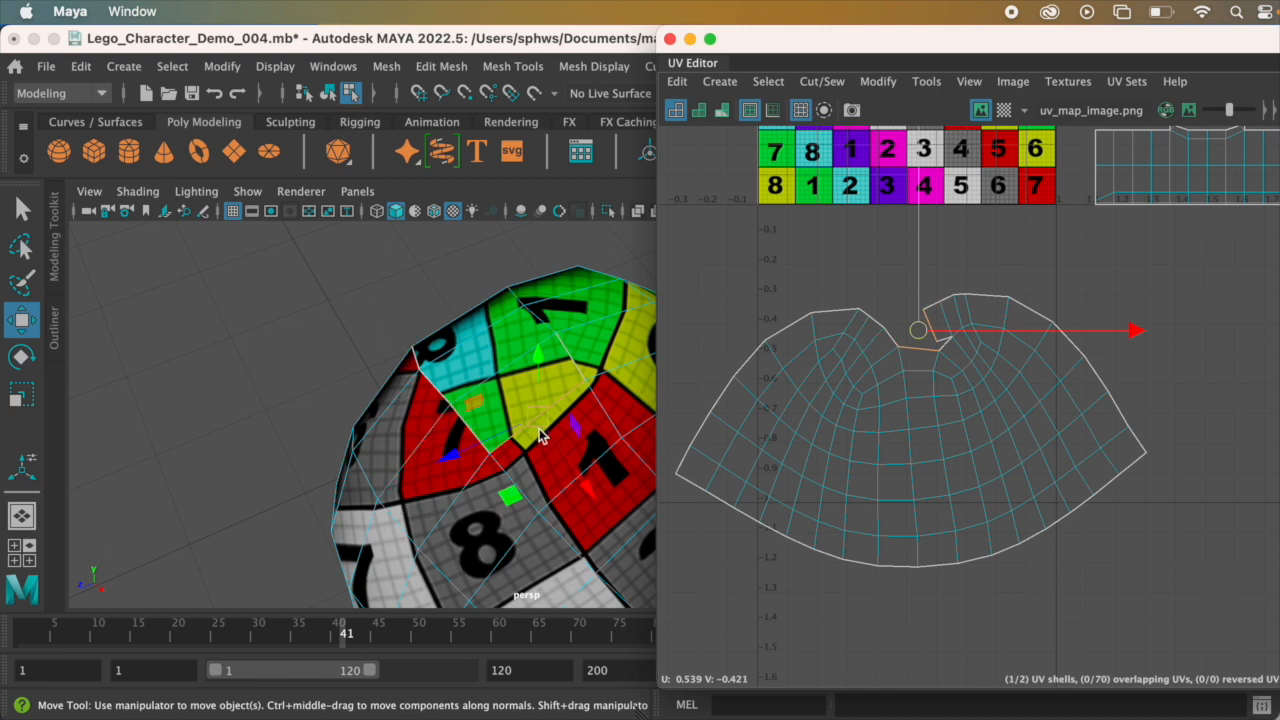
scroll(941, 340, up, 2)
scroll(941, 334, up, 2)
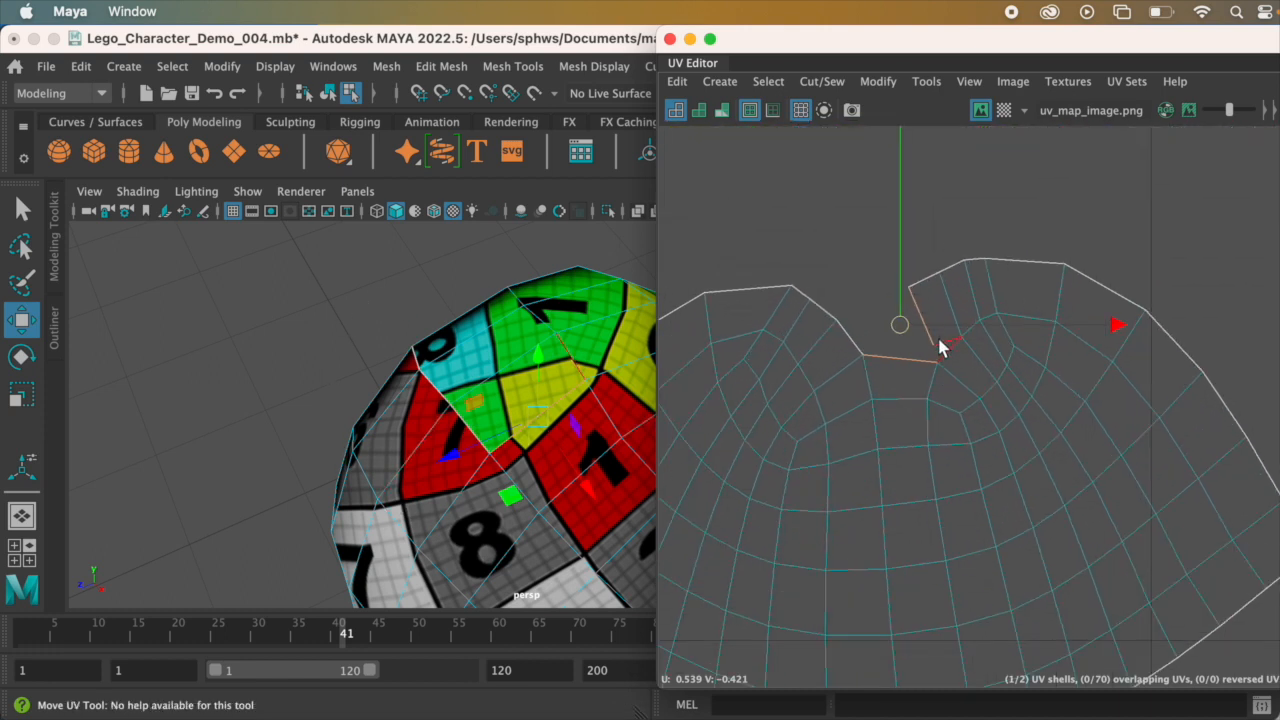
alt+drag(555, 405, 431, 371)
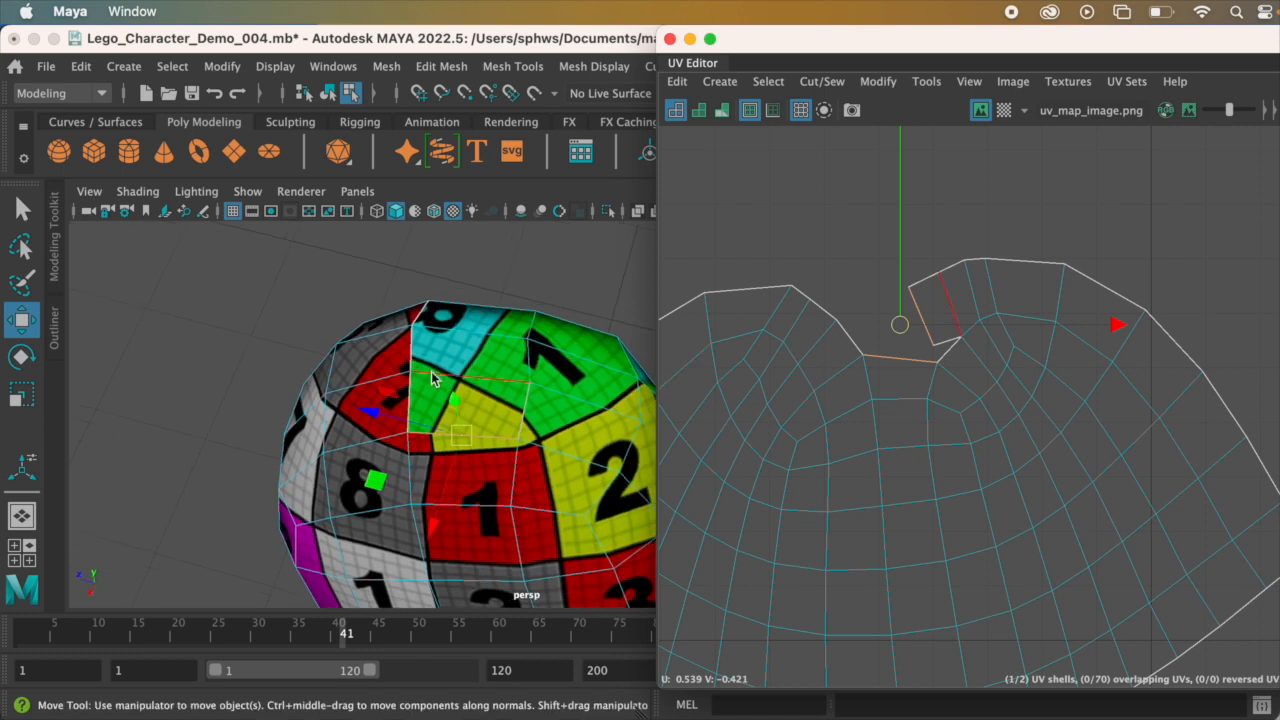
click(946, 349)
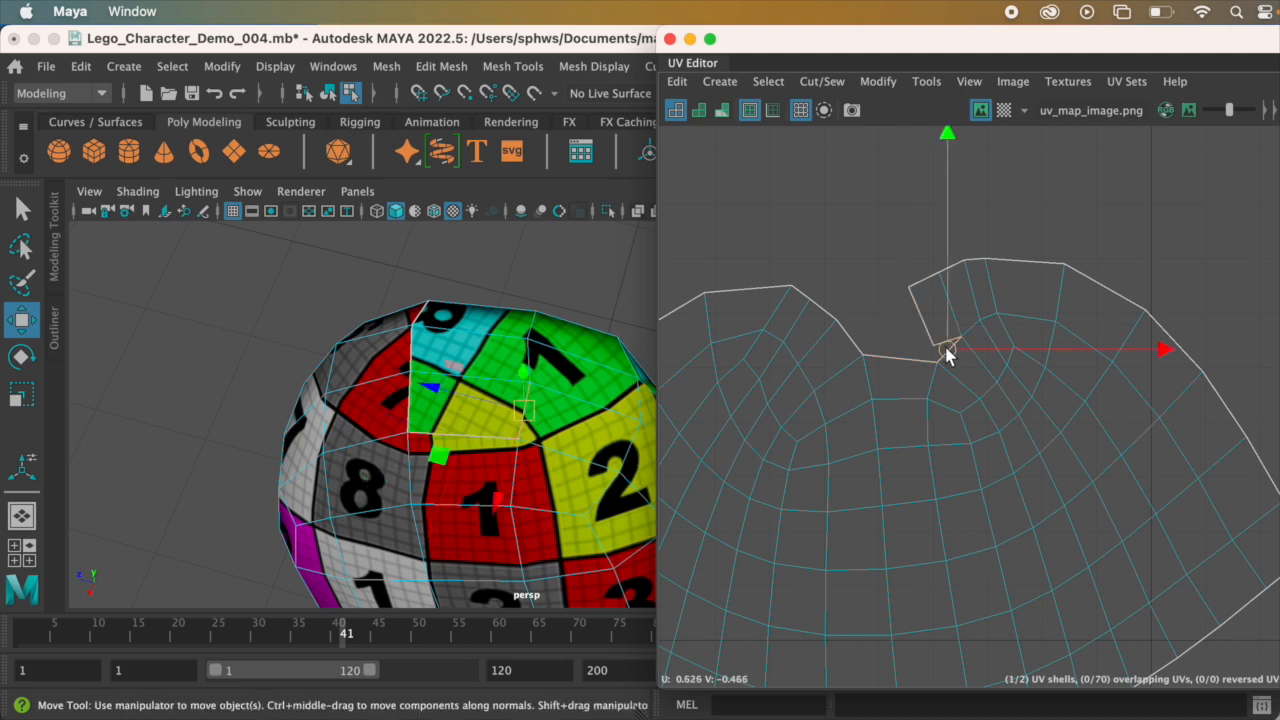
click(821, 81)
click(884, 214)
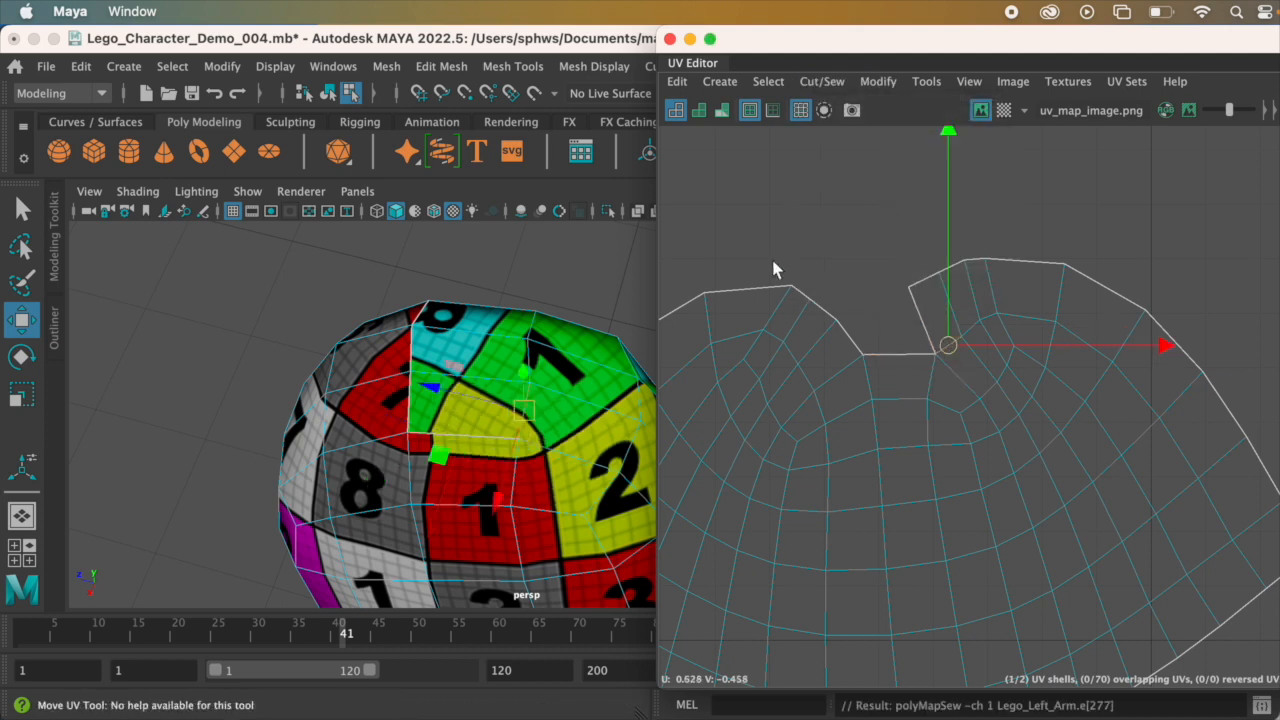
Step: Sew the border edge pair at the bottom of the notch and check the result on the shoulder
click(919, 315)
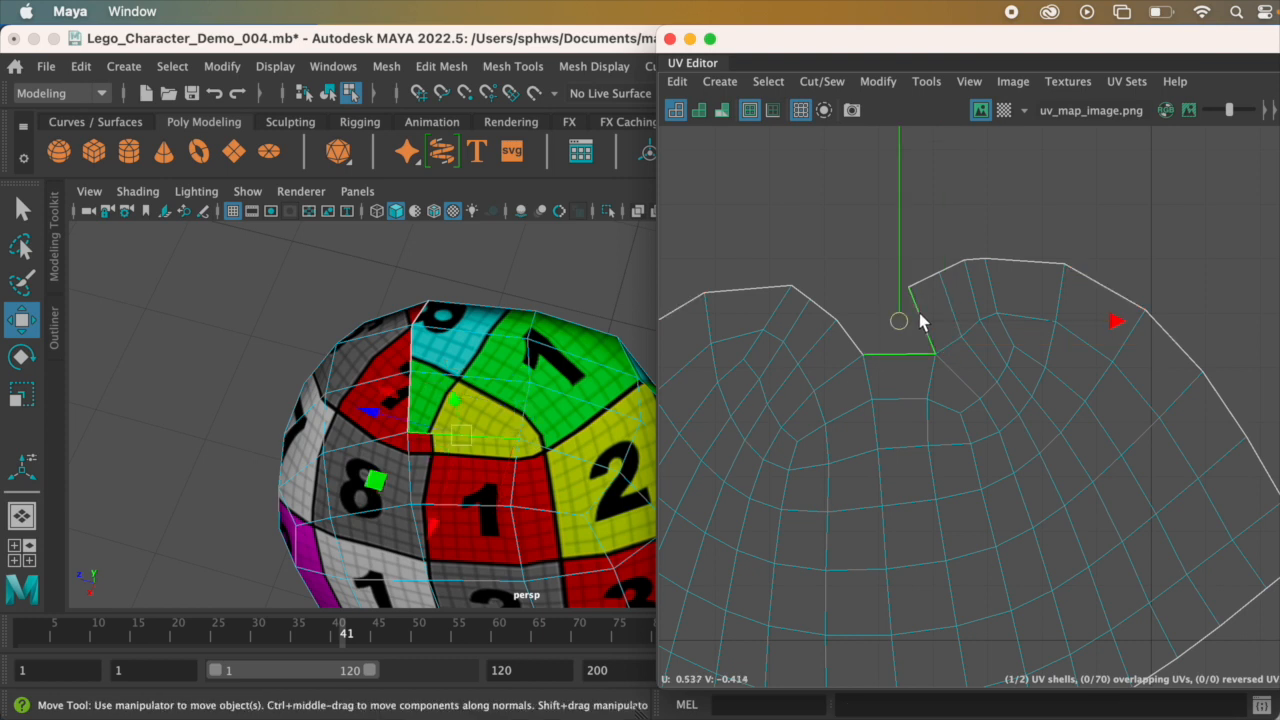
click(840, 86)
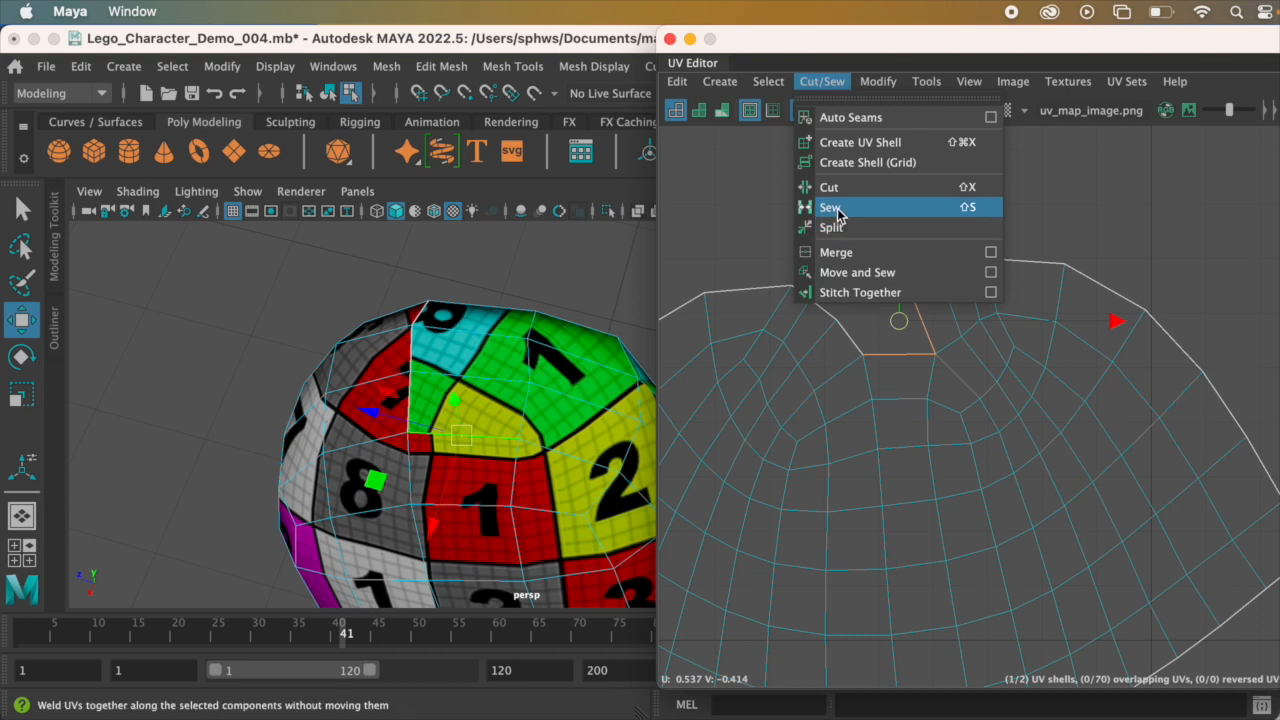
click(836, 208)
alt+drag(478, 411, 503, 396)
alt+middle_drag(477, 430, 493, 463)
alt+drag(464, 426, 478, 436)
Step: Sew the following pair of notch edges, continuing outward from the sewn tip
click(855, 320)
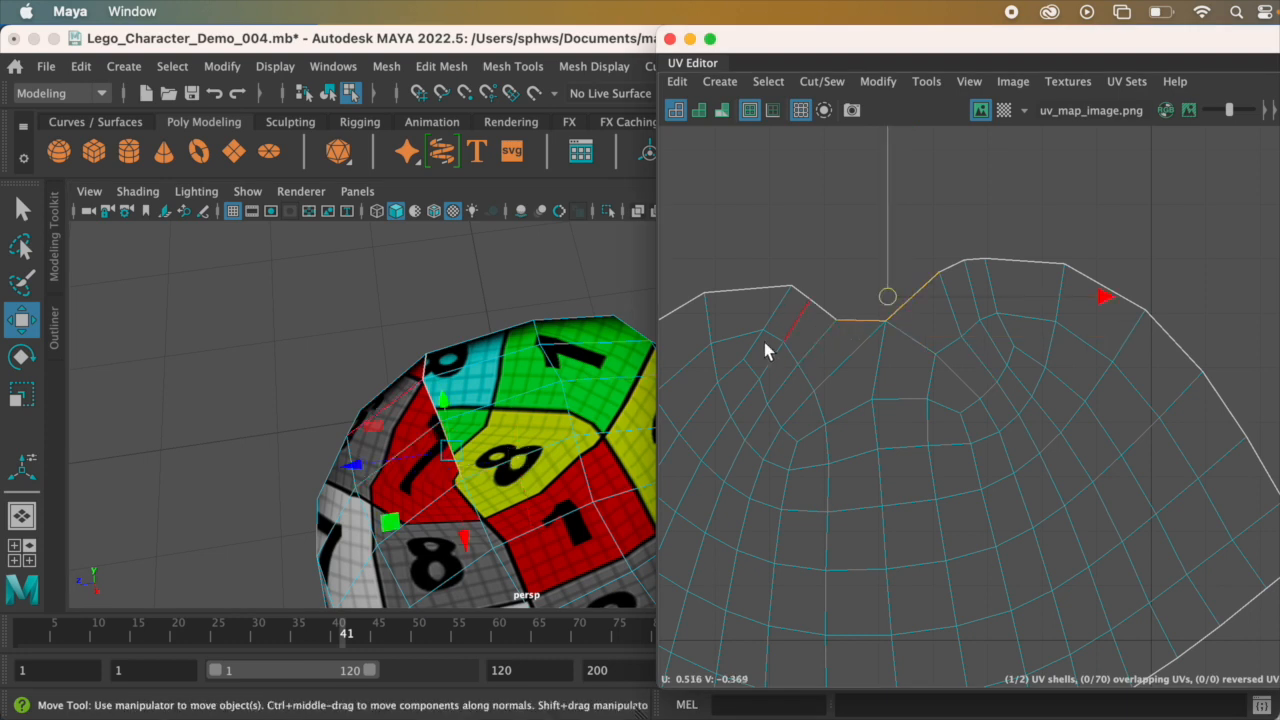
alt+drag(604, 383, 614, 410)
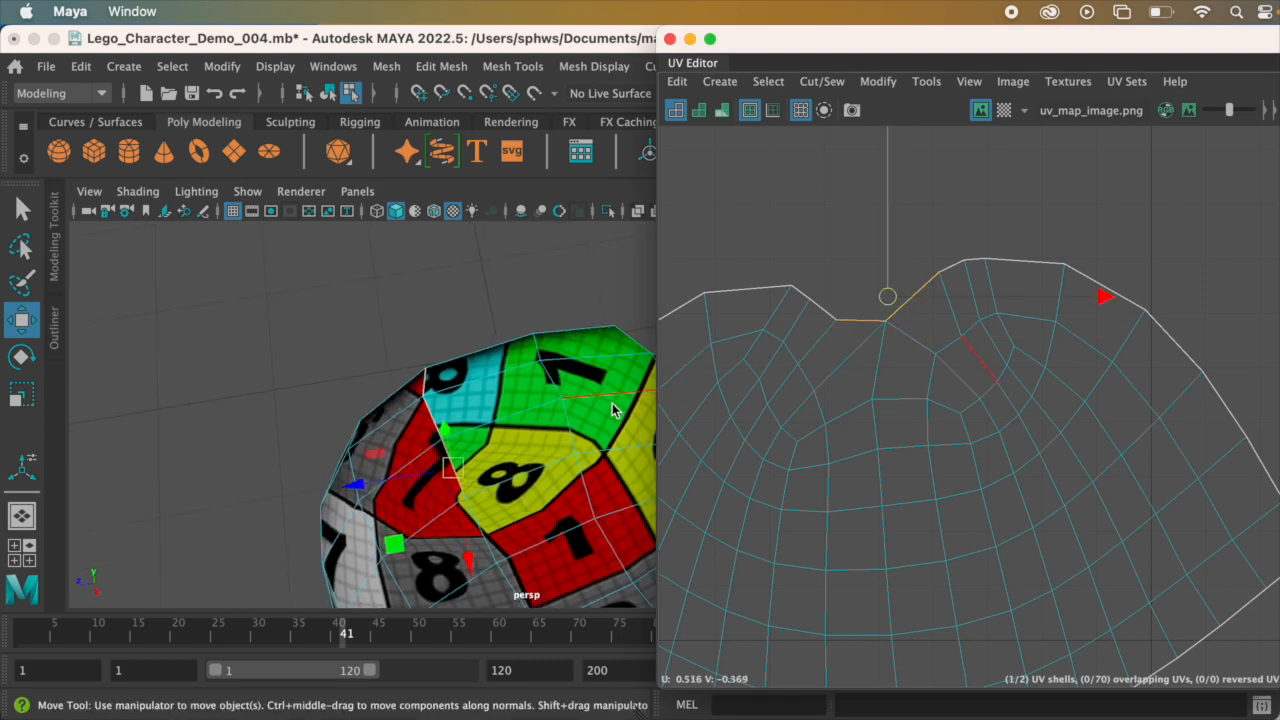
click(822, 81)
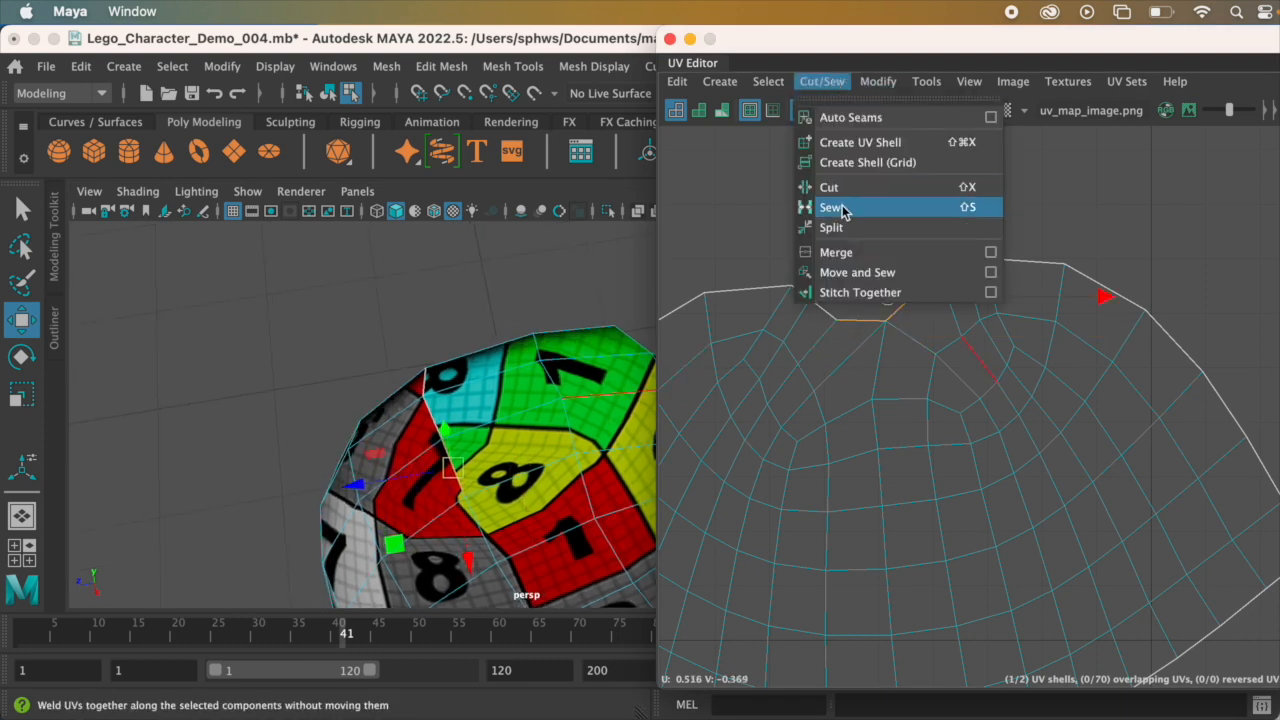
click(840, 212)
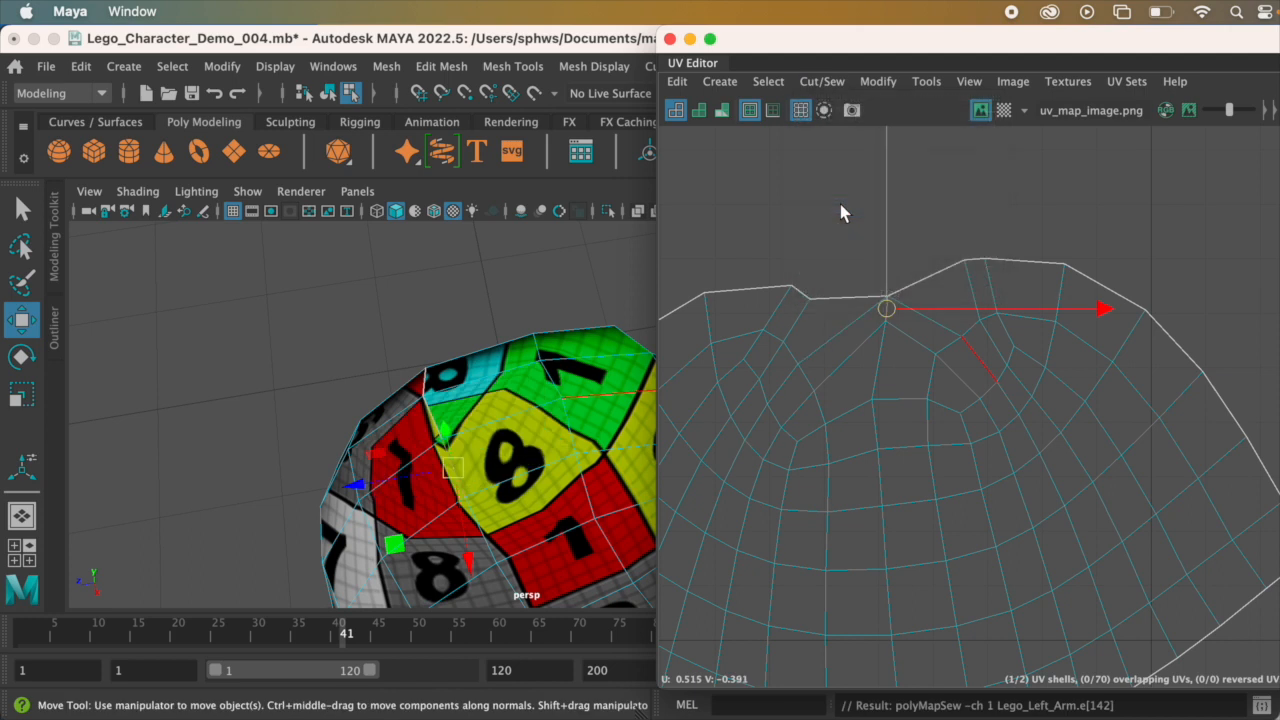
click(922, 274)
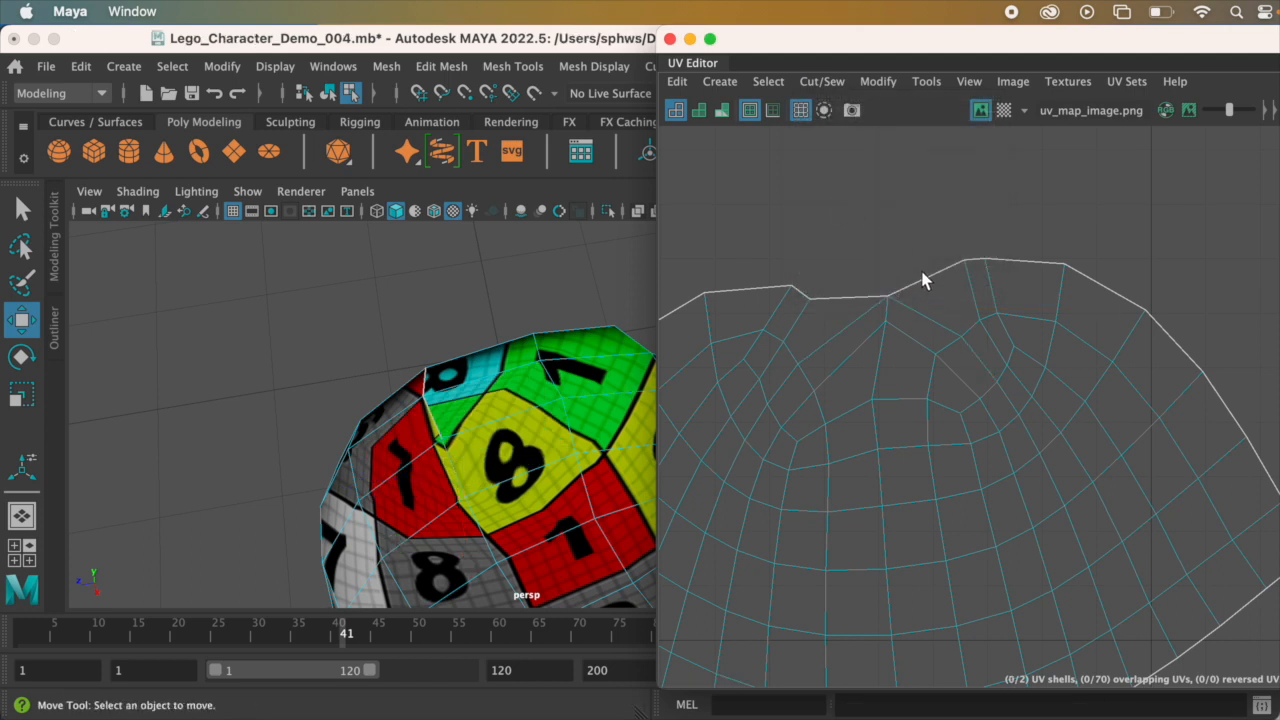
click(822, 81)
click(846, 207)
alt+drag(478, 399, 487, 374)
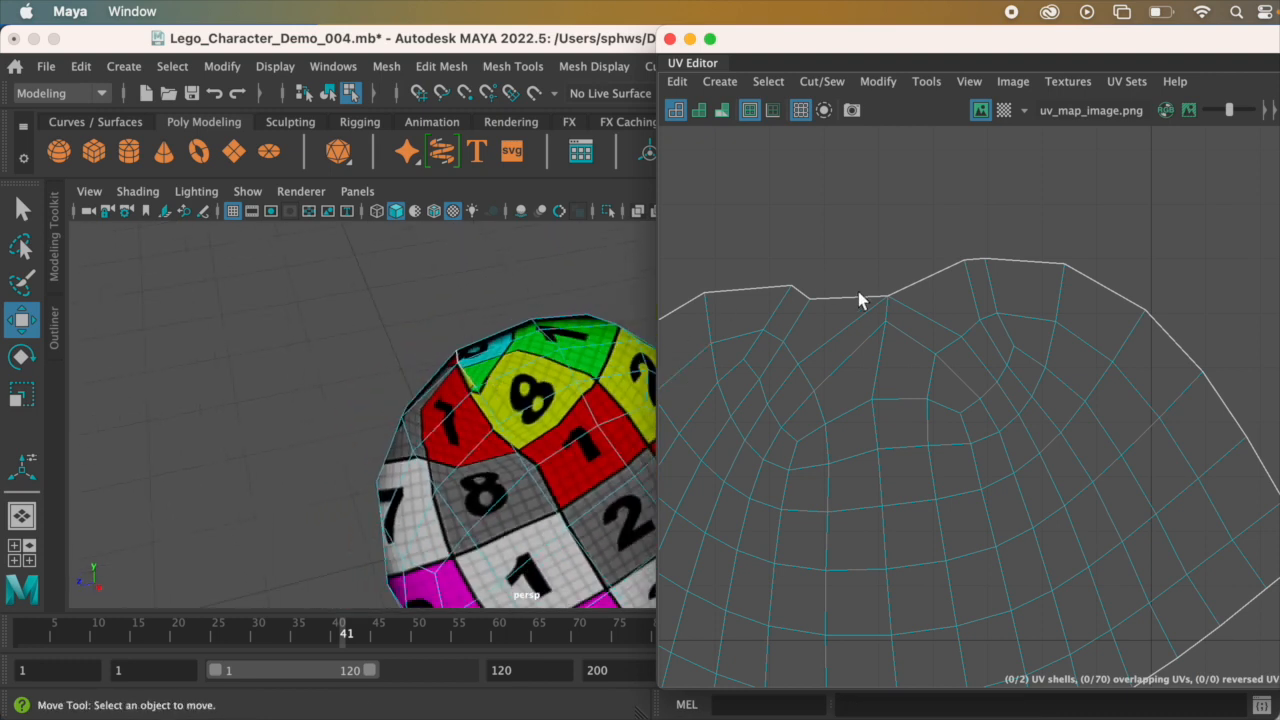
Step: Select the short border edge beside the remaining dip in the shell's upper outline and sew it to its counterpart
alt+drag(566, 392, 566, 418)
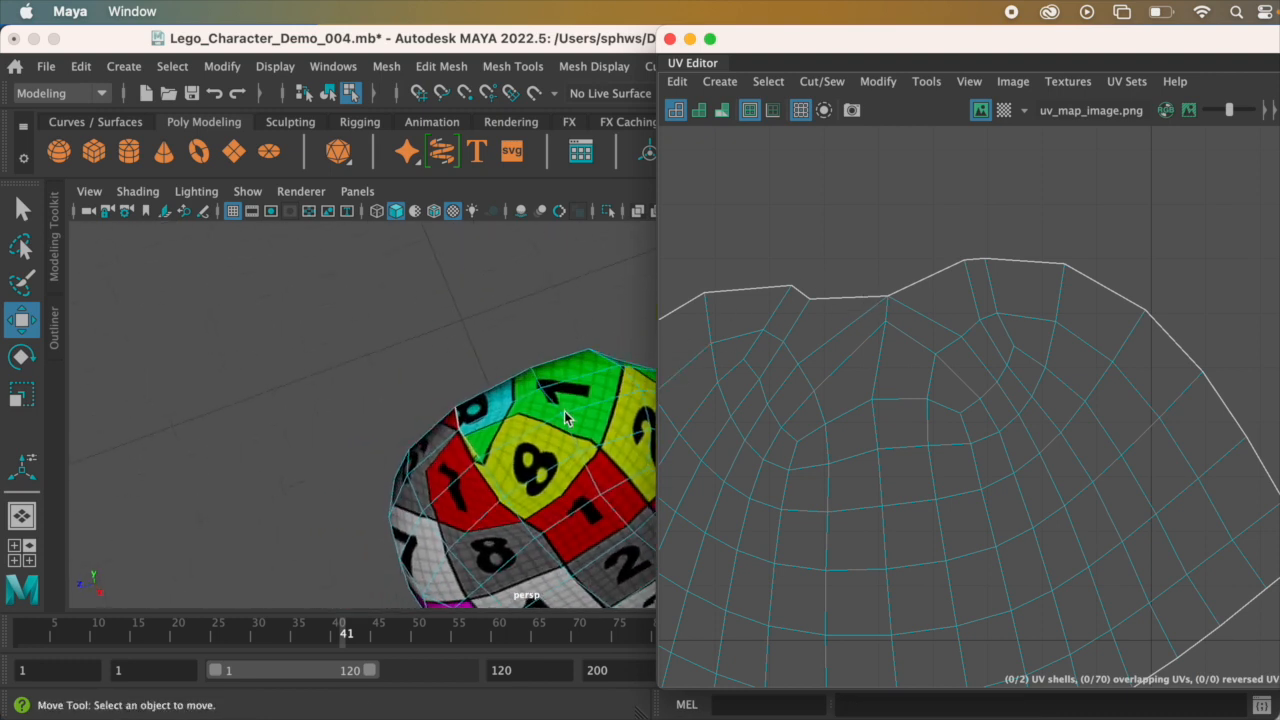
click(860, 297)
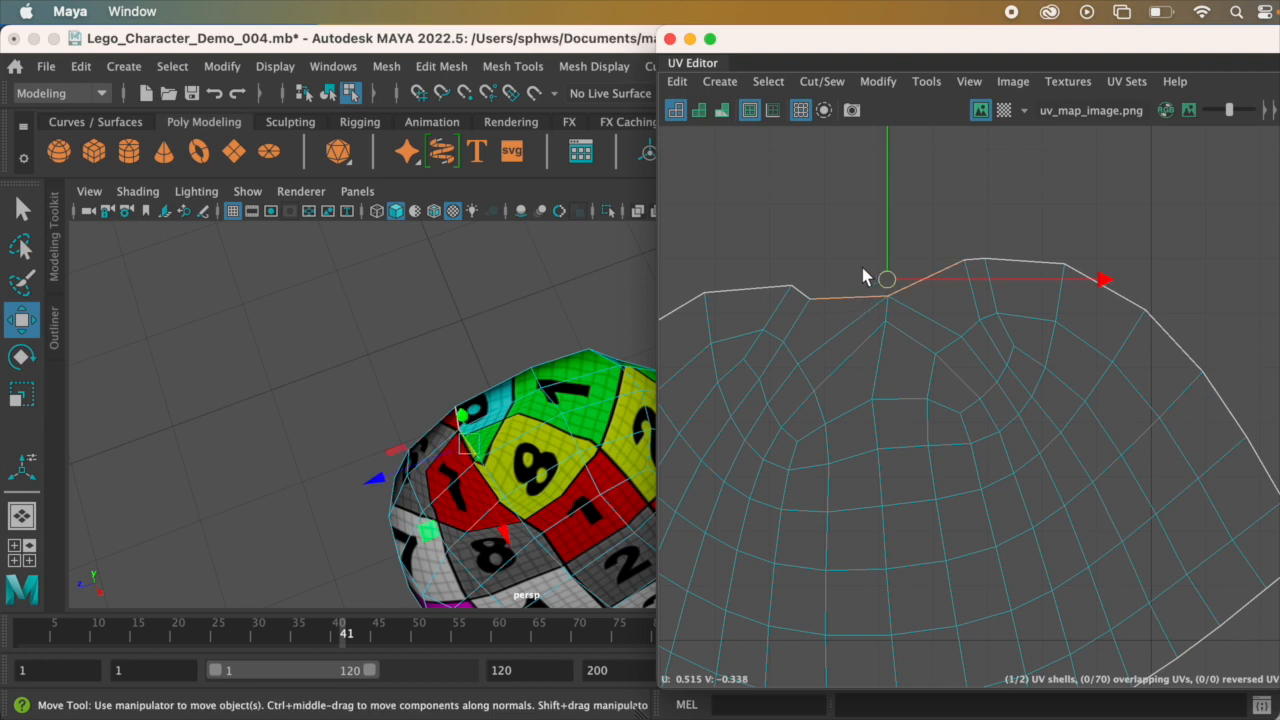
click(822, 81)
click(890, 208)
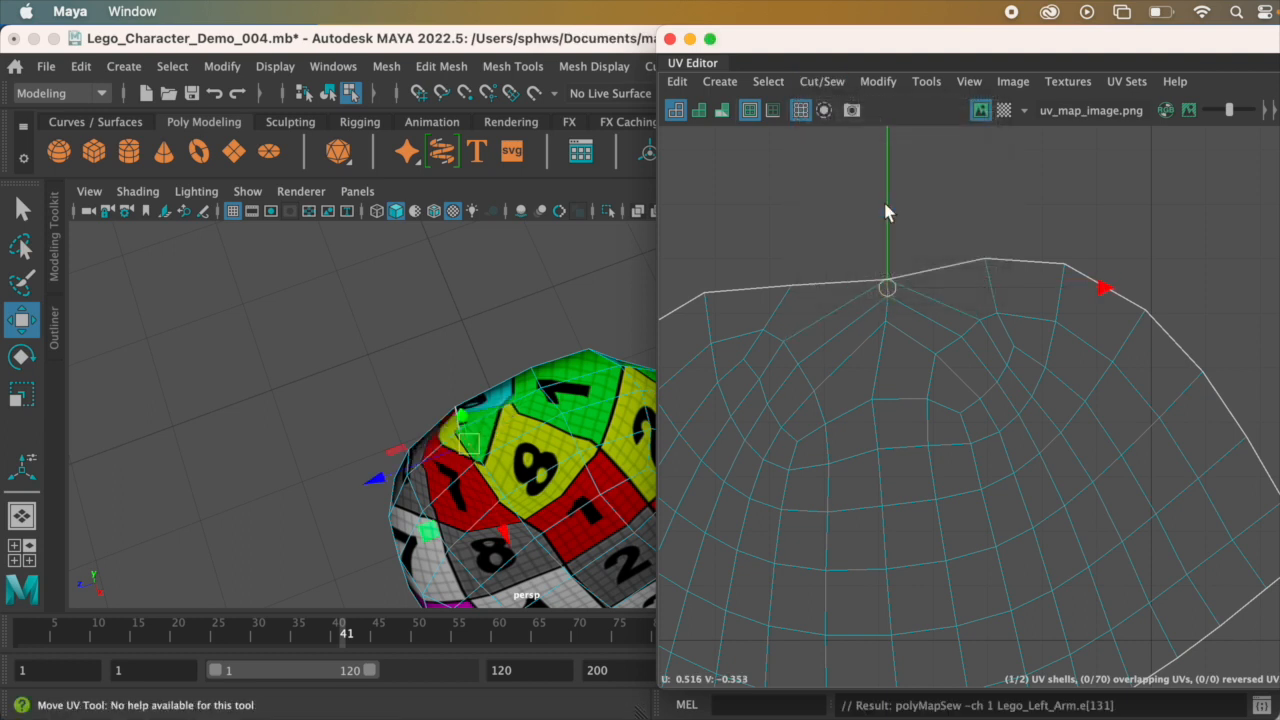
alt+drag(584, 326, 545, 400)
alt+drag(455, 472, 555, 492)
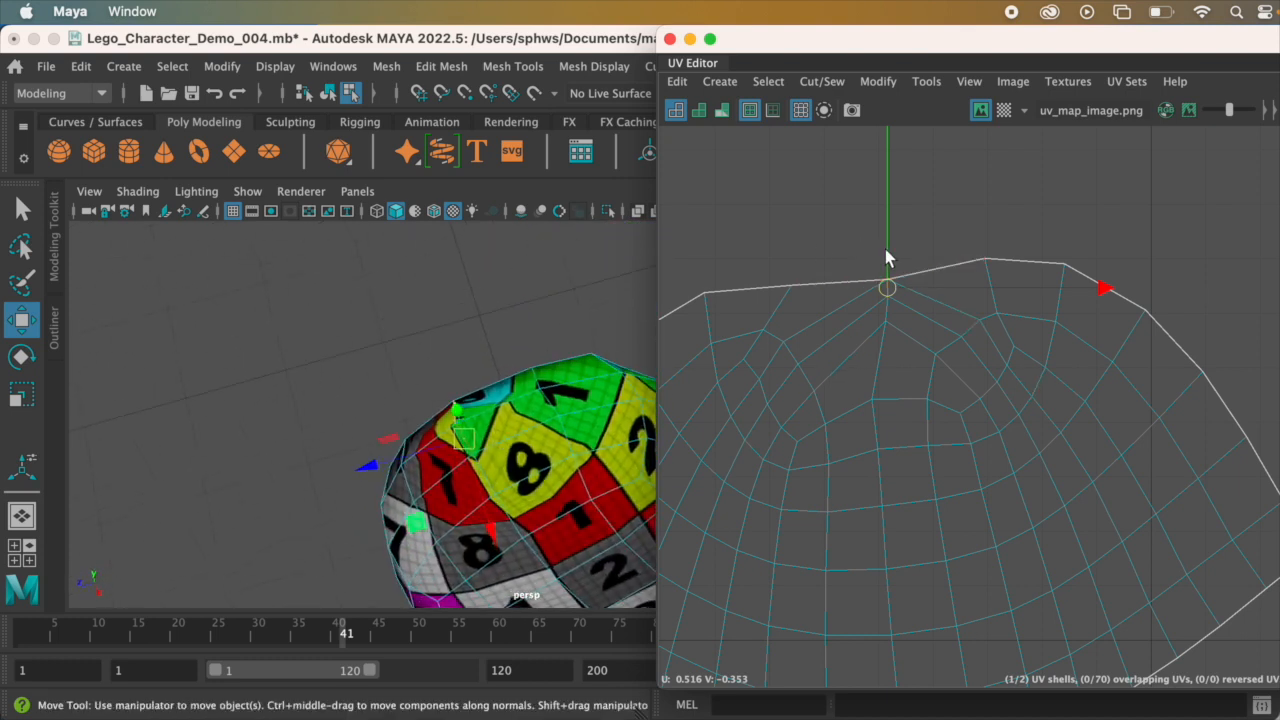
Step: Sew the longer border edge pair meeting at the middle of the shell's upper outline
click(923, 276)
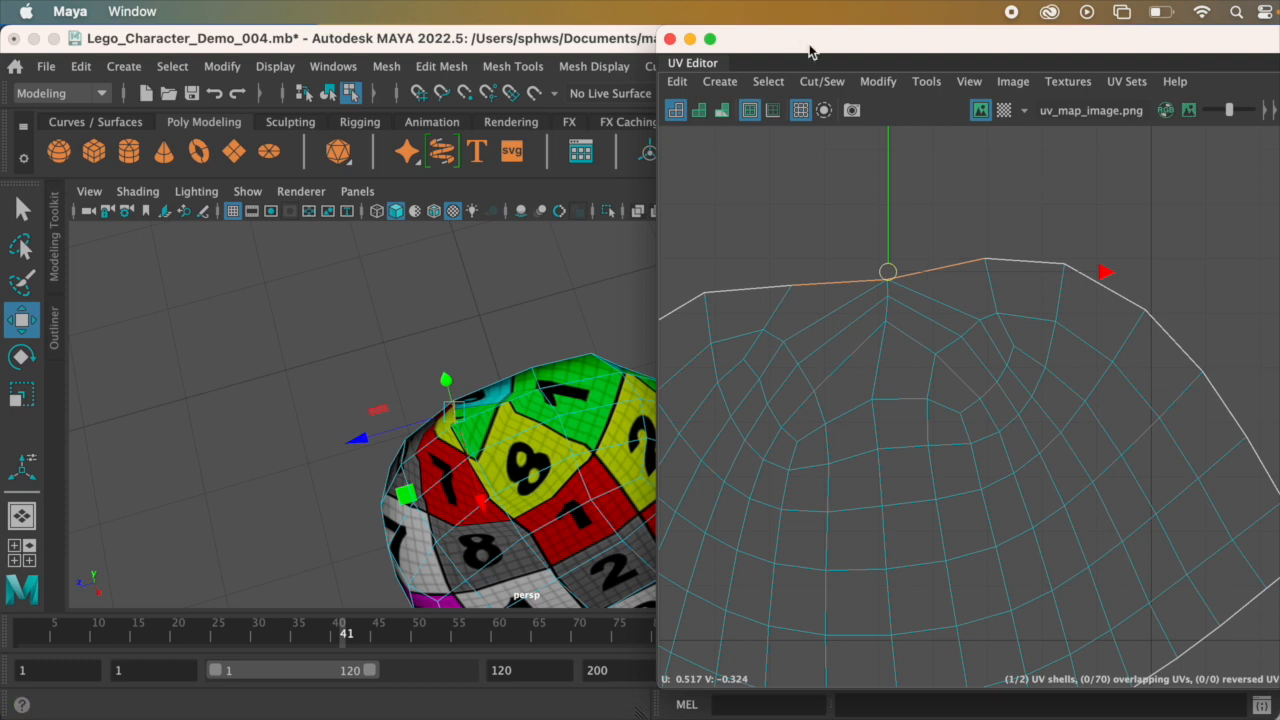
click(822, 82)
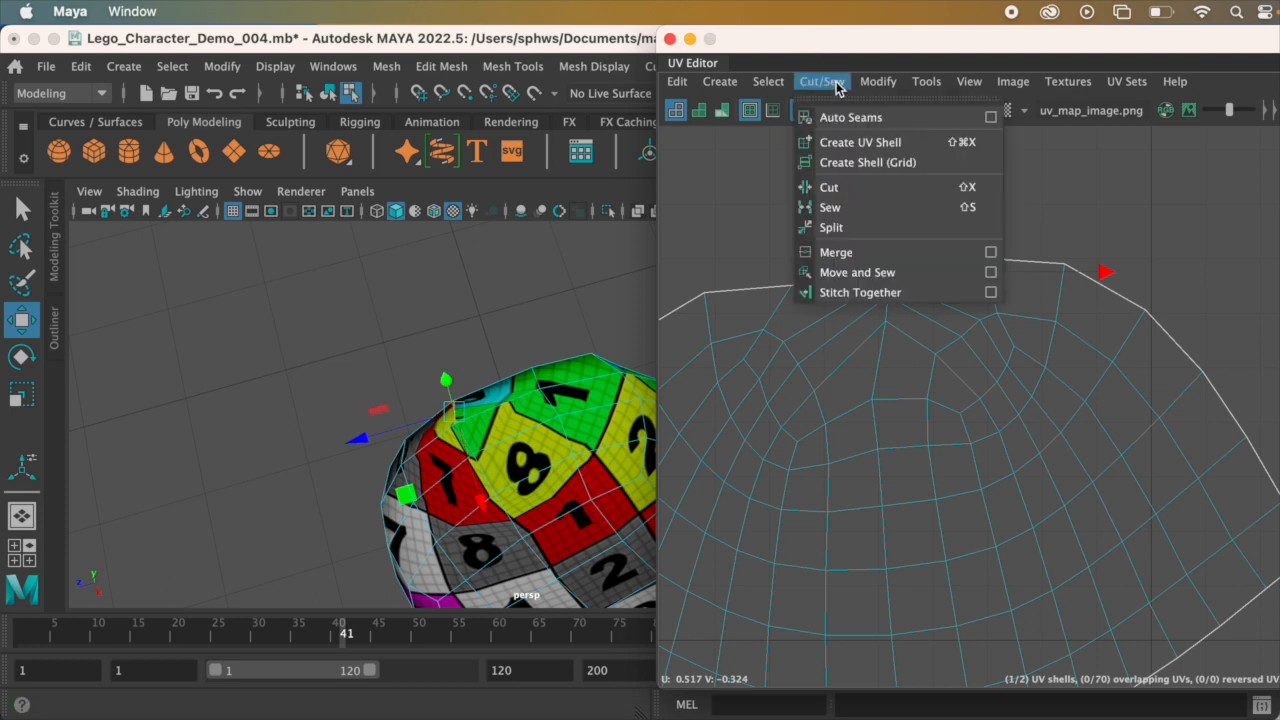
click(832, 207)
alt+drag(480, 430, 406, 397)
Step: Select all UVs of the sewn upper-arm shell and unfold them
scroll(869, 379, down, 5)
alt+middle_drag(953, 354, 1049, 341)
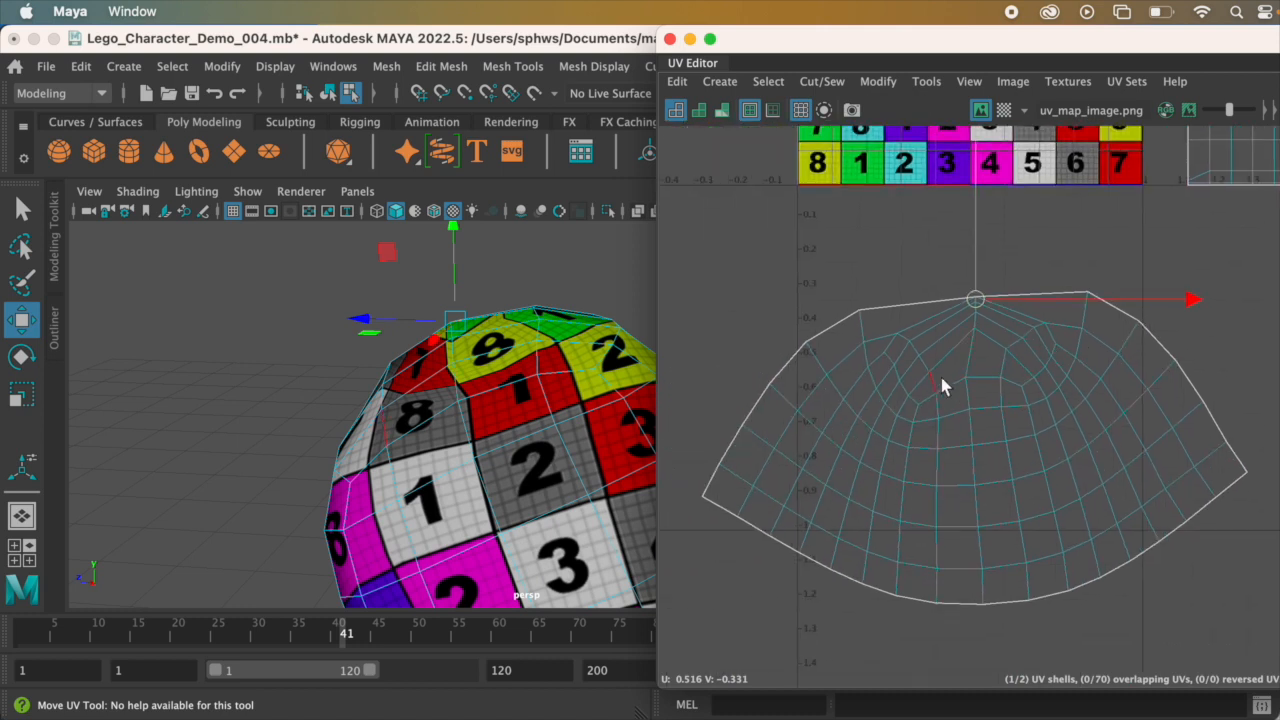
right_drag(1024, 327, 1097, 331)
scroll(1097, 331, down, 3)
drag(745, 280, 1228, 594)
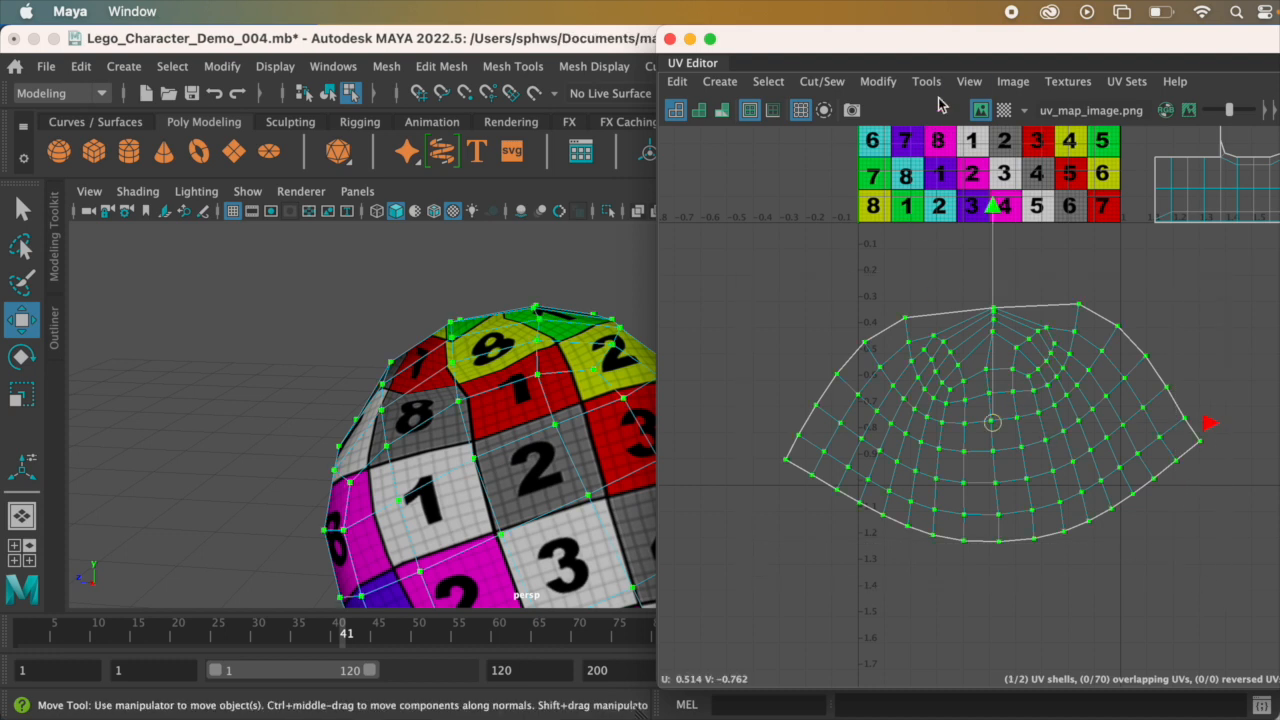
click(878, 82)
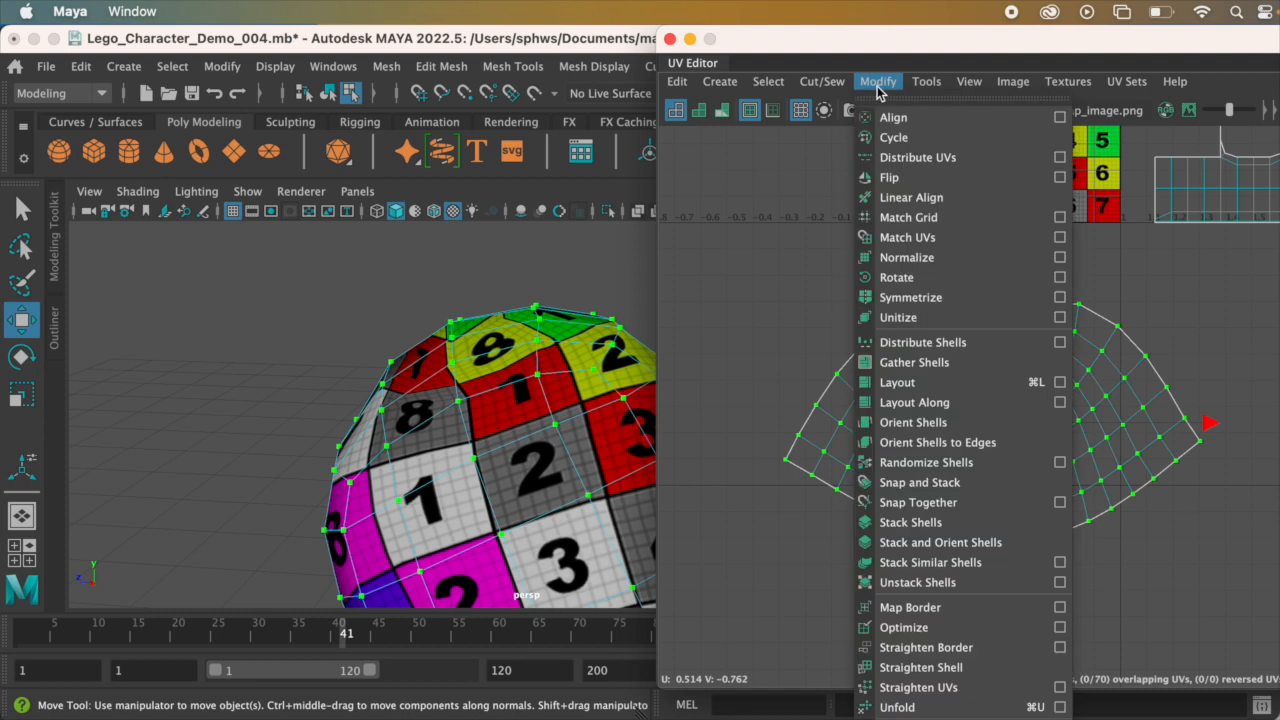
click(1025, 708)
Step: Examine the checker pattern on the re-unfolded upper arm, especially around the seam at the shoulder end
alt+drag(562, 497, 512, 494)
alt+drag(515, 432, 345, 422)
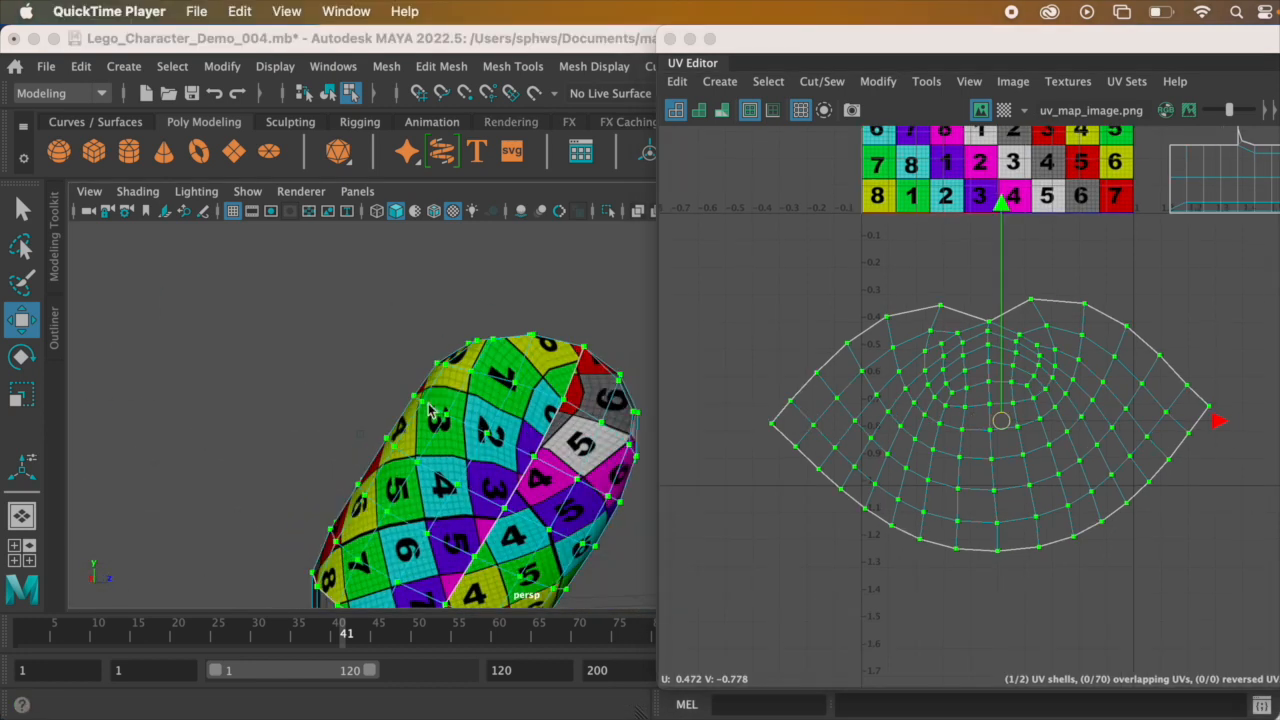
alt+drag(430, 408, 565, 274)
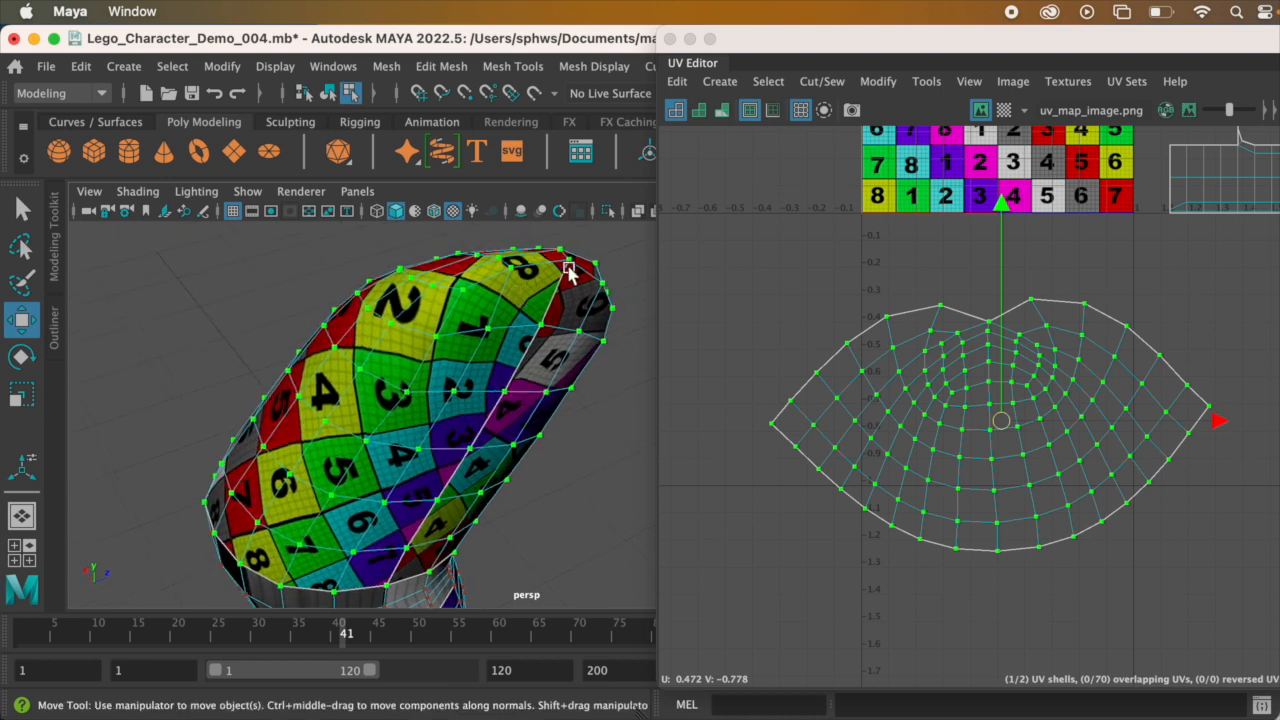
scroll(521, 277, up, 3)
alt+middle_drag(522, 277, 527, 371)
alt+drag(527, 372, 500, 340)
mouse_move(500, 340)
alt+middle_down()
mouse_move(505, 327)
mouse_move(508, 358)
alt+middle_up()
alt+drag(508, 358, 535, 366)
right_drag(538, 361, 549, 266)
alt+drag(525, 418, 519, 402)
alt+drag(457, 514, 509, 486)
click(573, 375)
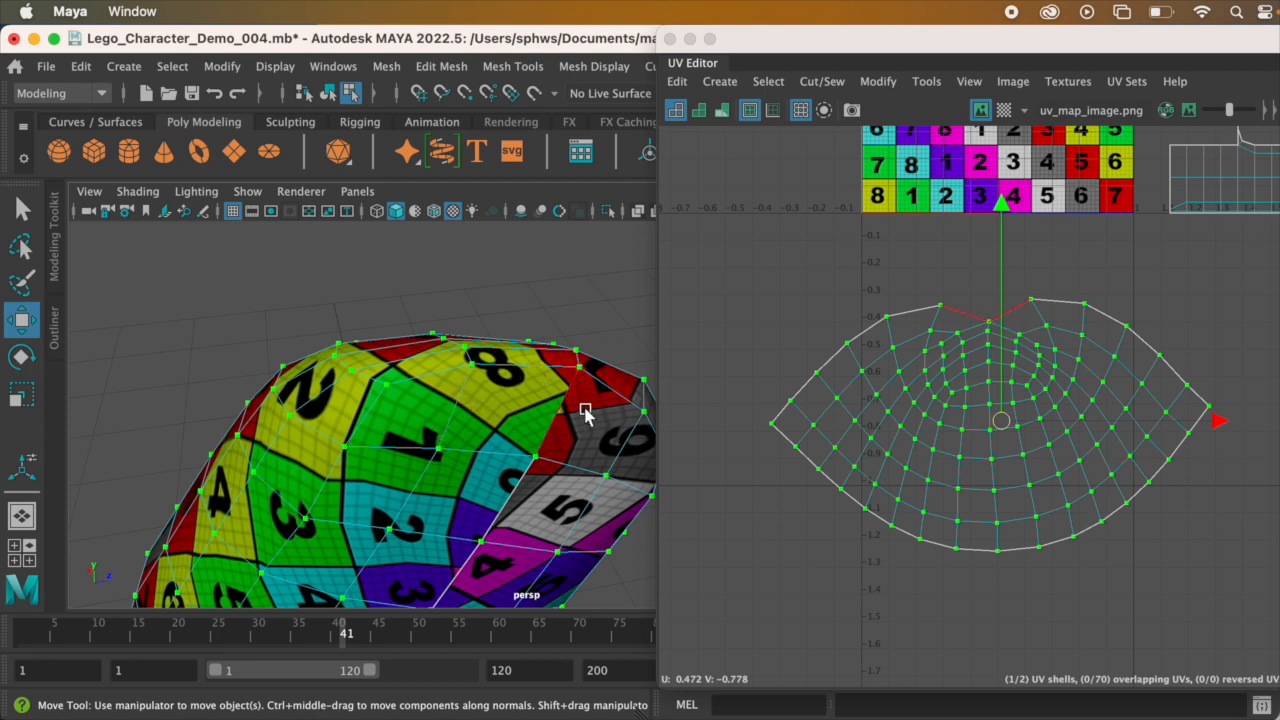
mouse_move(533, 373)
alt+mouse_down()
mouse_move(514, 400)
mouse_move(523, 423)
mouse_move(511, 378)
alt+mouse_up()
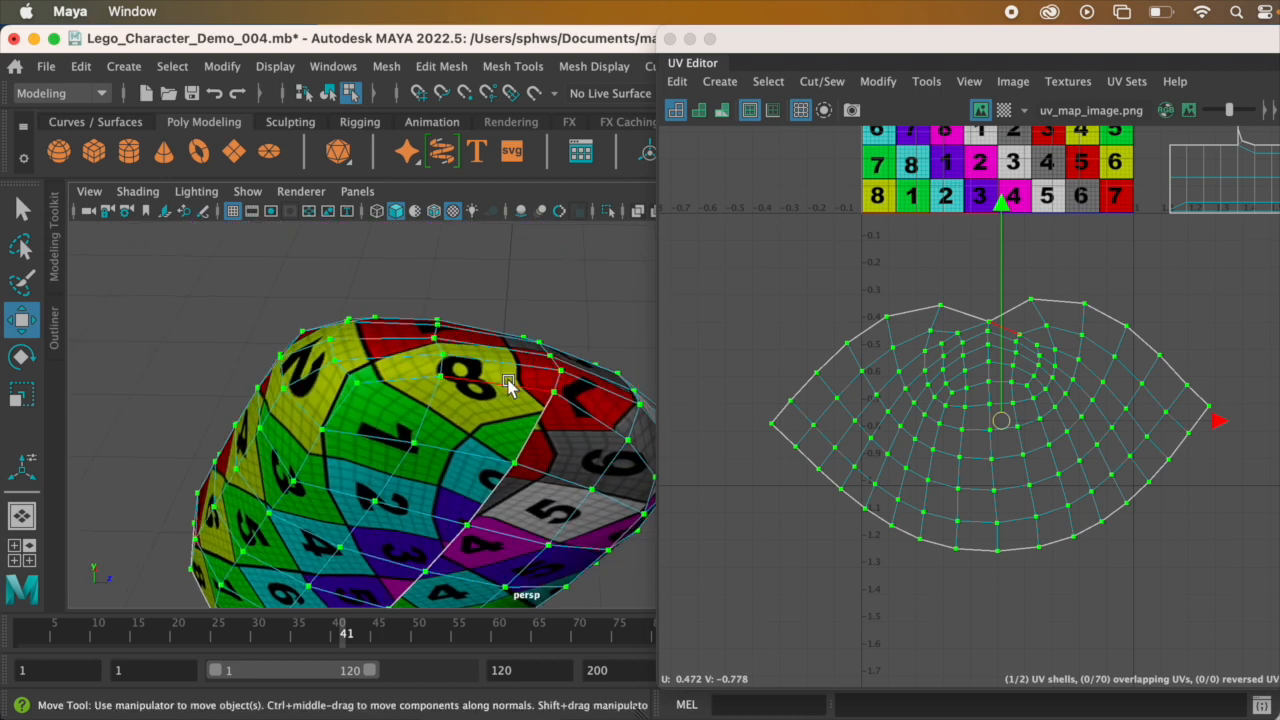
Step: Select the arc of edges around the shoulder end, just below the dip in the shell's upper outline, and cut the UVs along them
click(508, 379)
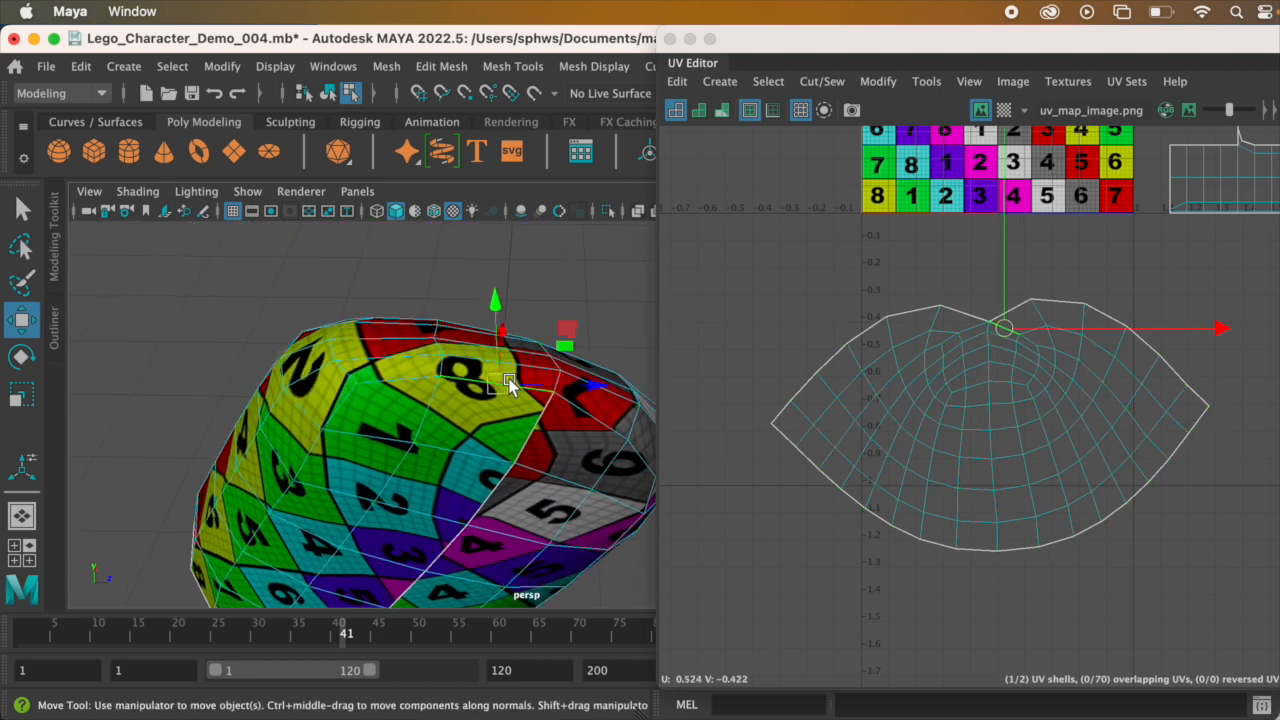
drag(410, 387, 651, 472)
alt+middle_drag(560, 415, 443, 366)
alt+drag(443, 366, 438, 349)
scroll(930, 326, up, 4)
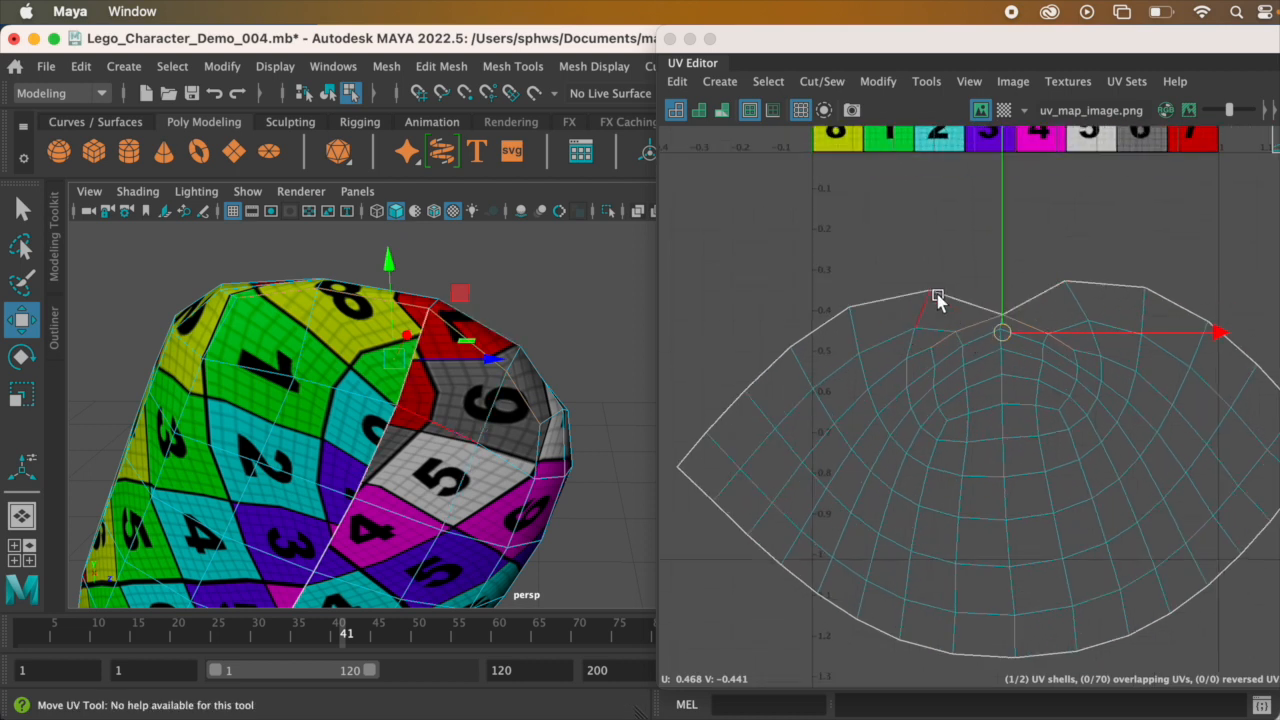
mouse_move(452, 435)
alt+mouse_down()
mouse_move(486, 423)
mouse_move(455, 410)
alt+mouse_up()
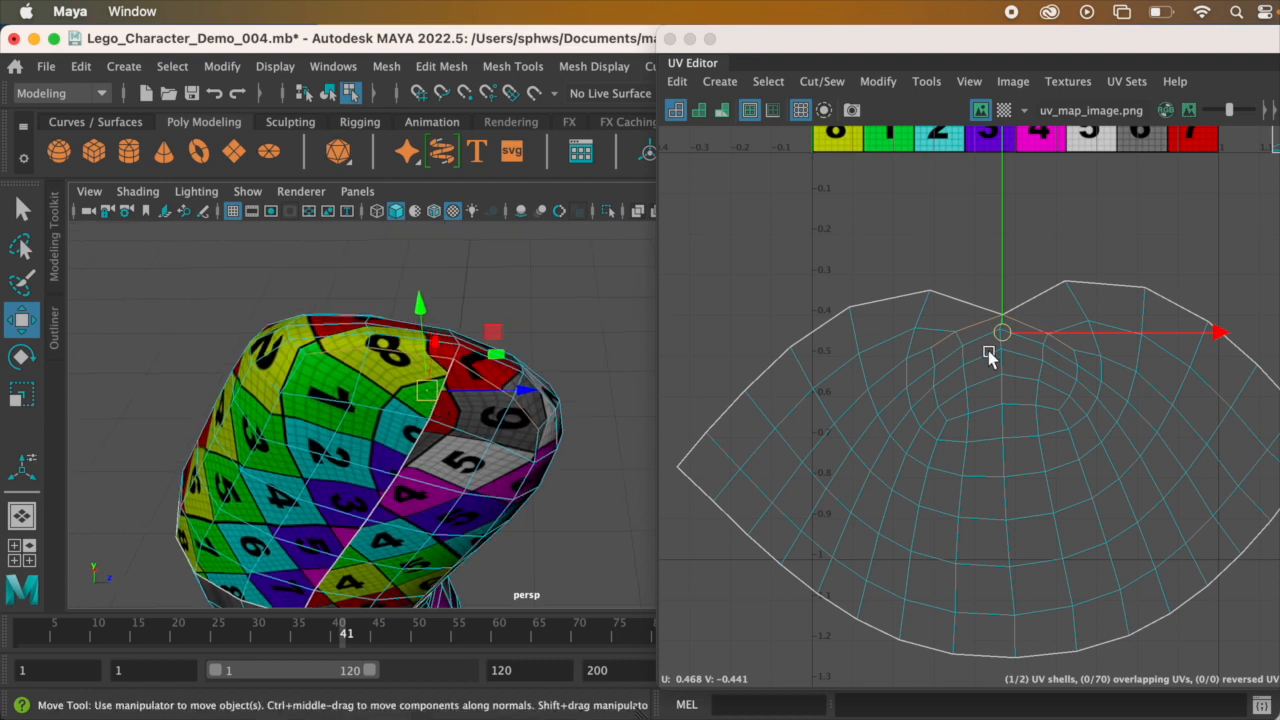
drag(512, 358, 500, 386)
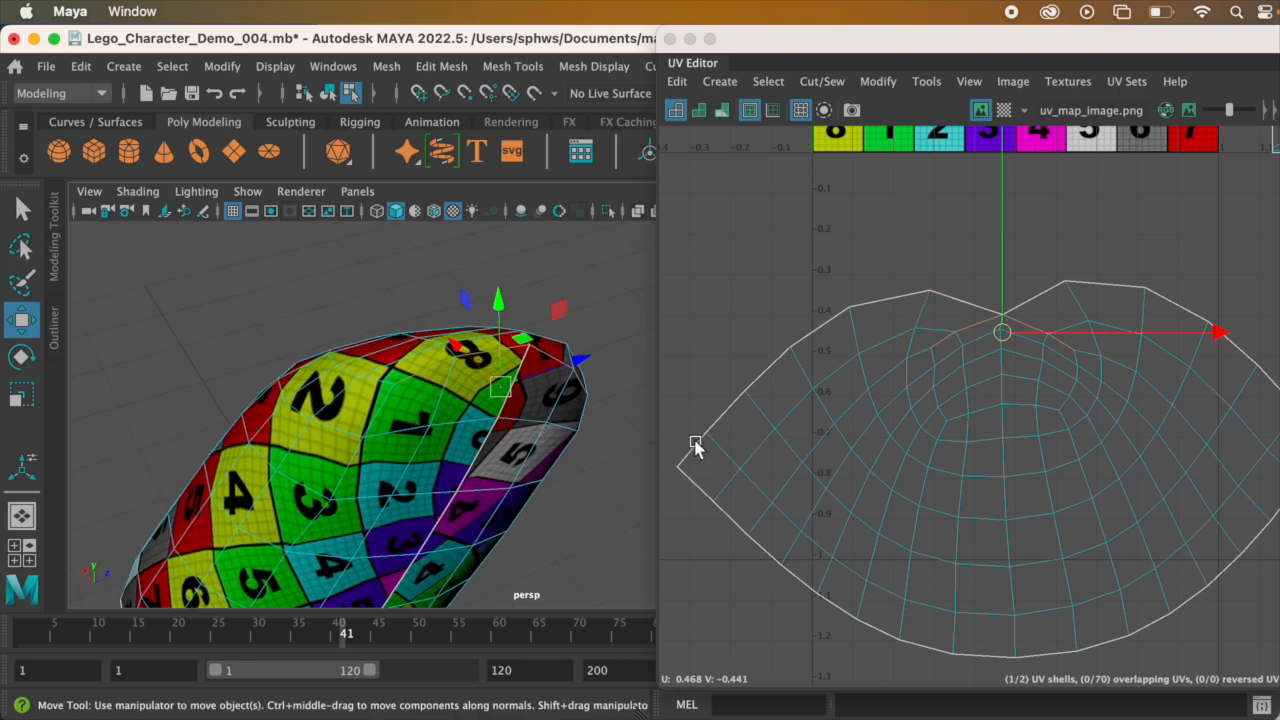
click(822, 81)
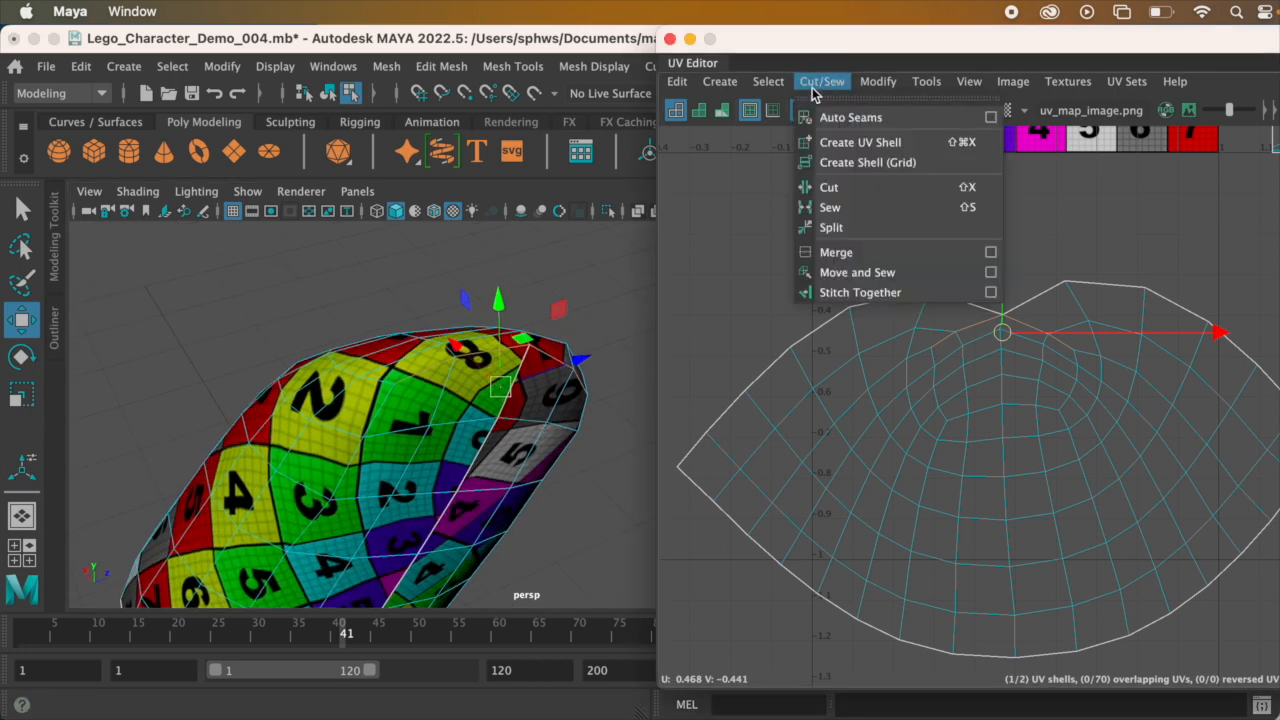
click(867, 188)
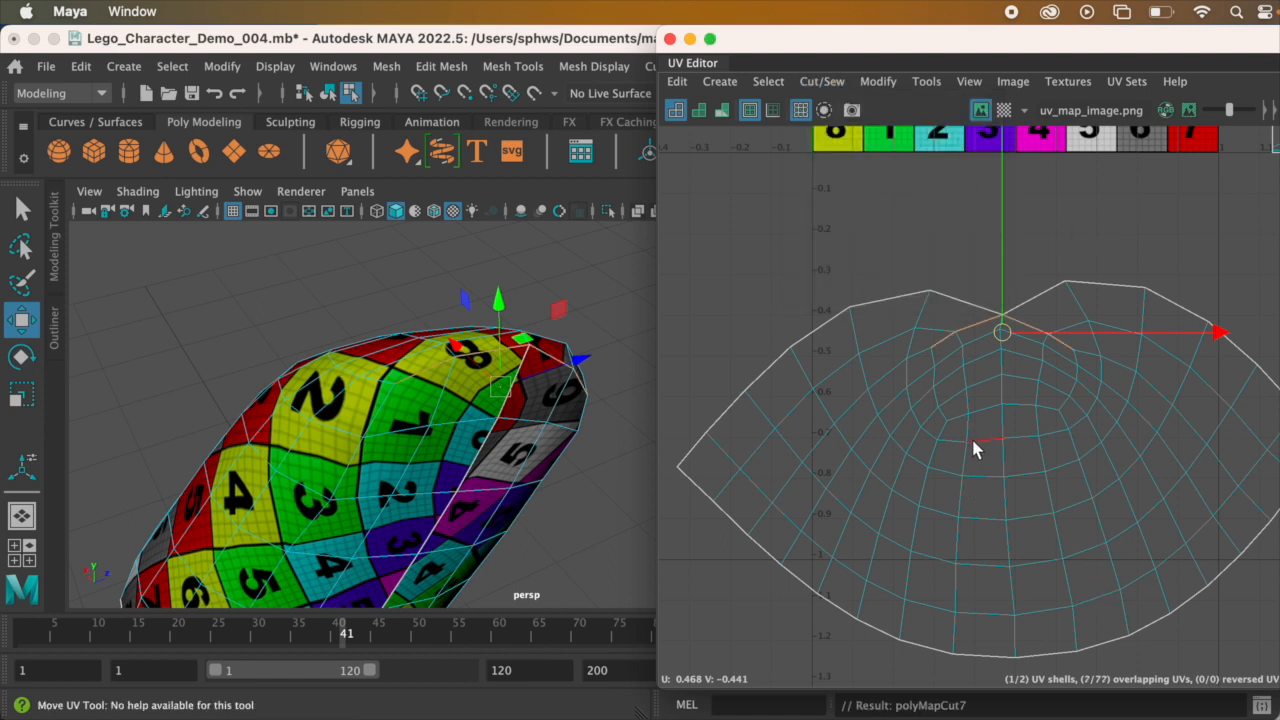
Step: Select all UVs of the newly cut upper-arm shell and unfold them
scroll(975, 449, down, 2)
right_drag(989, 389, 1075, 377)
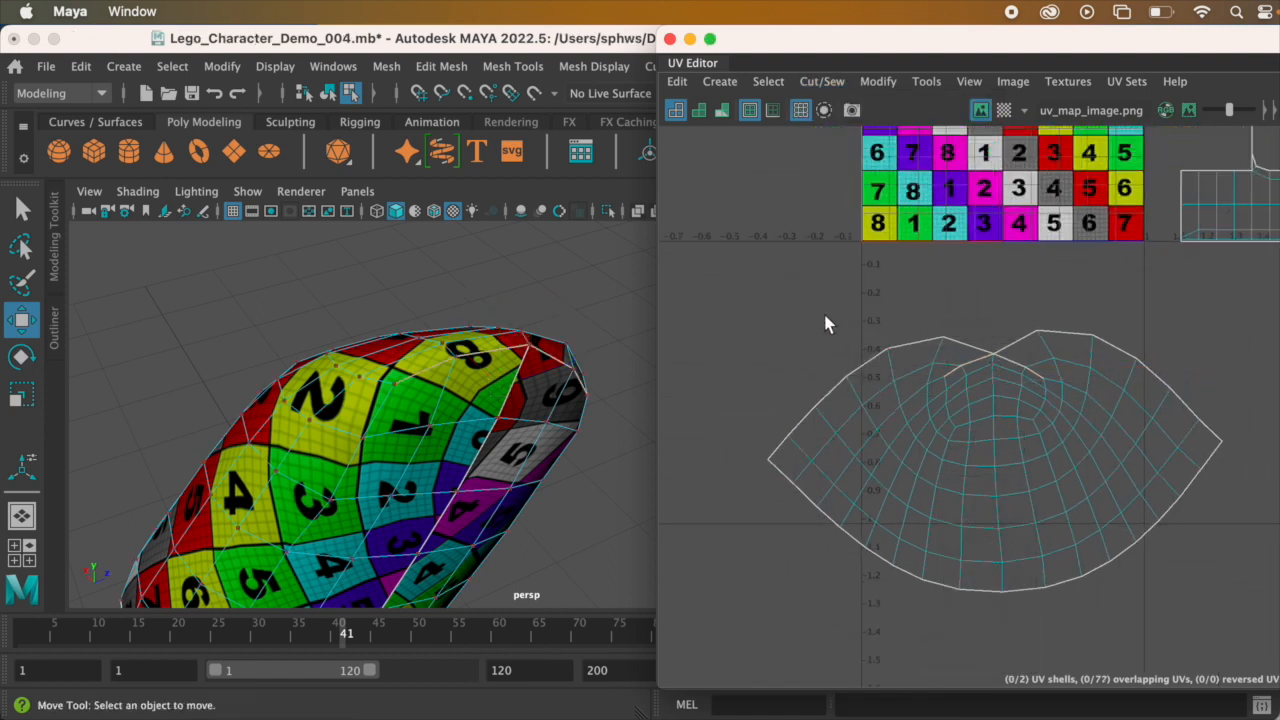
drag(800, 372, 1258, 628)
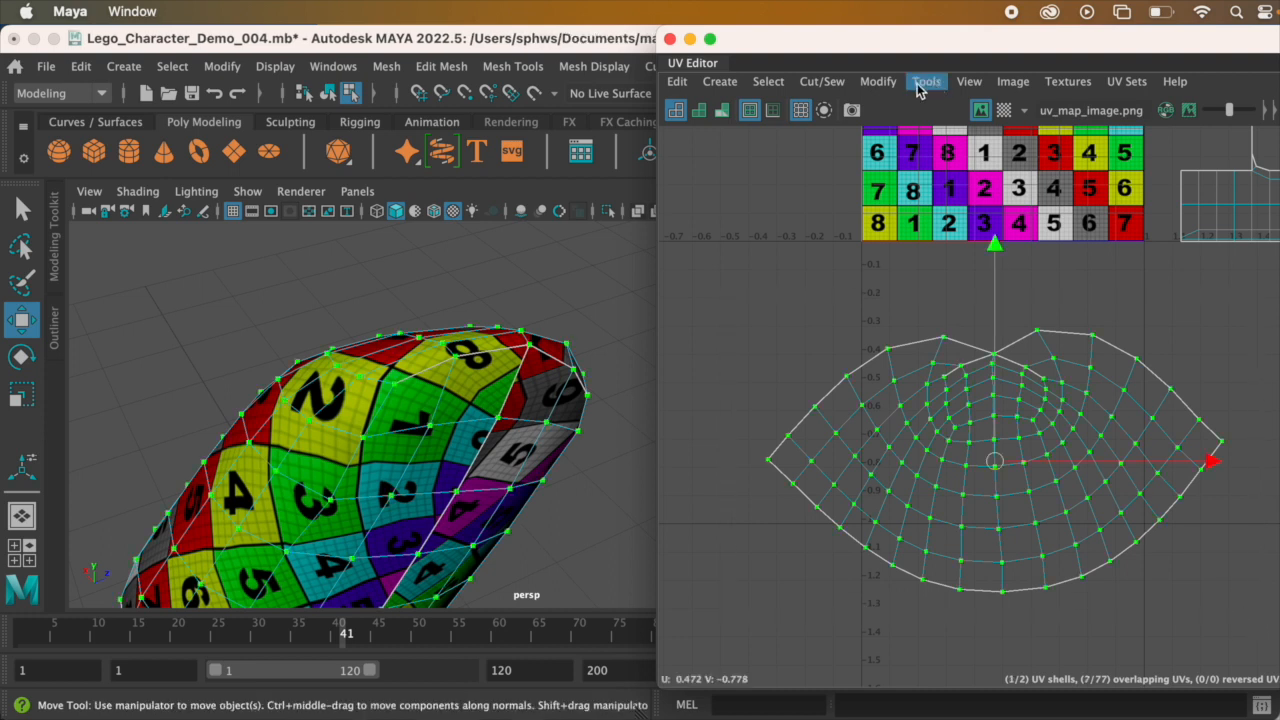
click(878, 82)
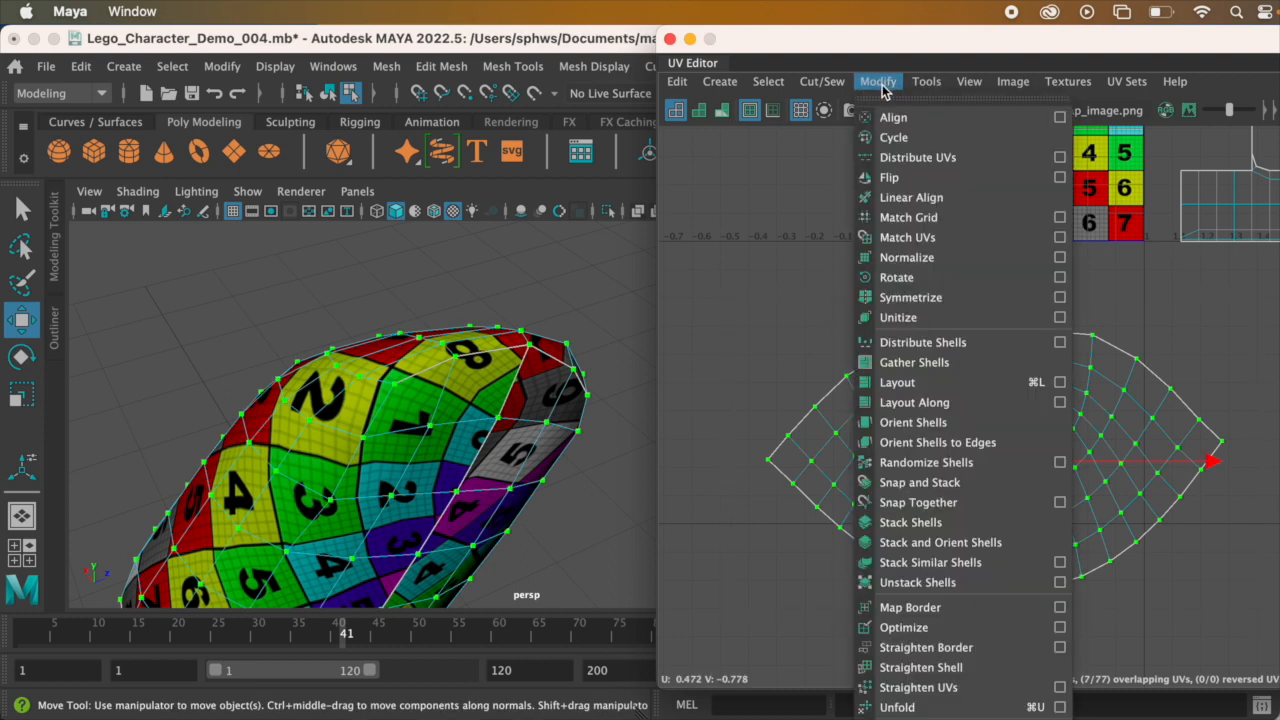
click(986, 707)
Step: Examine the checker pattern on the unfolded upper arm from the shoulder end down to the elbow
alt+drag(359, 402, 567, 358)
scroll(948, 306, up, 2)
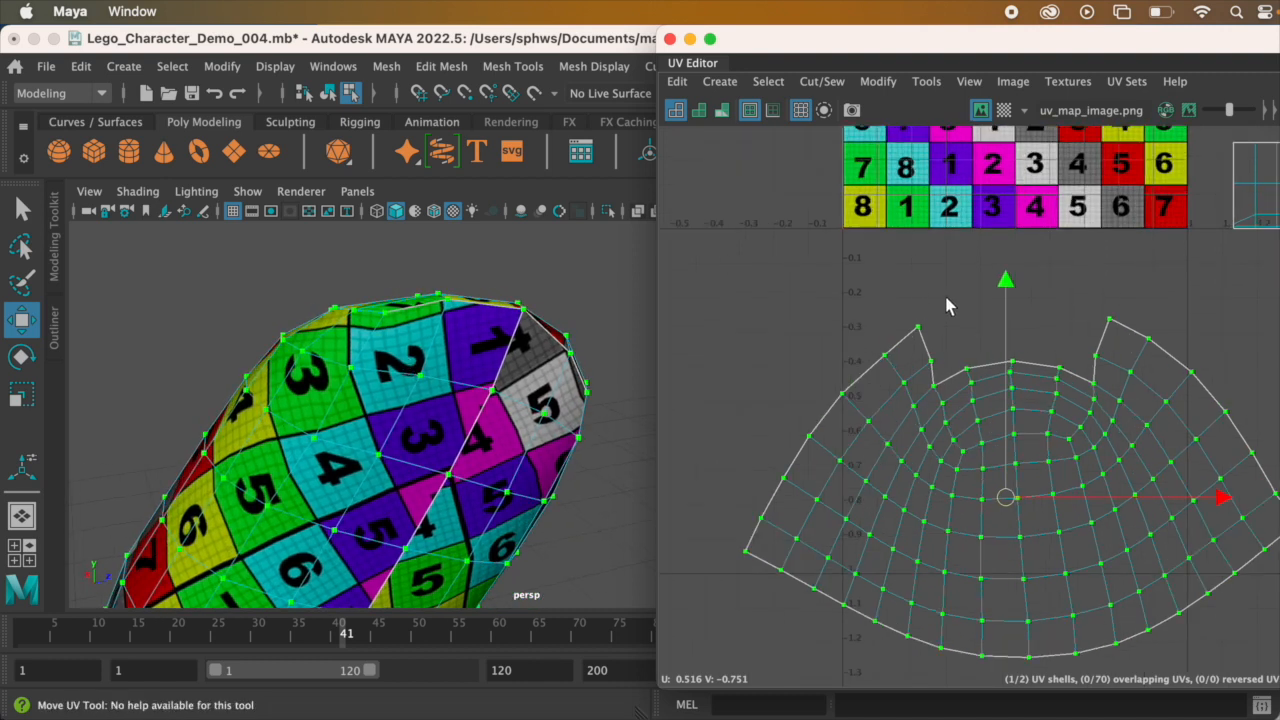
alt+drag(318, 370, 460, 390)
alt+drag(389, 346, 468, 300)
scroll(468, 300, down, 4)
alt+drag(434, 360, 474, 326)
mouse_move(540, 420)
alt+mouse_down()
mouse_move(528, 408)
mouse_move(423, 408)
mouse_move(380, 423)
mouse_move(520, 420)
alt+mouse_up()
scroll(966, 440, down, 5)
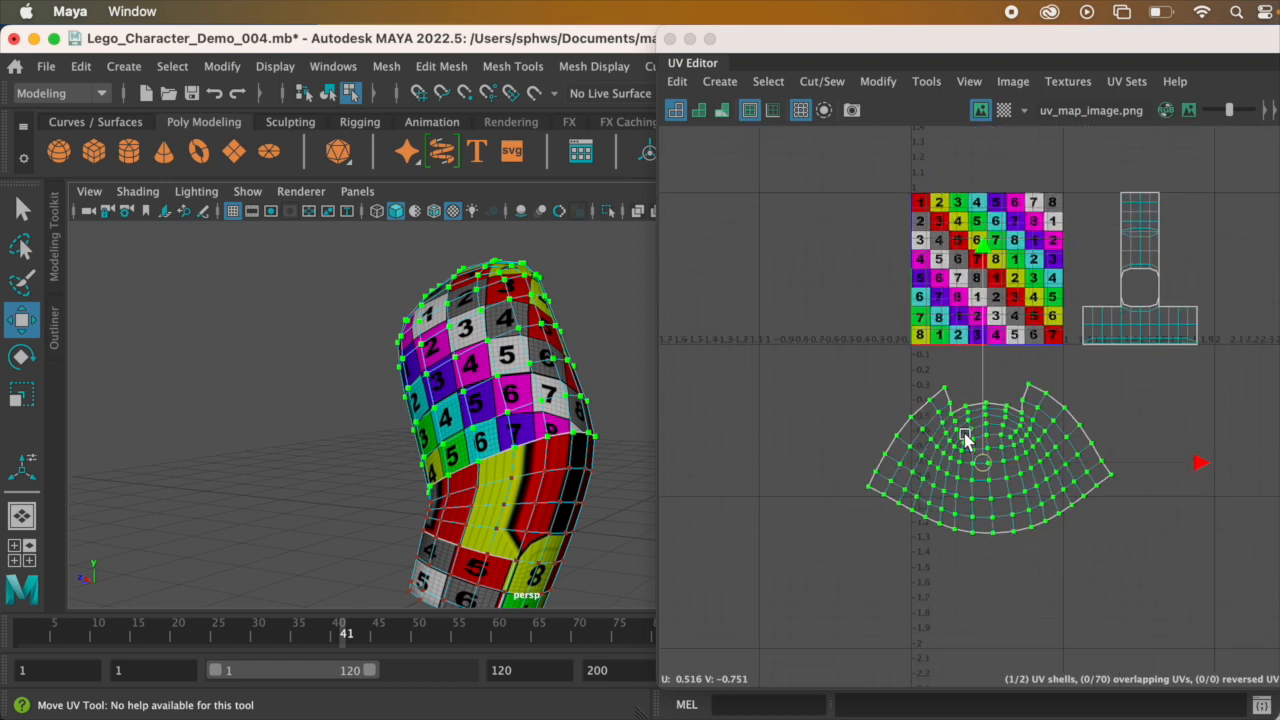
scroll(966, 440, up, 2)
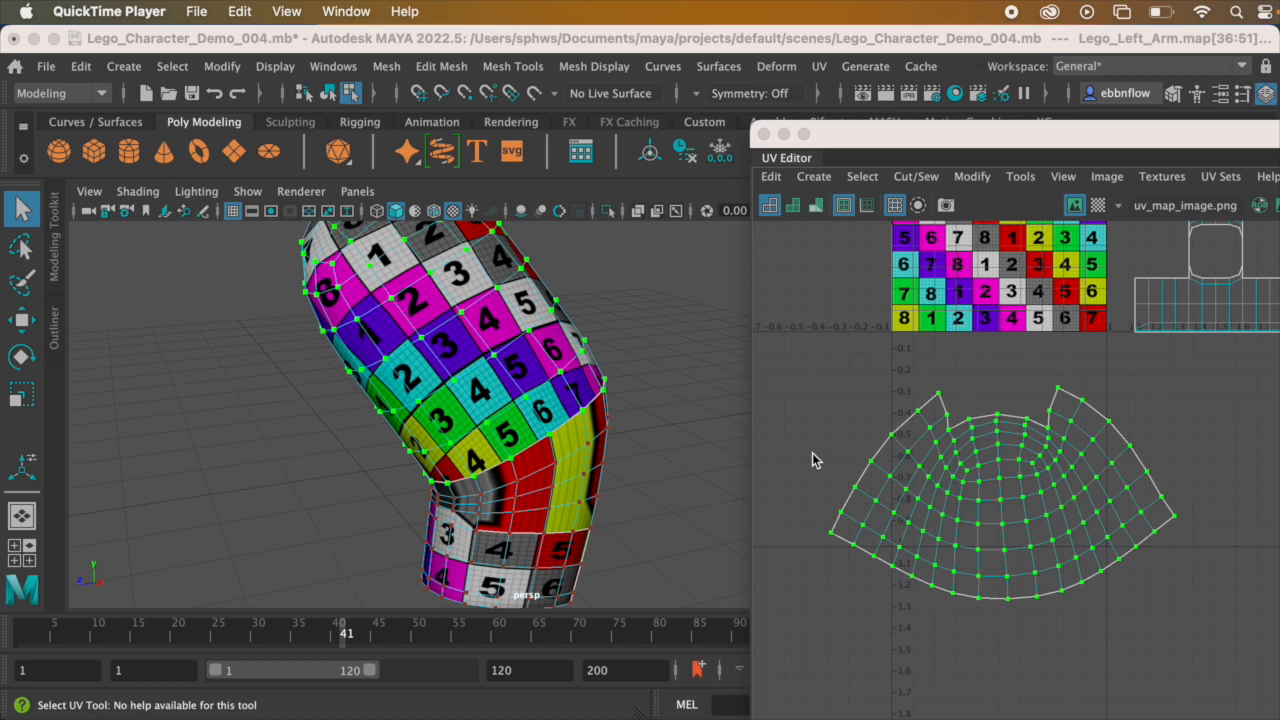
alt+drag(487, 444, 604, 424)
scroll(1052, 390, down, 4)
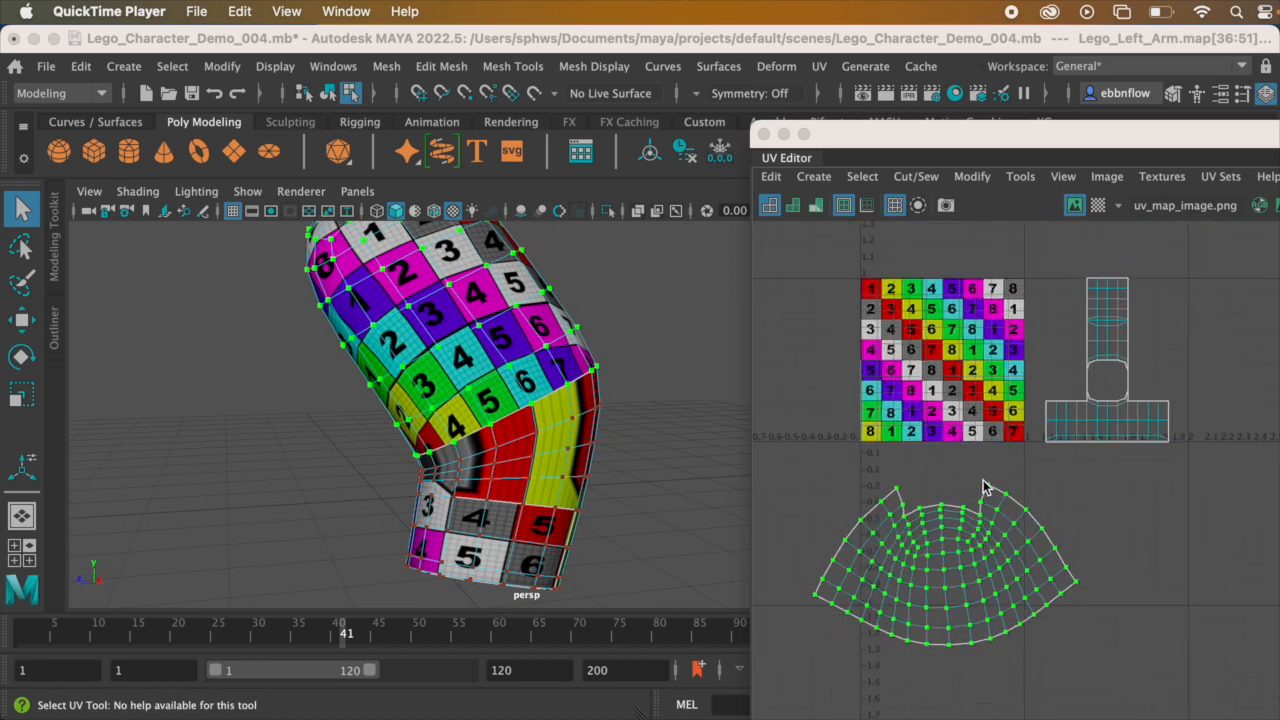
Step: Select all UVs of the T-shaped lower-arm layout and convert the selection to faces
alt+middle_drag(1031, 433, 1039, 431)
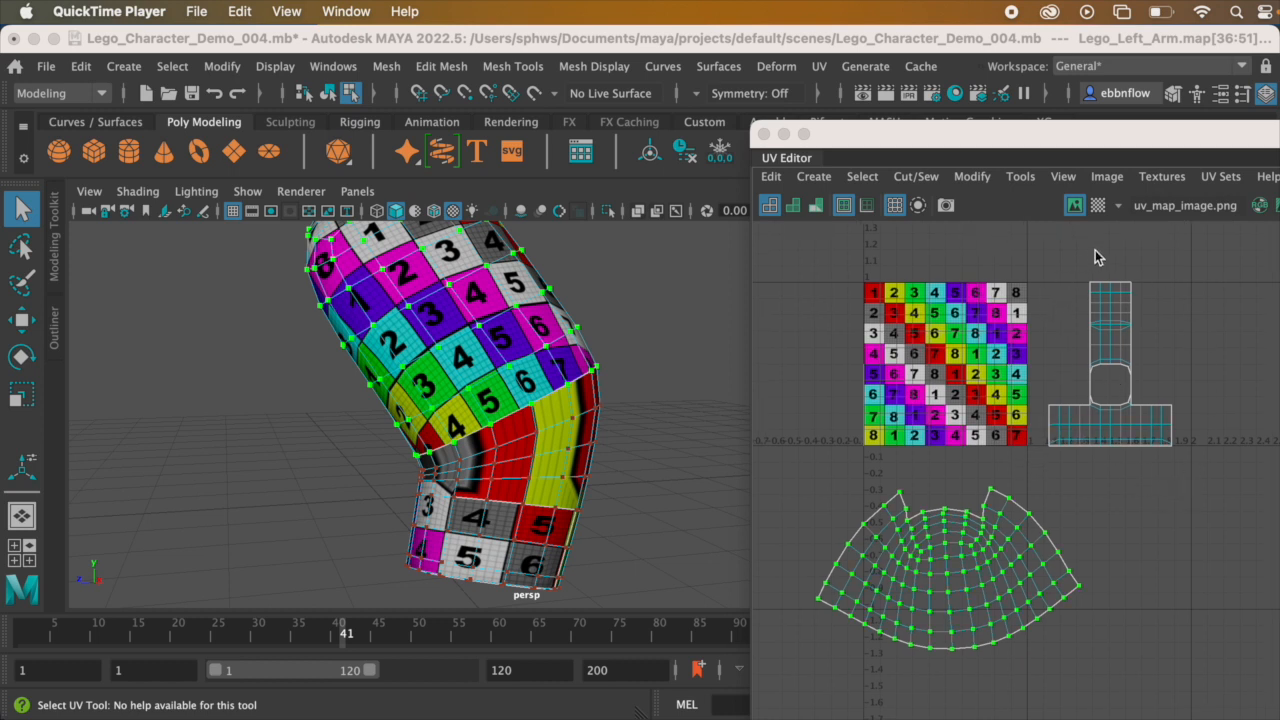
right_click(1104, 309)
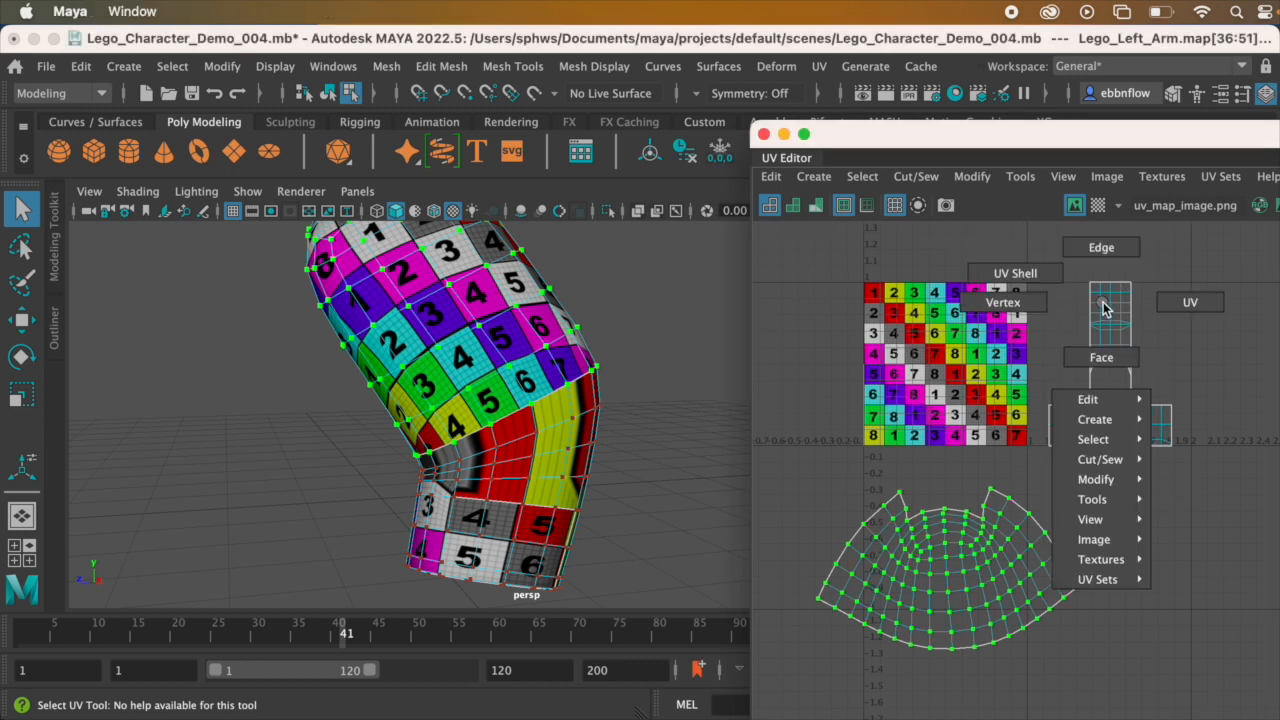
click(1167, 302)
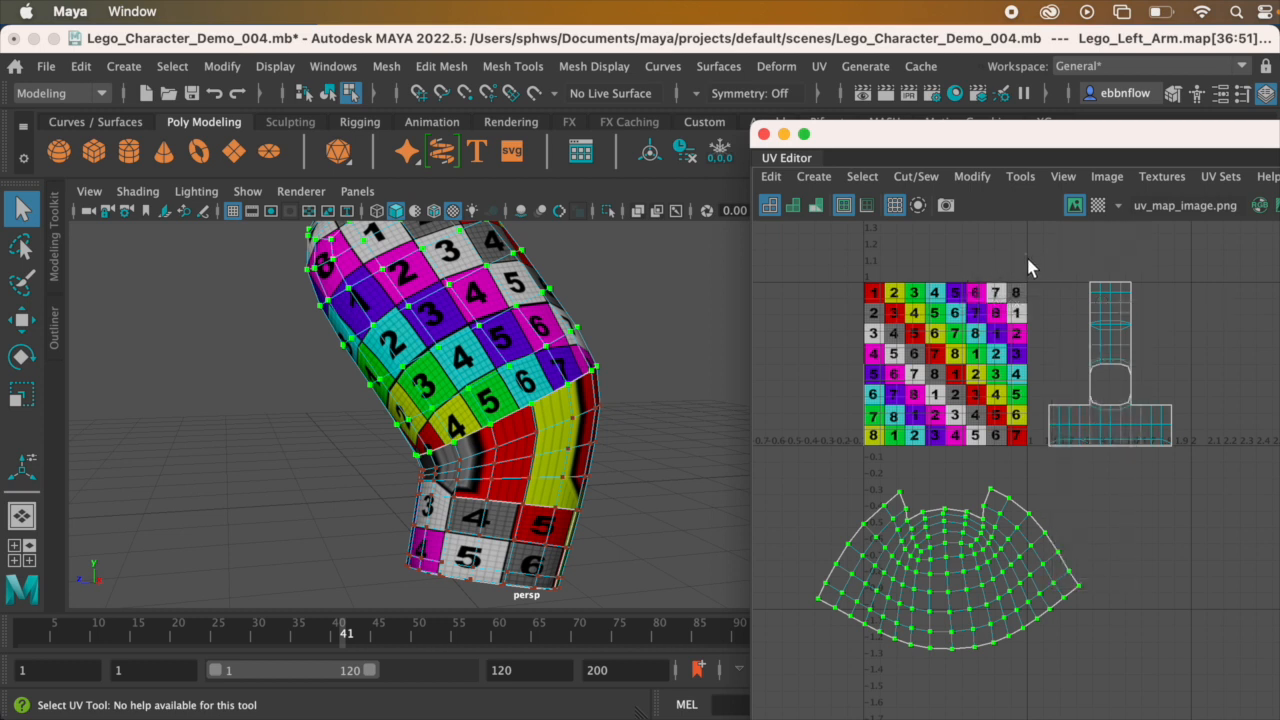
drag(1195, 467, 1195, 467)
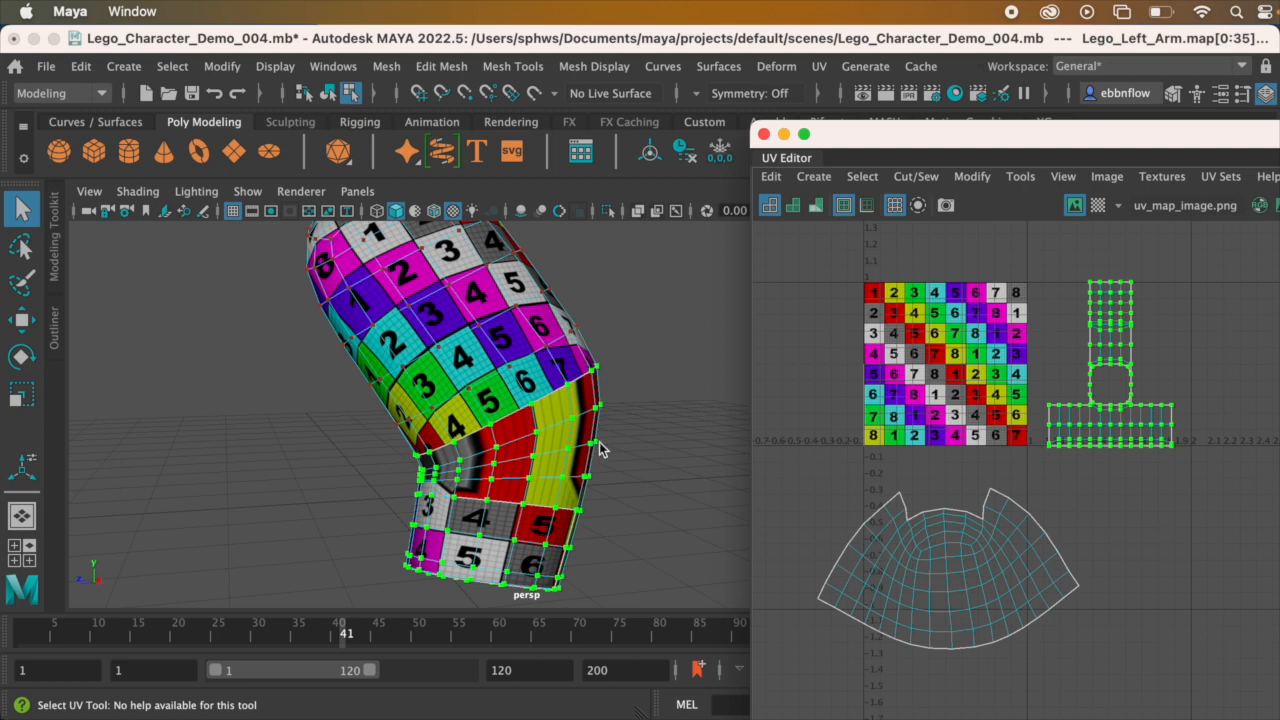
alt+drag(553, 460, 588, 410)
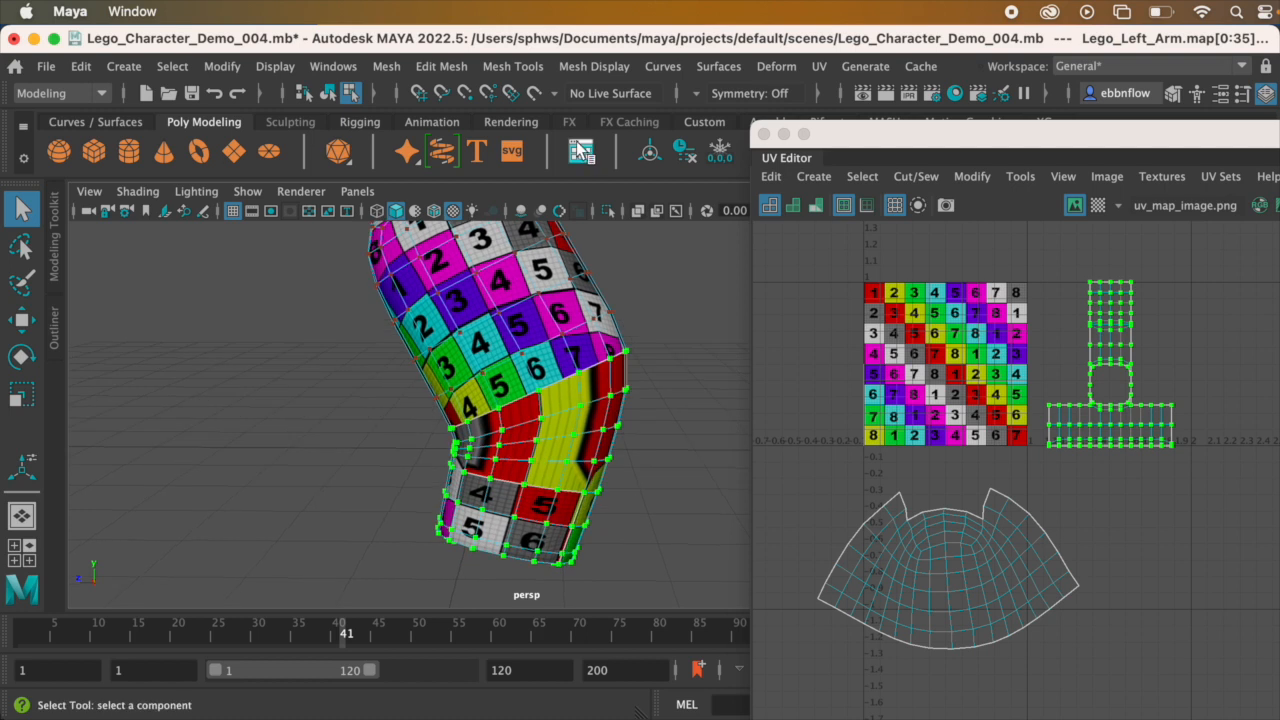
click(857, 177)
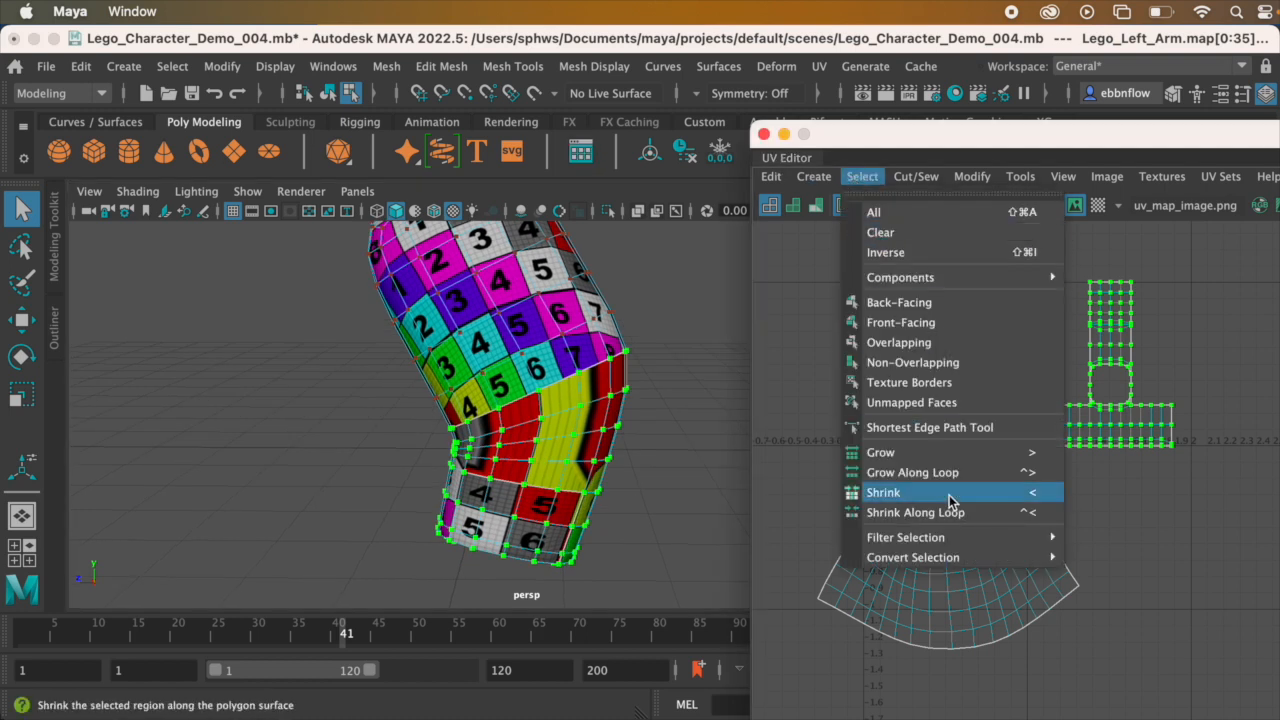
mouse_move(947, 562)
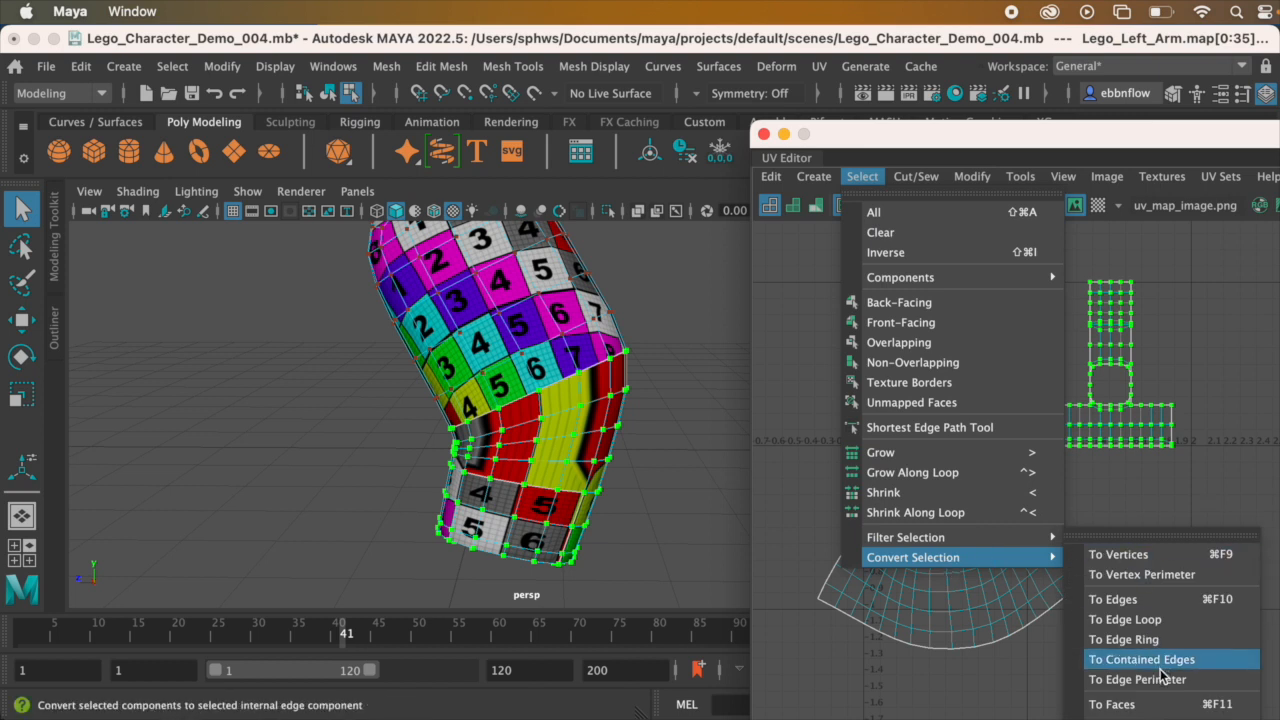
click(1171, 706)
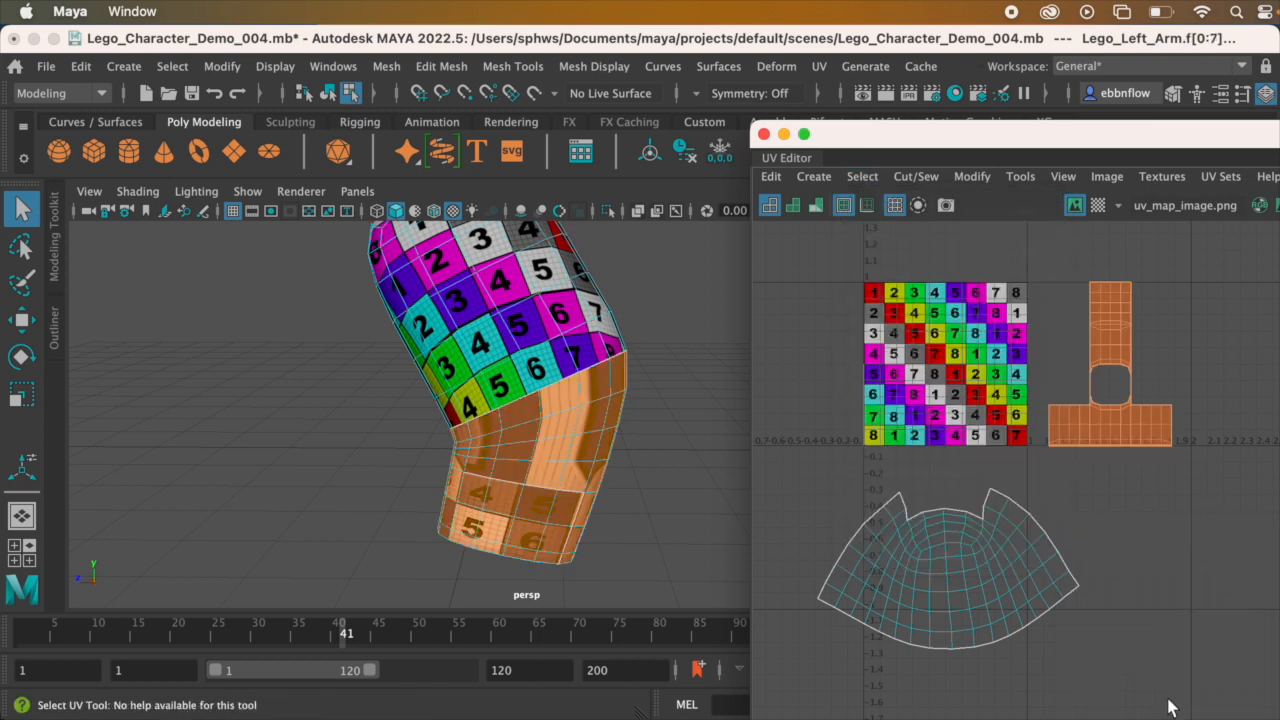
Step: Apply a cylindrical UV projection to the selected lower-arm faces and adjust its sweep so it wraps around the forearm
mouse_move(521, 446)
alt+mouse_down()
mouse_move(538, 444)
mouse_move(521, 447)
alt+mouse_up()
alt+middle_drag(516, 381, 519, 398)
alt+drag(519, 399, 537, 441)
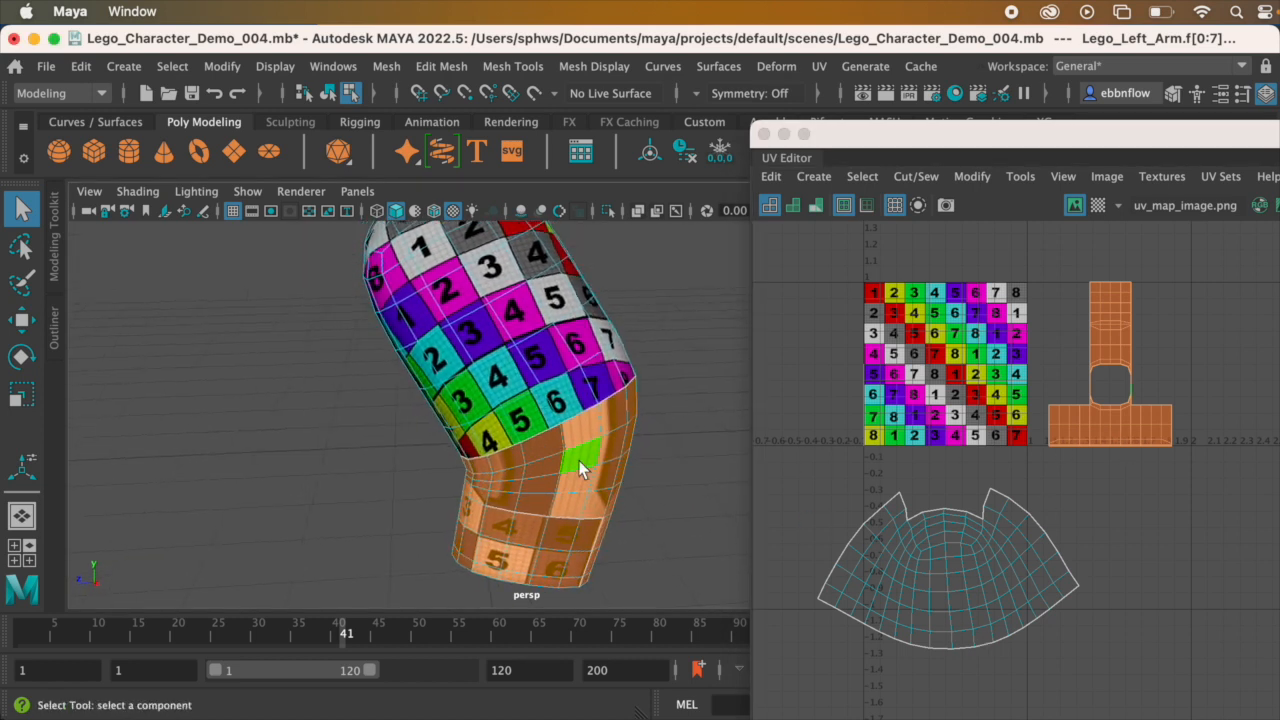
click(820, 66)
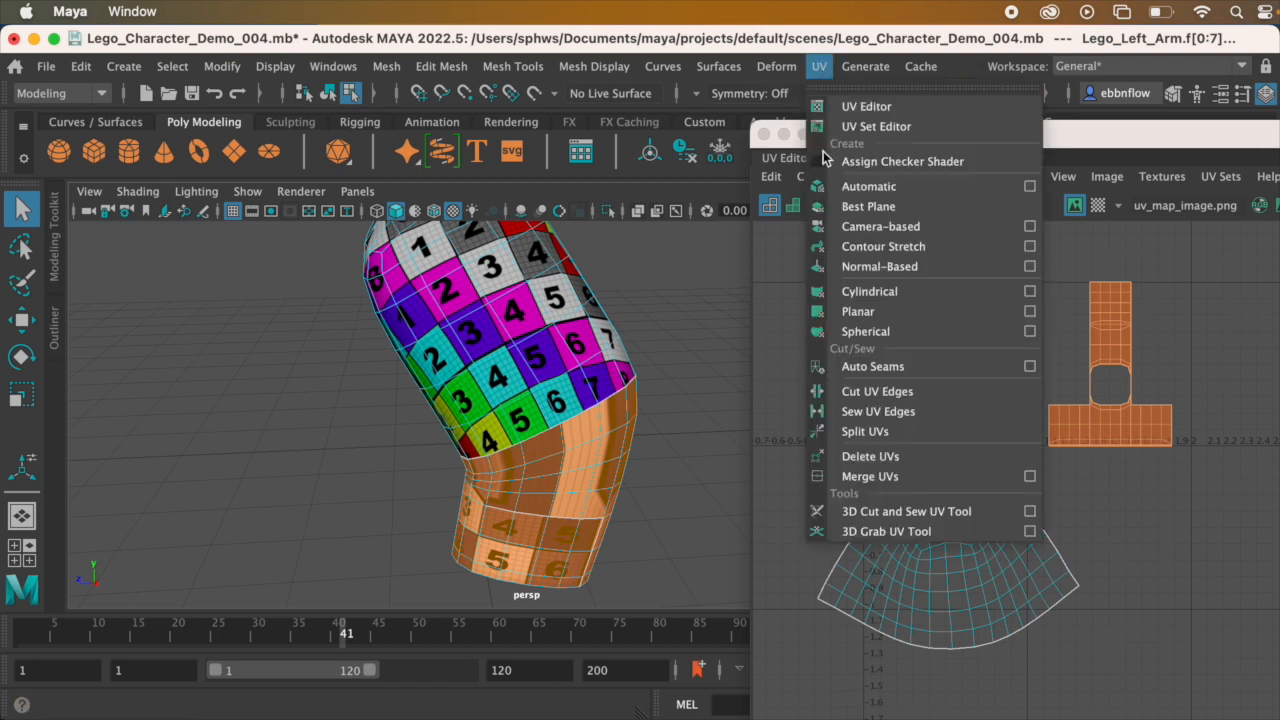
click(860, 291)
alt+drag(642, 498, 566, 425)
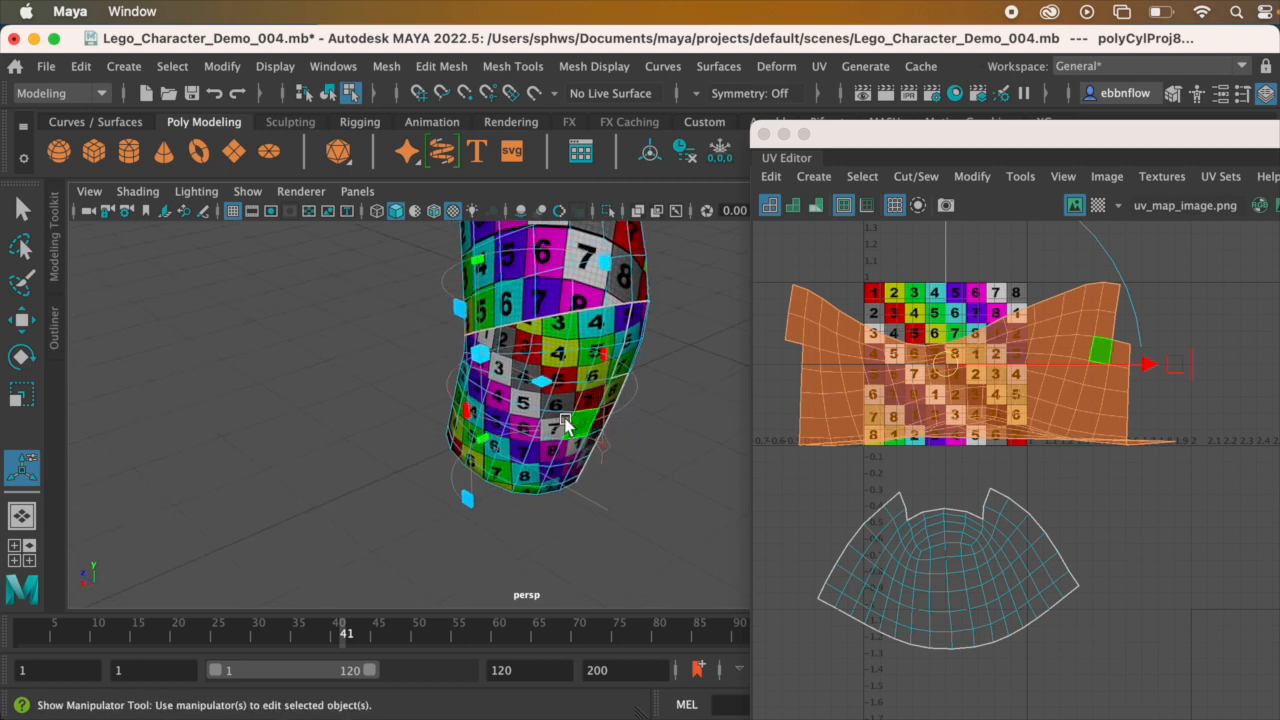
drag(467, 411, 627, 415)
alt+drag(476, 443, 548, 440)
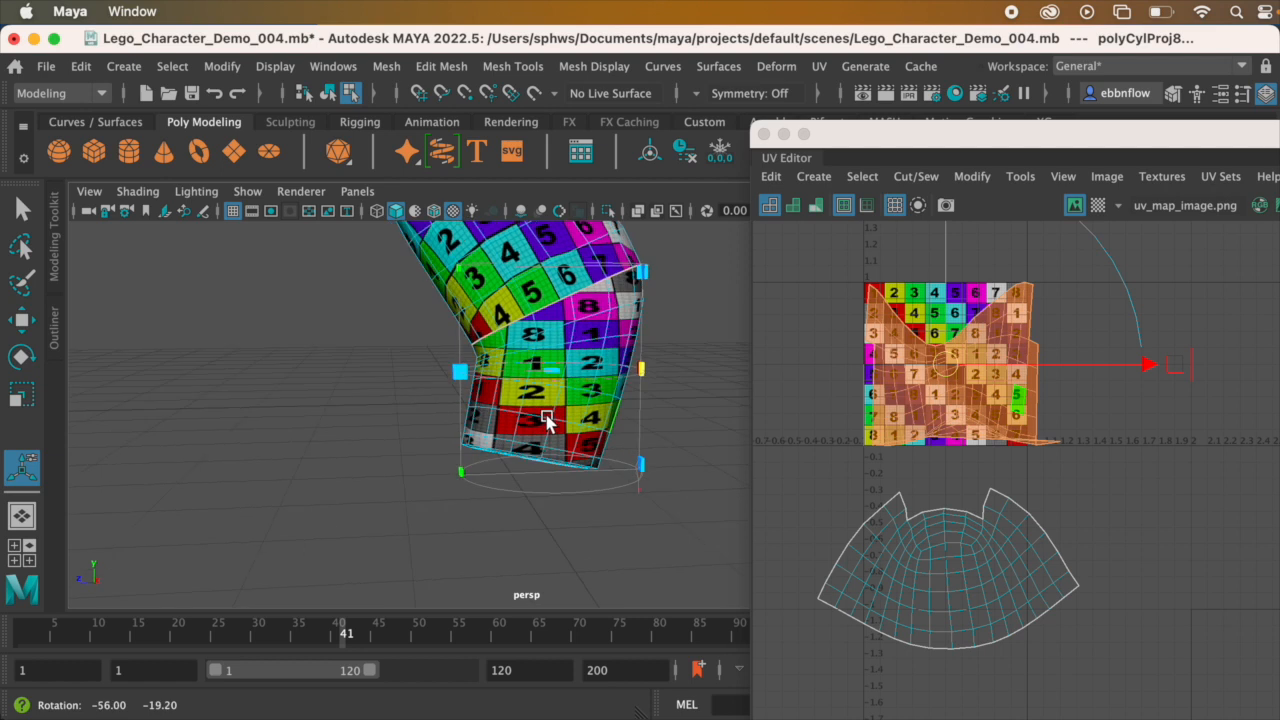
Step: Switch the lower arm's cylindrical projection to its combined move, rotate and scale manipulator
key(space)
key(space)
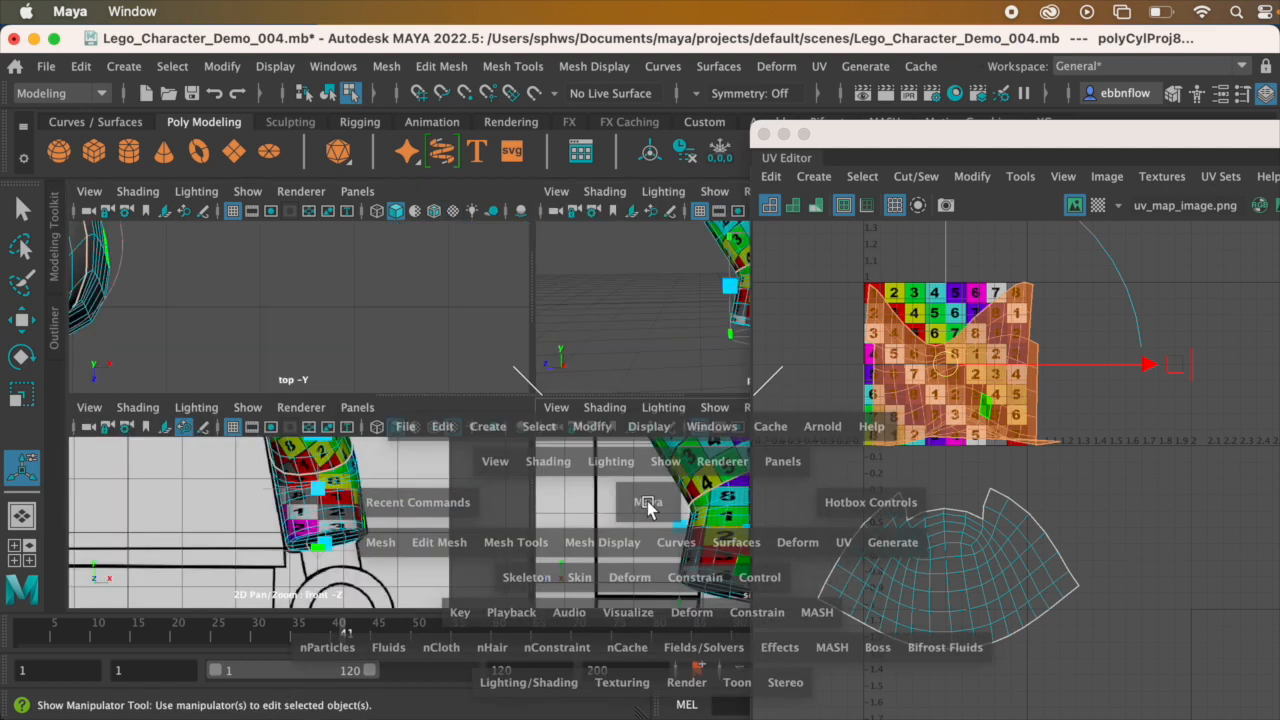
scroll(513, 445, down, 10)
key(space)
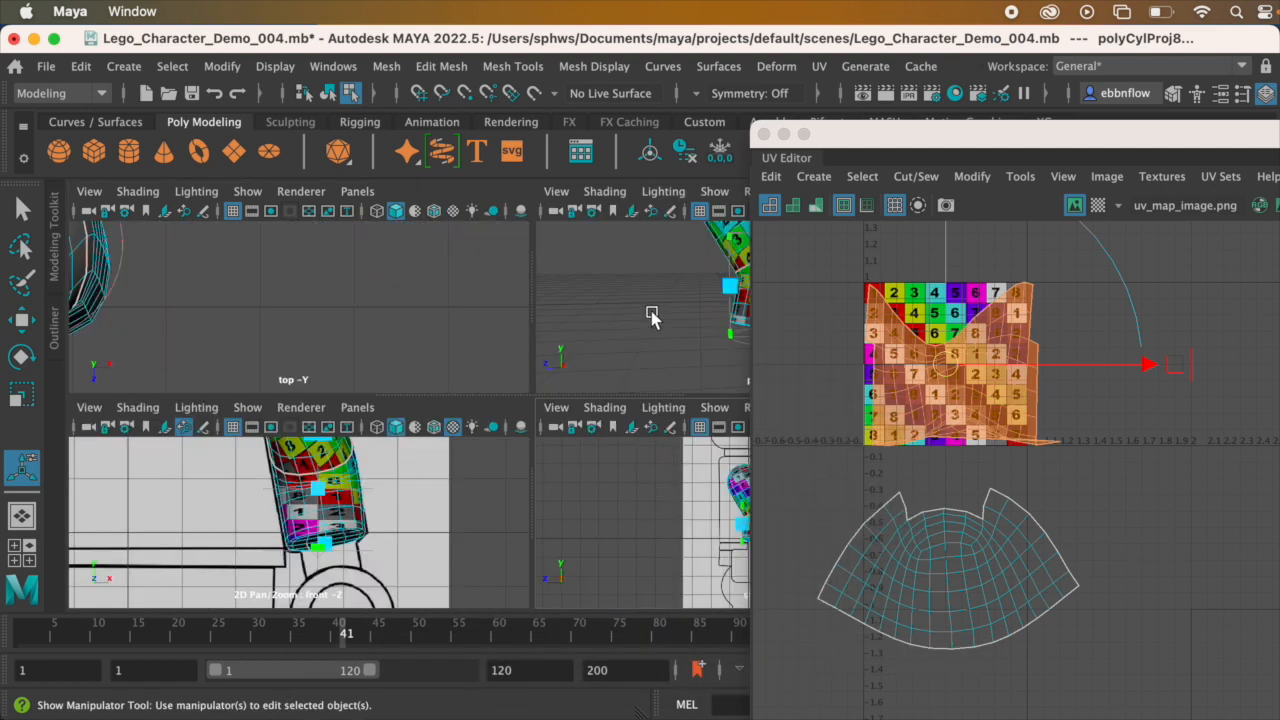
key(space)
alt+drag(576, 390, 534, 398)
alt+drag(608, 482, 569, 514)
scroll(568, 543, up, 5)
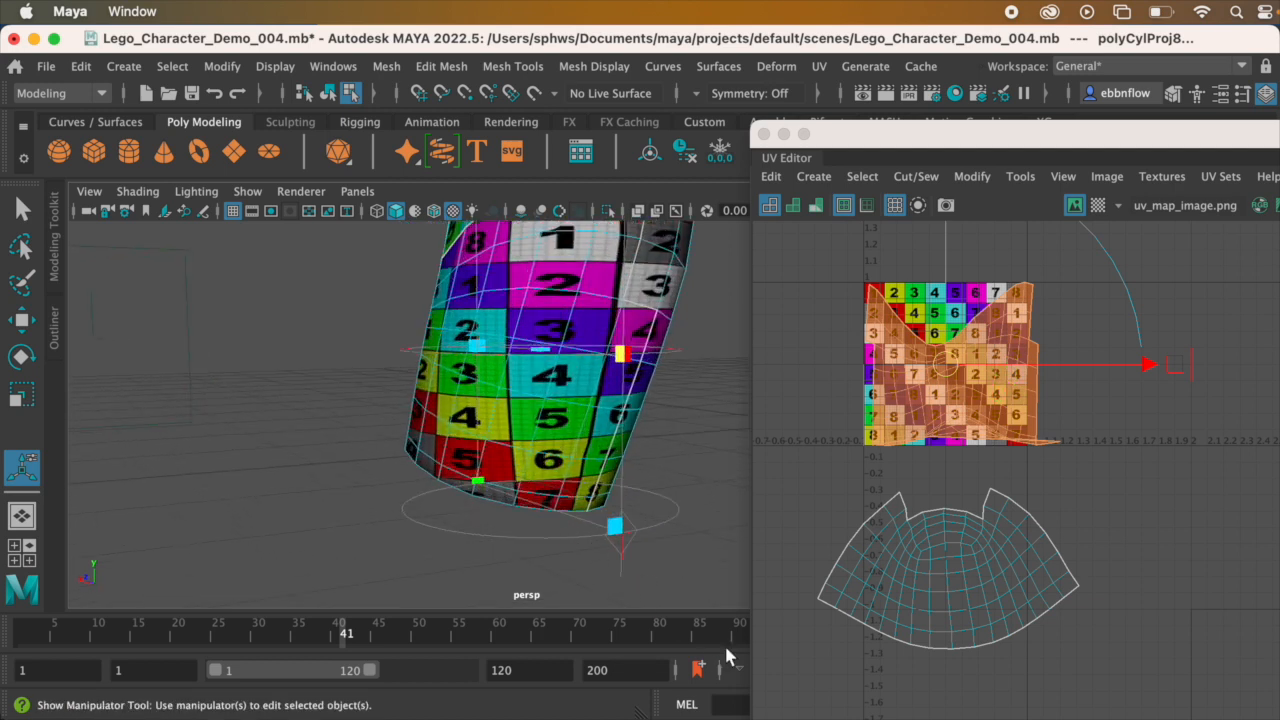
click(615, 527)
Step: In the side view, reposition the cylindrical projection over the forearm and rotate it about -12.3 degrees to follow the forearm's tilt
key(space)
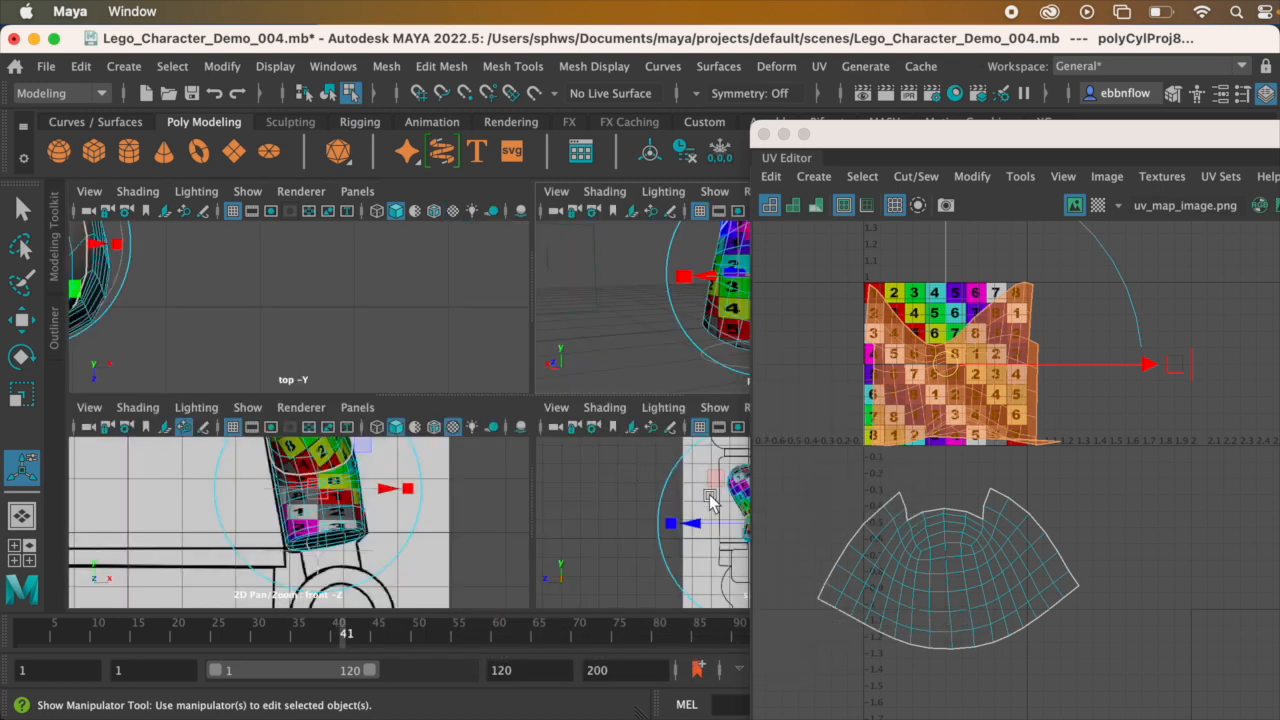
key(space)
scroll(549, 432, up, 8)
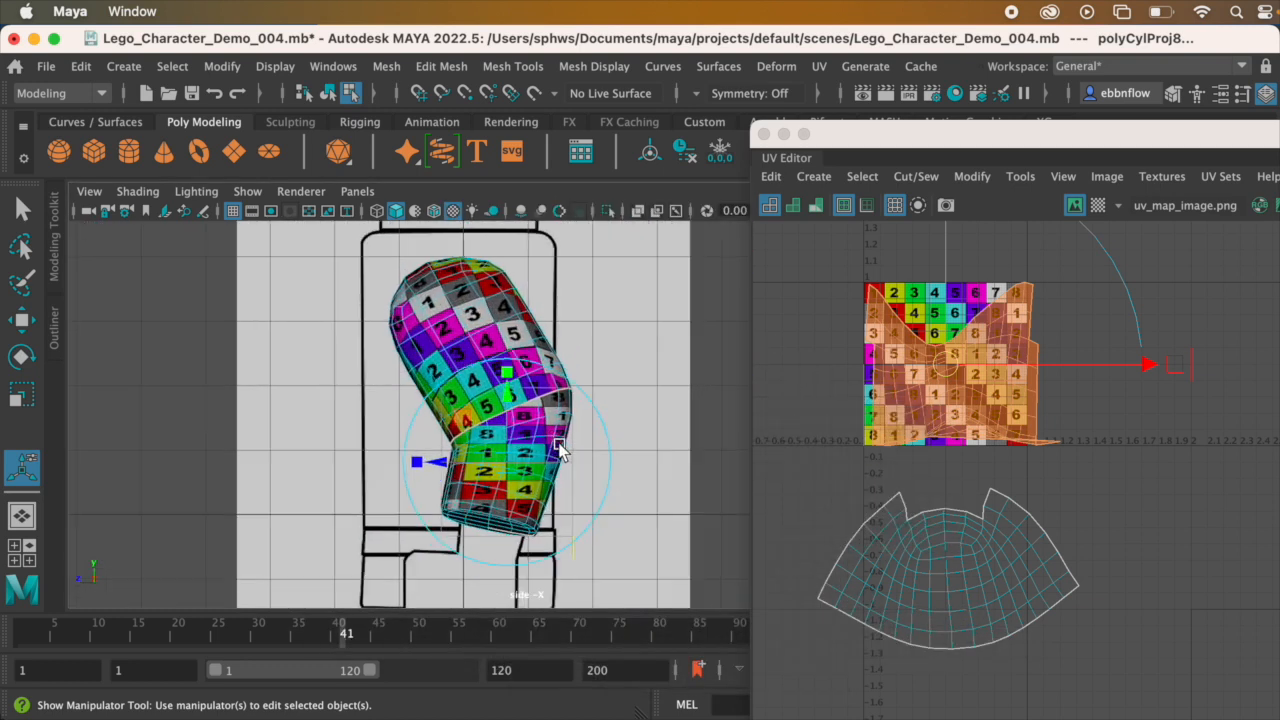
scroll(634, 347, down, 5)
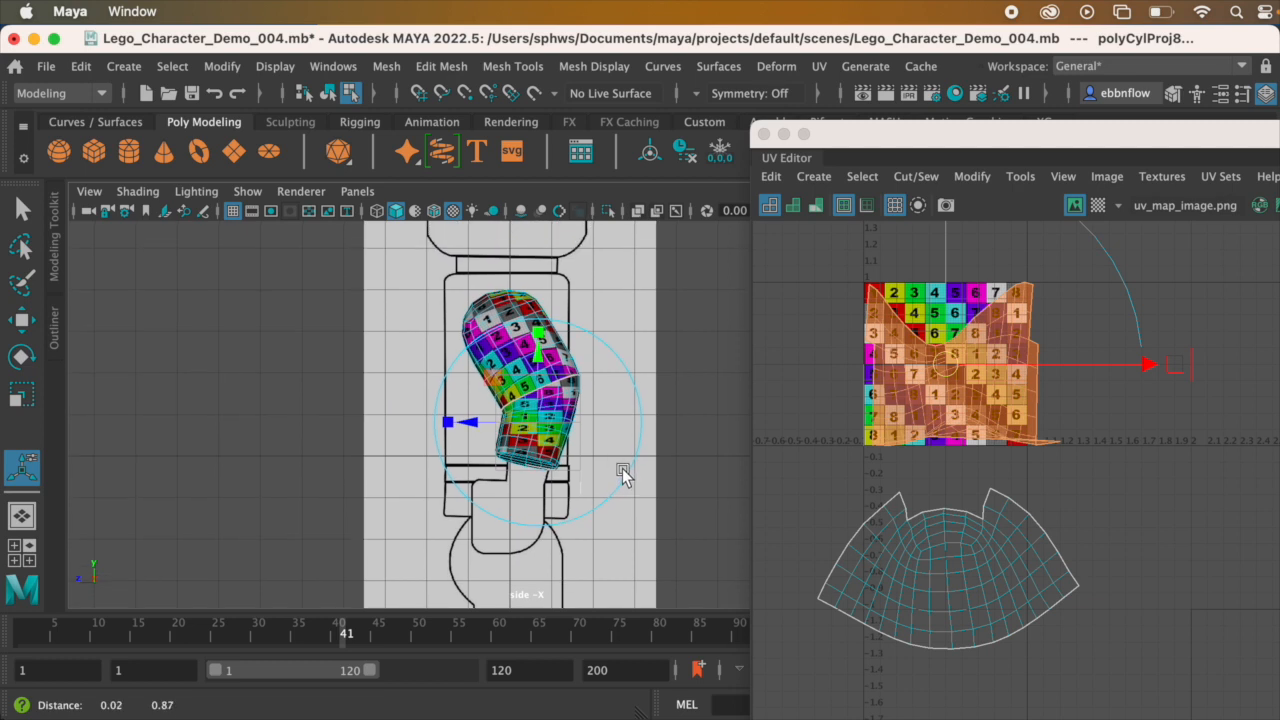
mouse_move(605, 347)
mouse_down()
mouse_move(610, 367)
mouse_move(625, 360)
mouse_up()
scroll(577, 400, up, 3)
scroll(600, 392, up, 1)
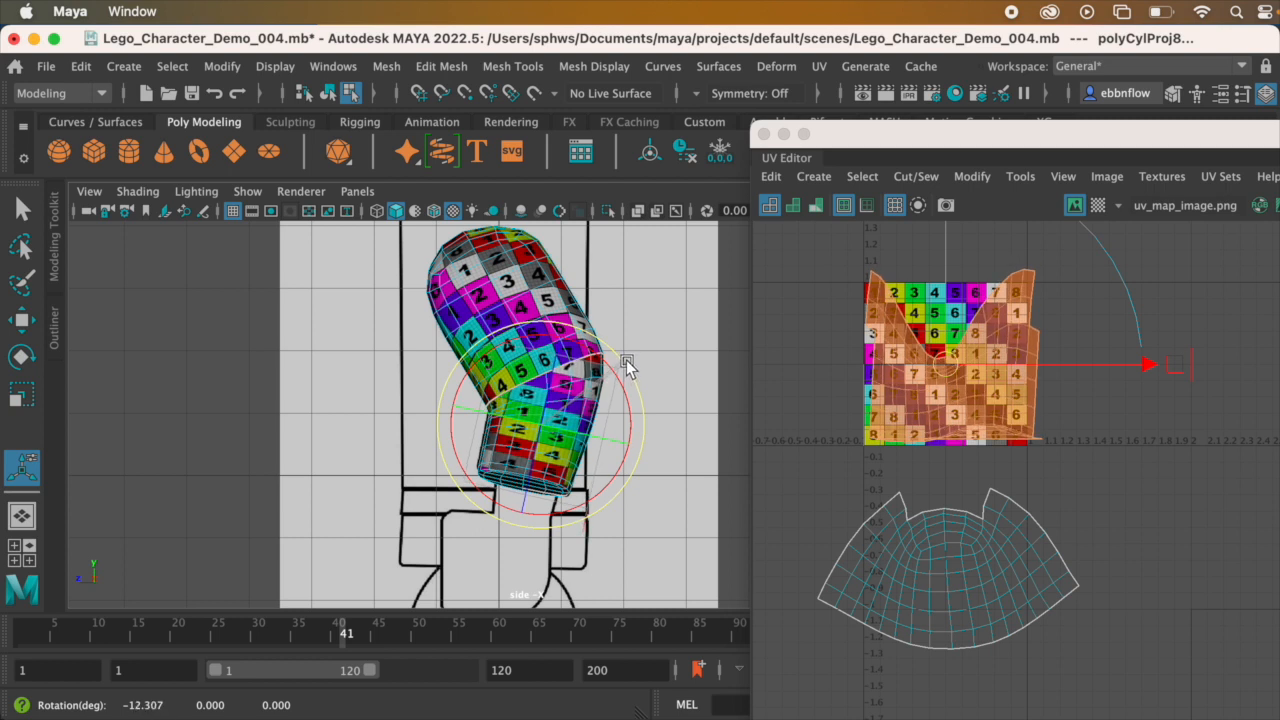
Step: In the front view, align the cylindrical projection with the lower arm, rotating it about 10 degrees around Z
key(space)
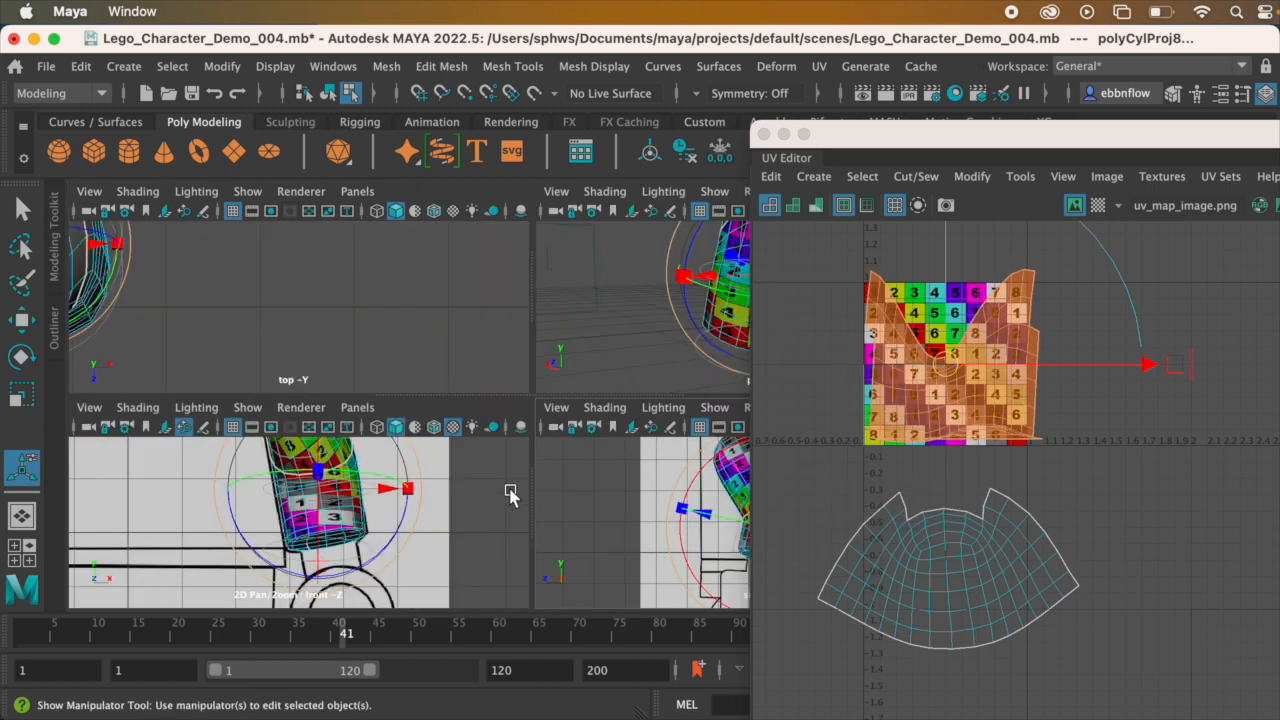
key(space)
scroll(542, 460, down, 8)
scroll(575, 423, up, 7)
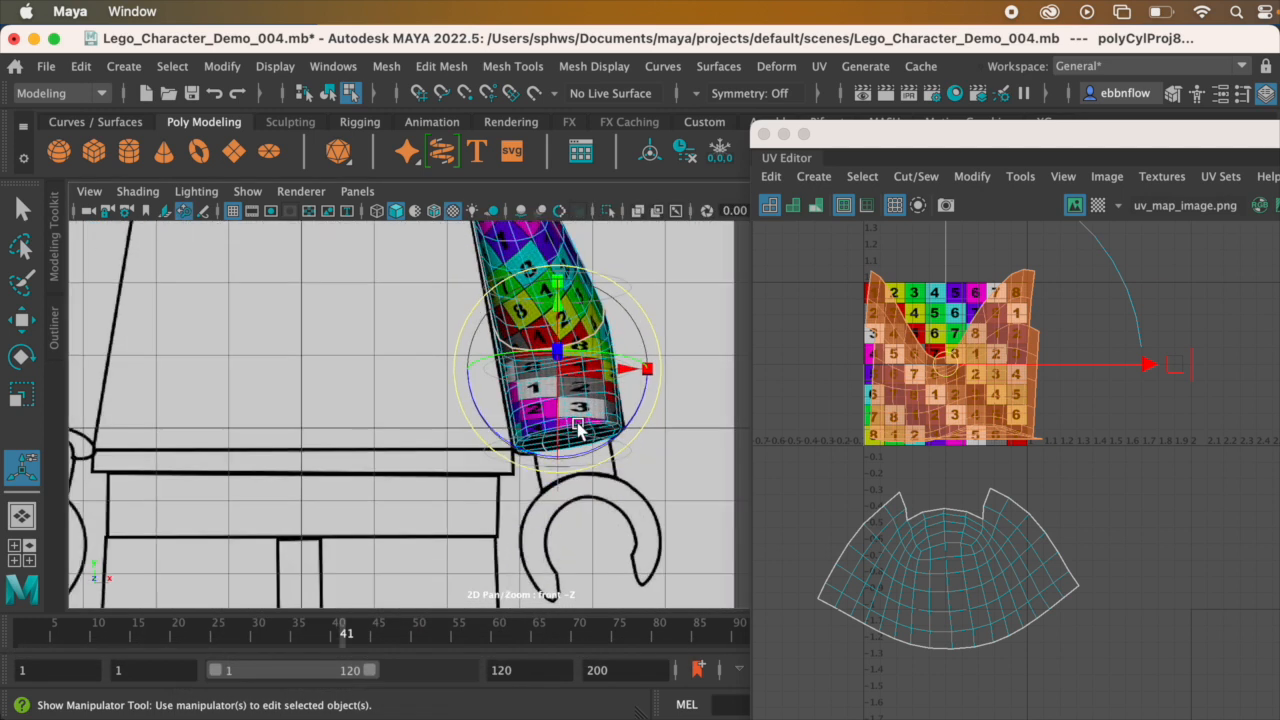
alt+middle_drag(623, 356, 629, 412)
scroll(609, 484, up, 2)
alt+middle_drag(608, 473, 606, 450)
scroll(610, 460, up, 2)
drag(620, 465, 637, 451)
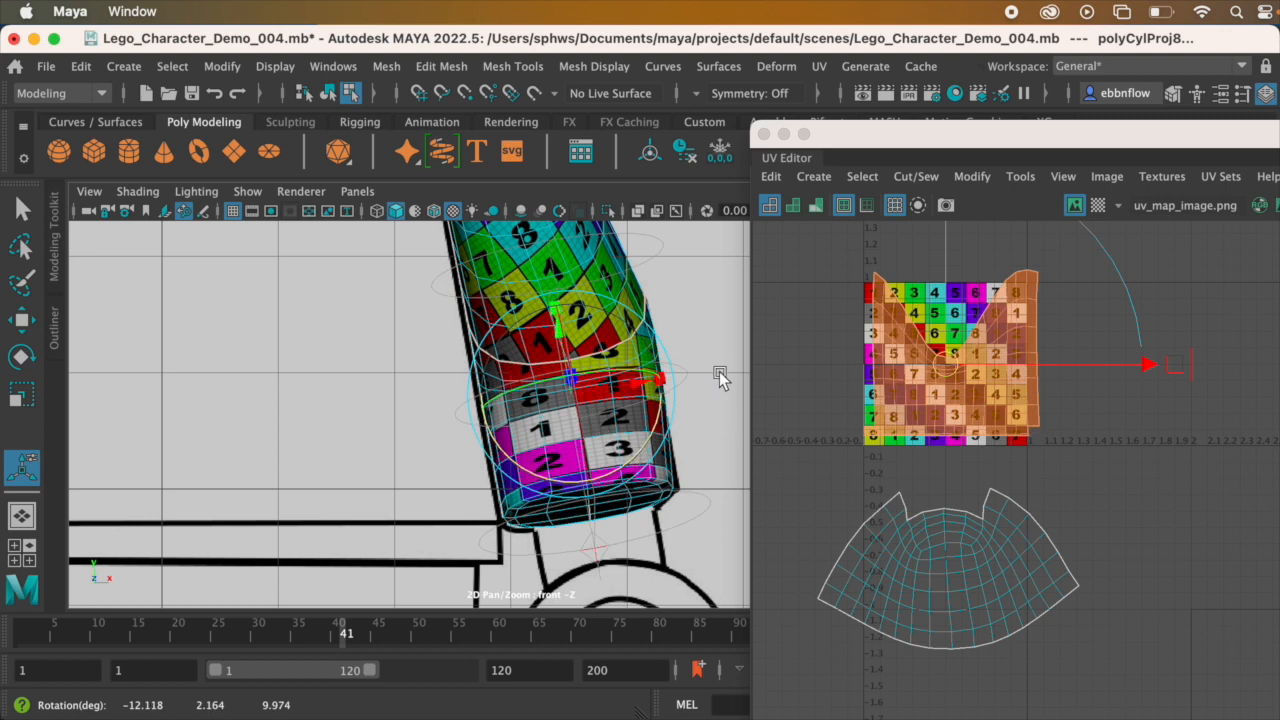
Step: Return to the perspective view and switch the lower arm's cylindrical projection back to its sweep and height handles
key(space)
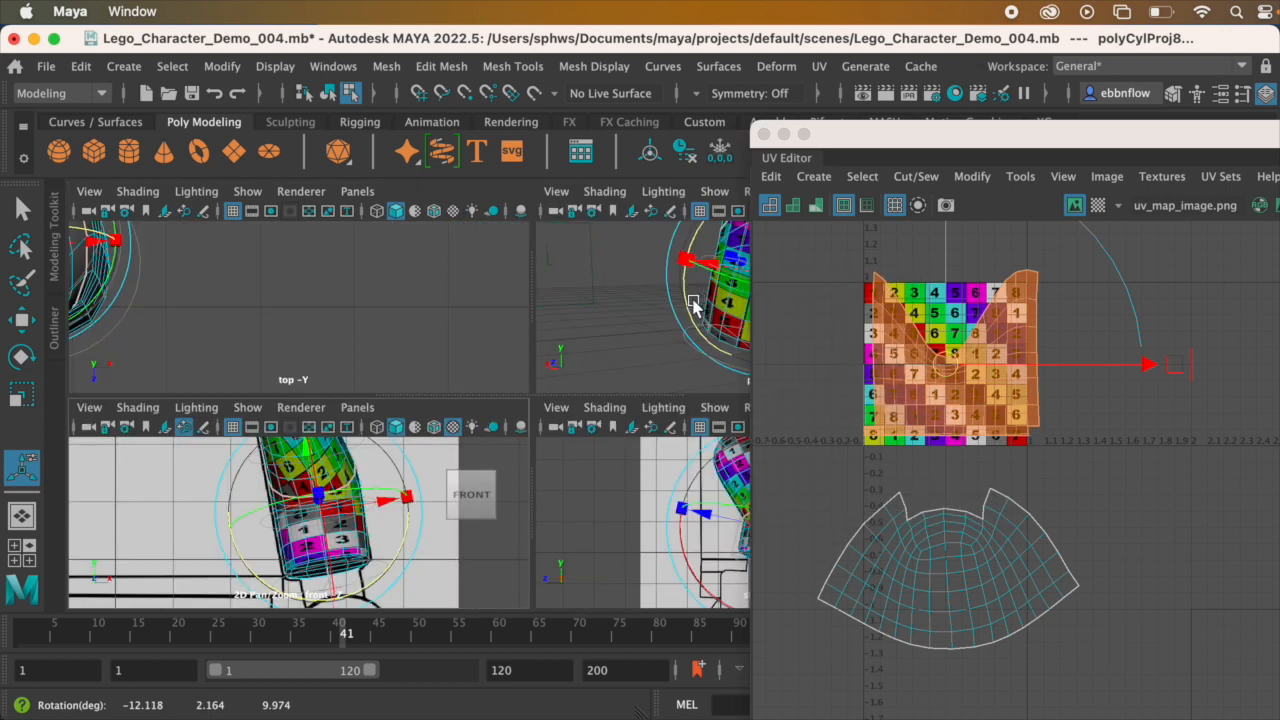
key(space)
alt+drag(480, 400, 455, 565)
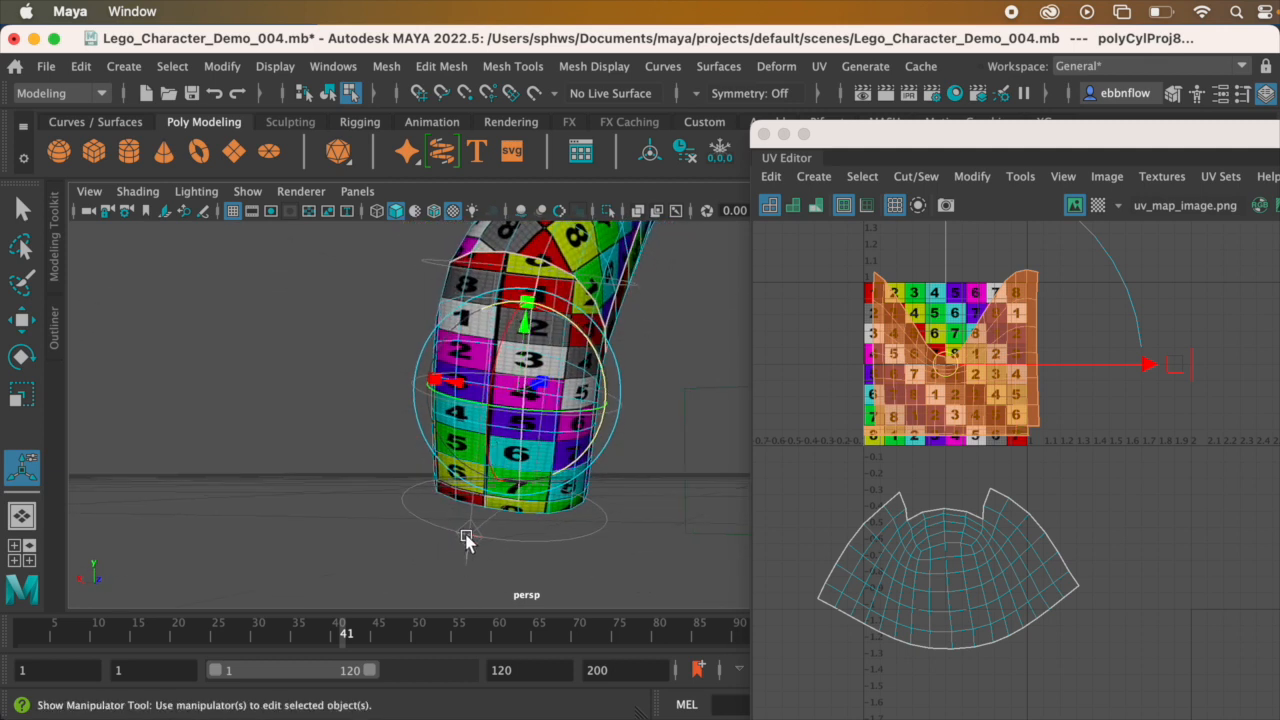
click(466, 537)
alt+drag(469, 427, 442, 405)
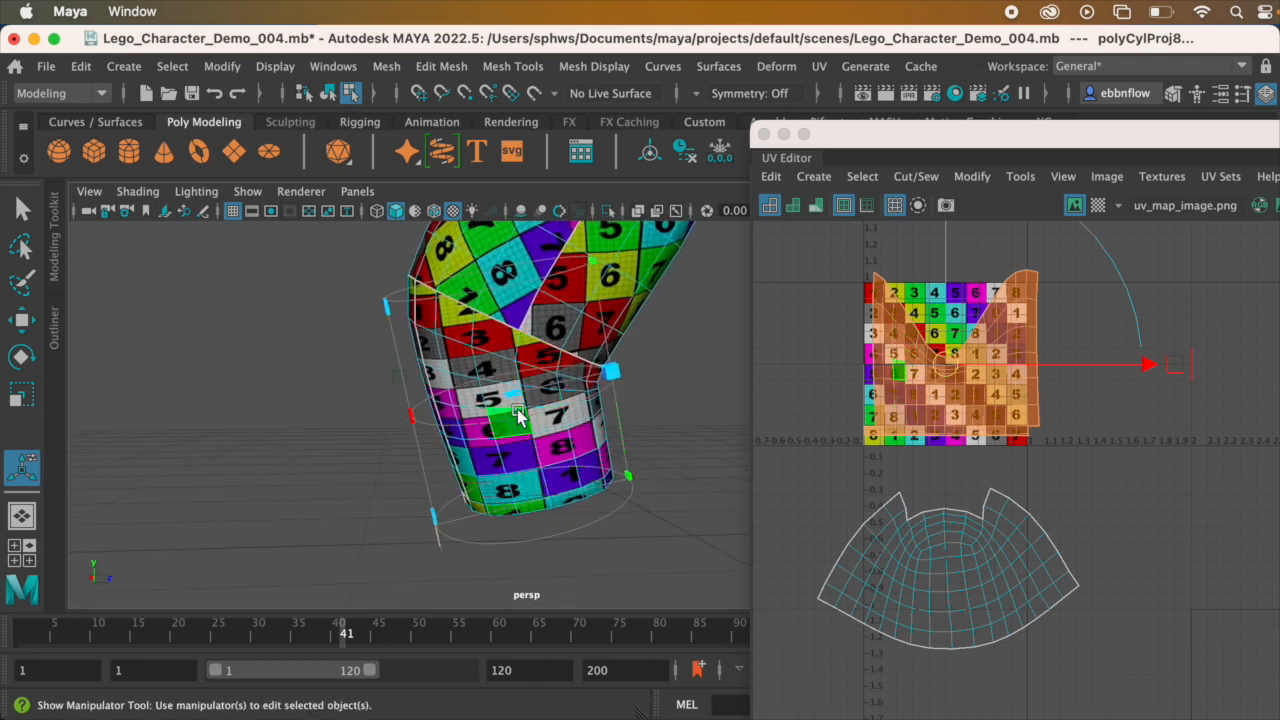
alt+drag(452, 455, 422, 437)
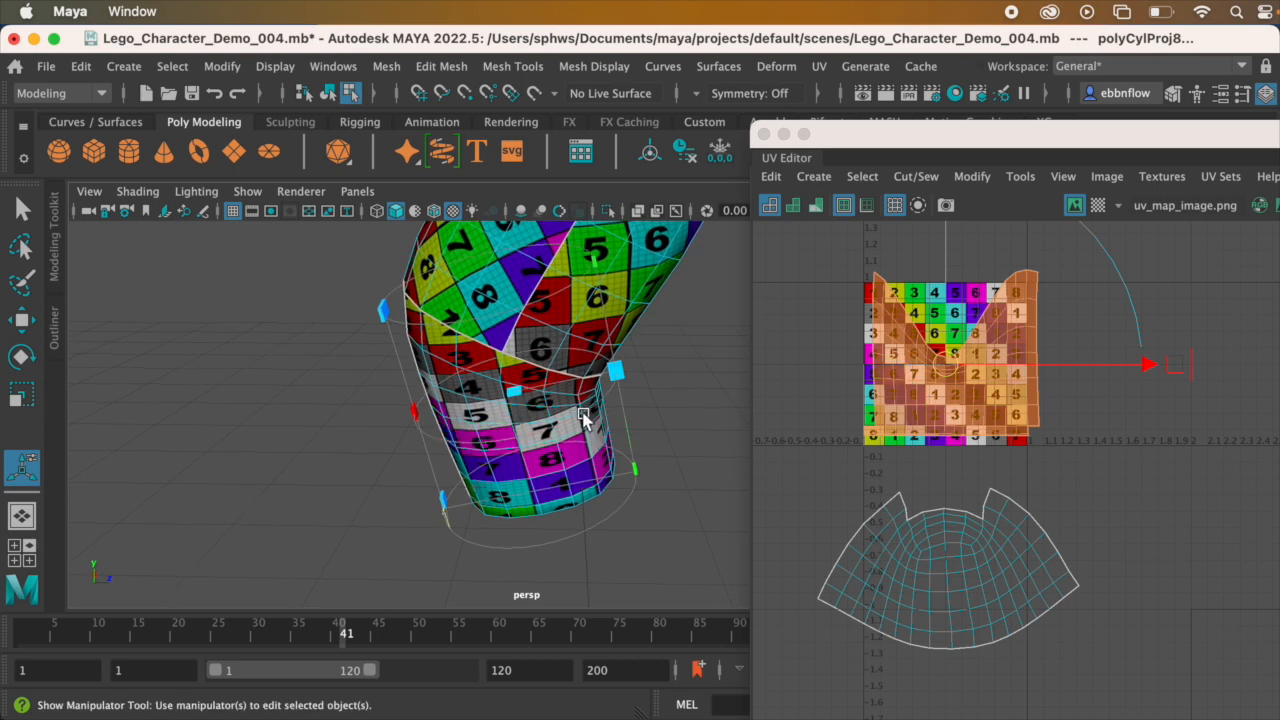
Step: Adjust the cylindrical projection's sweep so the lower arm's UVs wrap fully around the forearm and meet at the seam
drag(583, 412, 629, 346)
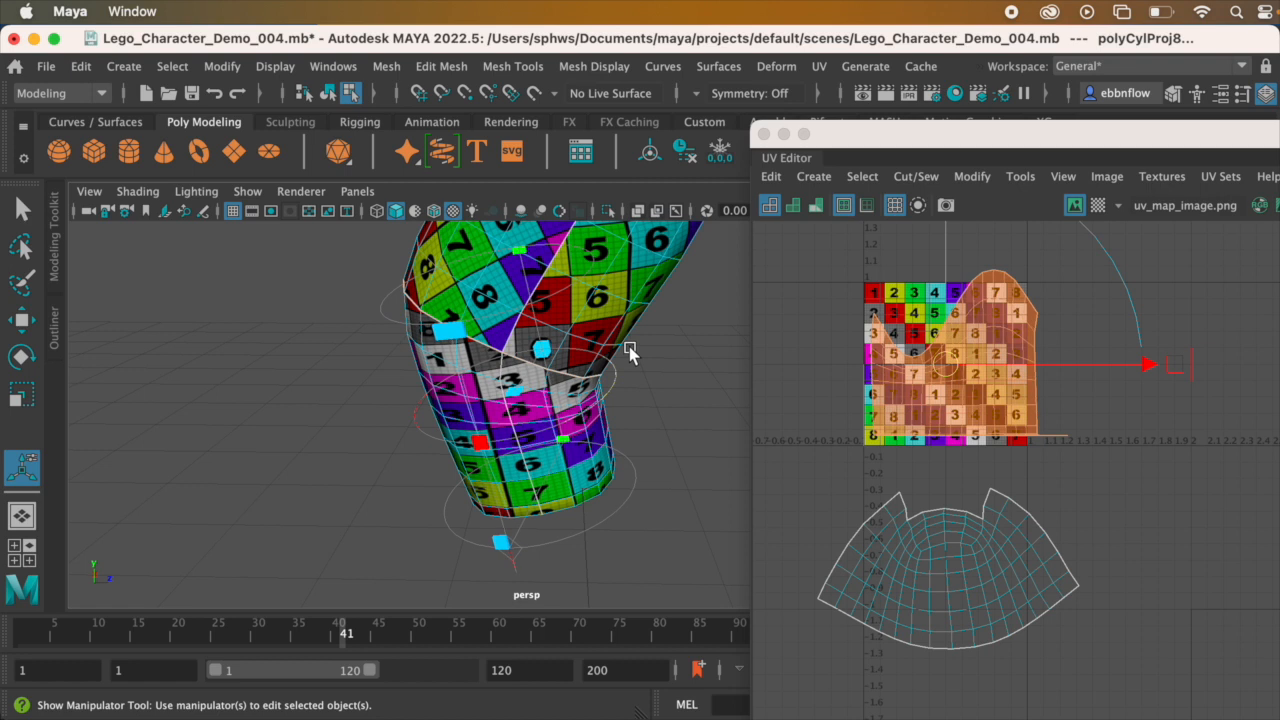
alt+drag(545, 442, 560, 392)
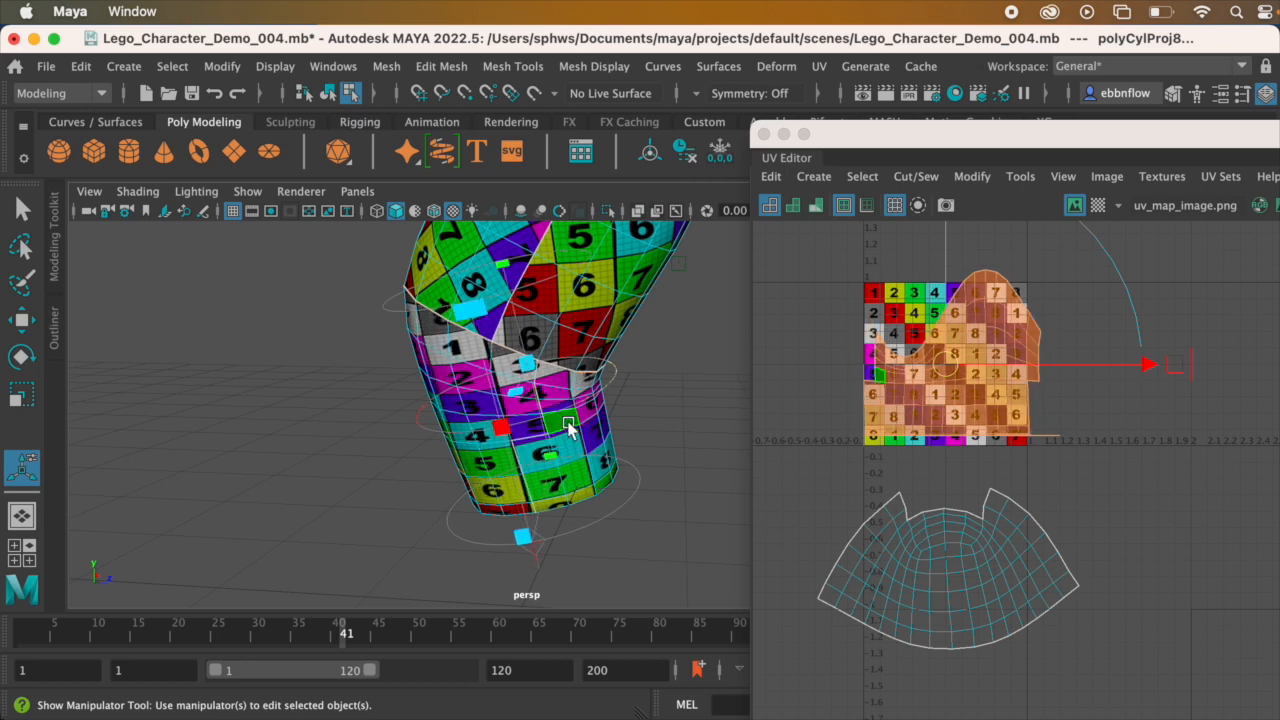
scroll(555, 425, up, 3)
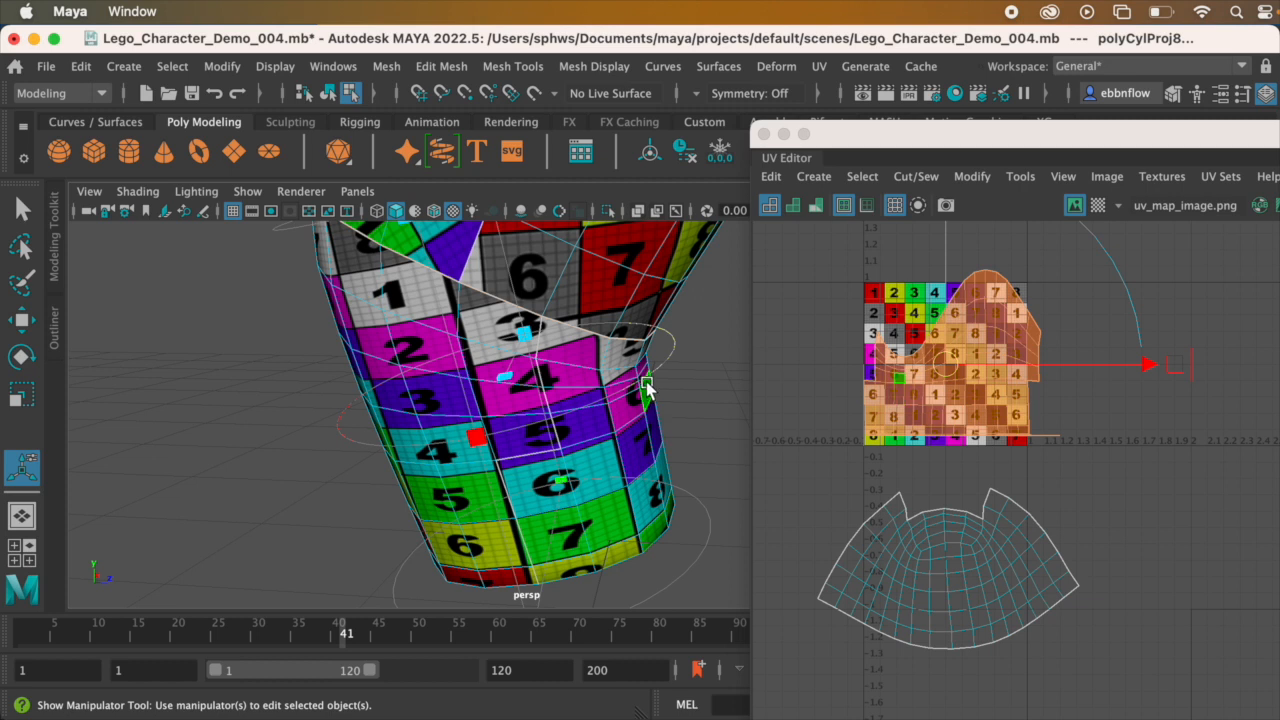
drag(647, 375, 642, 380)
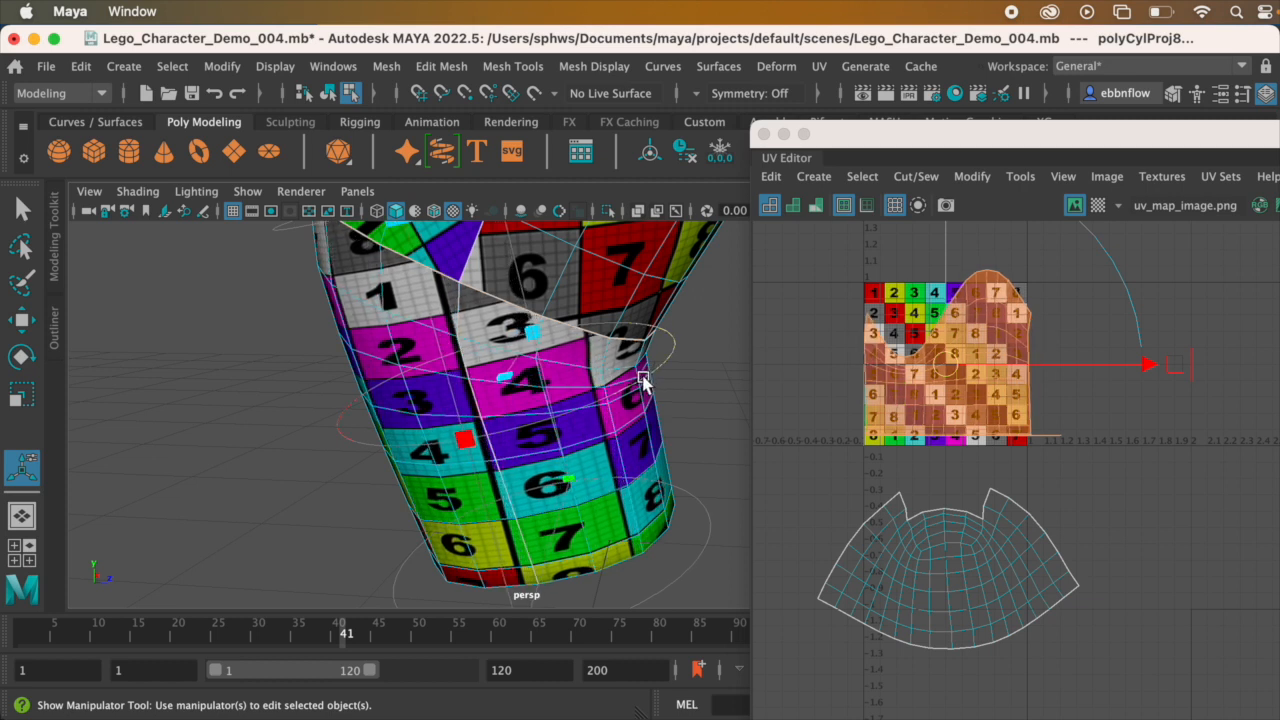
scroll(480, 412, down, 3)
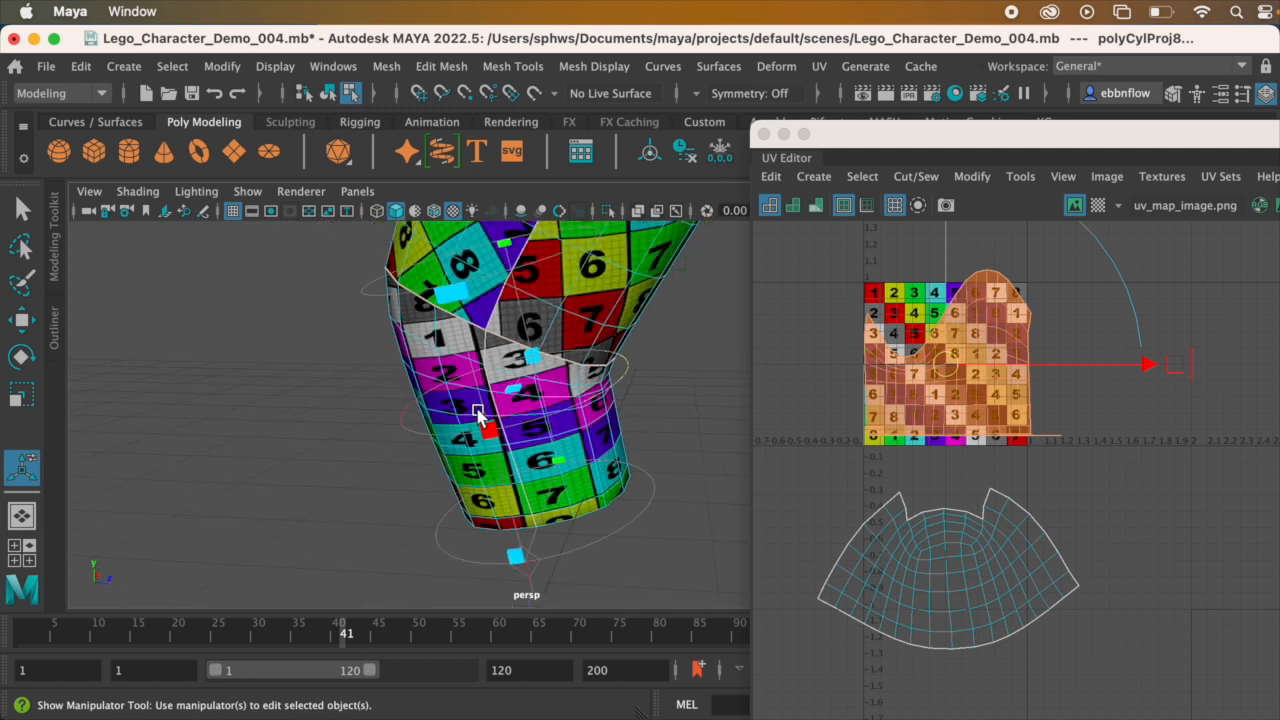
alt+drag(507, 362, 751, 366)
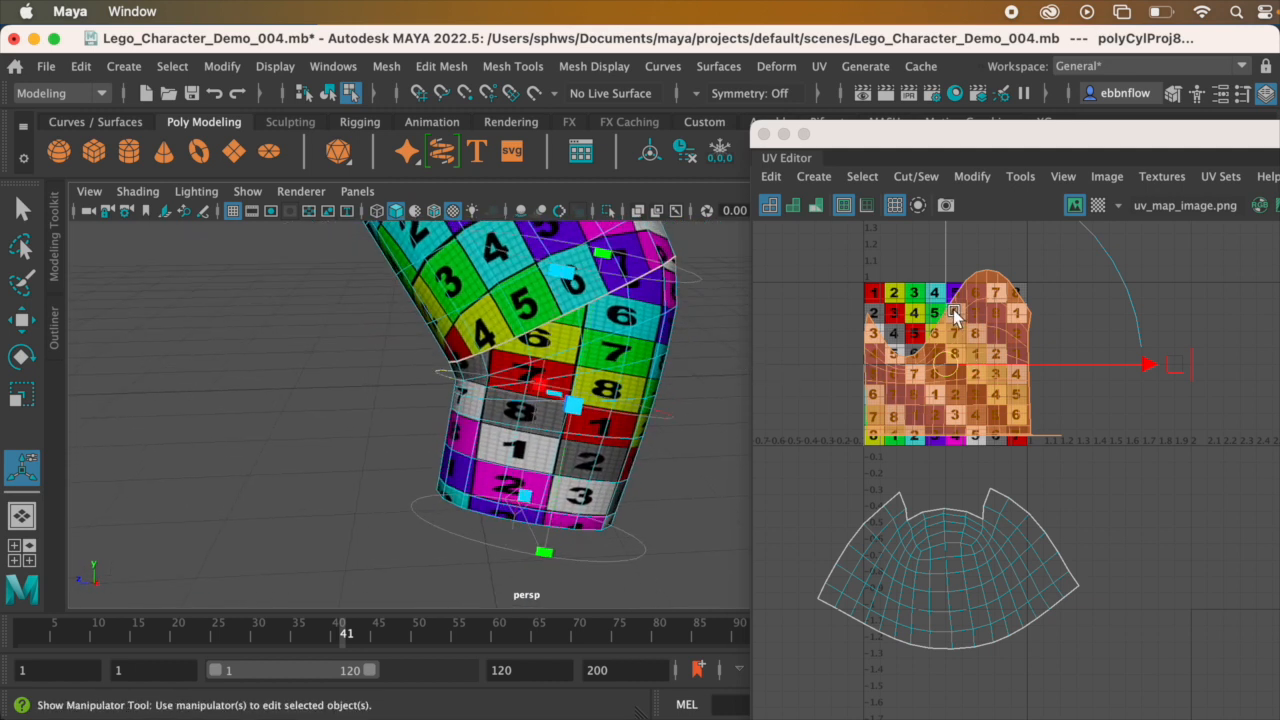
Step: Move the lower-arm UV shell out of the texture square and place it just below the upper-arm shell
drag(942, 360, 962, 682)
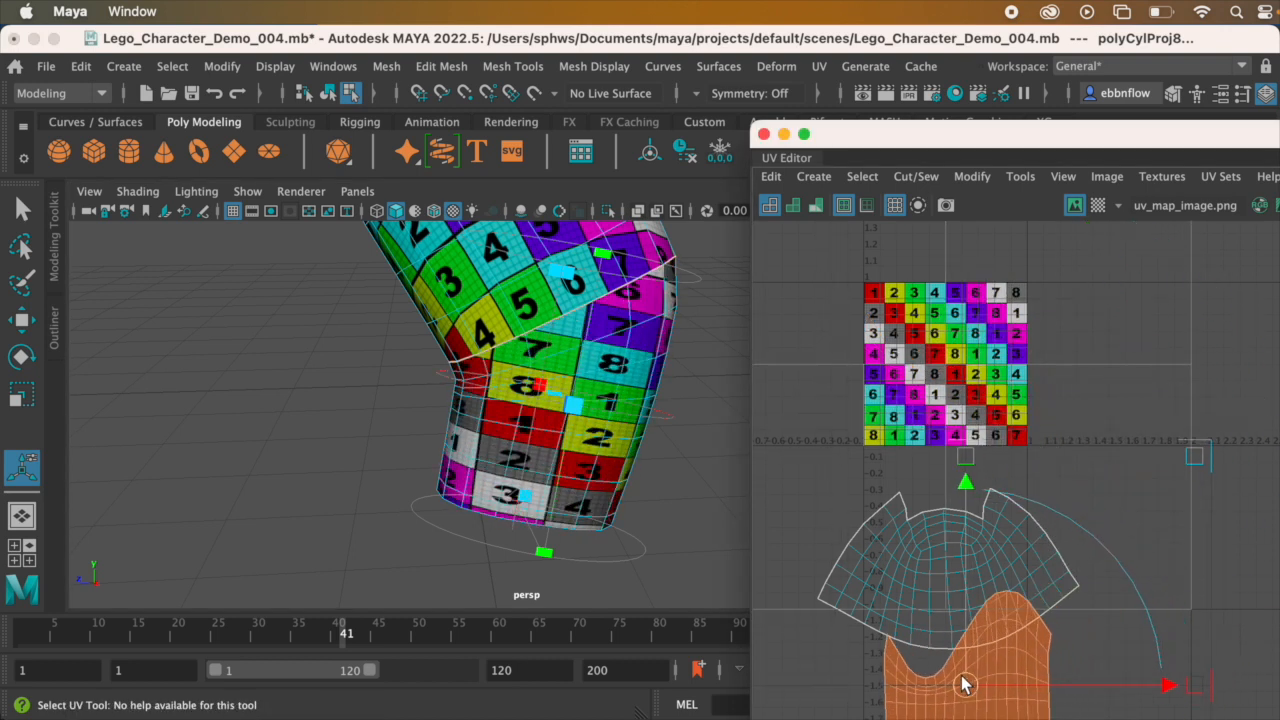
scroll(972, 481, down, 3)
alt+middle_drag(972, 481, 1031, 227)
alt+middle_drag(1032, 385, 1007, 337)
scroll(1010, 411, up, 3)
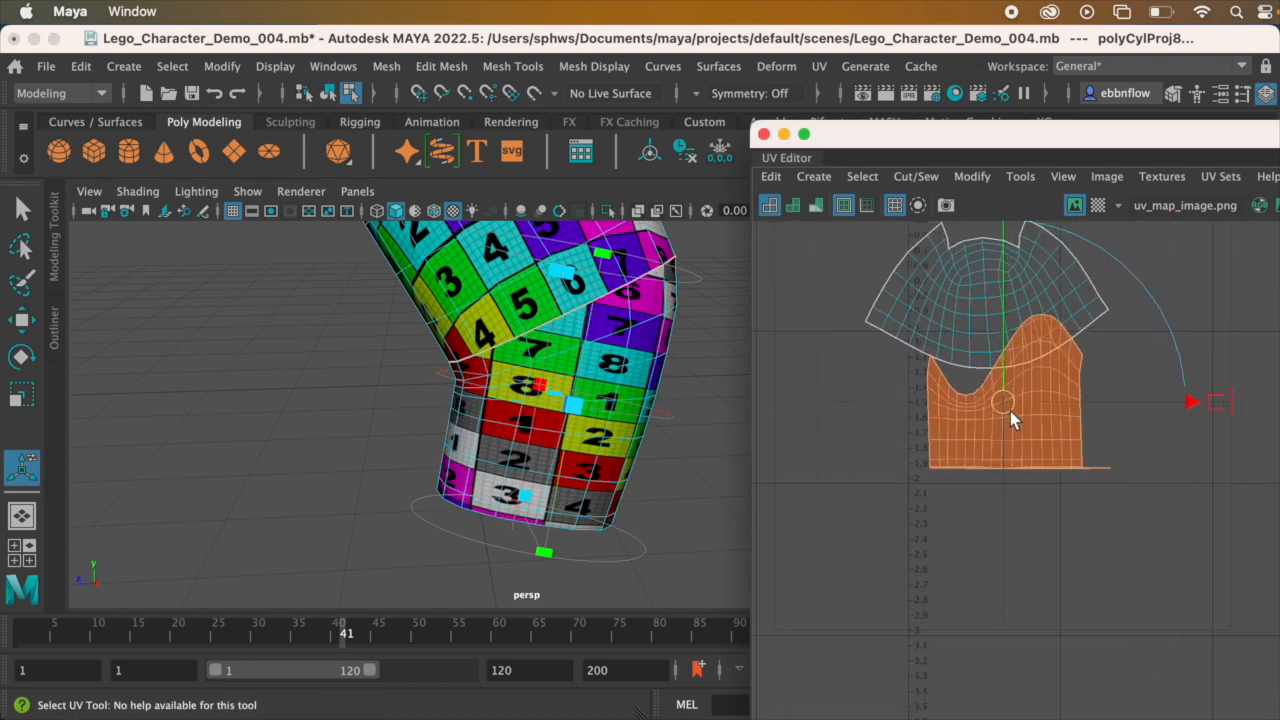
alt+middle_drag(1016, 407, 1000, 457)
drag(1000, 457, 988, 523)
drag(988, 530, 976, 535)
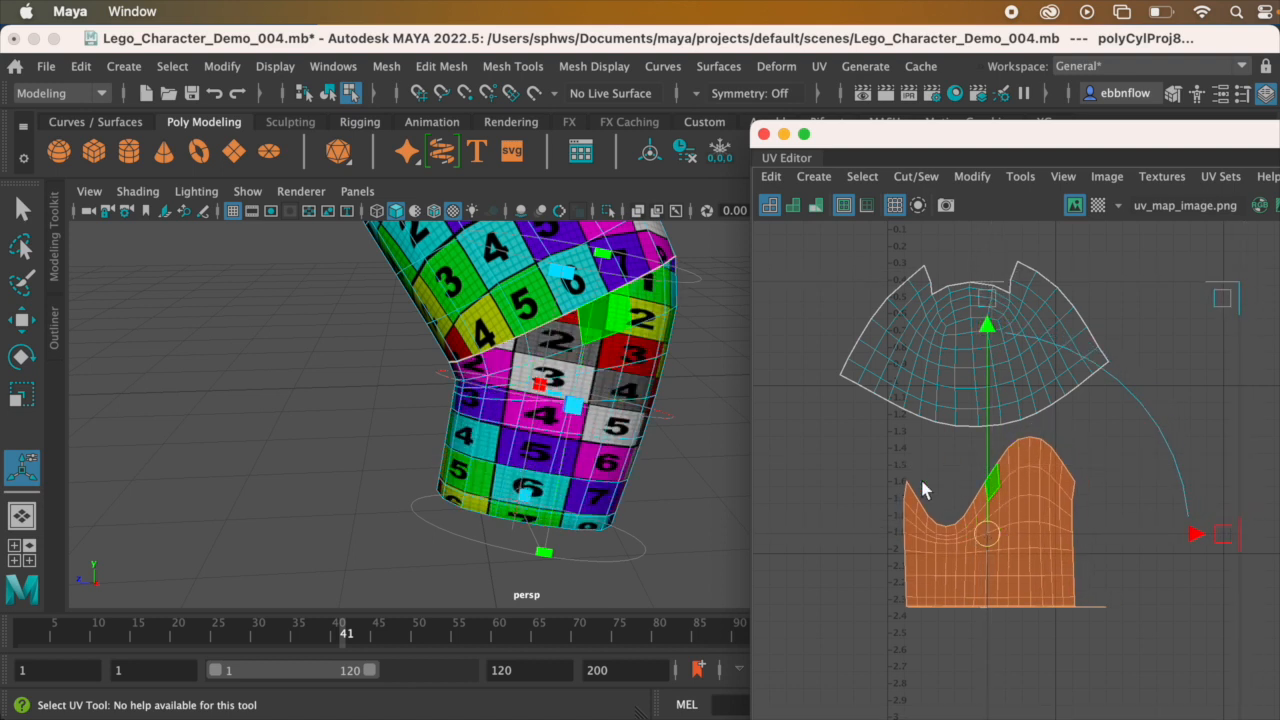
Step: Scale the lower-arm UV shell down vertically to even out the checker squares on the forearm
mouse_move(570, 300)
alt+mouse_down()
mouse_move(620, 298)
mouse_move(588, 305)
alt+mouse_up()
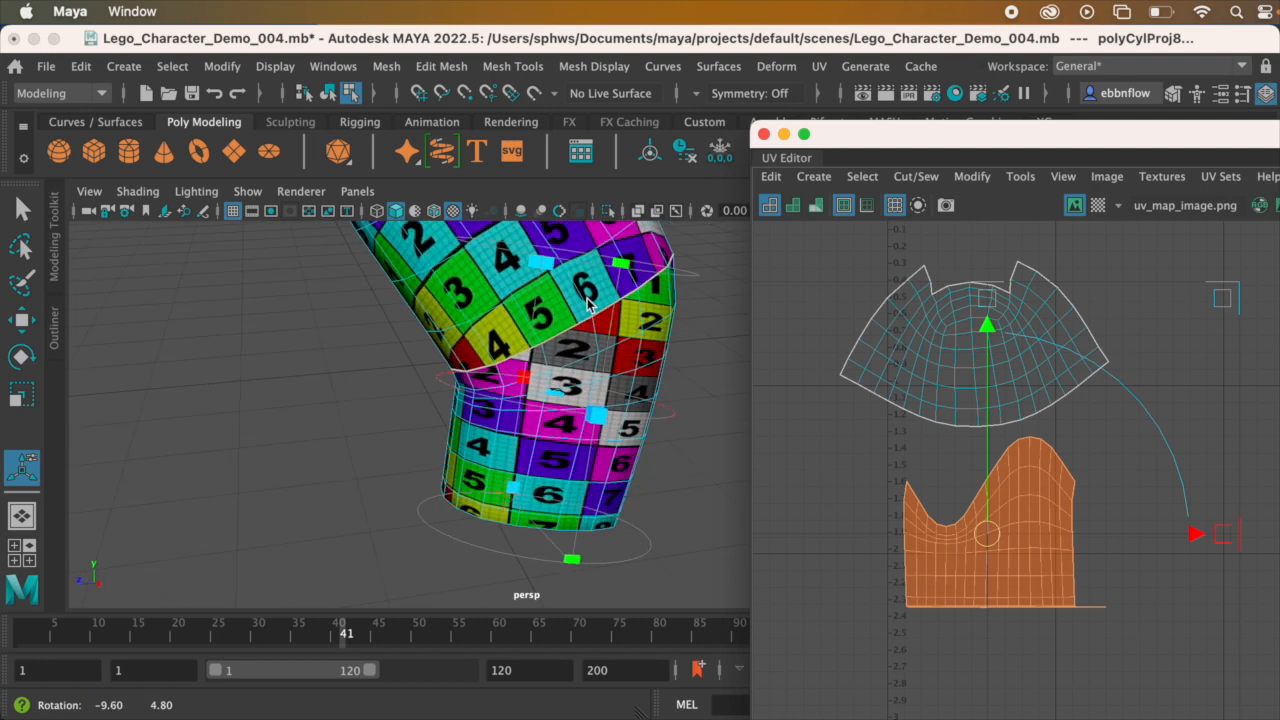
key(r)
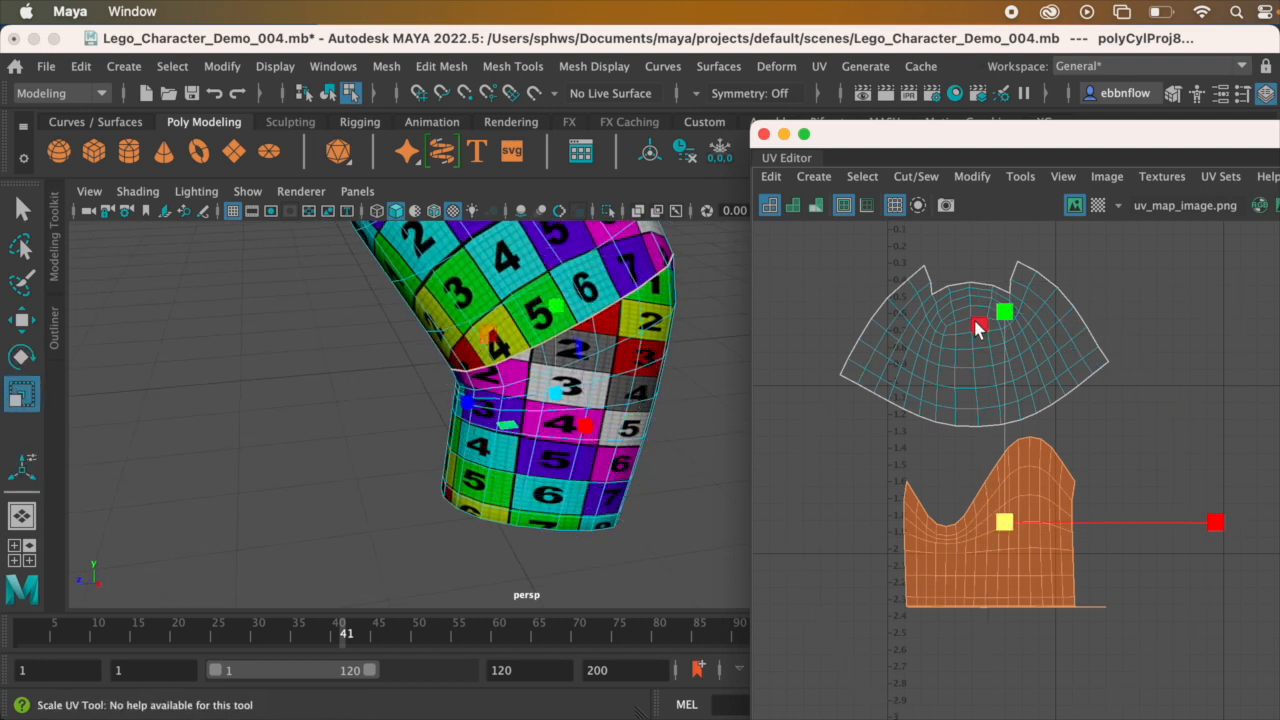
click(1003, 311)
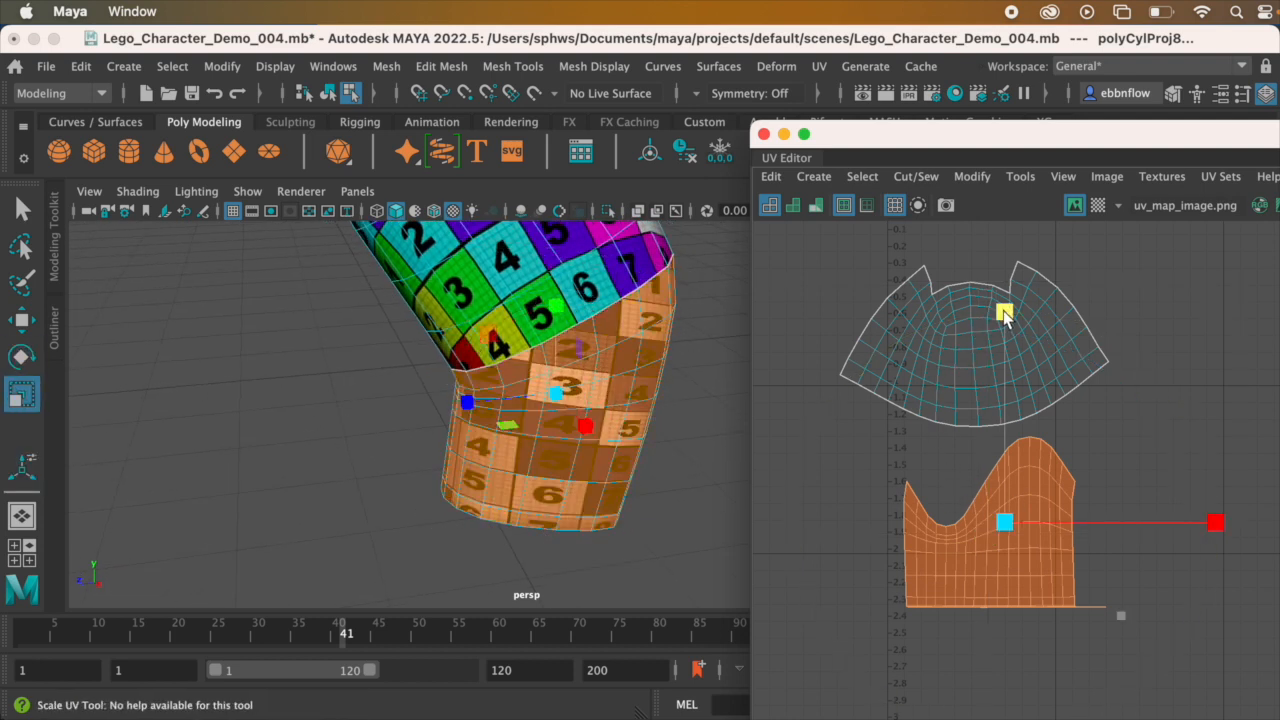
drag(1005, 314, 1008, 395)
alt+drag(617, 415, 758, 388)
scroll(640, 370, up, 4)
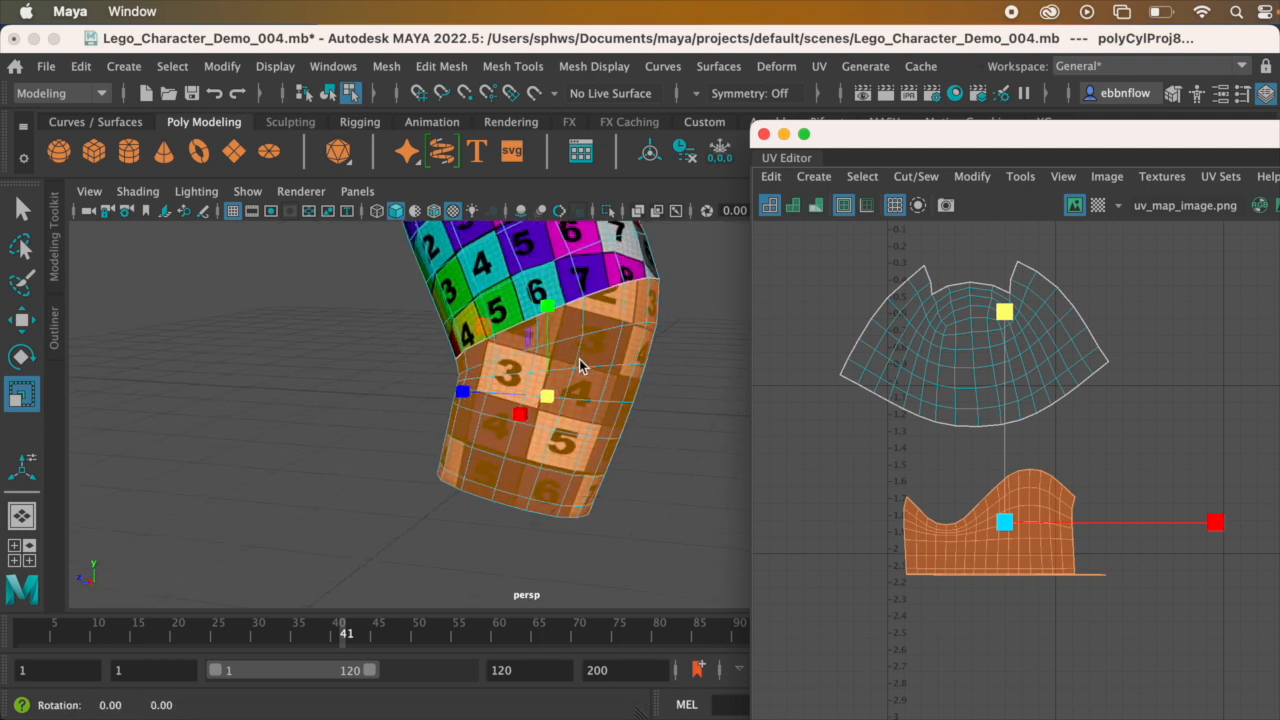
alt+drag(580, 370, 600, 362)
Step: Examine the checker pattern on the wrist end and sides of the lower arm
click(972, 176)
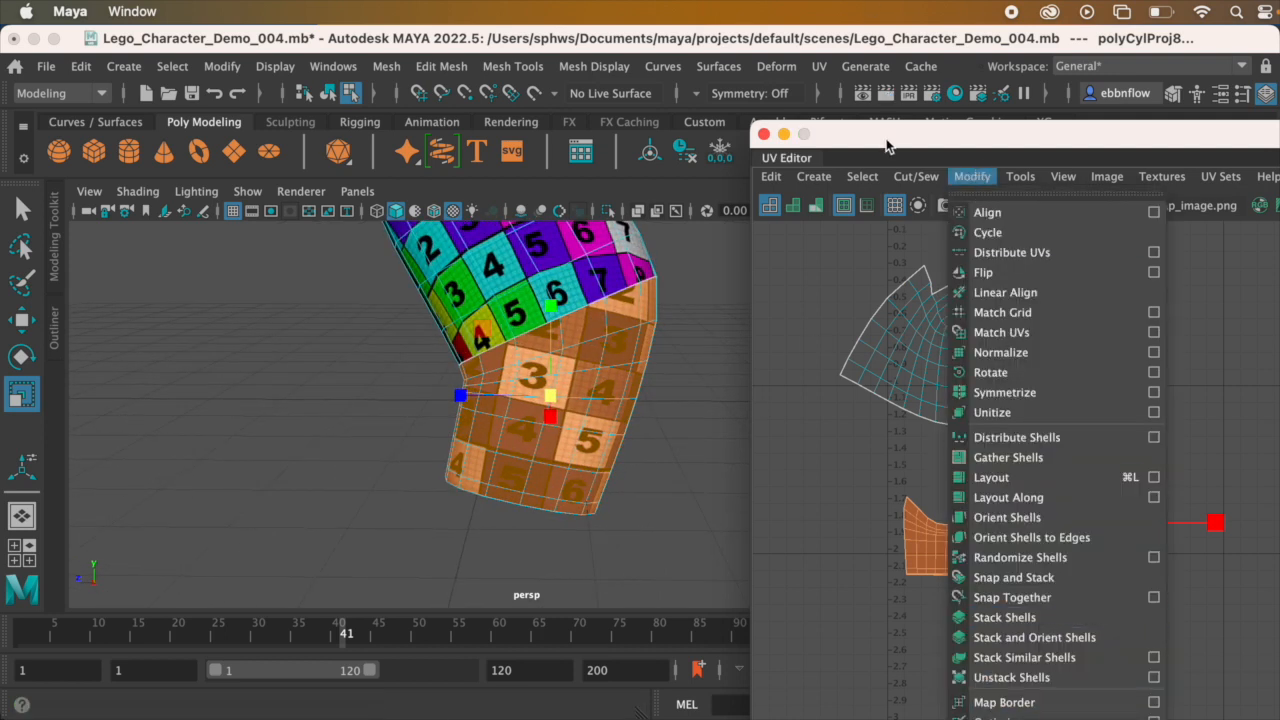
mouse_move(916, 176)
click(910, 282)
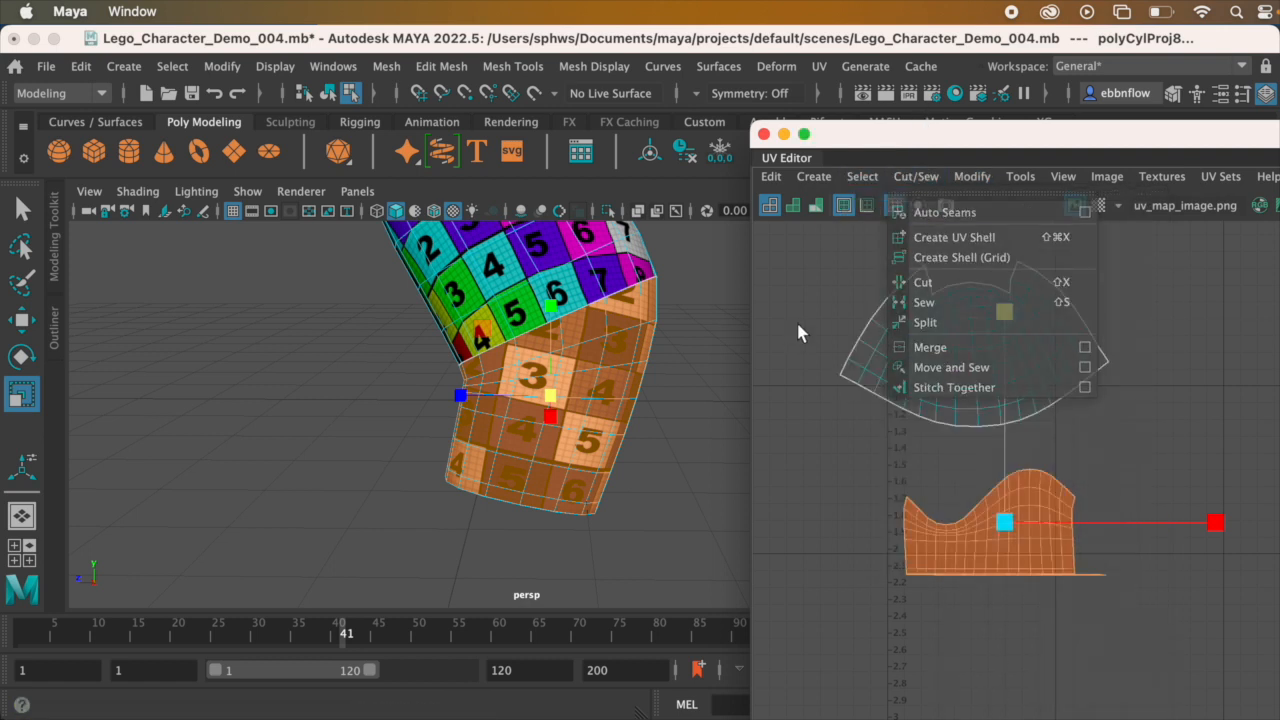
alt+drag(574, 356, 573, 315)
scroll(573, 315, up, 2)
alt+drag(606, 375, 608, 297)
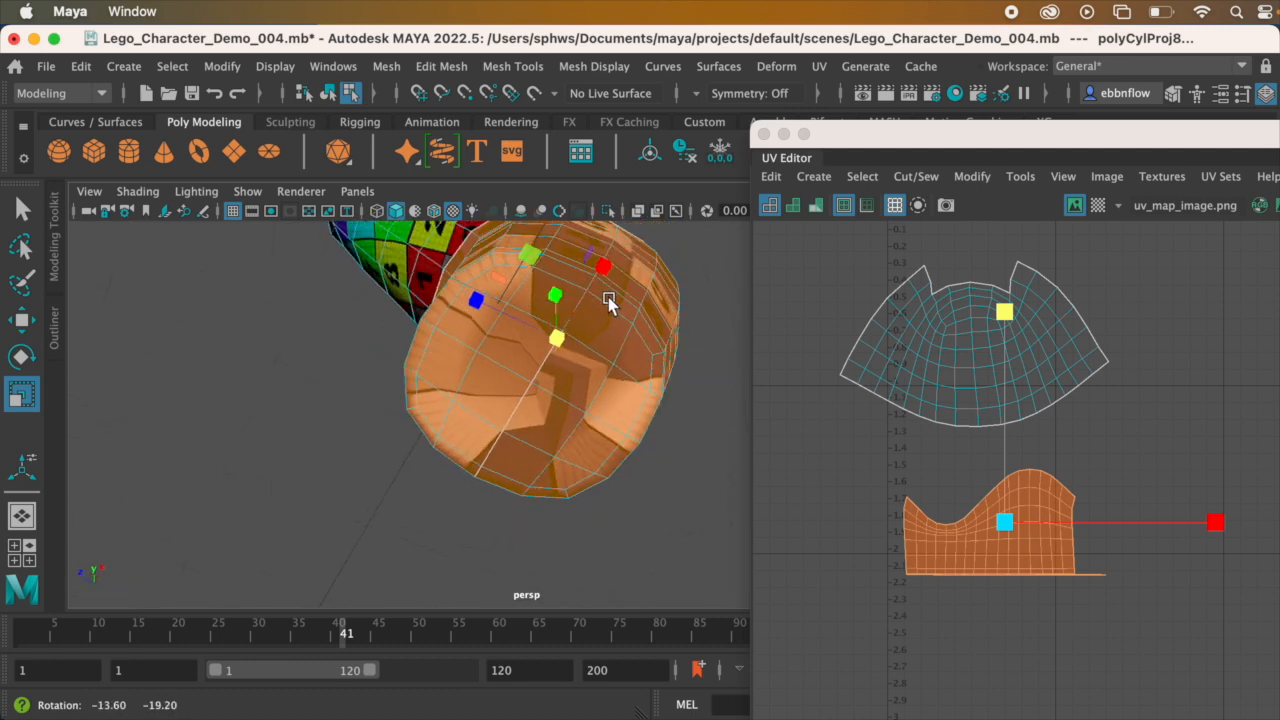
alt+drag(538, 247, 530, 335)
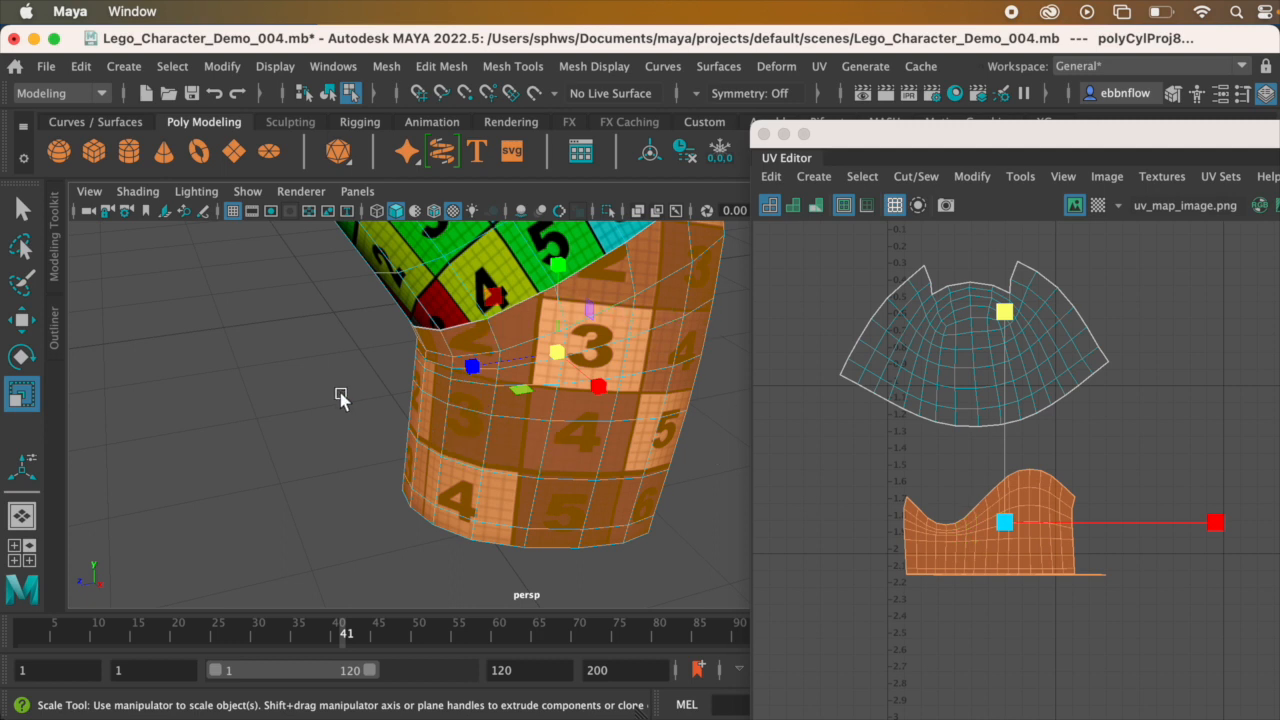
alt+drag(575, 450, 601, 342)
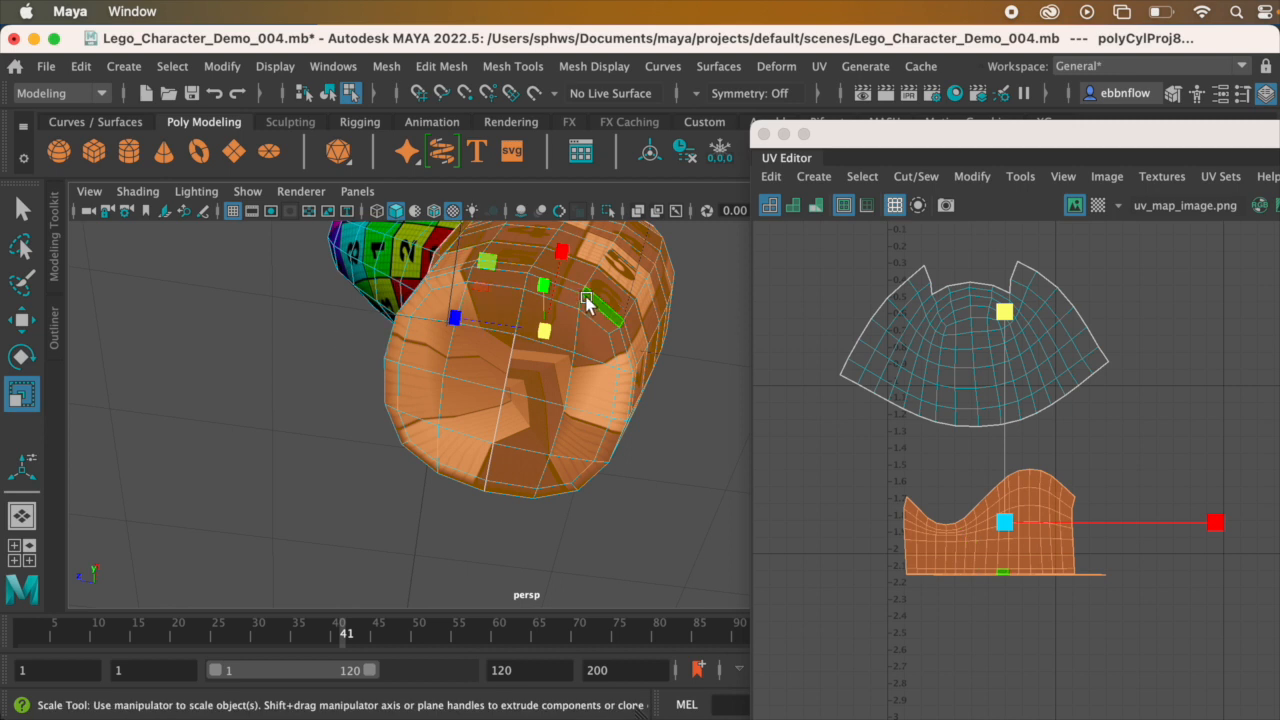
right_drag(600, 313, 606, 262)
Step: Select the edge loop around the lower arm's wrist rim and cut its UVs to separate the end cap
click(603, 313)
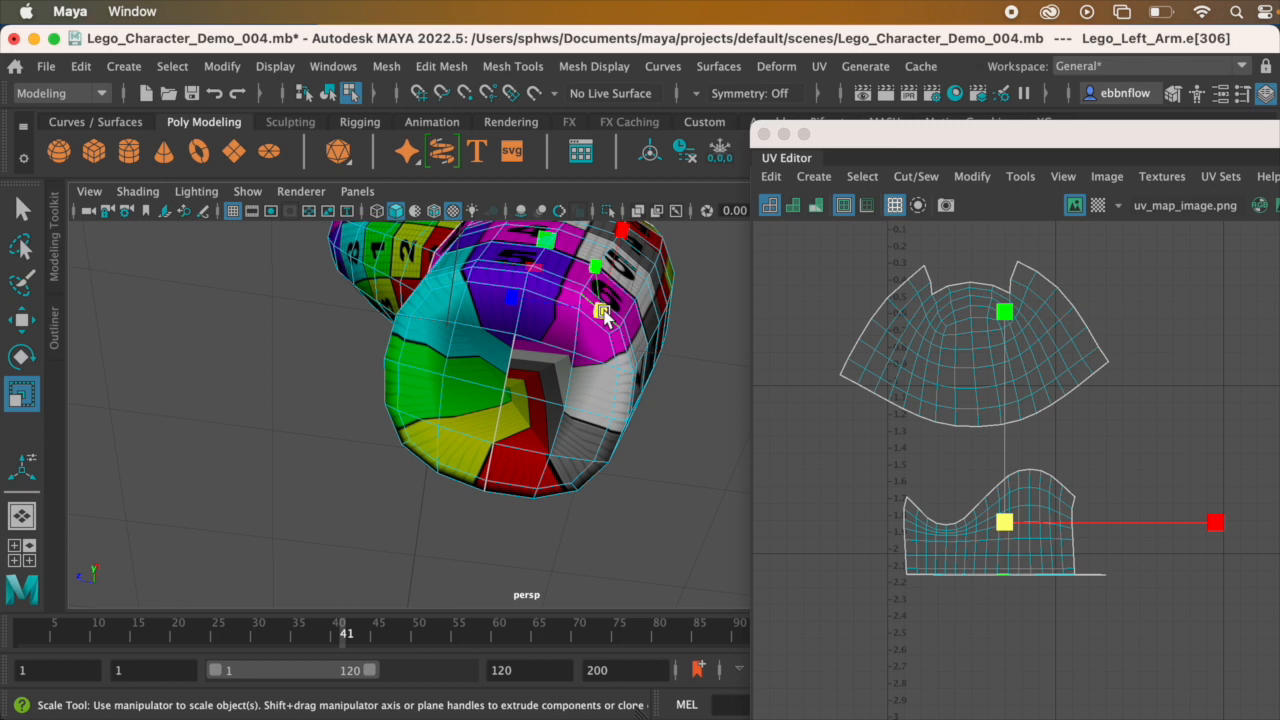
click(568, 291)
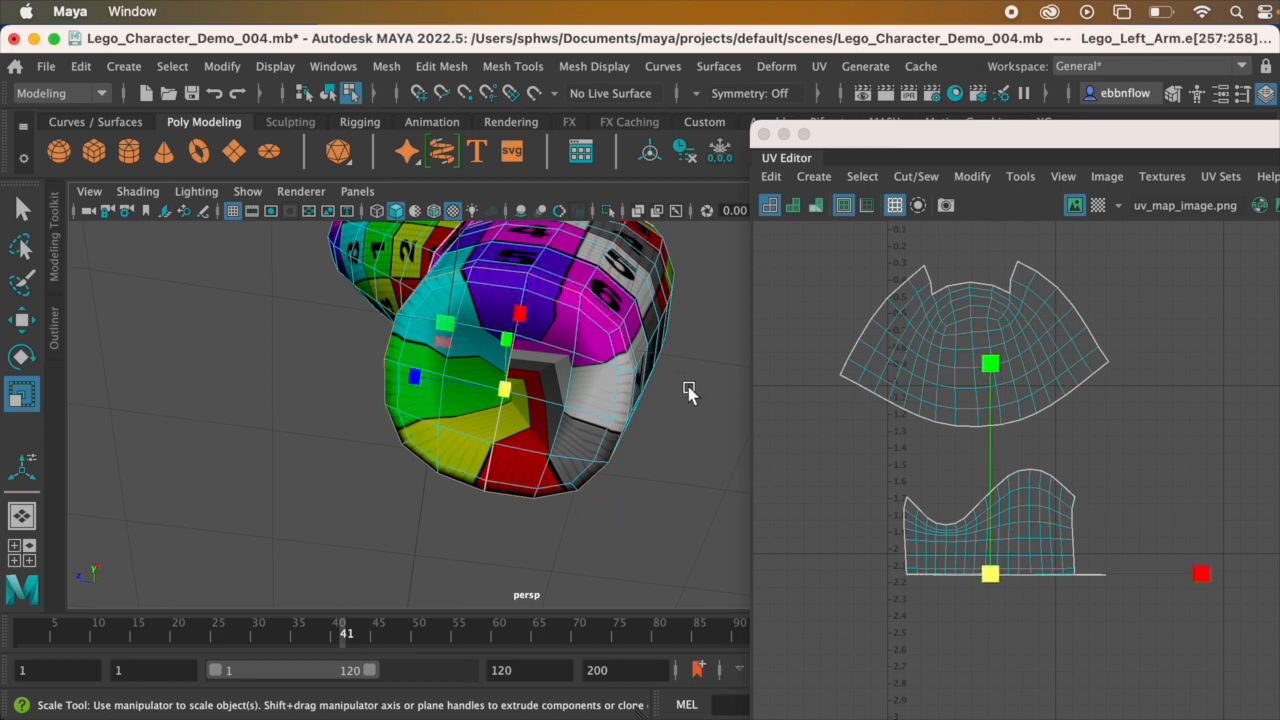
click(675, 402)
click(558, 289)
alt+drag(524, 262, 494, 272)
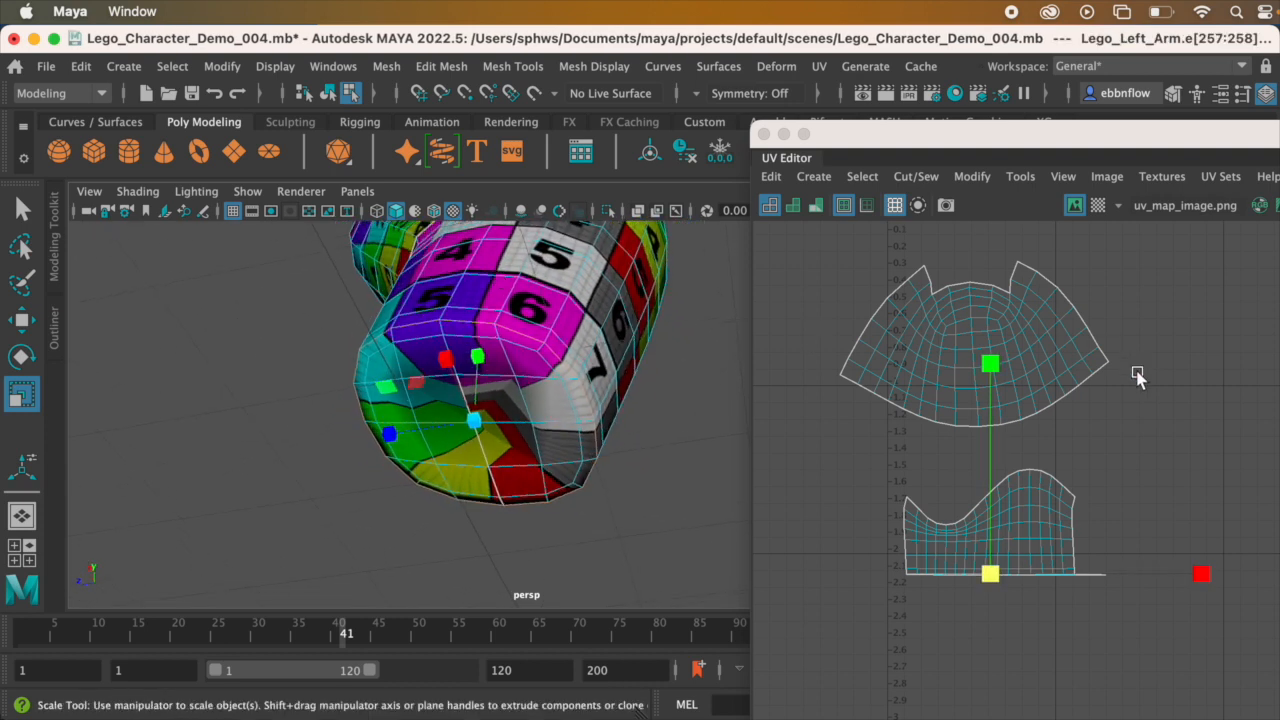
click(918, 181)
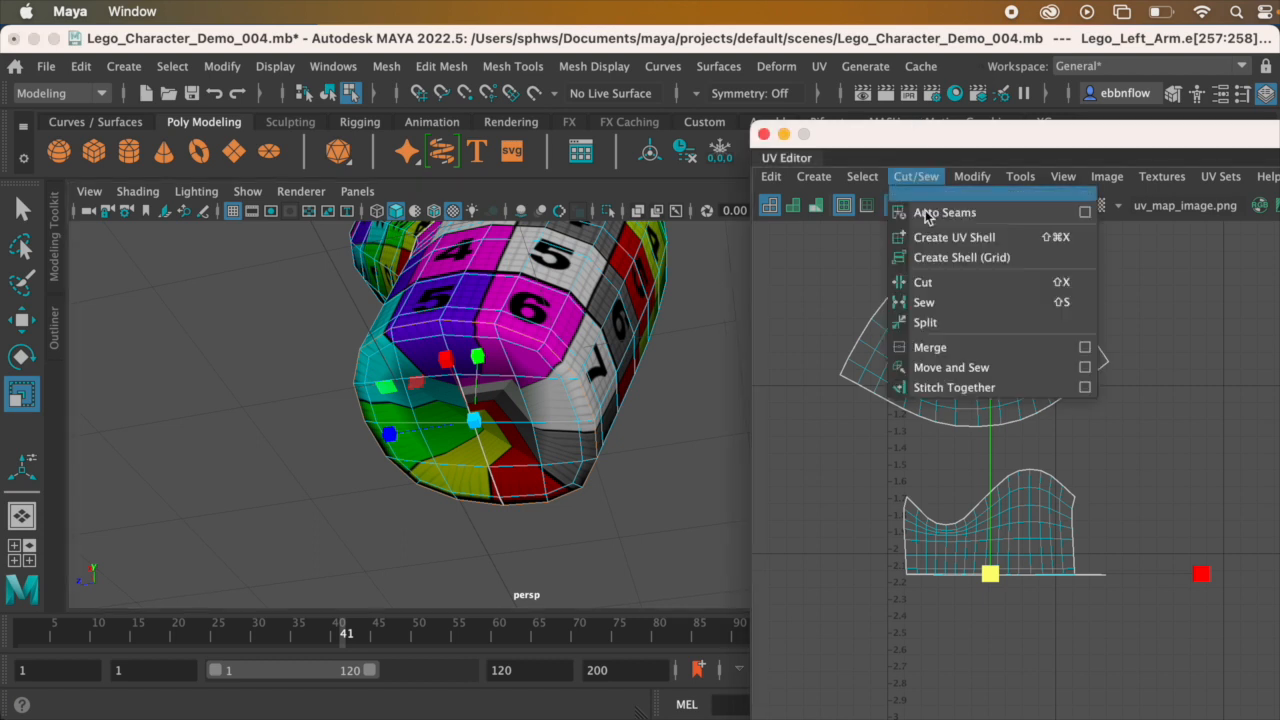
click(932, 283)
Step: Pick a UV on the wrist end cap and convert the selection to its whole UV shell
scroll(980, 532, up, 4)
alt+middle_drag(998, 526, 1078, 345)
scroll(1049, 418, up, 5)
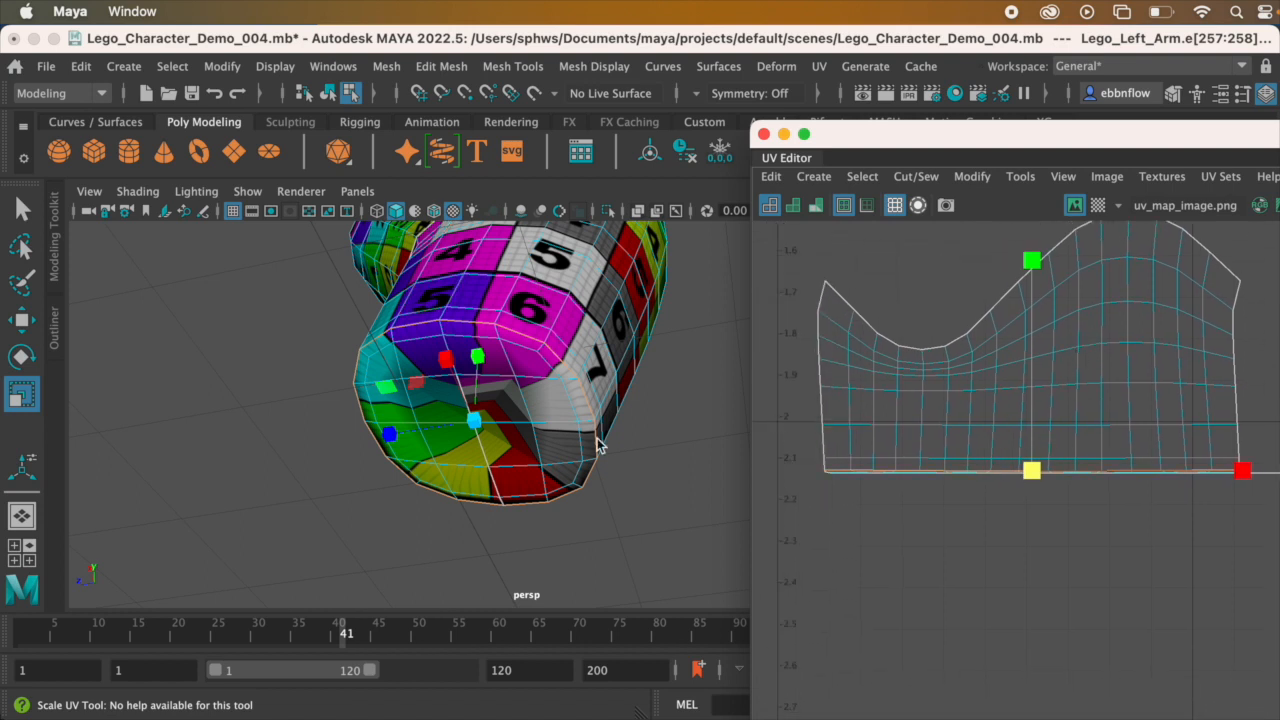
right_drag(540, 327, 687, 319)
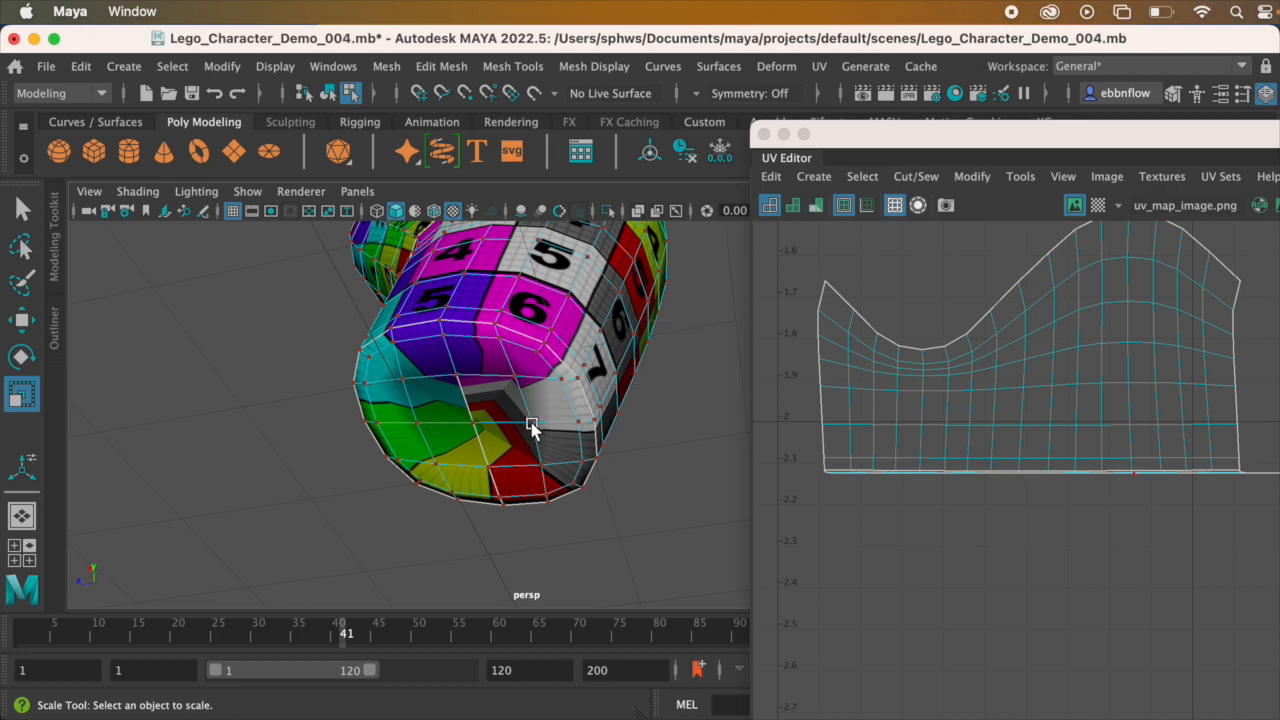
click(526, 424)
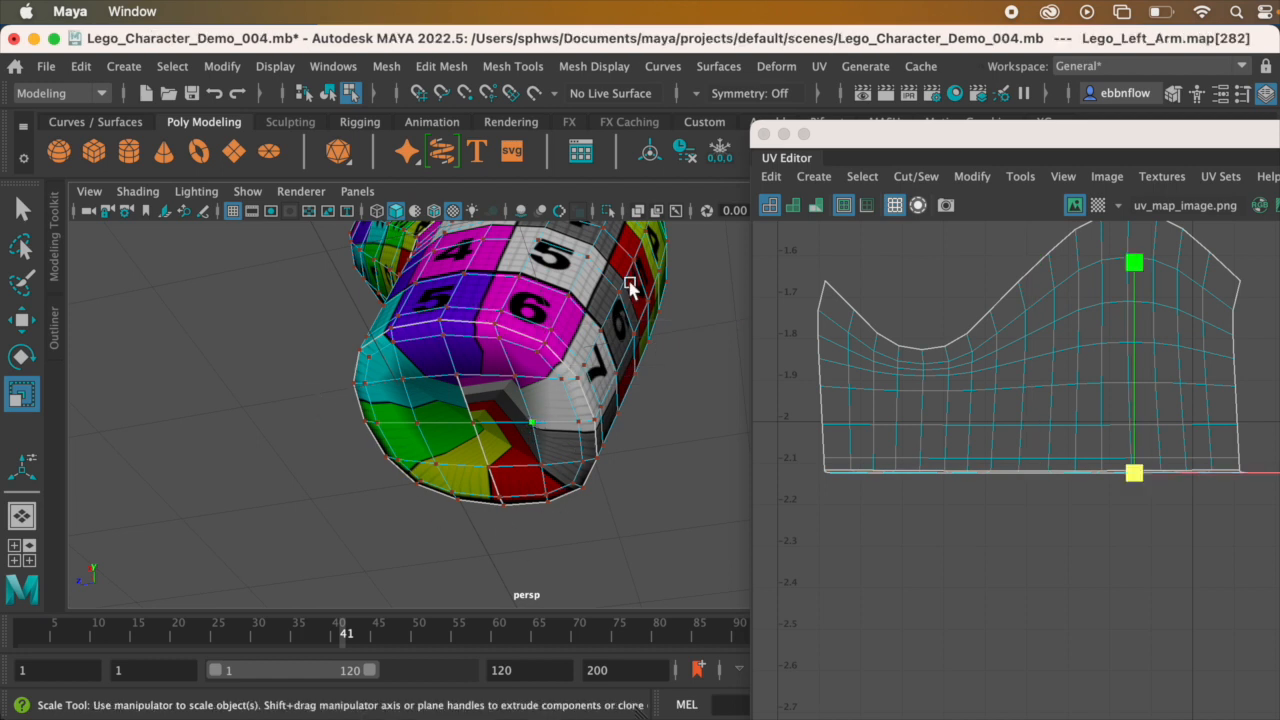
click(862, 177)
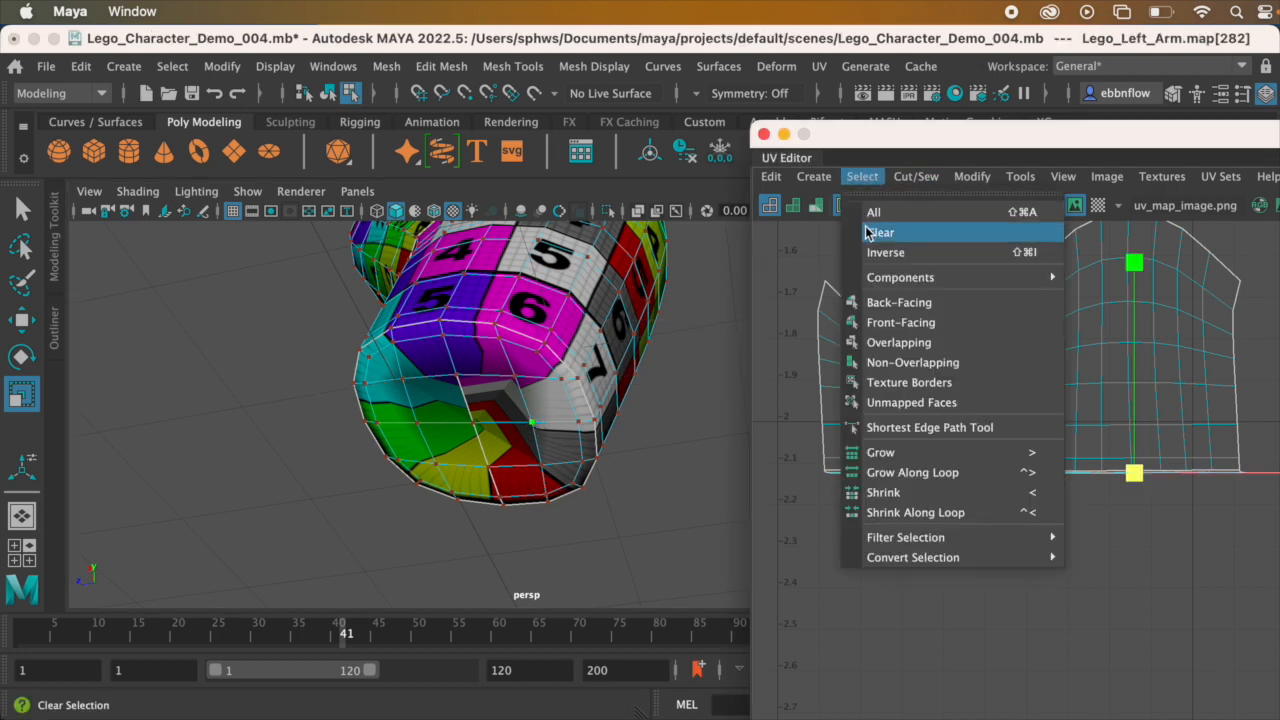
mouse_move(891, 557)
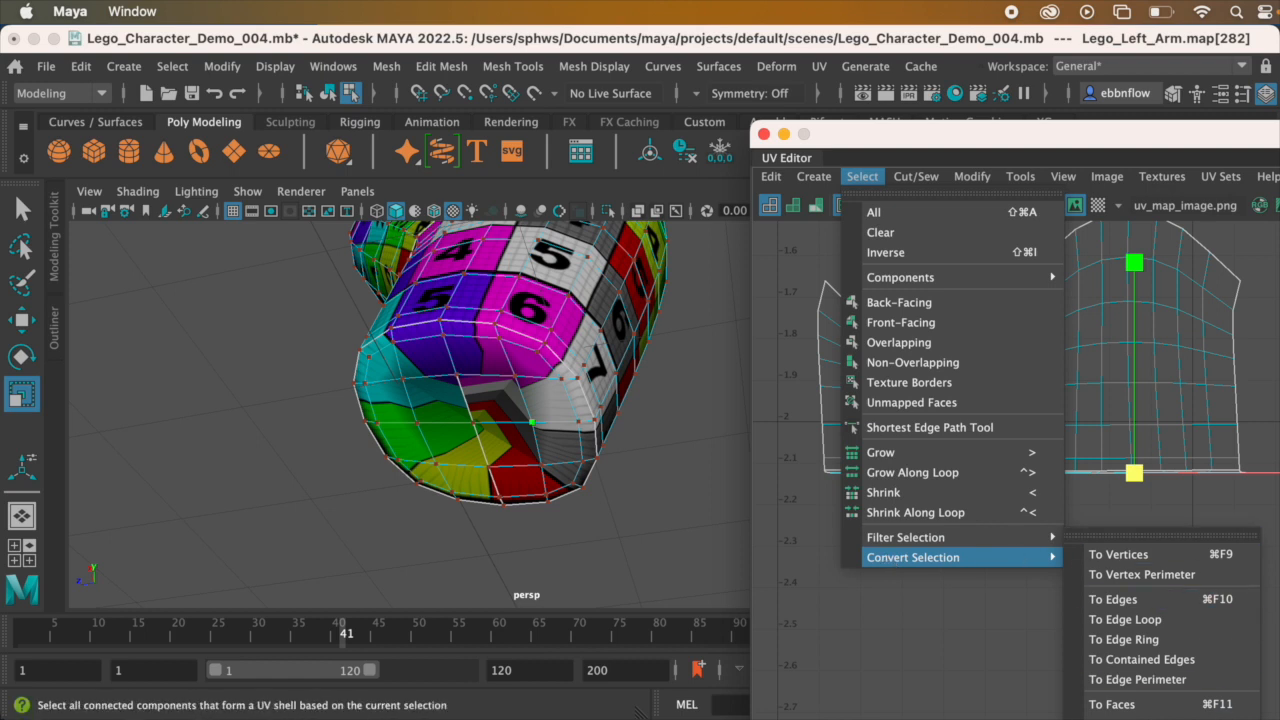
click(1130, 719)
Step: Move the wrist cap's UV shell straight down, clear of the lower-arm shell
key(w)
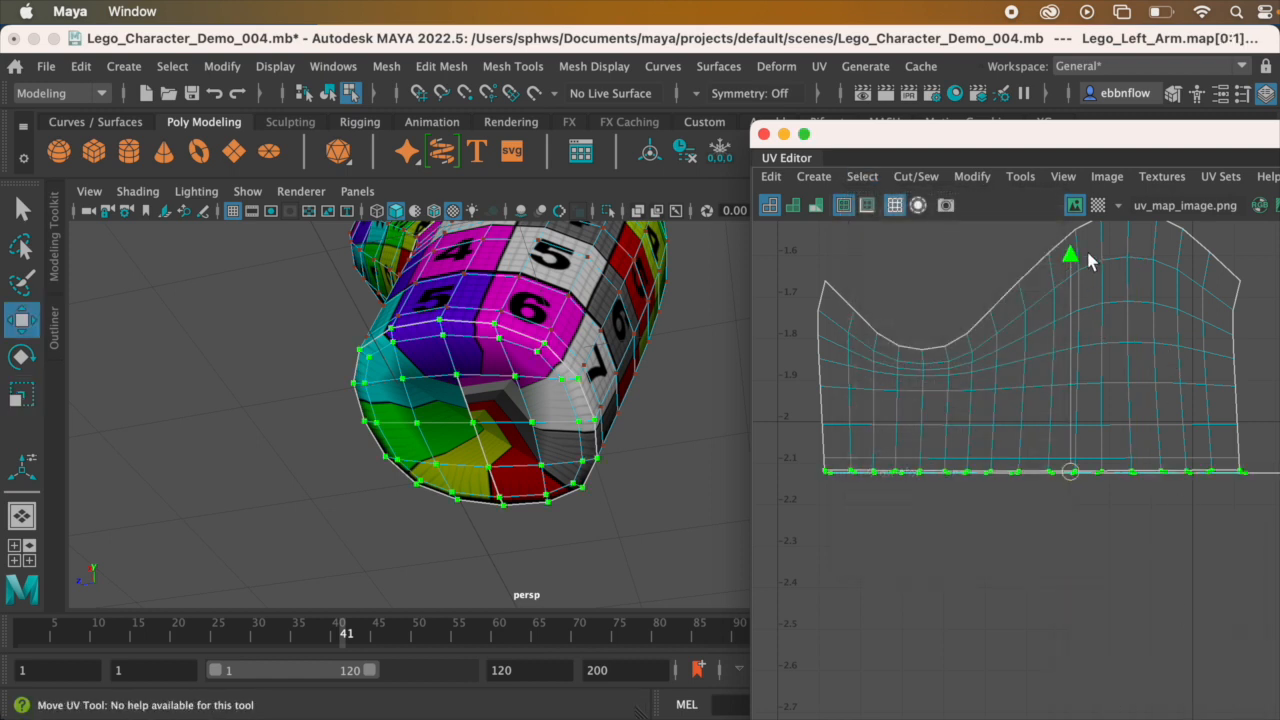
drag(1073, 258, 1057, 388)
alt+middle_drag(1039, 375, 992, 300)
scroll(1014, 381, down, 2)
alt+middle_drag(1014, 380, 1001, 363)
Step: Convert the wrist cap's UV shell selection to faces, with the flat end of the arm facing the camera
alt+drag(548, 378, 432, 328)
alt+middle_drag(350, 306, 386, 317)
alt+drag(386, 317, 376, 406)
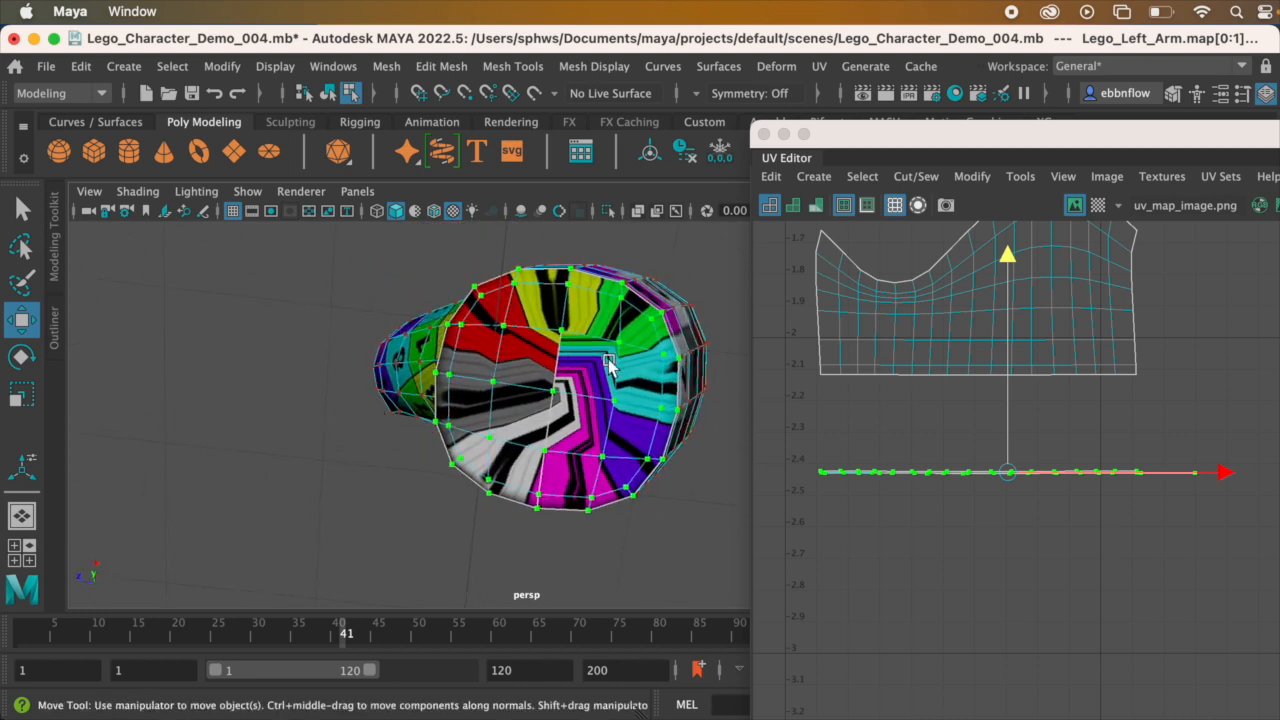
alt+middle_drag(609, 372, 528, 355)
mouse_move(600, 452)
alt+mouse_down()
mouse_move(603, 440)
mouse_move(603, 463)
mouse_move(616, 456)
alt+mouse_up()
alt+middle_drag(449, 366, 526, 371)
mouse_move(526, 371)
alt+mouse_down()
mouse_move(537, 397)
mouse_move(571, 392)
alt+mouse_up()
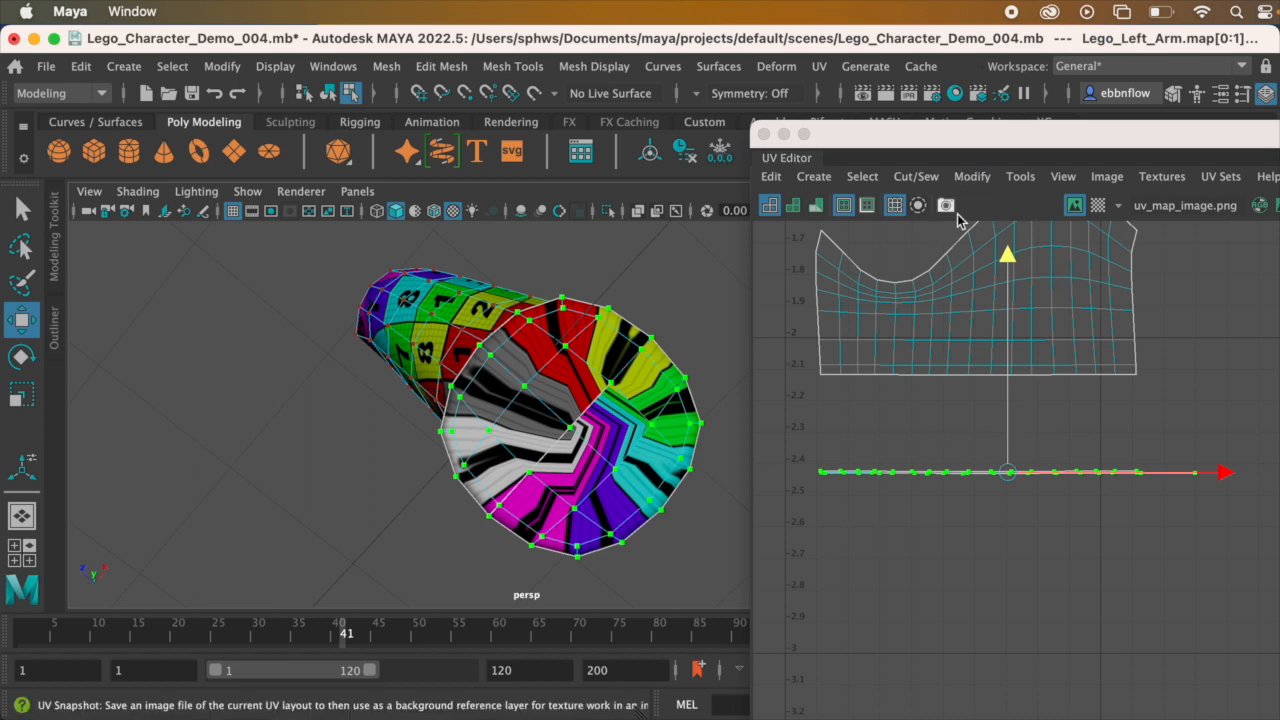
click(862, 177)
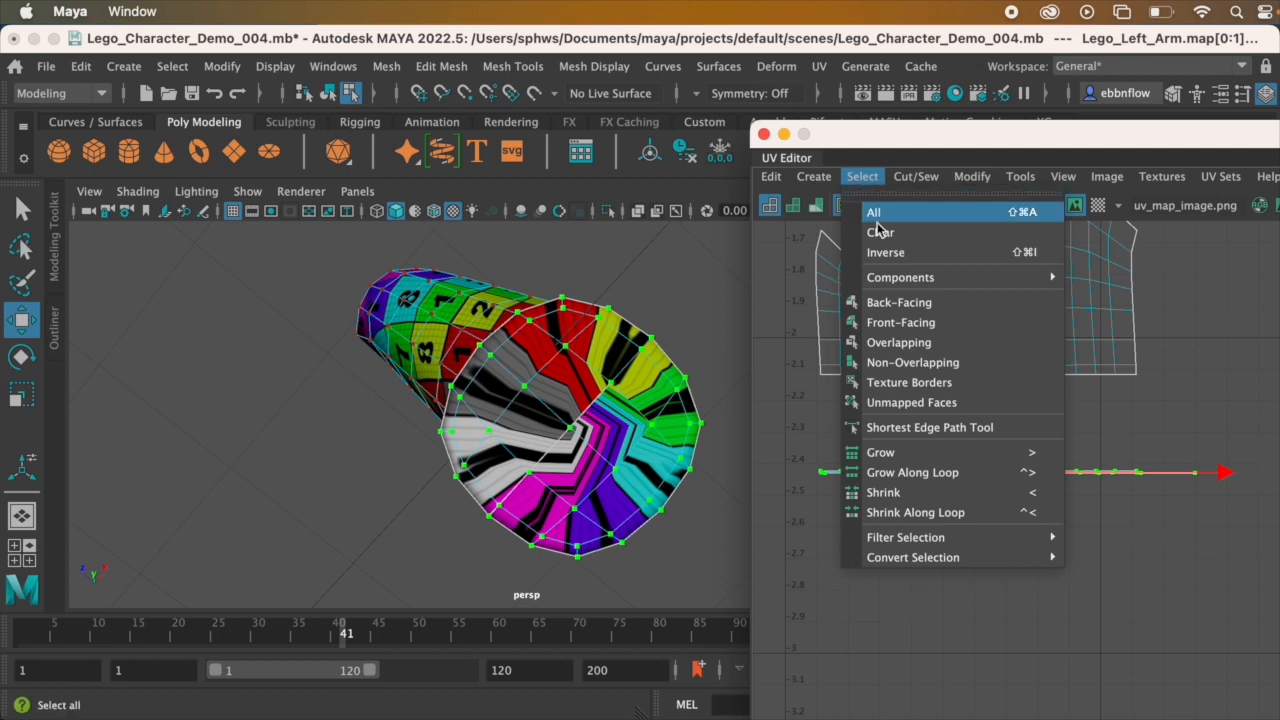
mouse_move(908, 558)
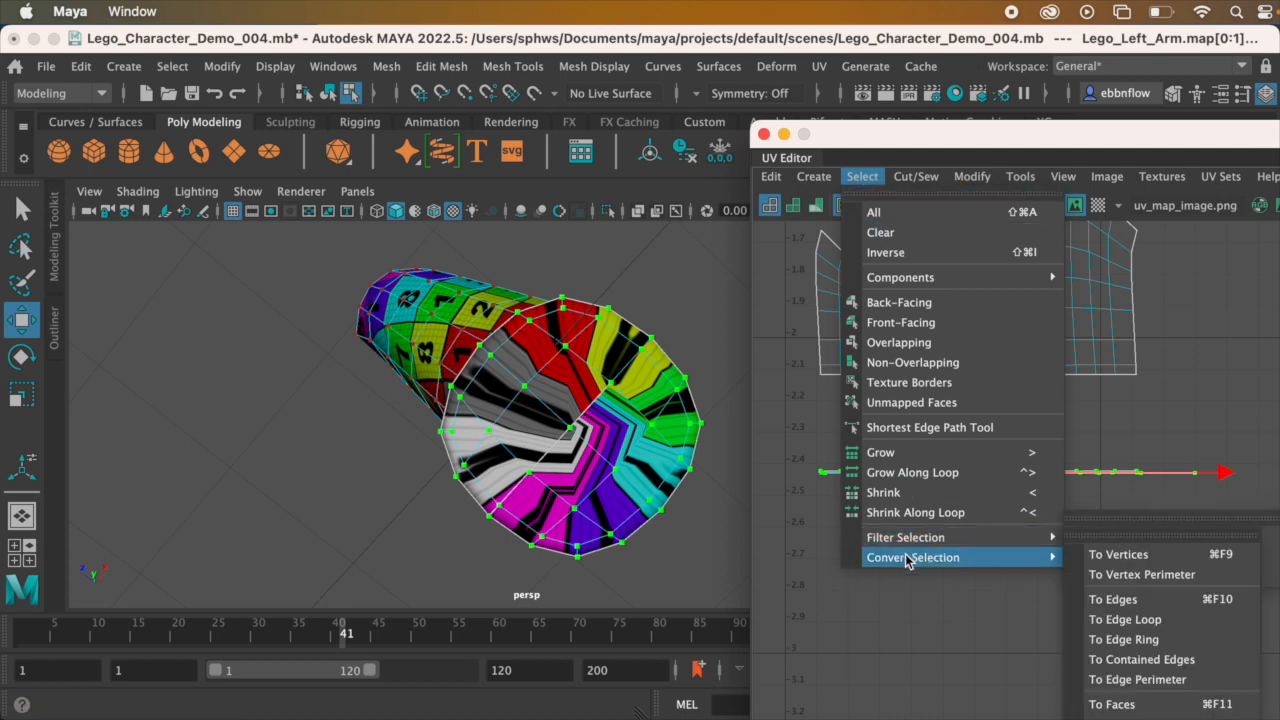
click(1137, 703)
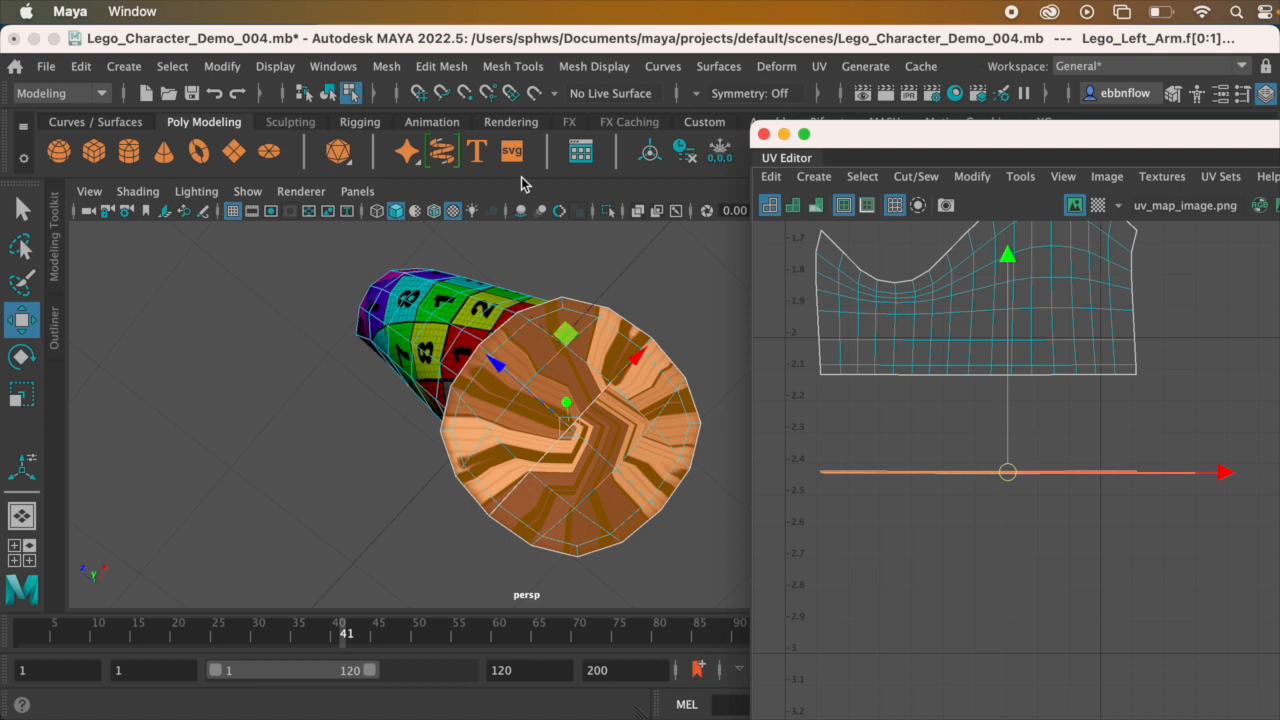
Step: Apply a planar UV projection from the camera to the wrist cap faces, fitted to the bounding box with the image width/height ratio kept
click(819, 66)
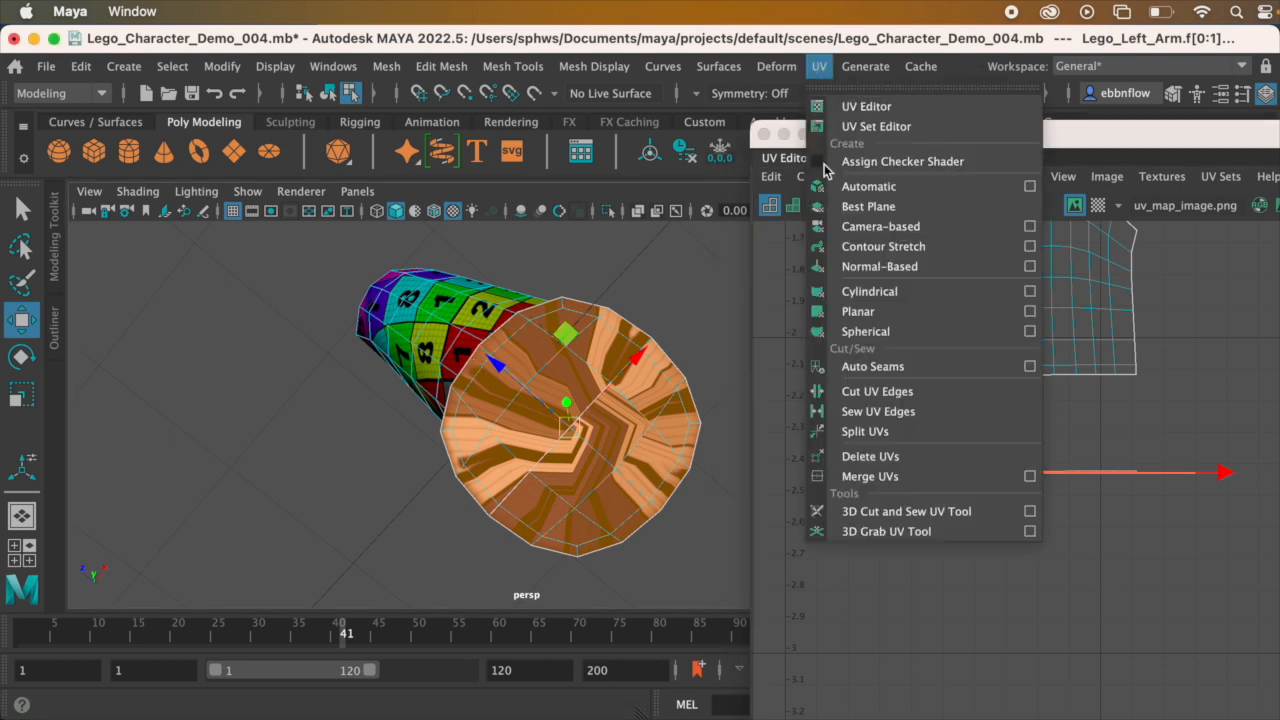
click(1029, 311)
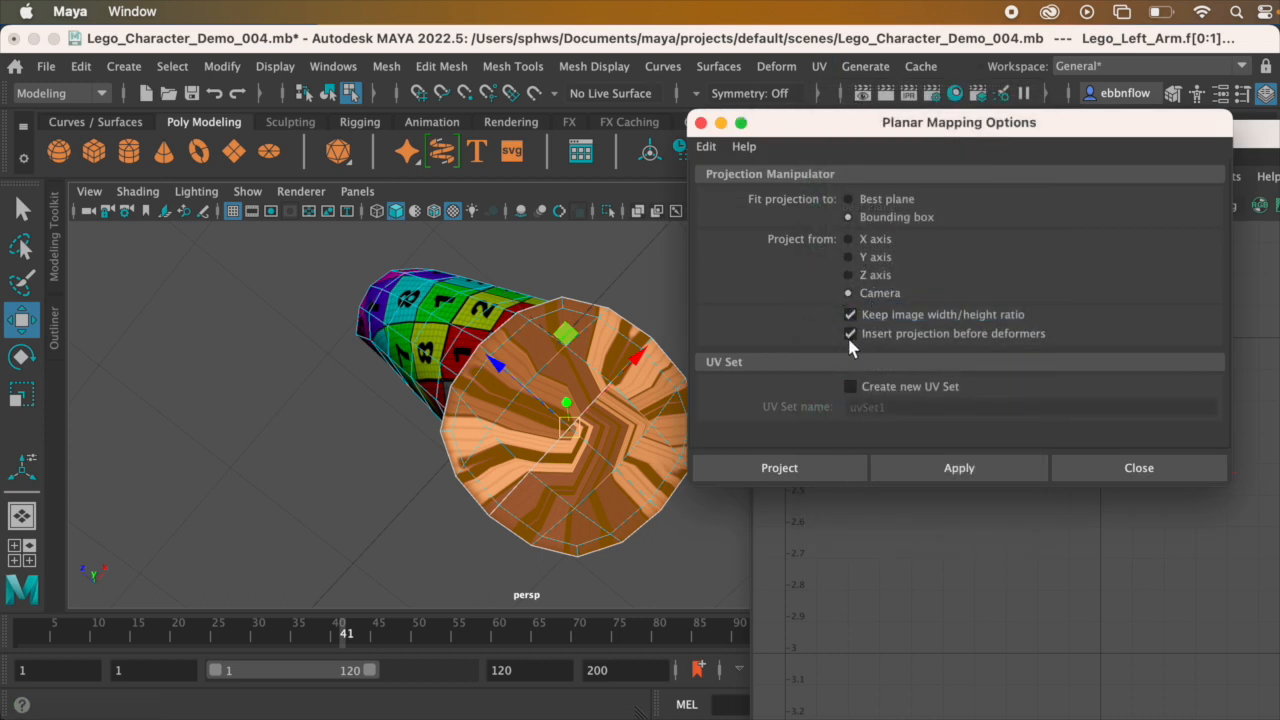
click(912, 333)
click(823, 467)
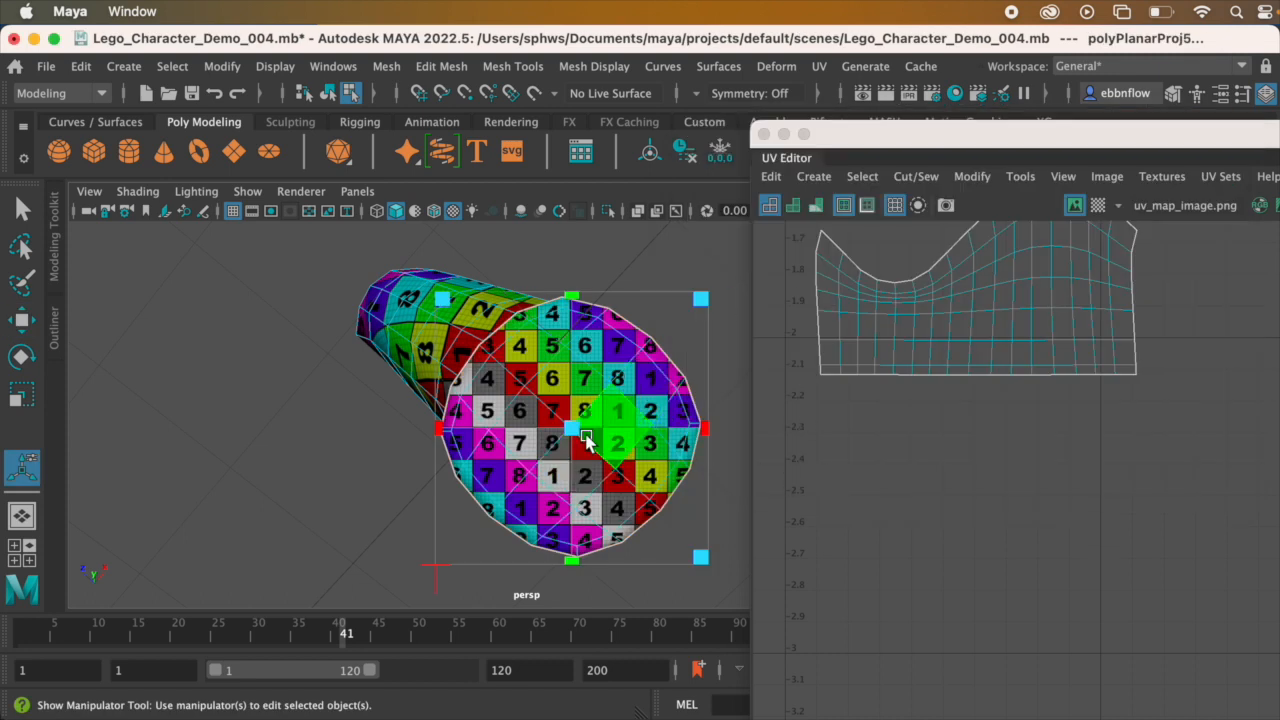
Step: Move the projected wrist cap UV shell out of the texture tile to just below the lower-arm shell
scroll(888, 393, down, 6)
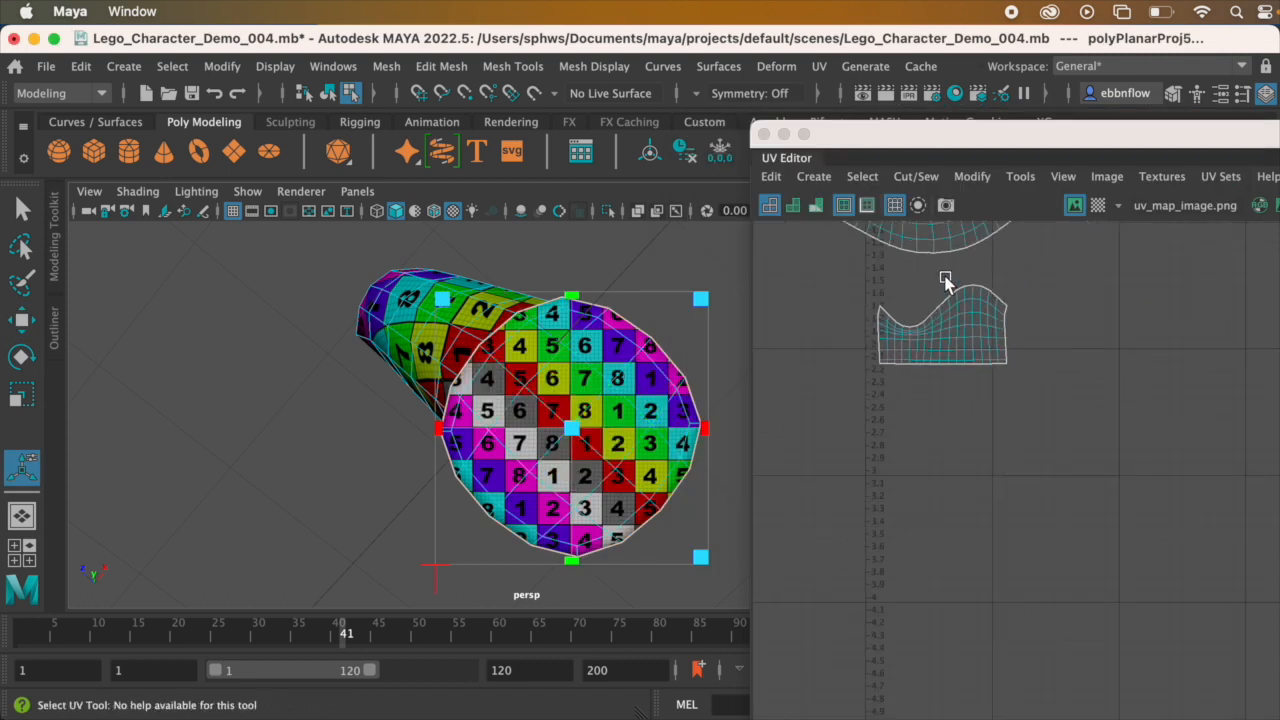
scroll(940, 388, down, 3)
scroll(934, 364, up, 3)
alt+middle_drag(930, 326, 920, 424)
scroll(920, 345, down, 1)
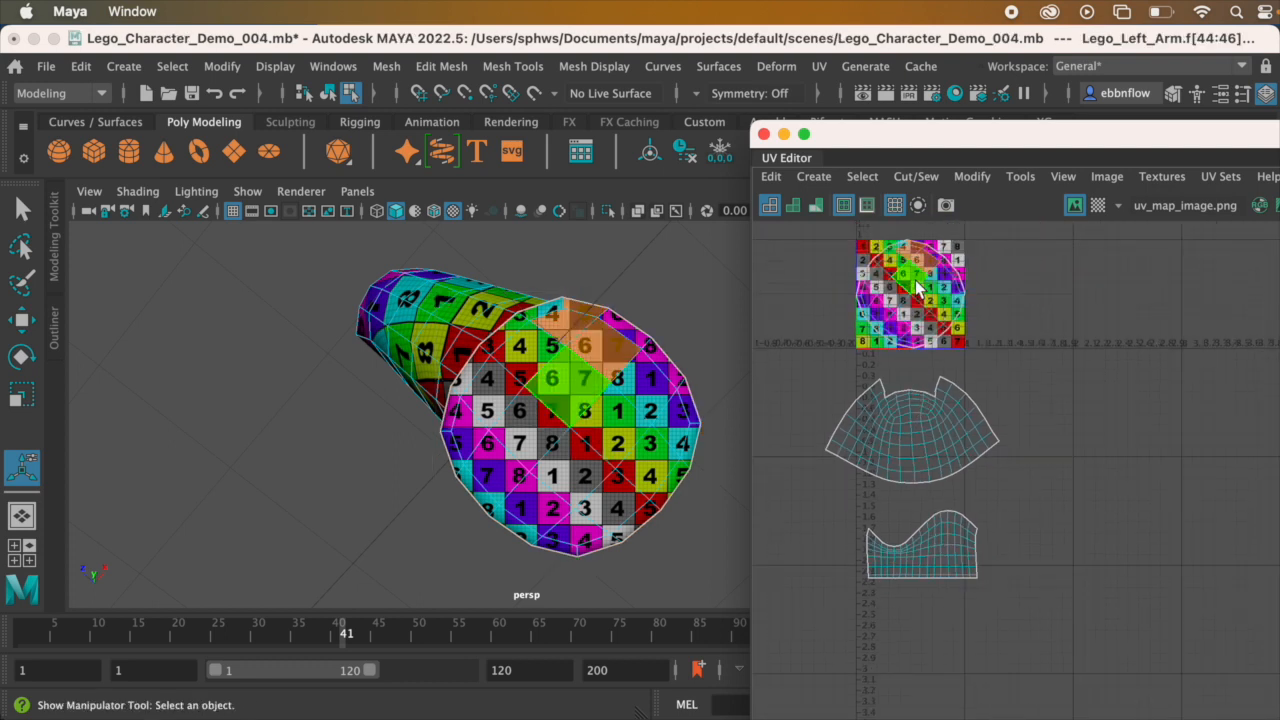
alt+middle_drag(914, 250, 898, 322)
drag(898, 322, 910, 558)
alt+middle_drag(916, 445, 966, 210)
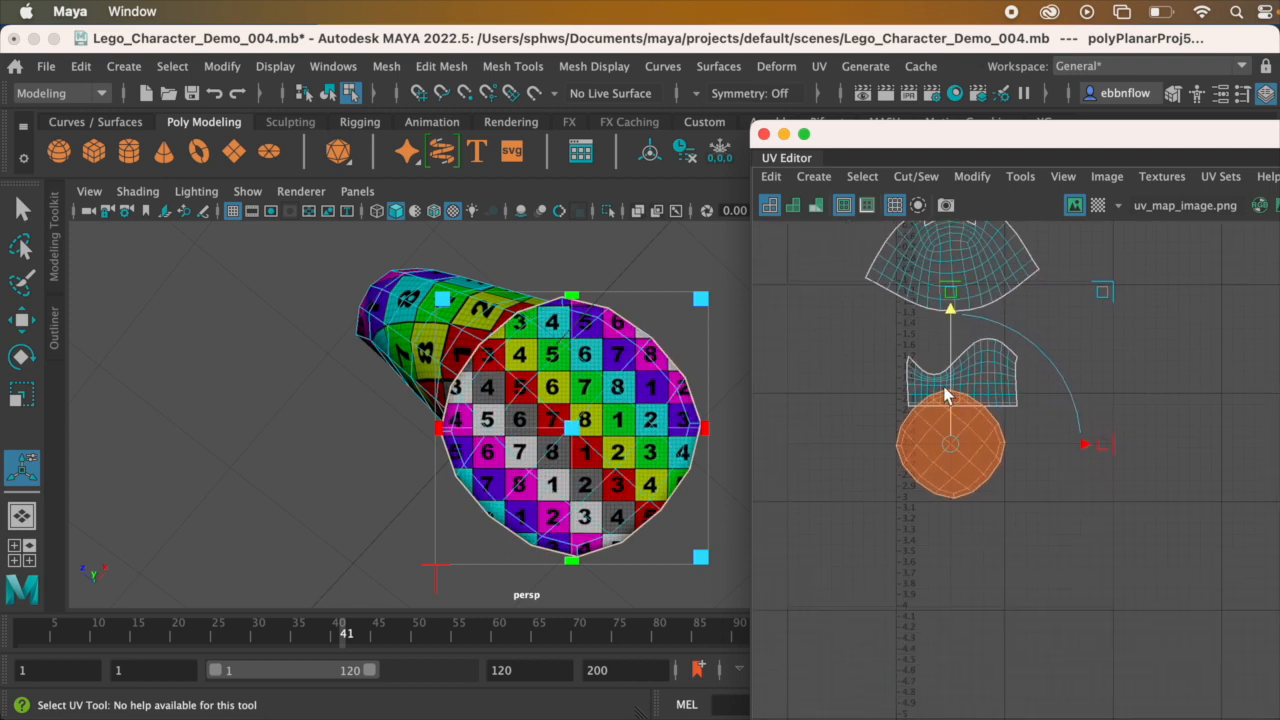
drag(949, 306, 962, 347)
scroll(962, 348, up, 2)
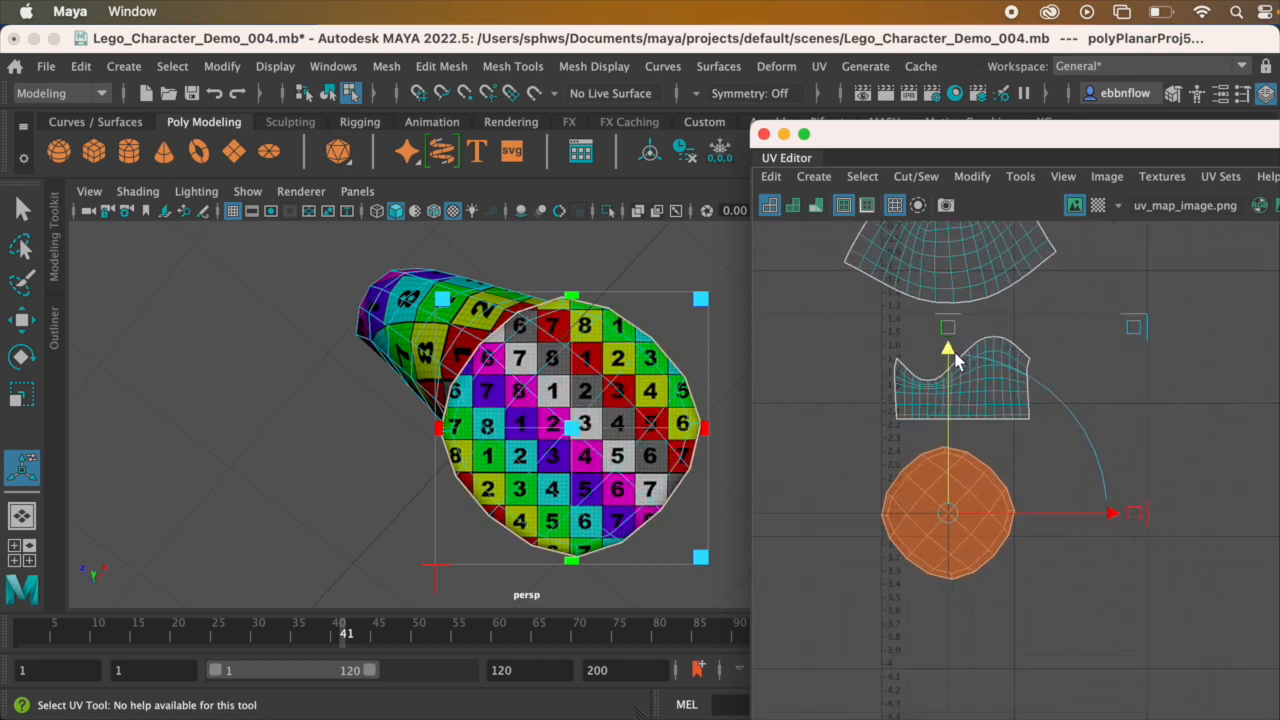
Step: Rotate the wrist cap's UV shell until its grid lines run horizontally and vertically
alt+drag(455, 350, 569, 376)
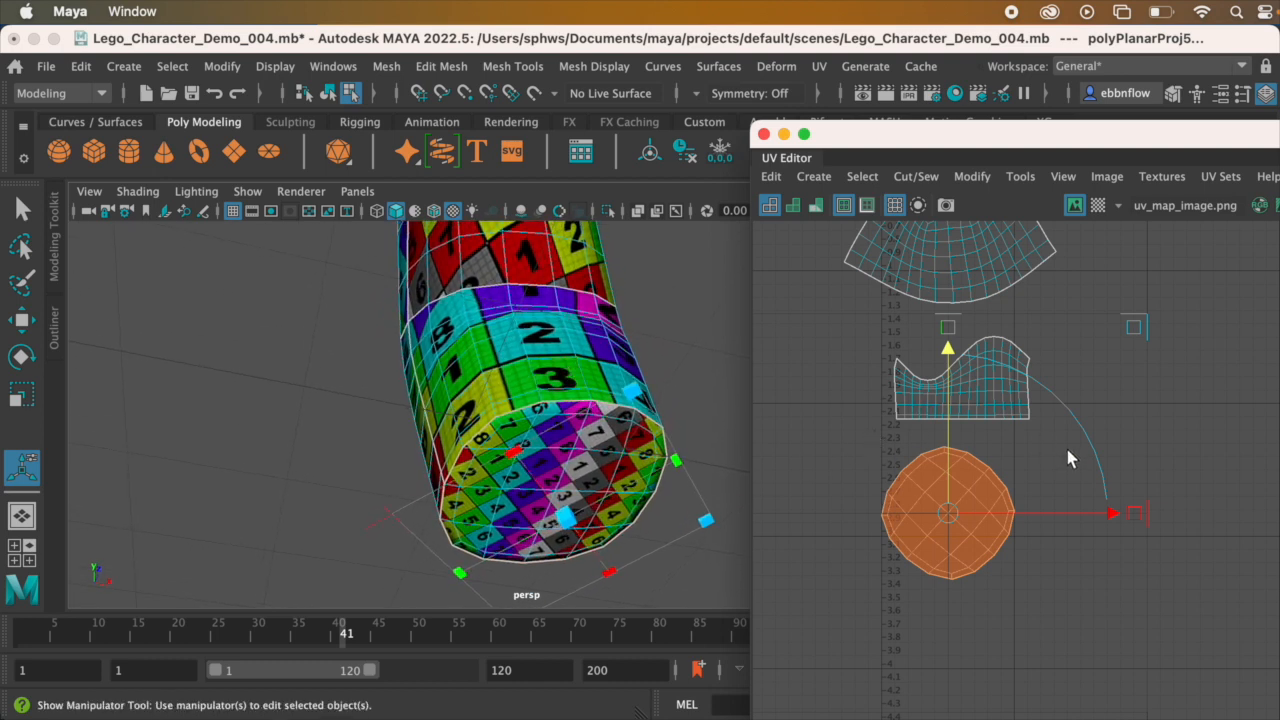
key(e)
drag(1102, 370, 1157, 613)
alt+drag(608, 294, 508, 346)
drag(1050, 337, 982, 309)
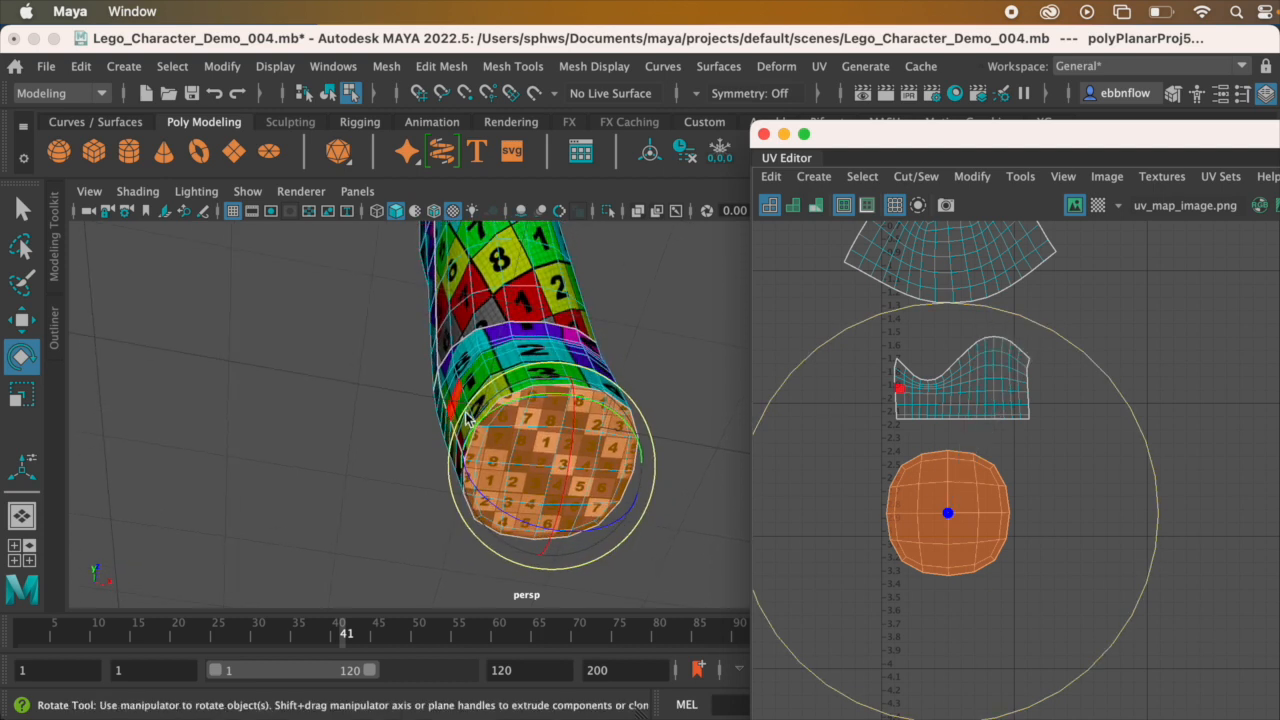
Step: Scale the wrist cap's UV shell down uniformly to roughly a third and move it close beneath the lower-arm shell
key(r)
drag(948, 513, 805, 531)
mouse_move(418, 476)
alt+mouse_down()
mouse_move(430, 478)
mouse_move(420, 465)
alt+mouse_up()
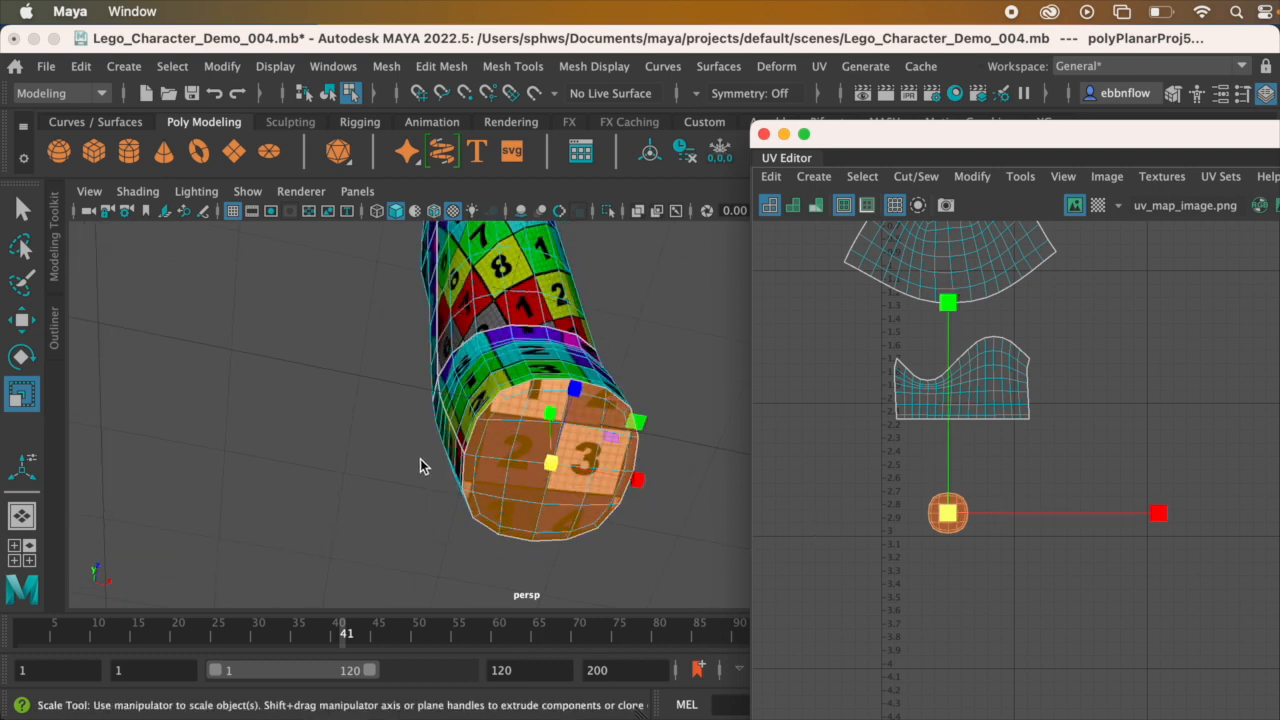
key(w)
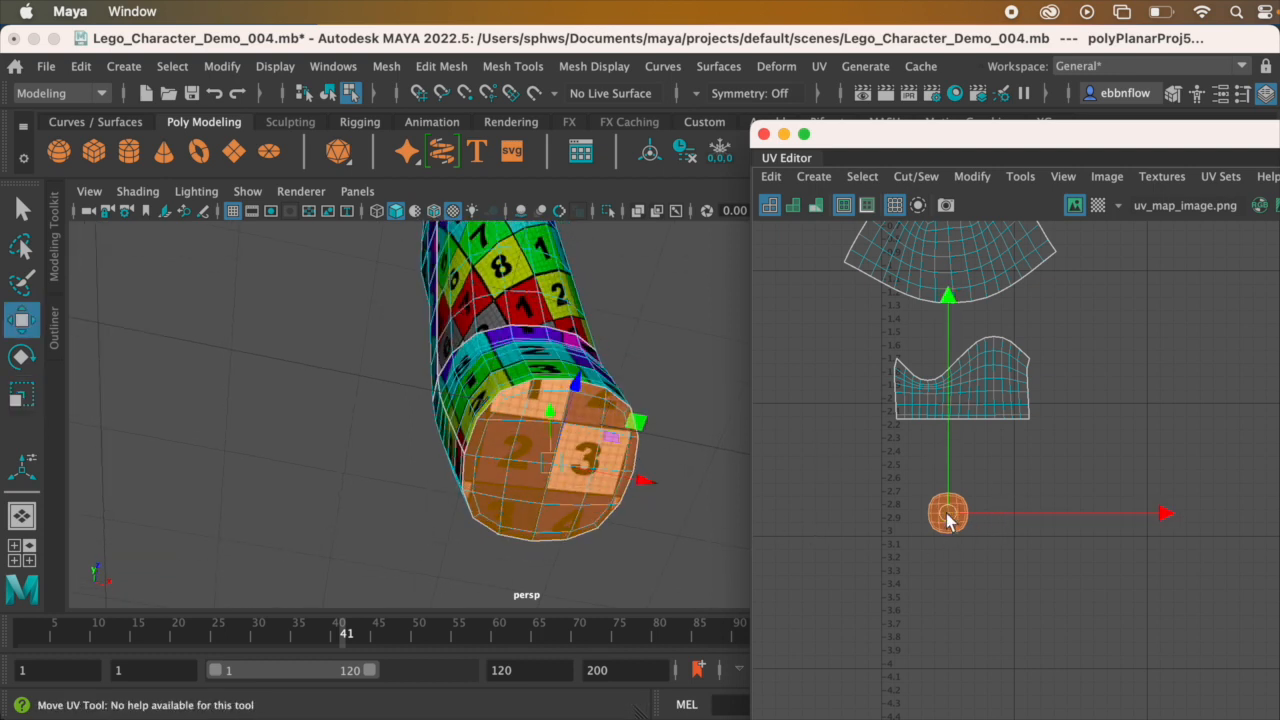
drag(950, 517, 967, 467)
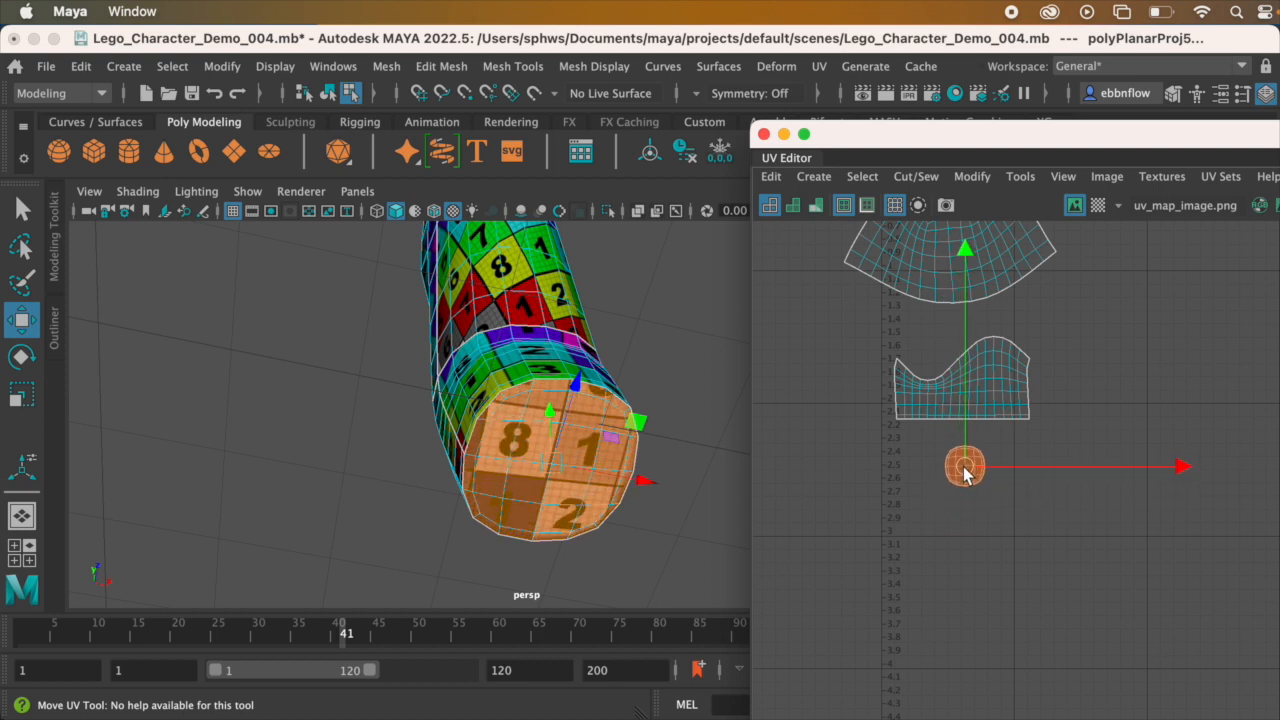
scroll(956, 414, up, 1)
alt+drag(455, 324, 427, 367)
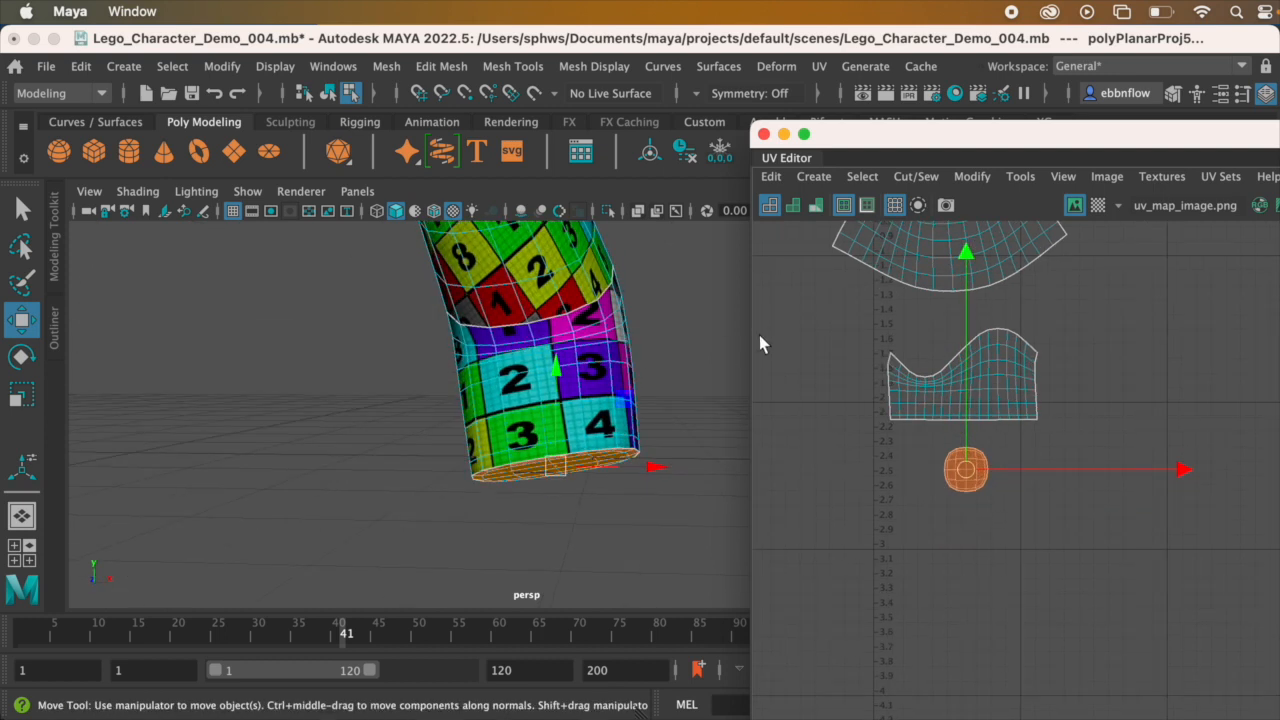
Step: Select all UVs of the lower-arm shell and compare its checker squares with those on the upper arm
alt+middle_drag(848, 356, 870, 457)
scroll(1017, 464, up, 2)
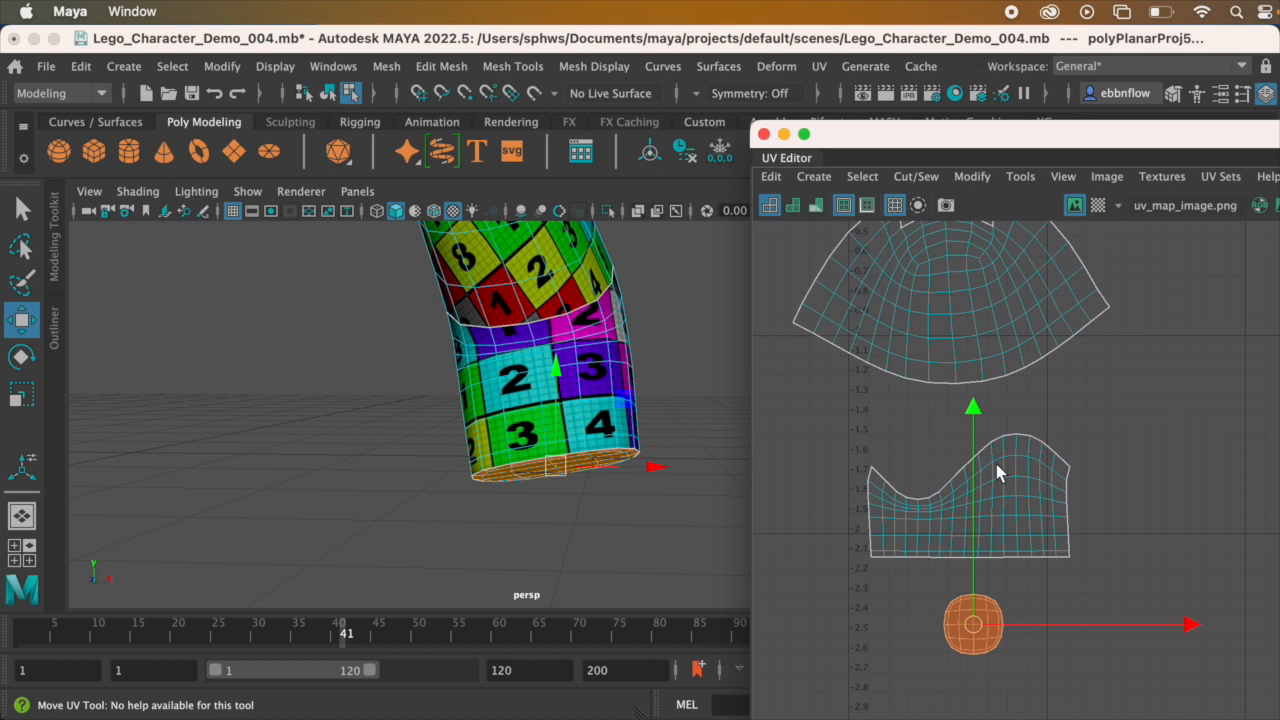
alt+drag(529, 346, 623, 306)
alt+middle_drag(546, 338, 535, 490)
alt+drag(567, 282, 803, 421)
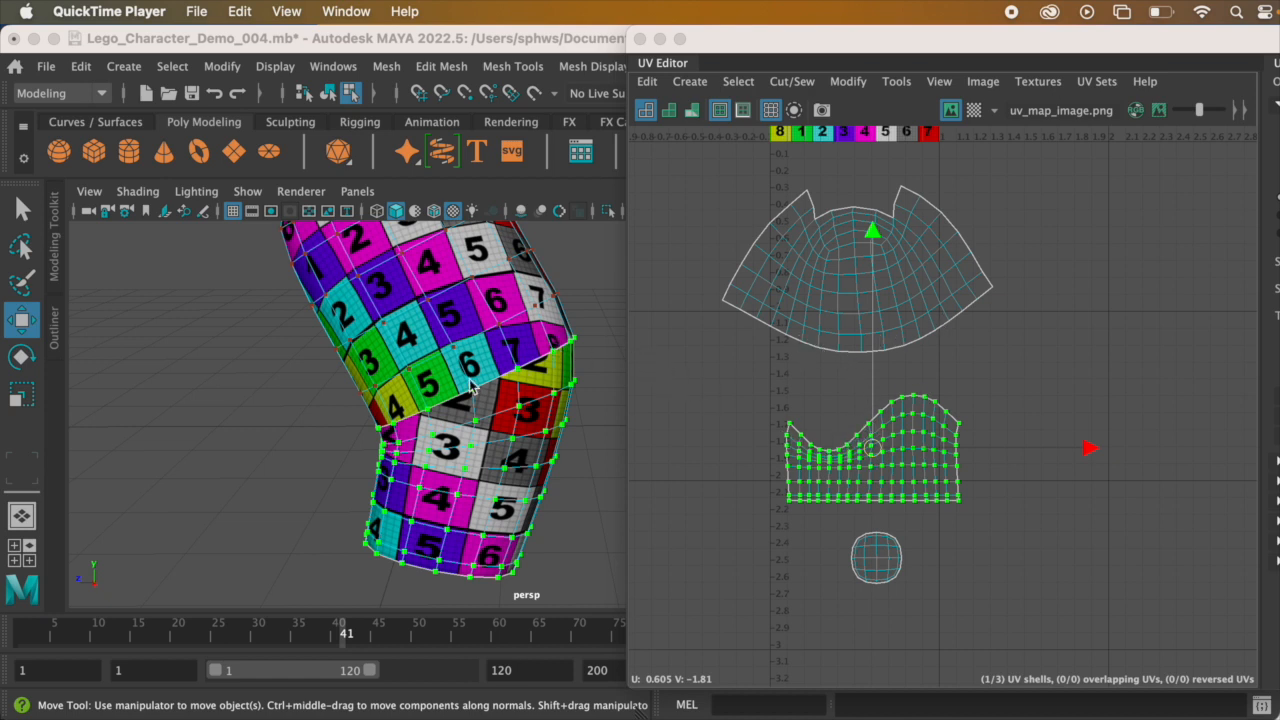
scroll(964, 472, up, 2)
alt+middle_drag(899, 408, 1000, 442)
scroll(931, 450, down, 2)
scroll(933, 443, up, 1)
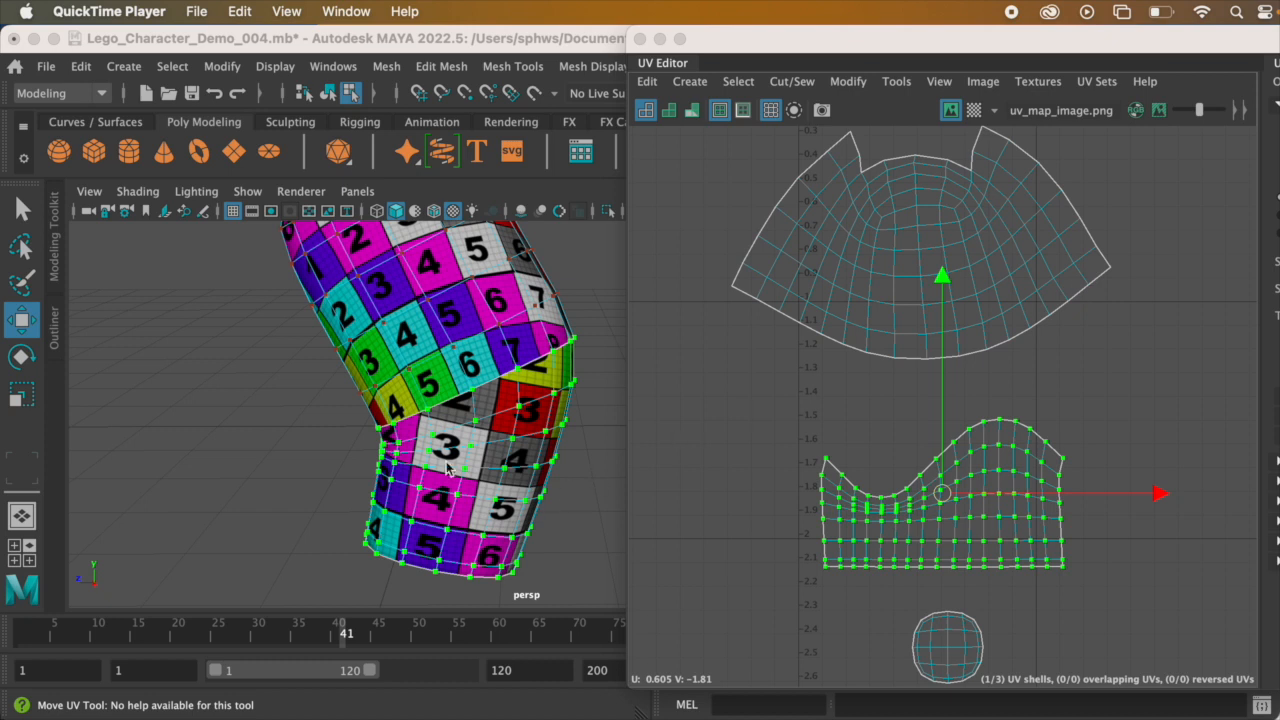
alt+drag(452, 448, 490, 450)
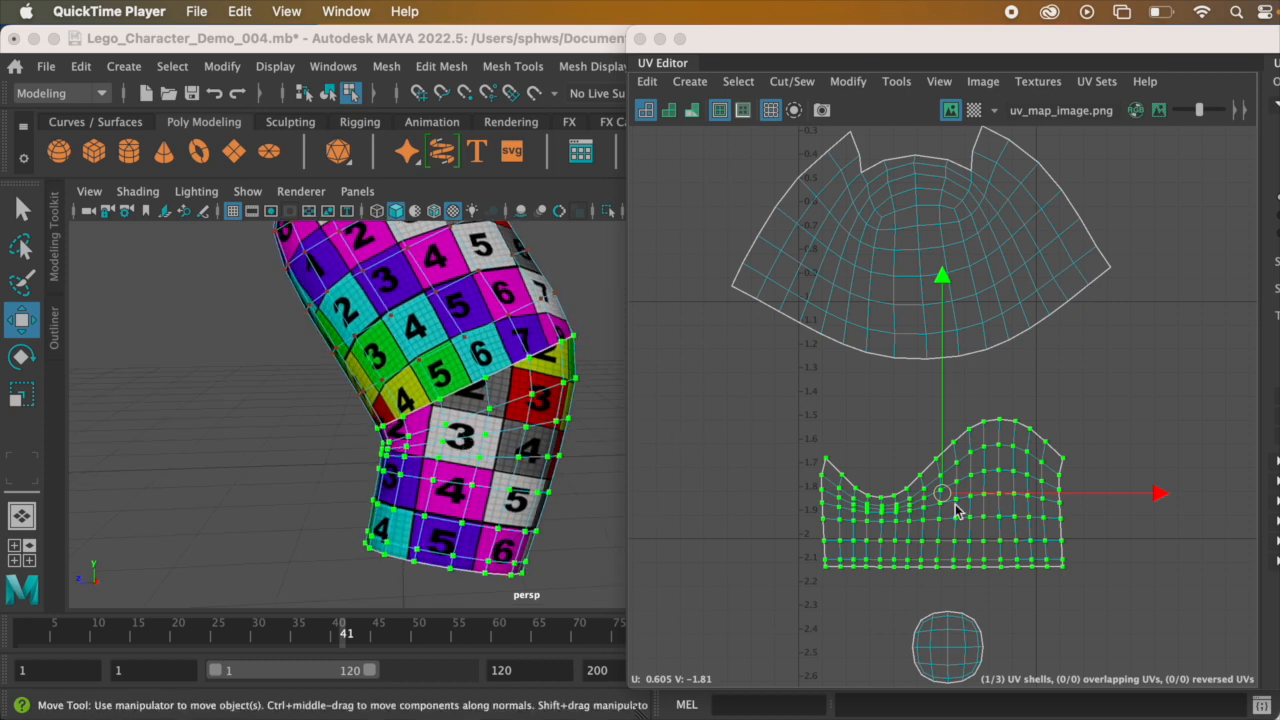
right_drag(983, 477, 1068, 478)
drag(755, 412, 1127, 590)
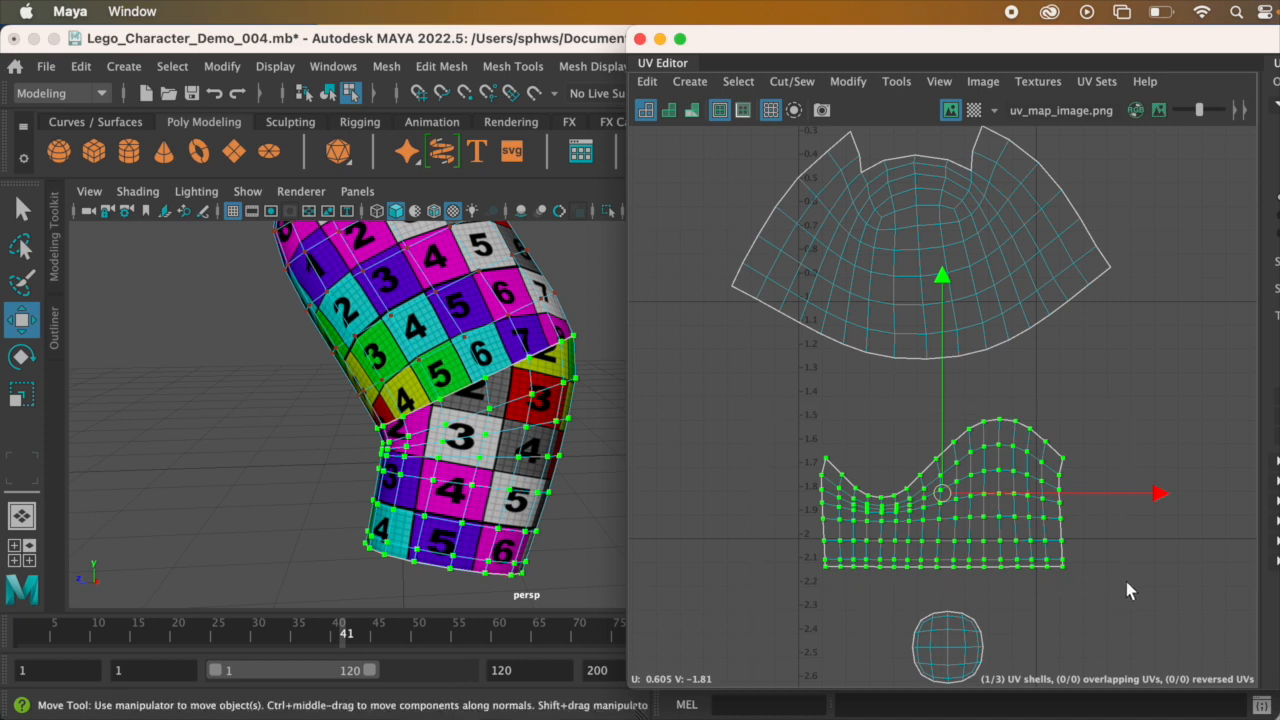
Step: Scale the lower-arm UV shell up and flatten it vertically until its checker squares match the upper arm's in size and shape
key(r)
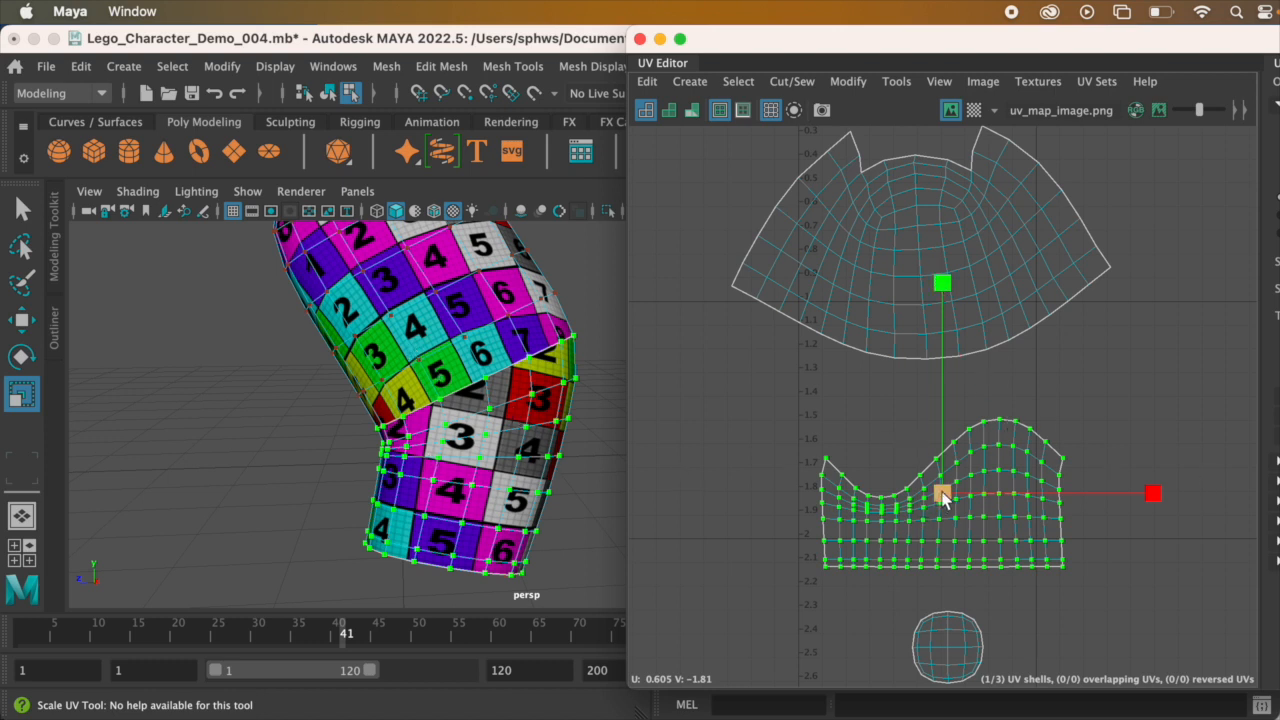
drag(943, 496, 1028, 486)
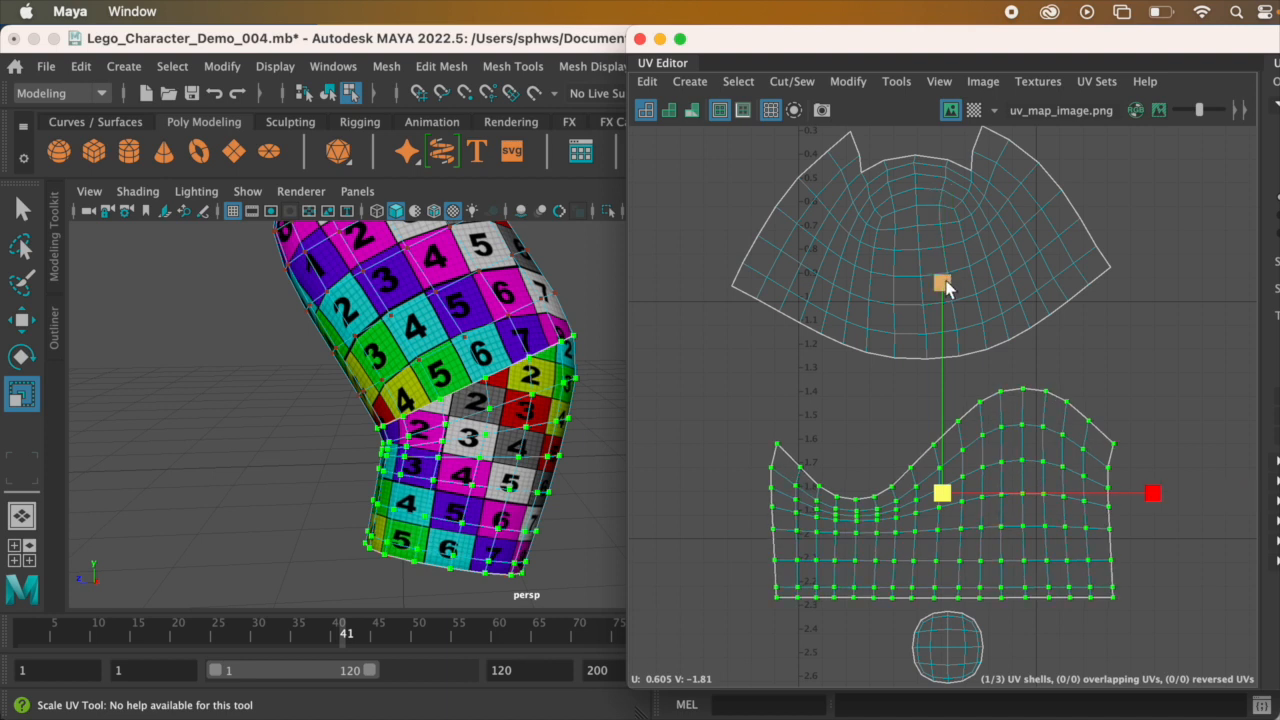
drag(945, 288, 944, 329)
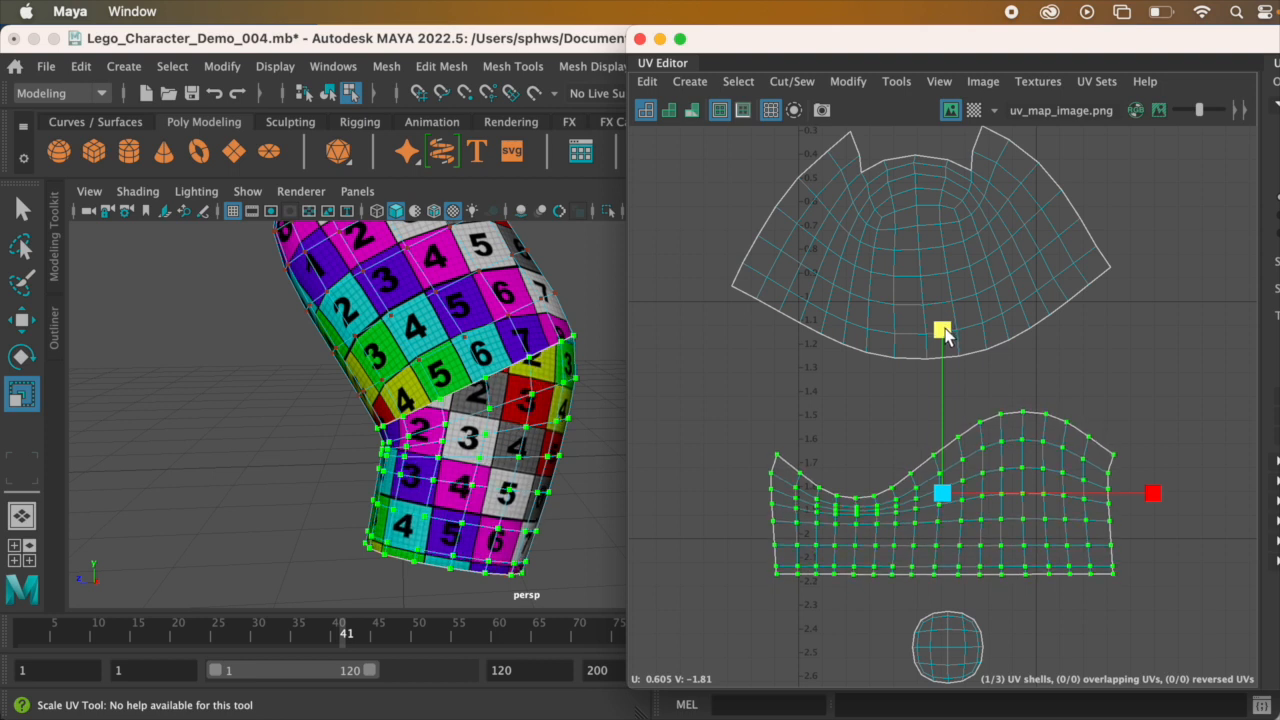
drag(947, 338, 945, 330)
alt+drag(394, 411, 427, 371)
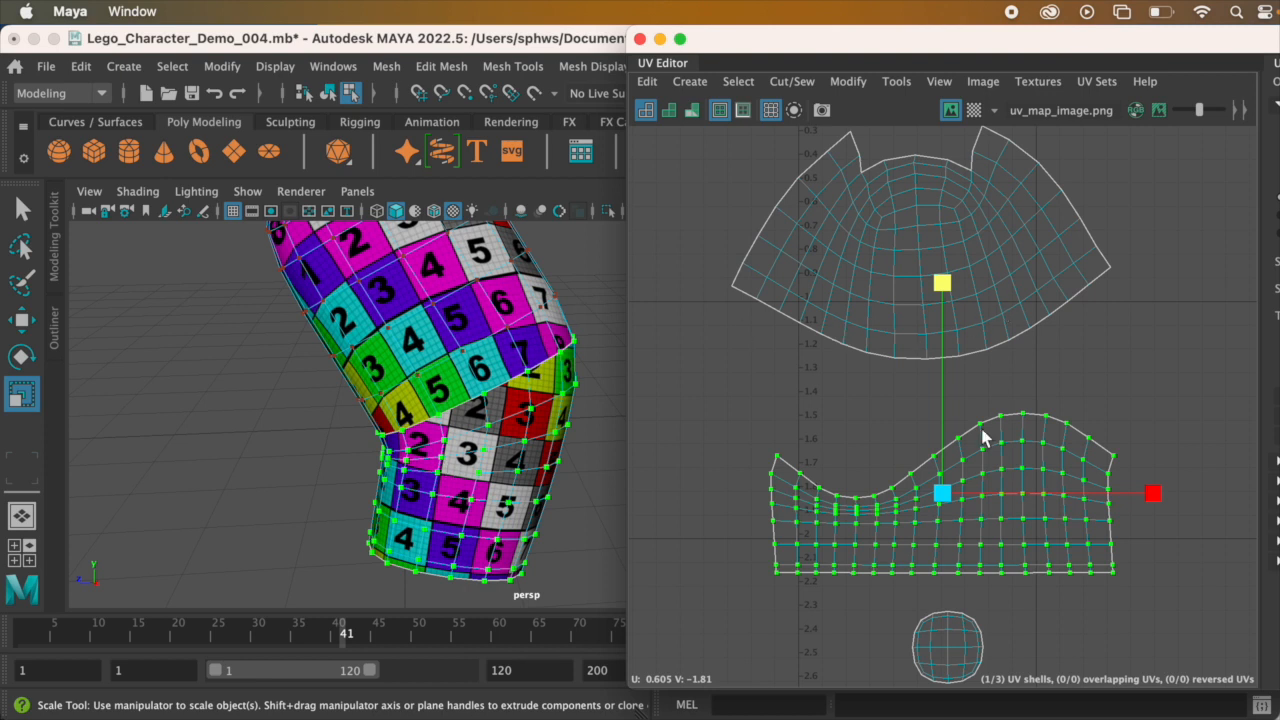
drag(942, 493, 926, 491)
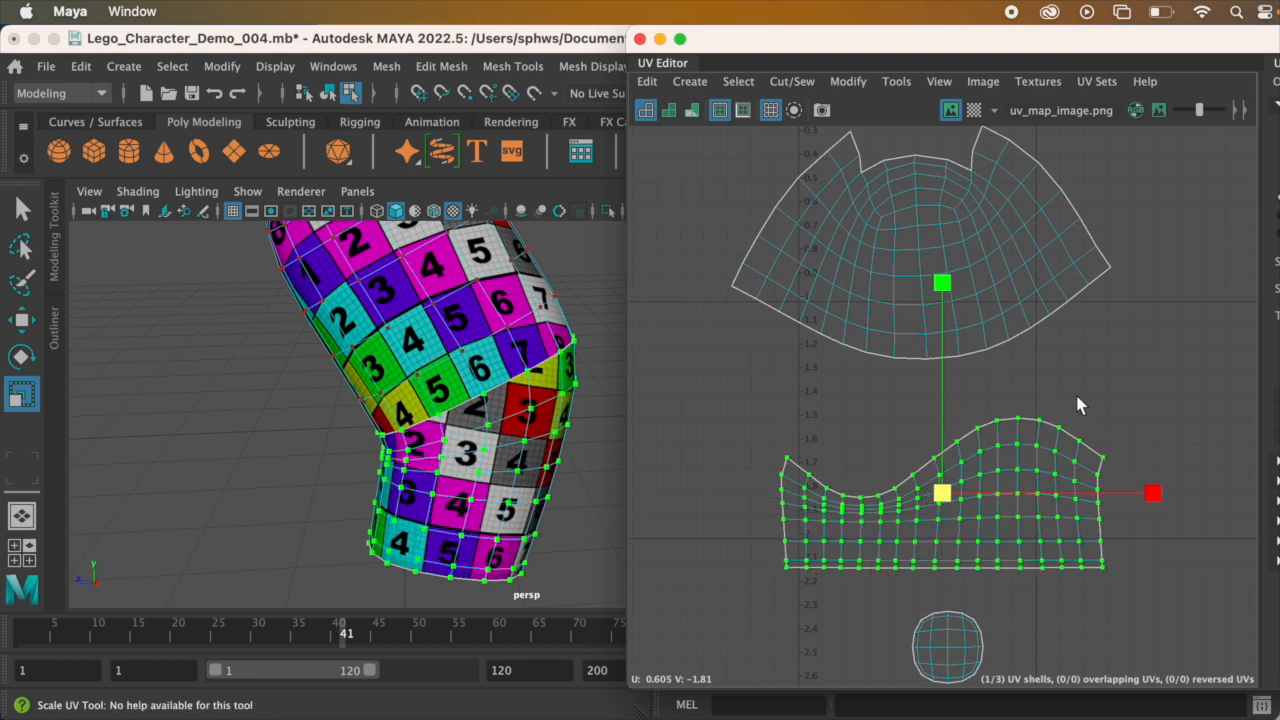
Step: Select one edge midway along the lower-arm shell's curved upper border and join it to the upper-arm shell with Move and Sew
right_drag(922, 301, 932, 247)
alt+middle_drag(957, 352, 985, 395)
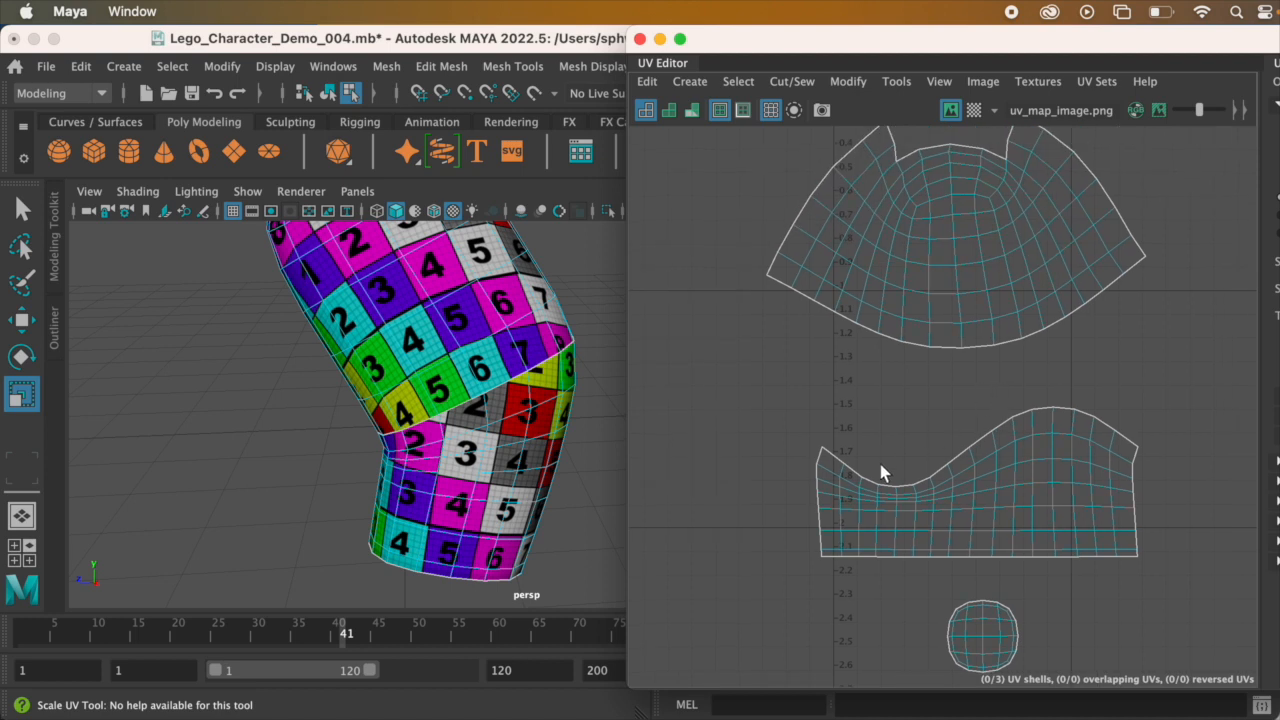
click(981, 442)
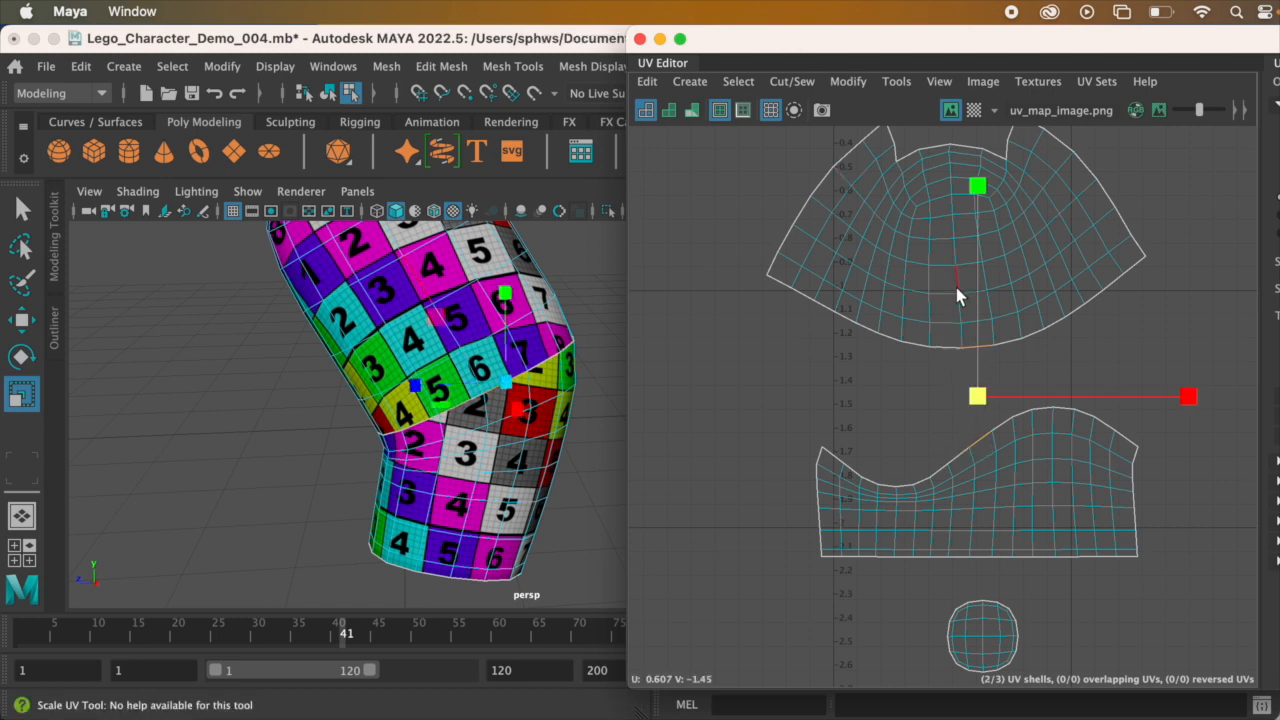
click(793, 81)
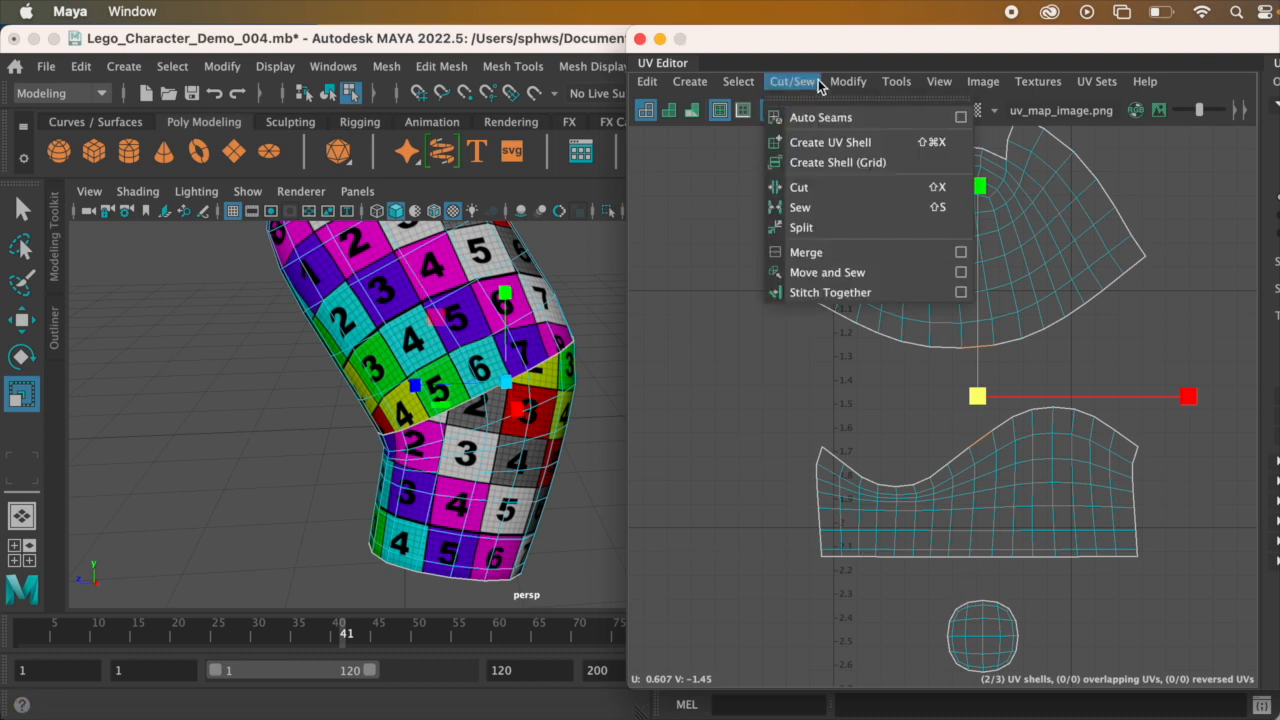
click(868, 273)
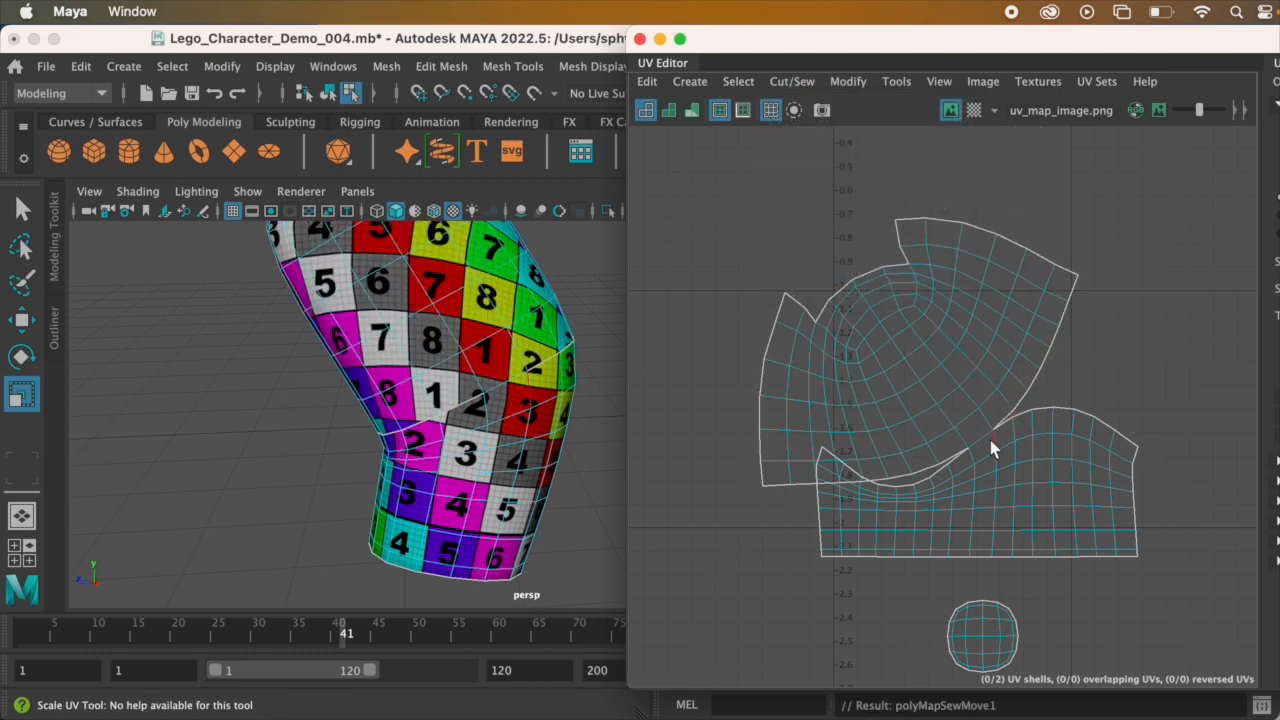
scroll(990, 395, up, 5)
scroll(985, 397, down, 6)
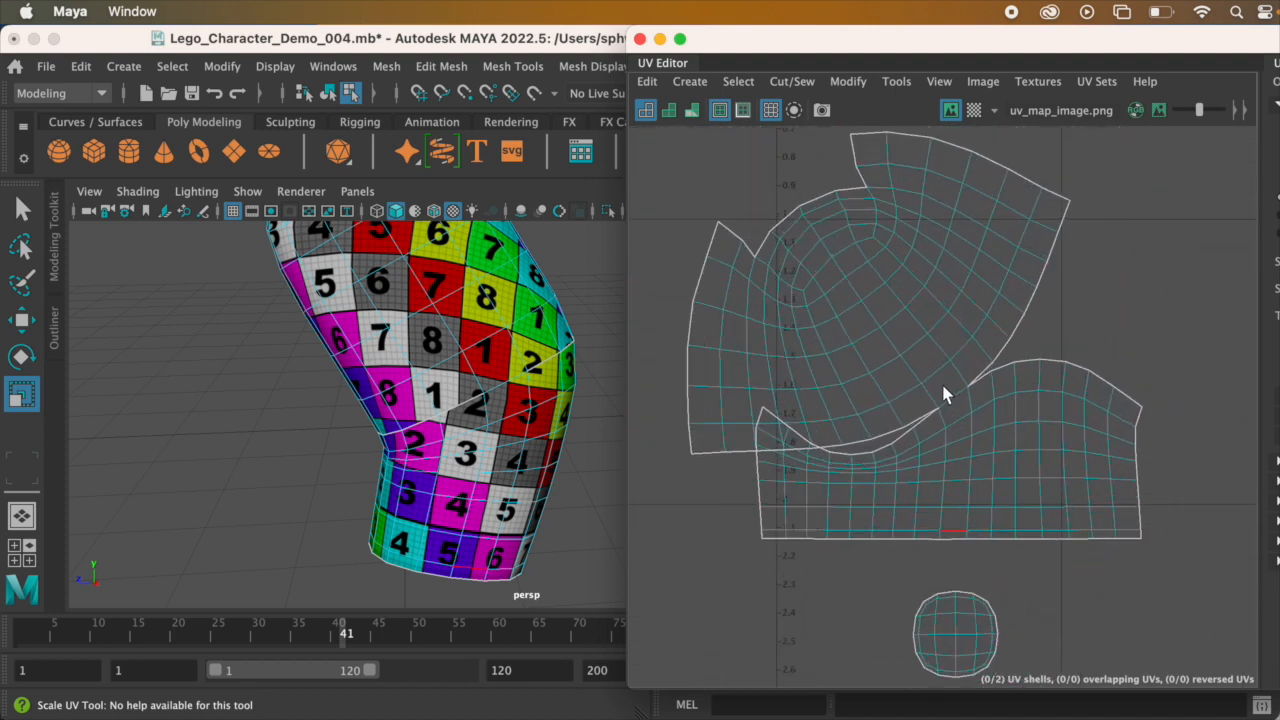
mouse_move(969, 351)
alt+middle_down()
mouse_move(971, 377)
mouse_move(984, 366)
alt+middle_up()
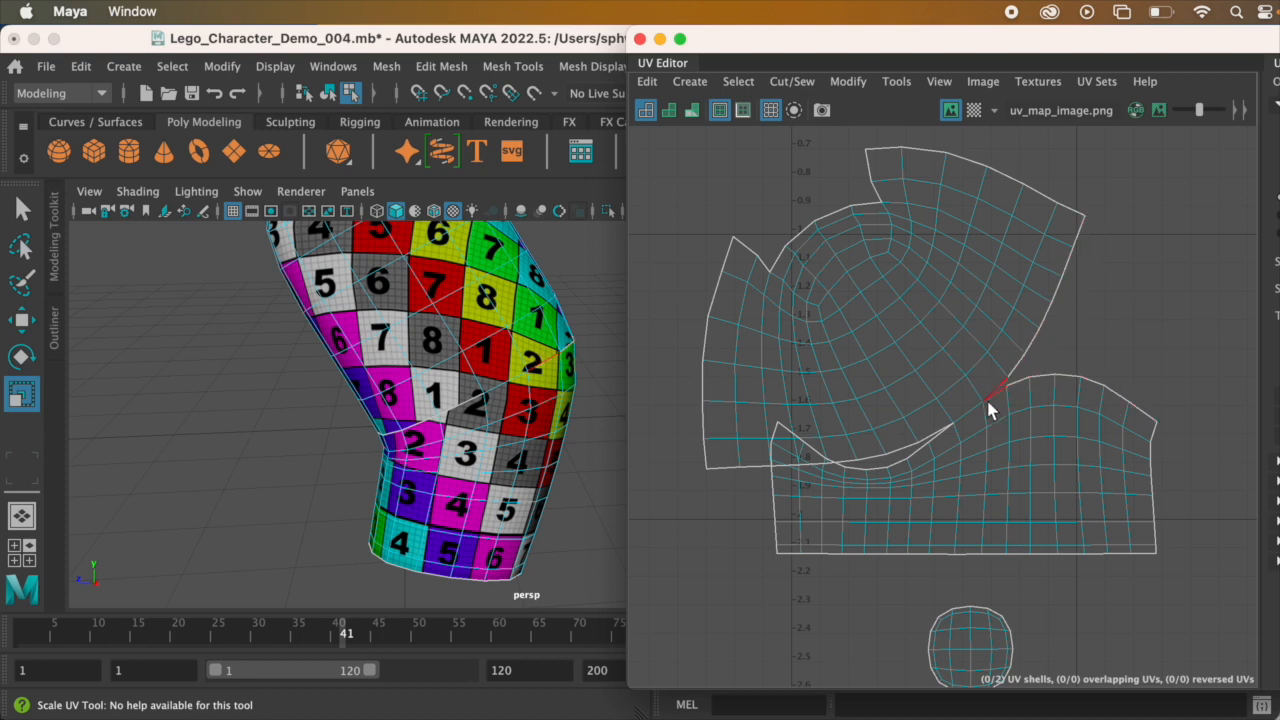
Step: Move and Sew the next three border edges between lower and upper arm, working outward from the existing join toward the shell's right side
click(991, 394)
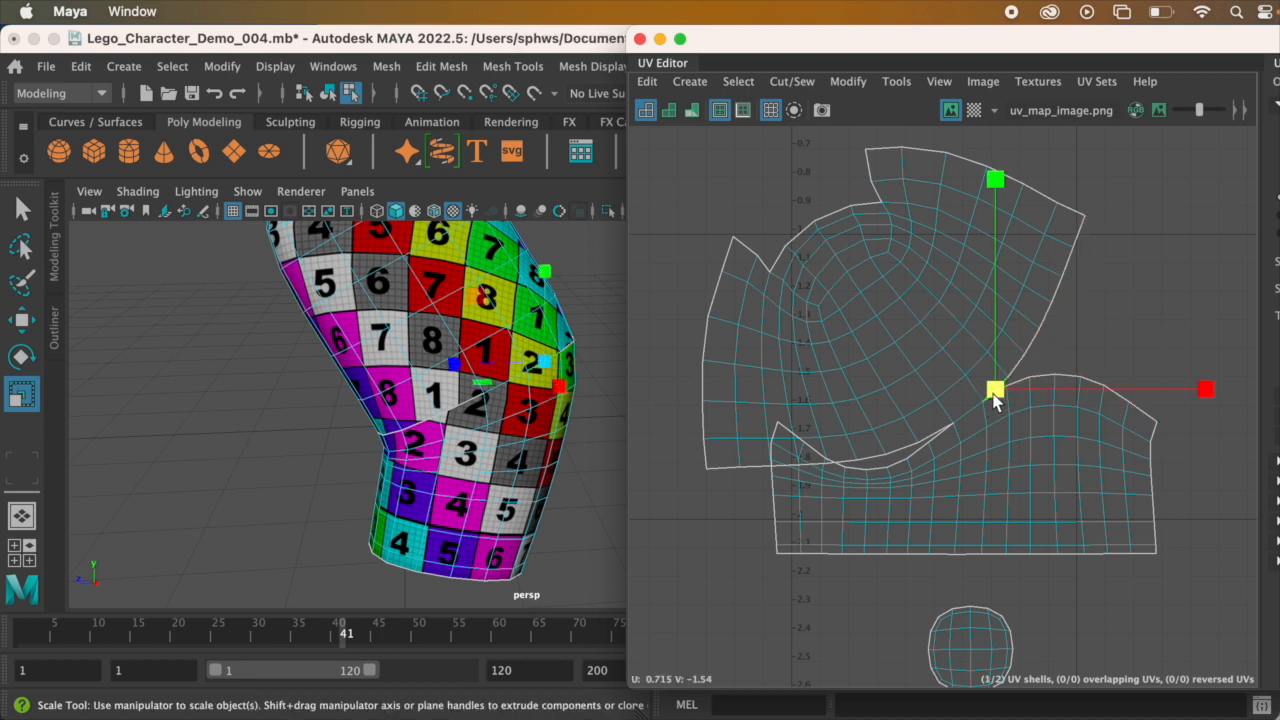
click(792, 84)
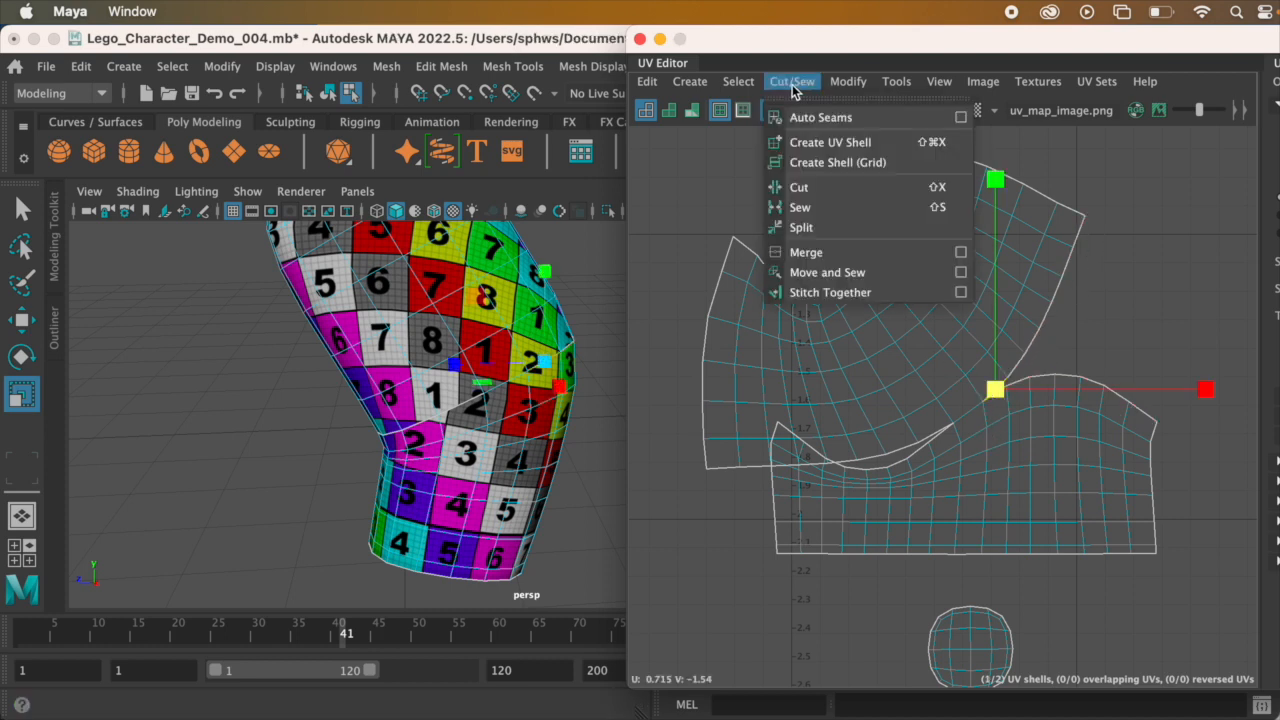
click(874, 273)
click(1026, 361)
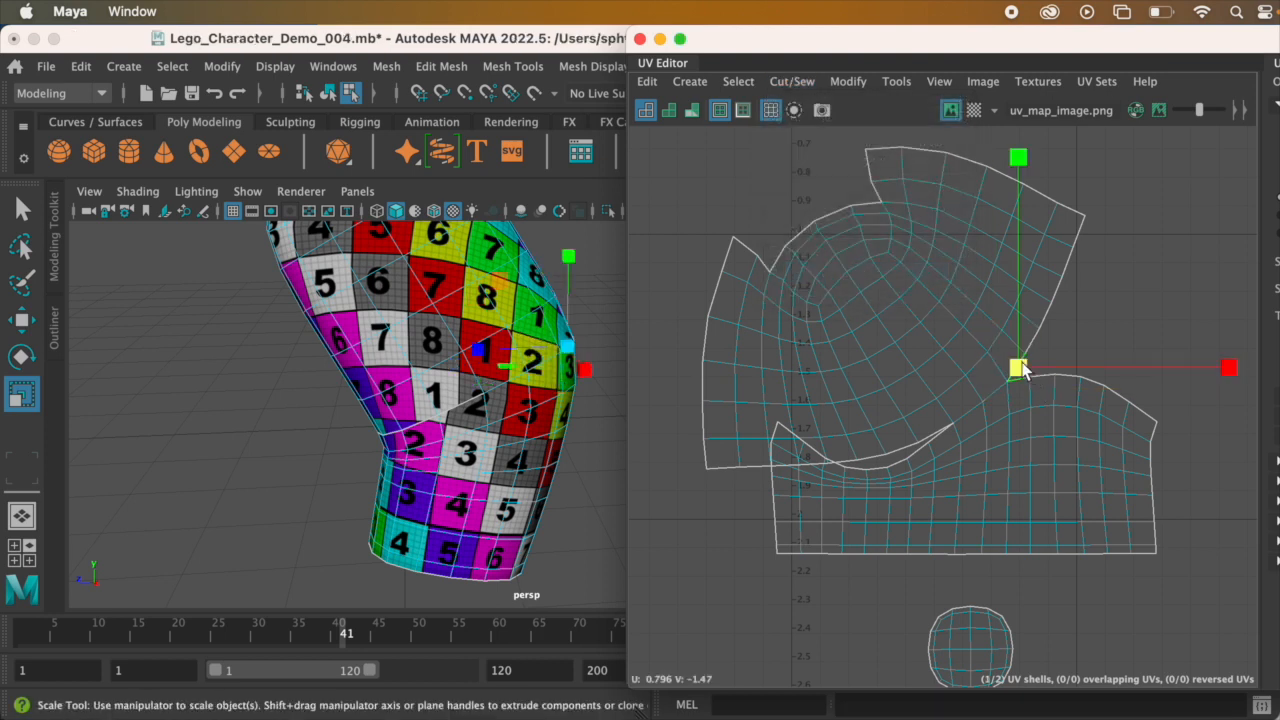
click(792, 81)
click(880, 274)
click(1036, 345)
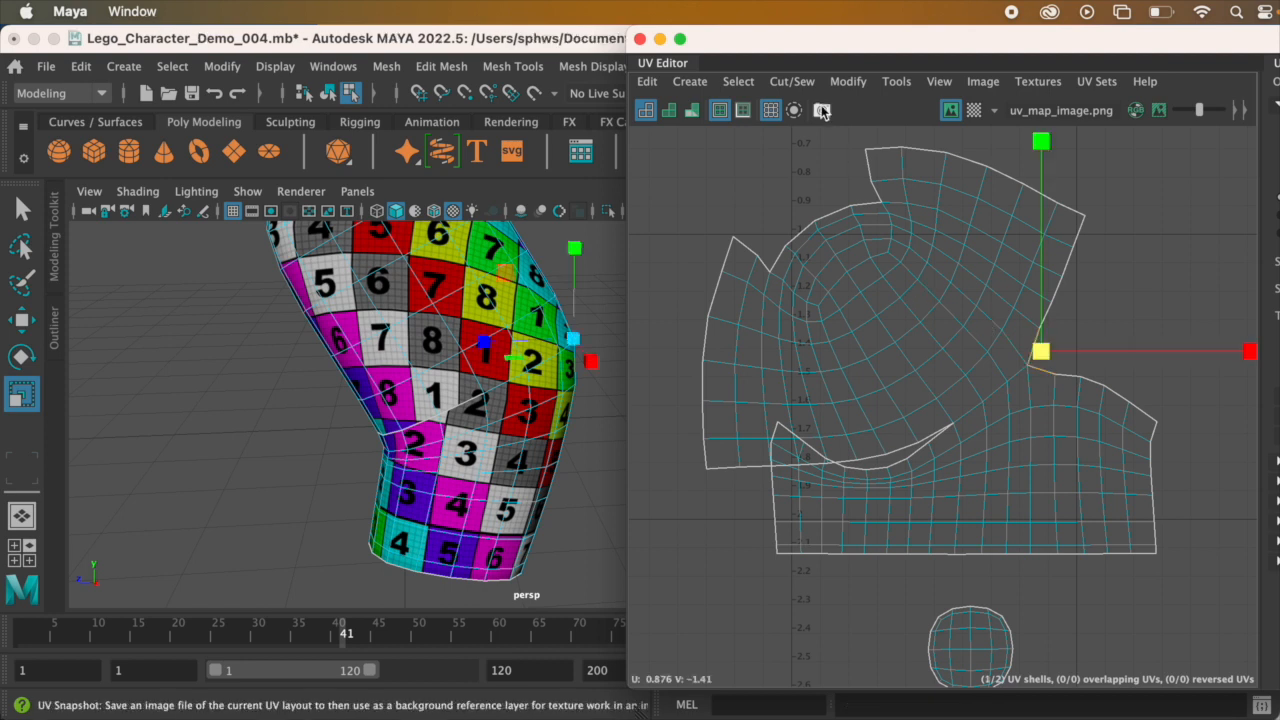
click(792, 81)
click(862, 272)
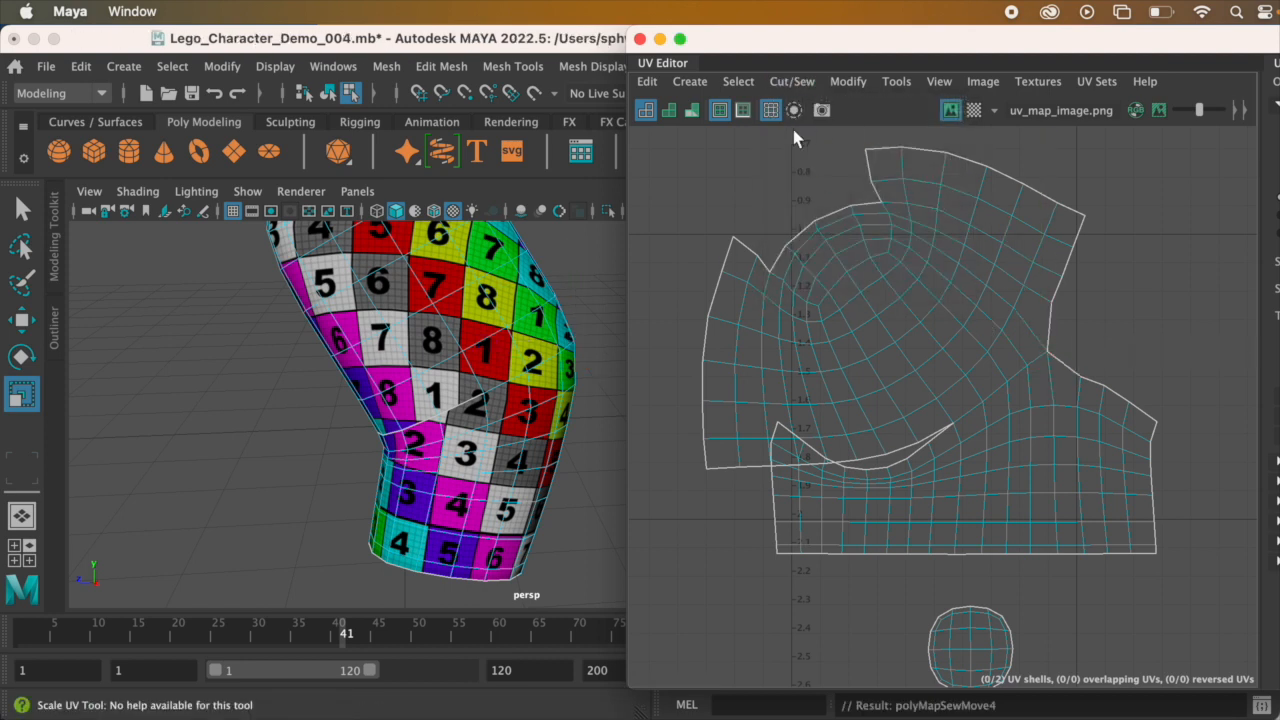
click(792, 82)
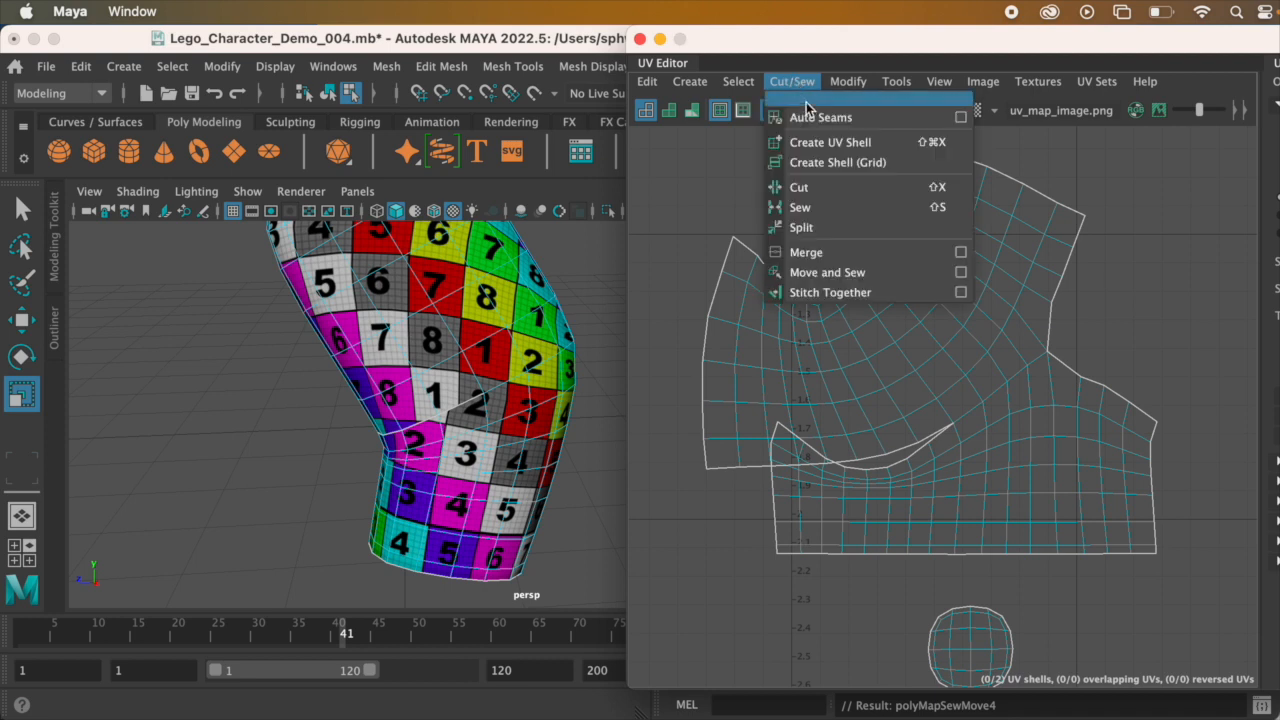
click(807, 46)
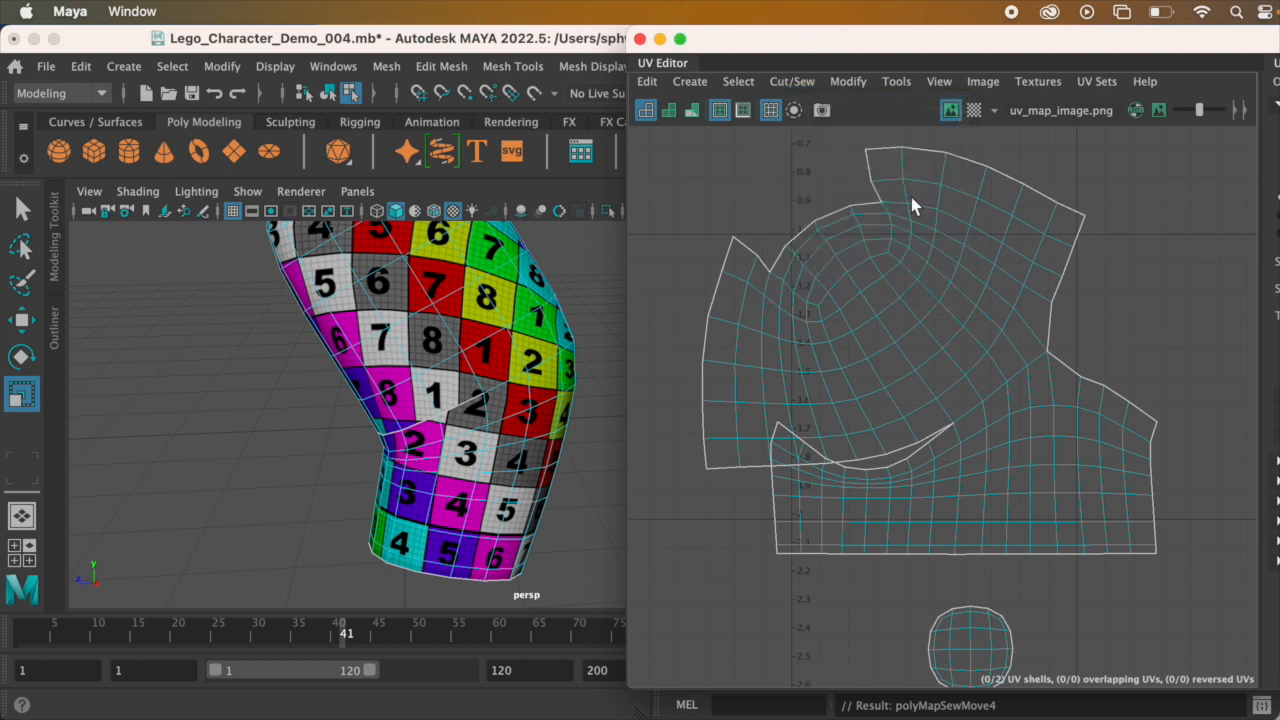
Step: Repeat Move and Sew on the four remaining open edges until the right half of the arm seam is closed
click(1052, 330)
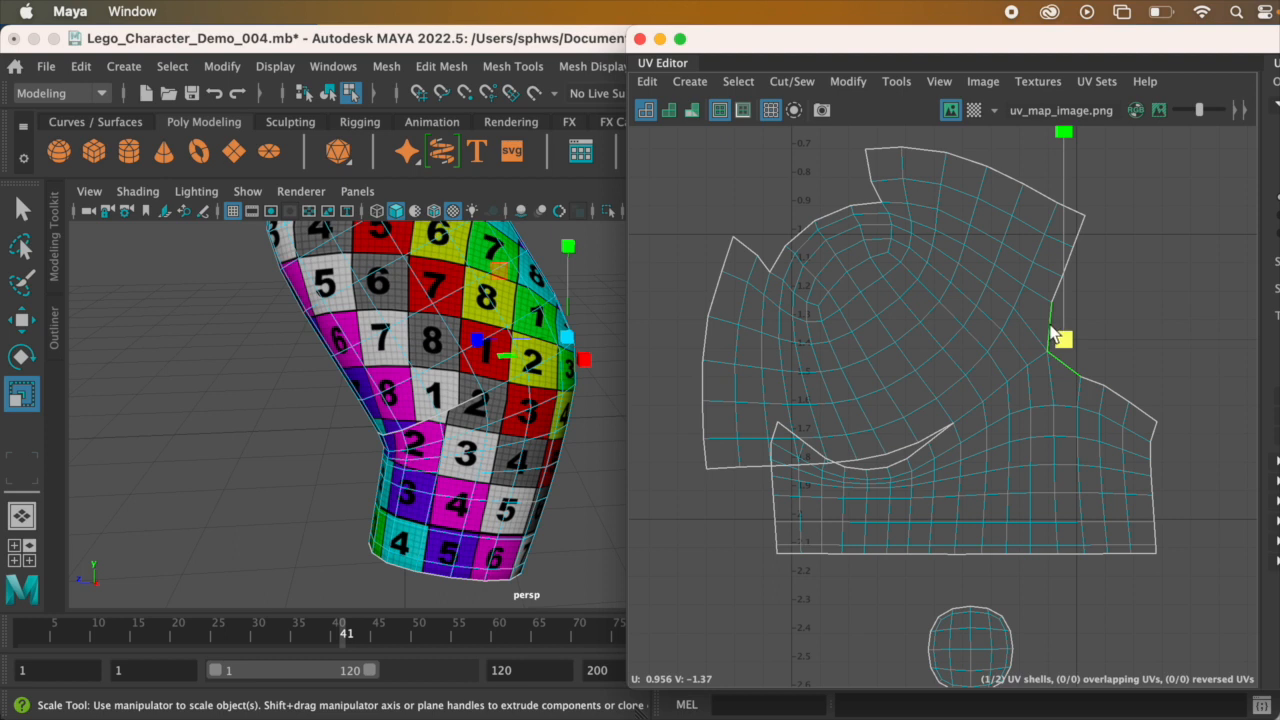
key(g)
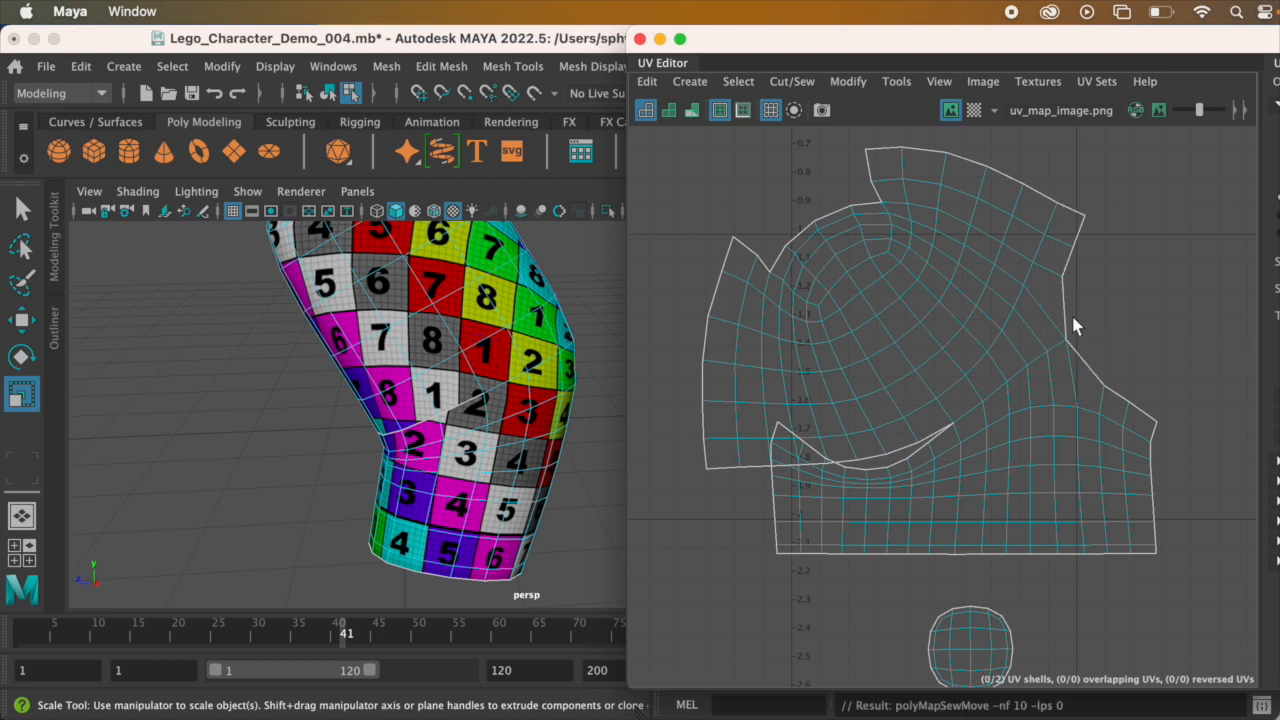
click(1066, 309)
key(g)
click(1076, 280)
key(g)
click(1088, 259)
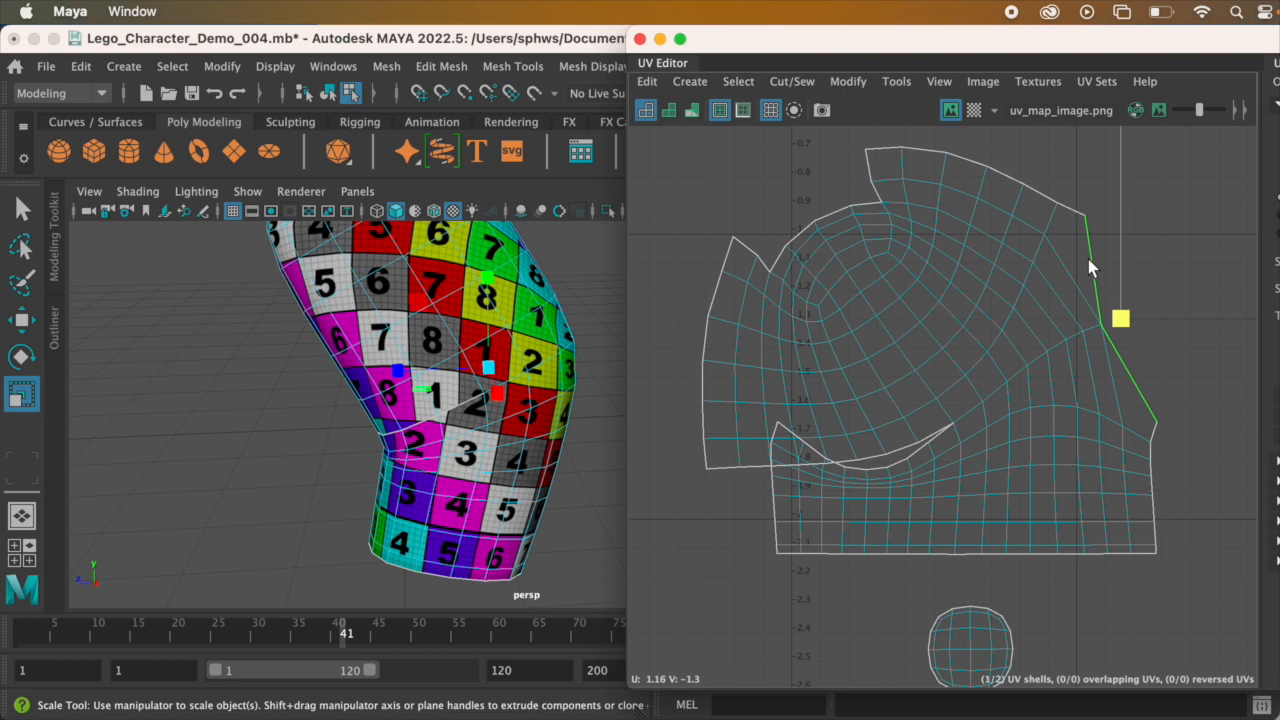
key(g)
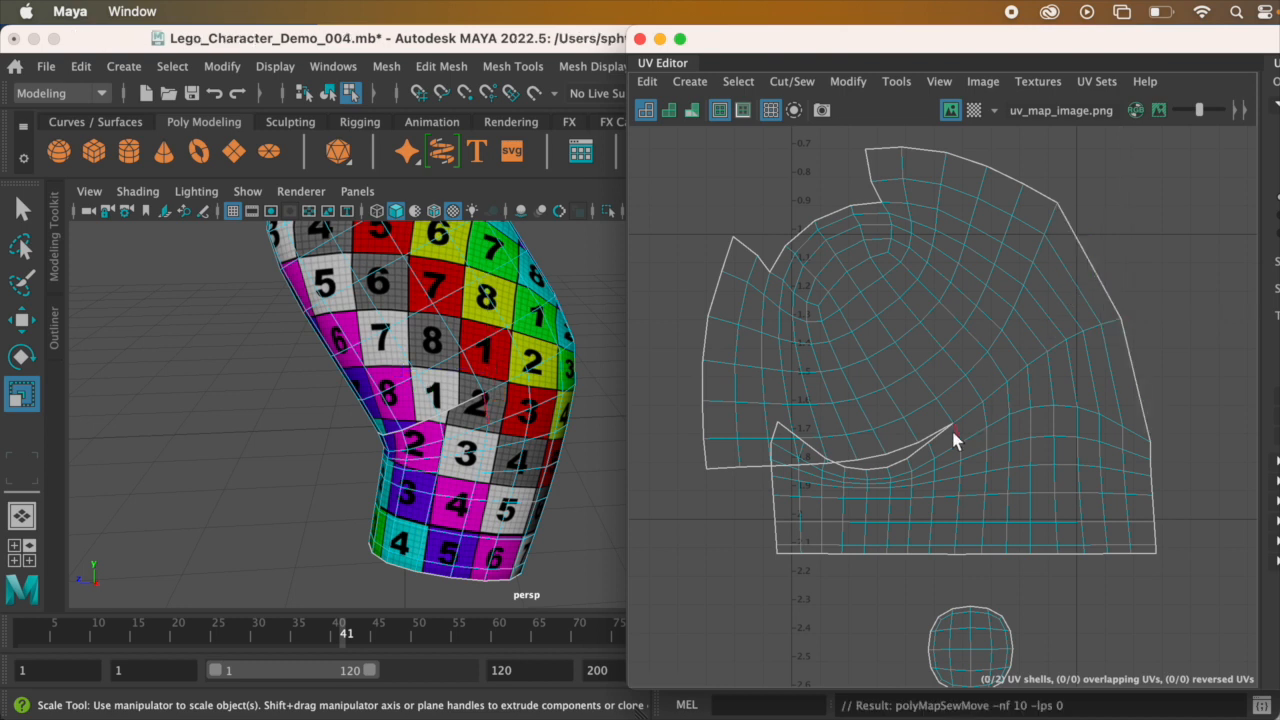
Step: Examine the still open left half of the seam in the UV shell and at the elbow of the arm model
scroll(949, 428, up, 1)
alt+middle_drag(973, 377, 896, 375)
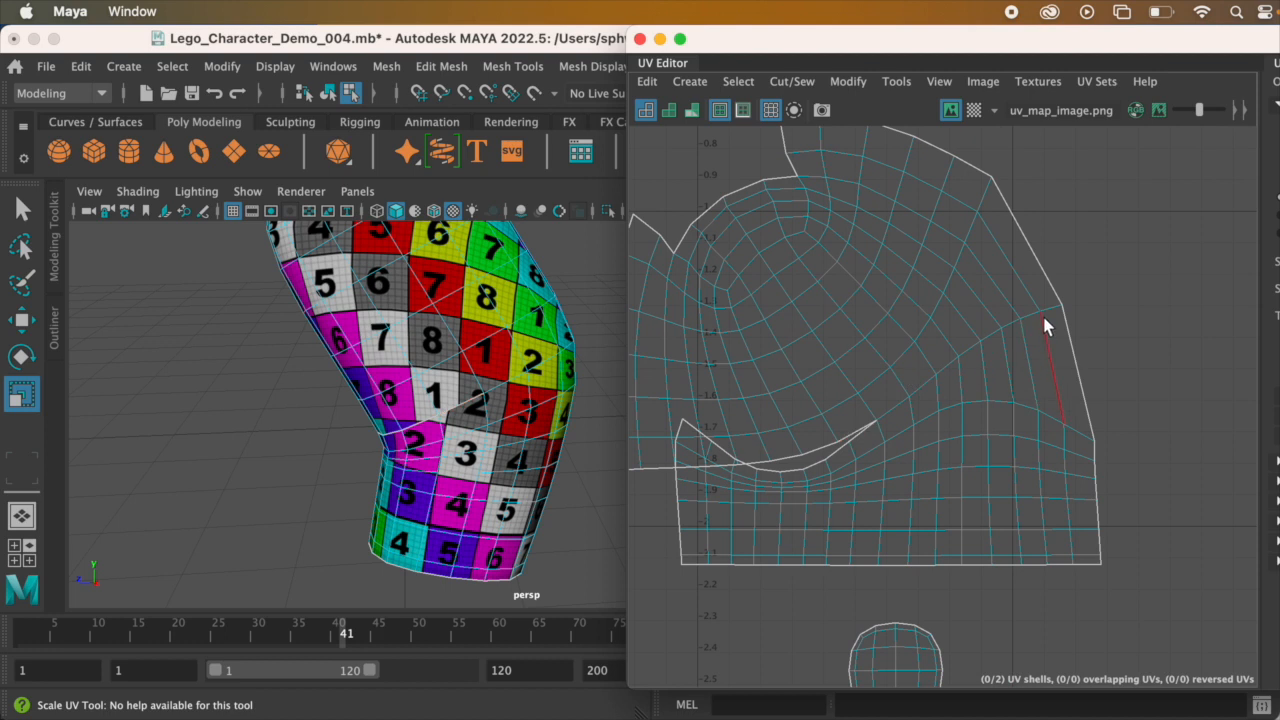
scroll(904, 389, down, 2)
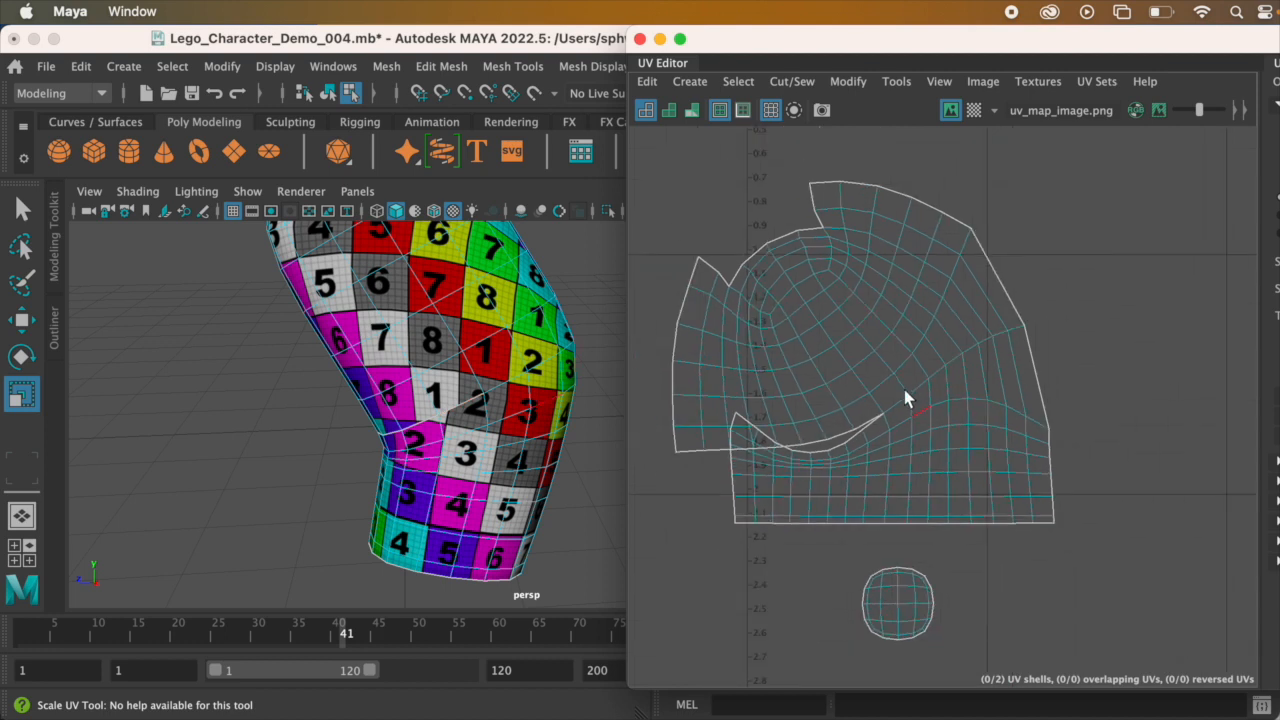
alt+middle_drag(900, 385, 1016, 309)
scroll(1037, 354, up, 2)
scroll(1016, 309, up, 1)
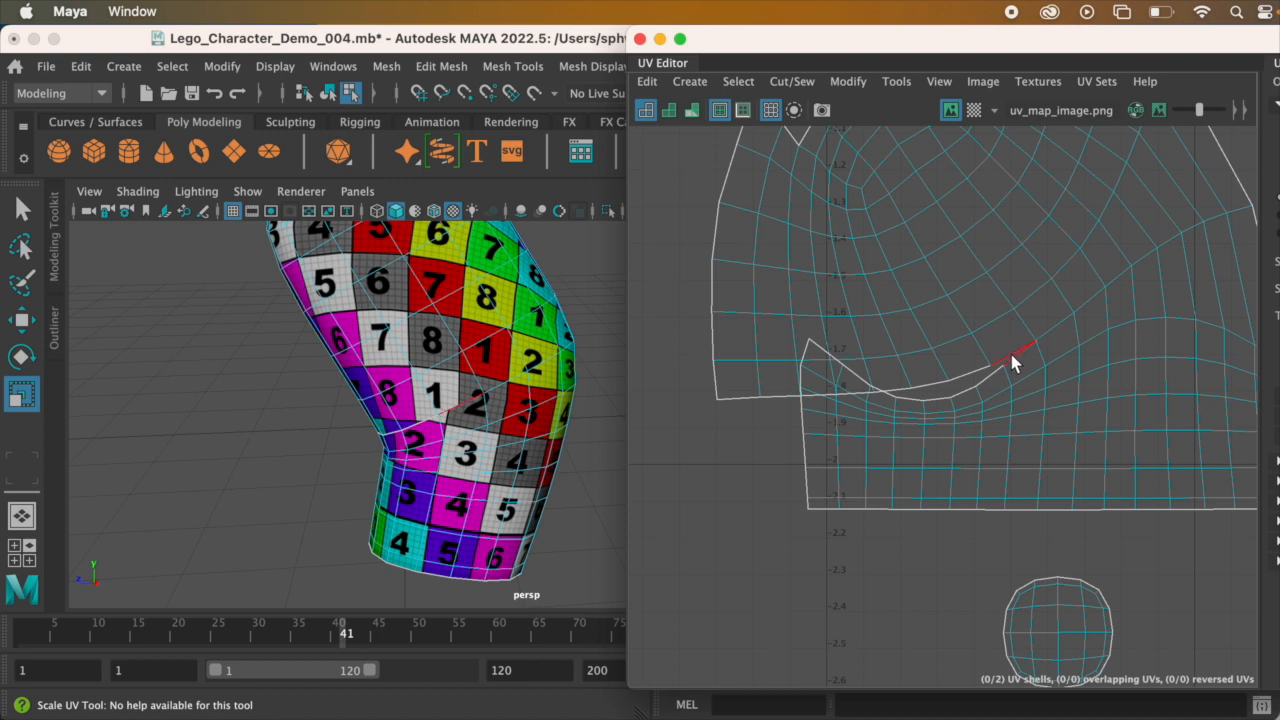
alt+drag(492, 374, 379, 361)
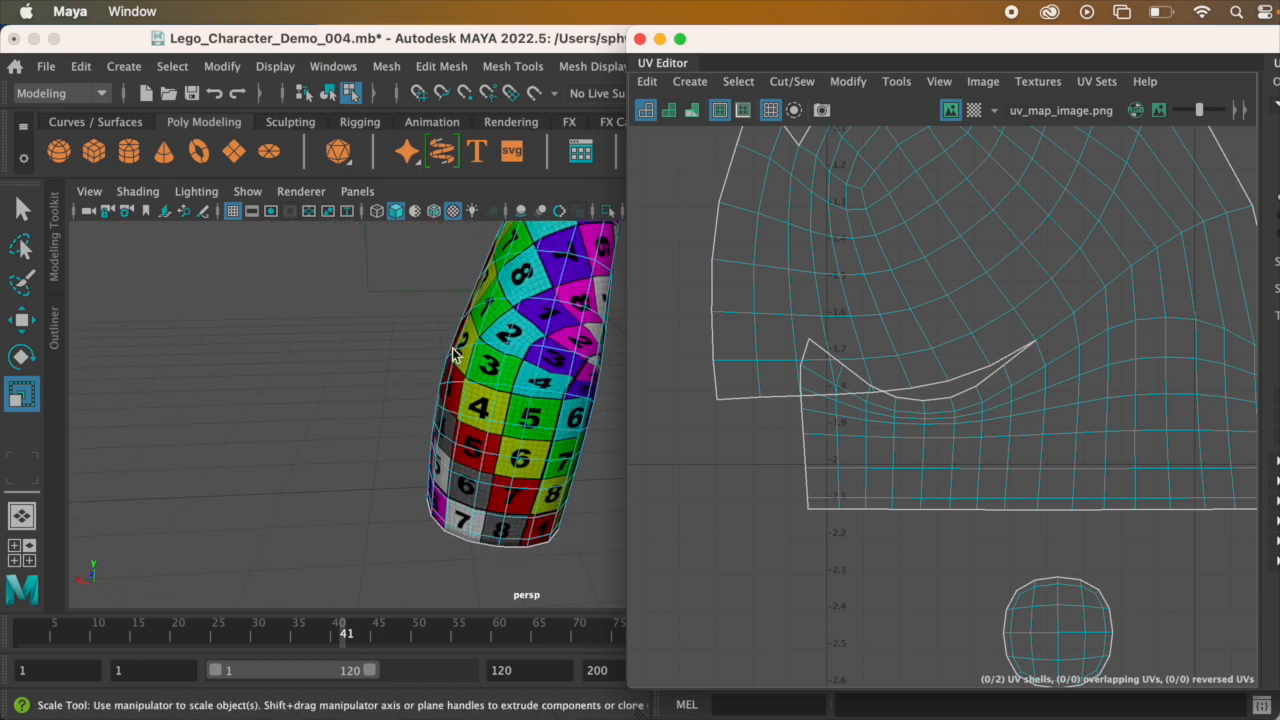
alt+drag(563, 350, 725, 354)
alt+drag(534, 381, 534, 383)
scroll(534, 385, up, 3)
alt+middle_drag(502, 408, 520, 381)
scroll(517, 418, up, 2)
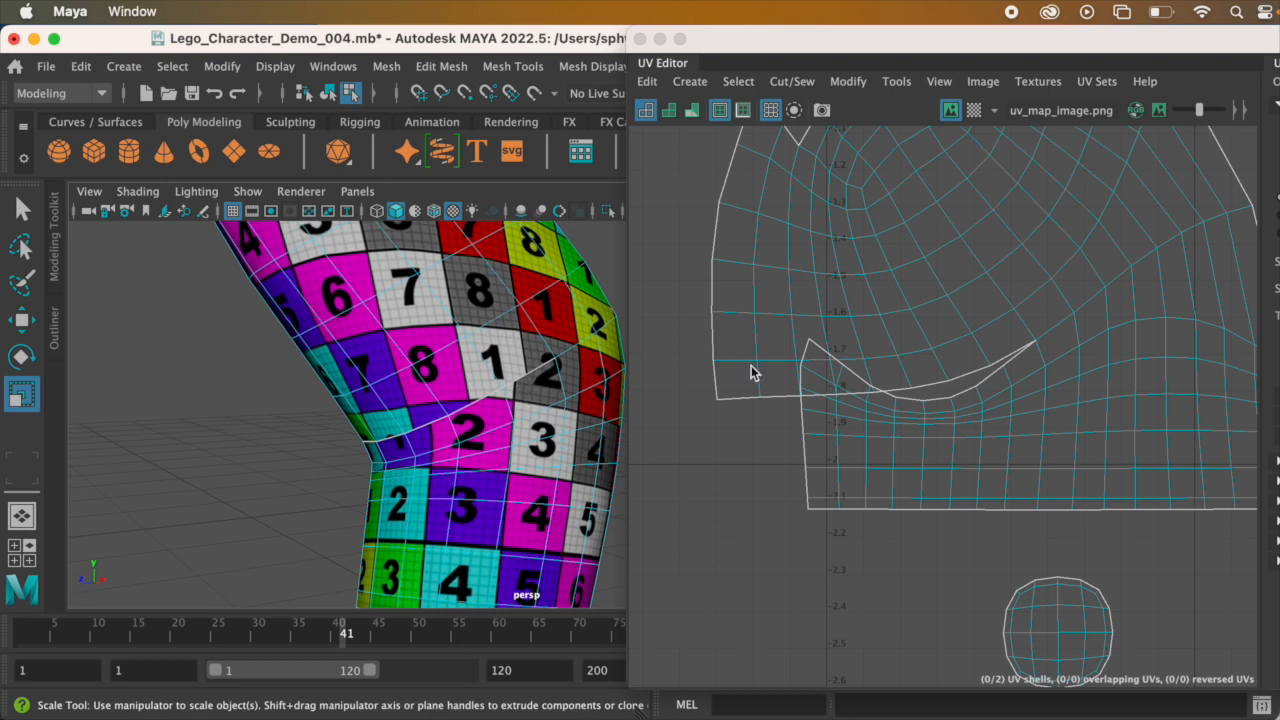
Step: Move and Sew the first three open border edges left of the joined section between upper and lower arm
click(1013, 362)
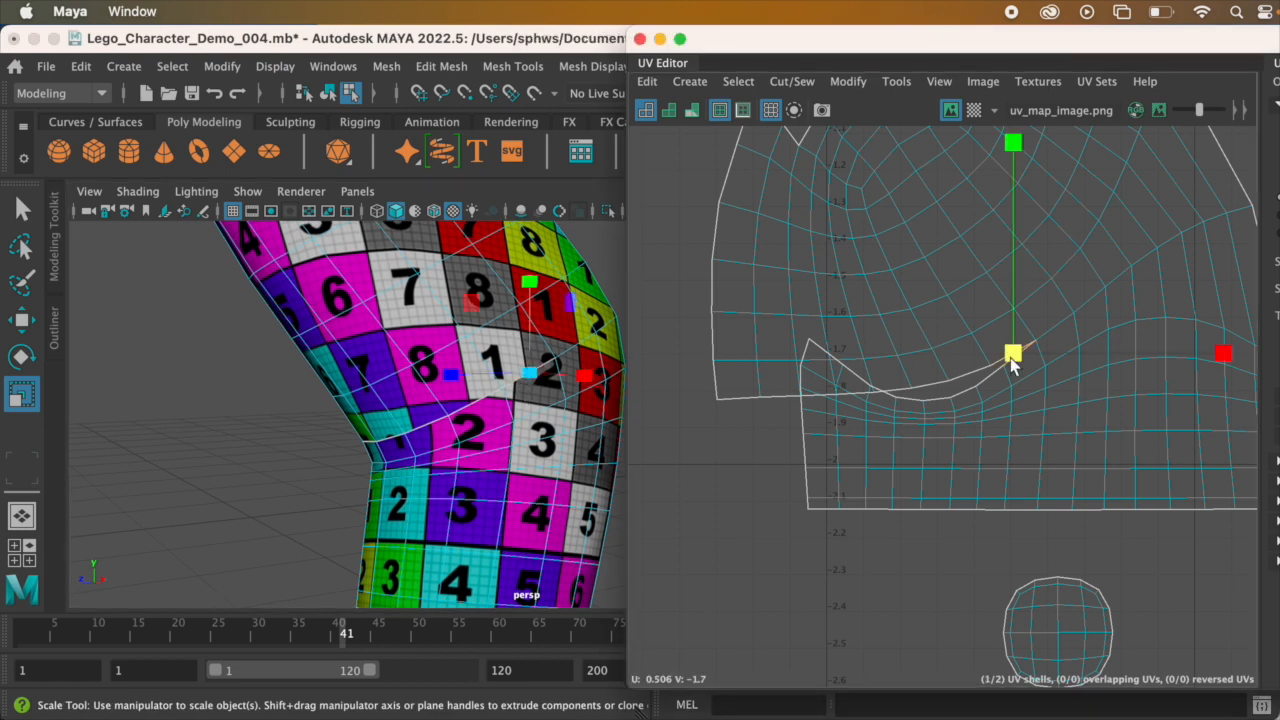
click(792, 83)
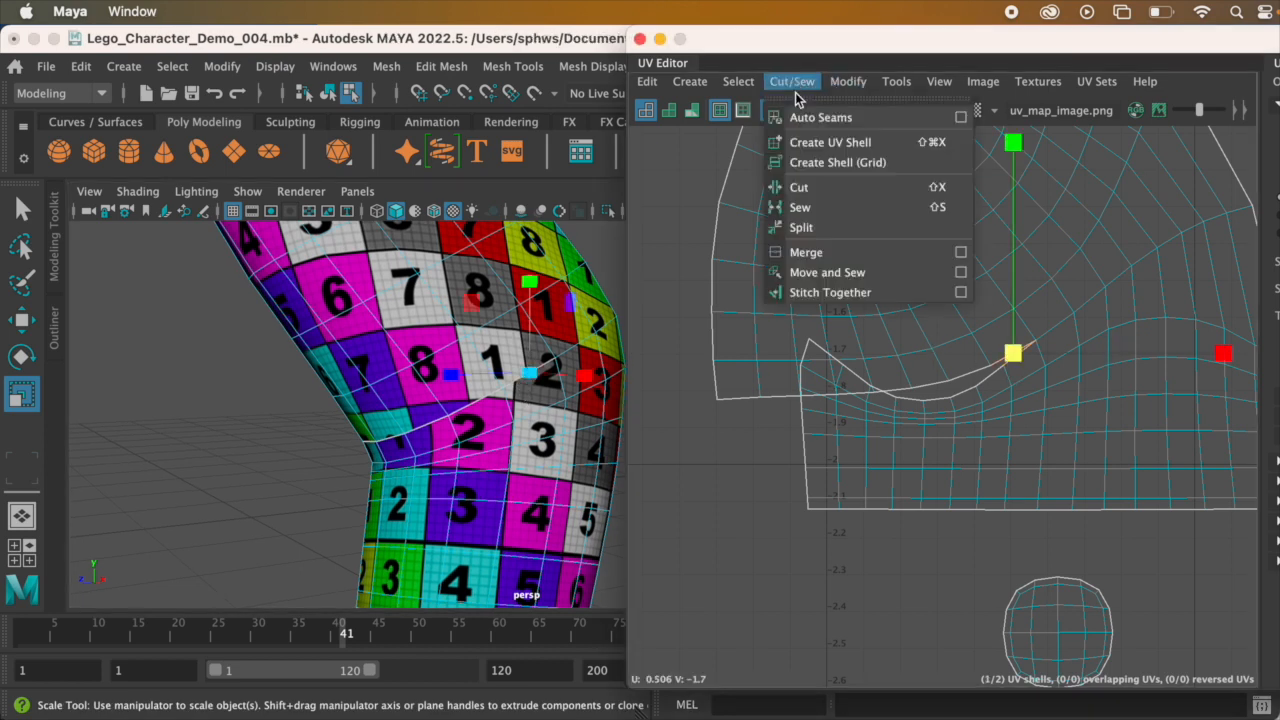
click(872, 274)
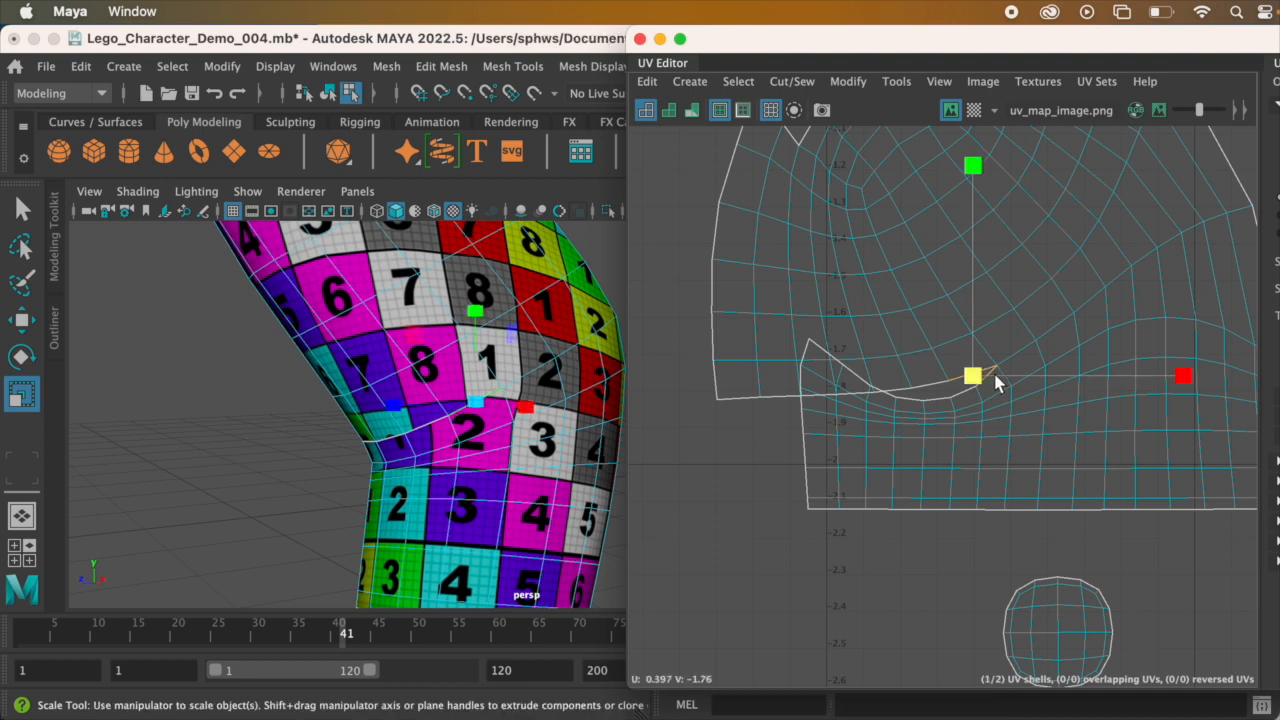
drag(995, 381, 953, 394)
key(g)
click(925, 395)
key(g)
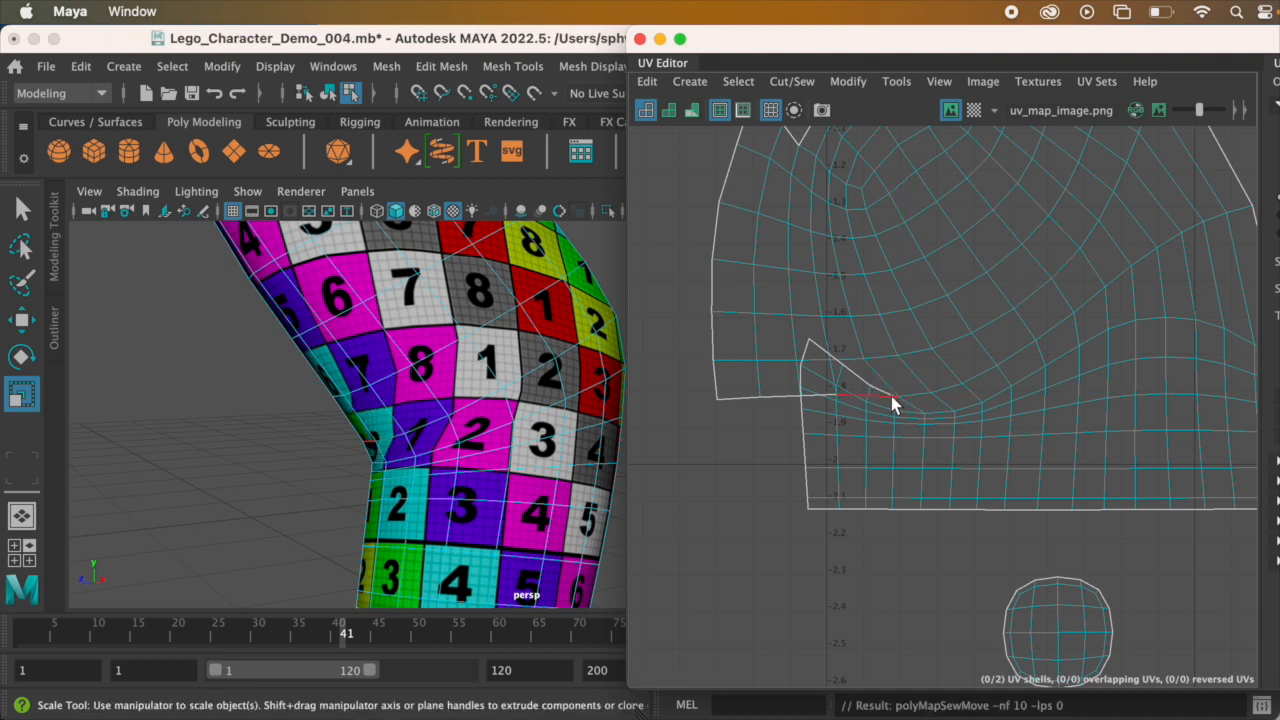
Step: Continue Move and Sew over the next four border edges toward the left end of the arm seam
click(881, 396)
key(g)
click(850, 398)
key(g)
click(817, 397)
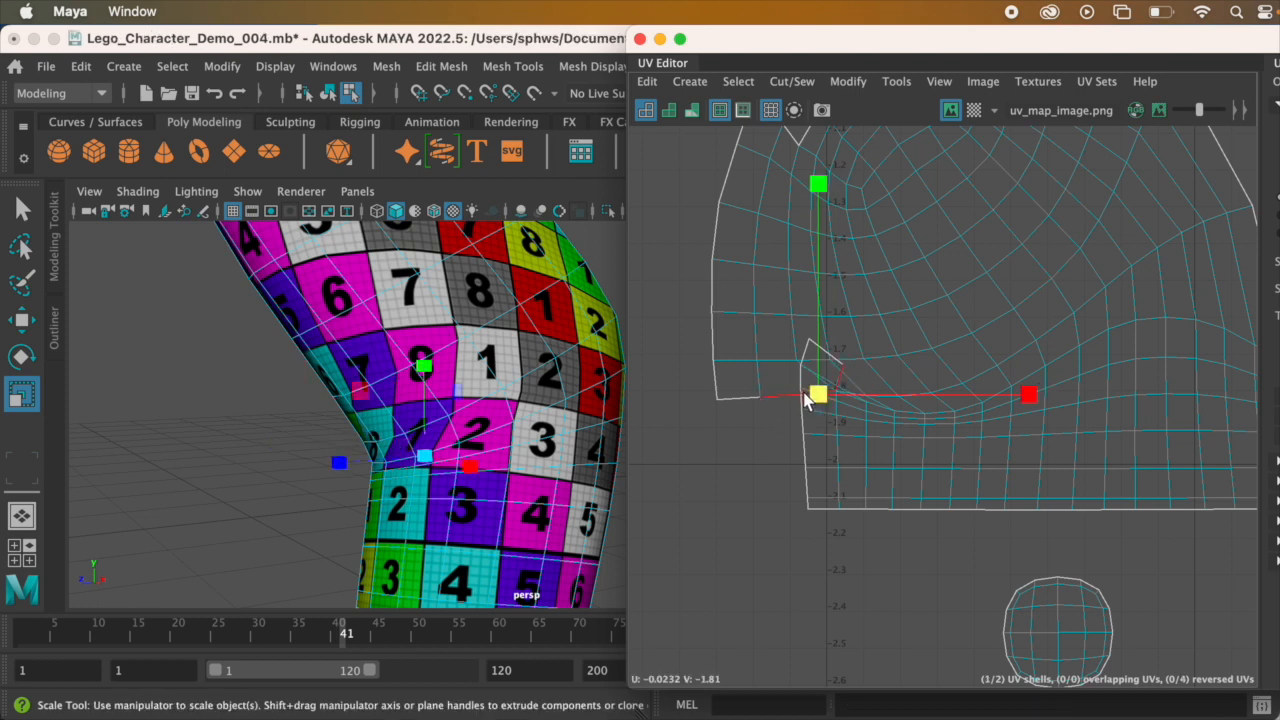
key(g)
click(750, 398)
key(g)
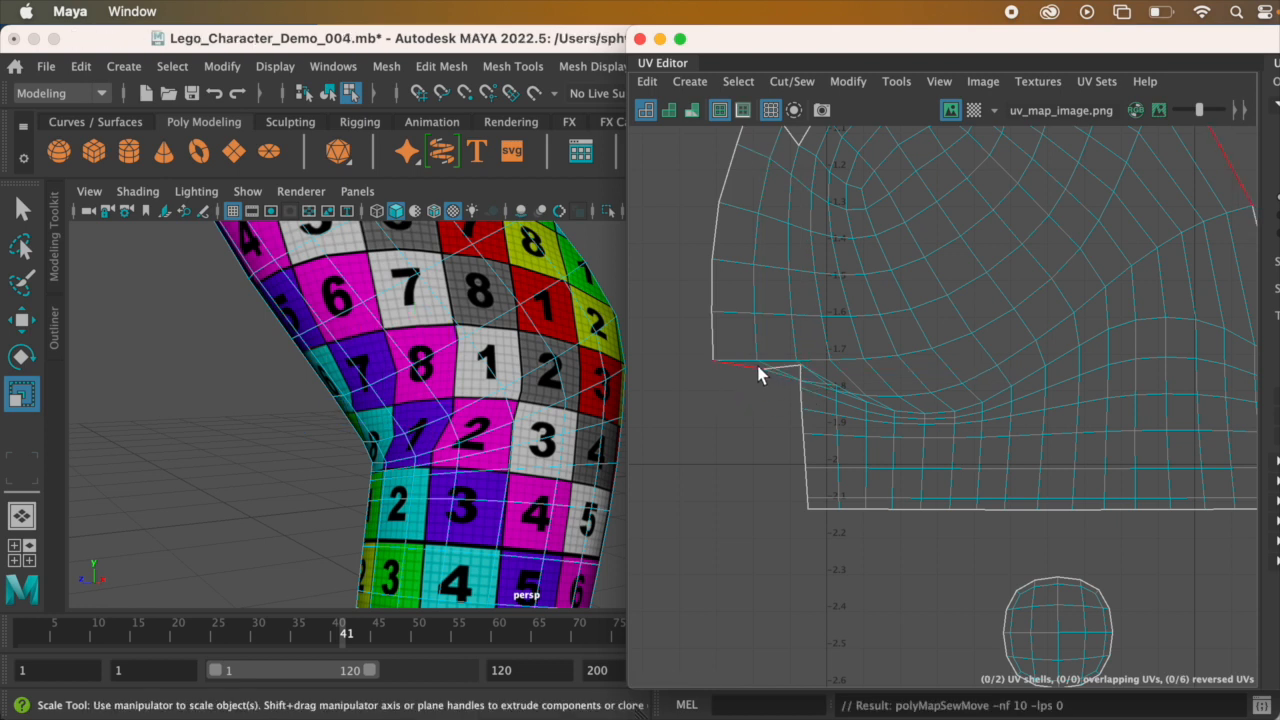
Step: Try to Move and Sew the outermost edge at the notch on the shell's left side, and undo it
click(752, 367)
key(g)
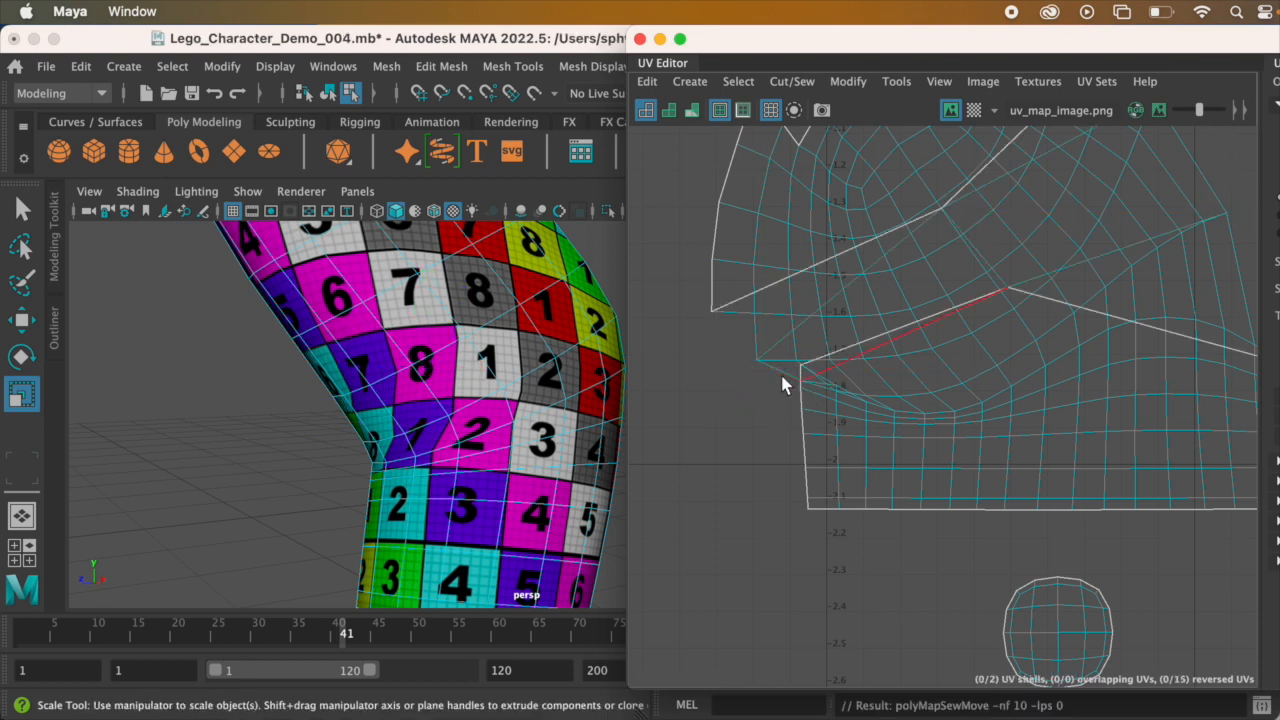
scroll(957, 367, down, 3)
key(super+z)
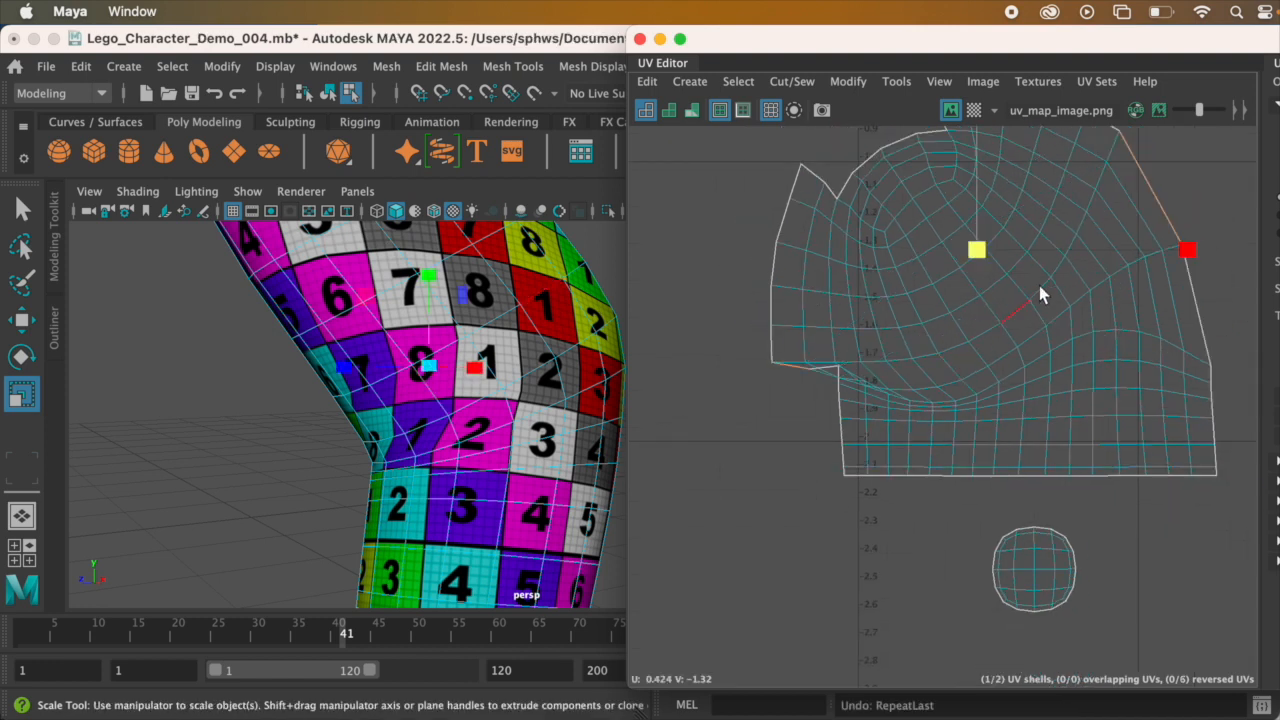
Step: Check which edge on the opposite border matches the selected notch edge, retry Move and Sew on it, and undo it
alt+middle_drag(1040, 237, 1035, 307)
alt+middle_drag(1132, 237, 1127, 256)
scroll(838, 428, up, 2)
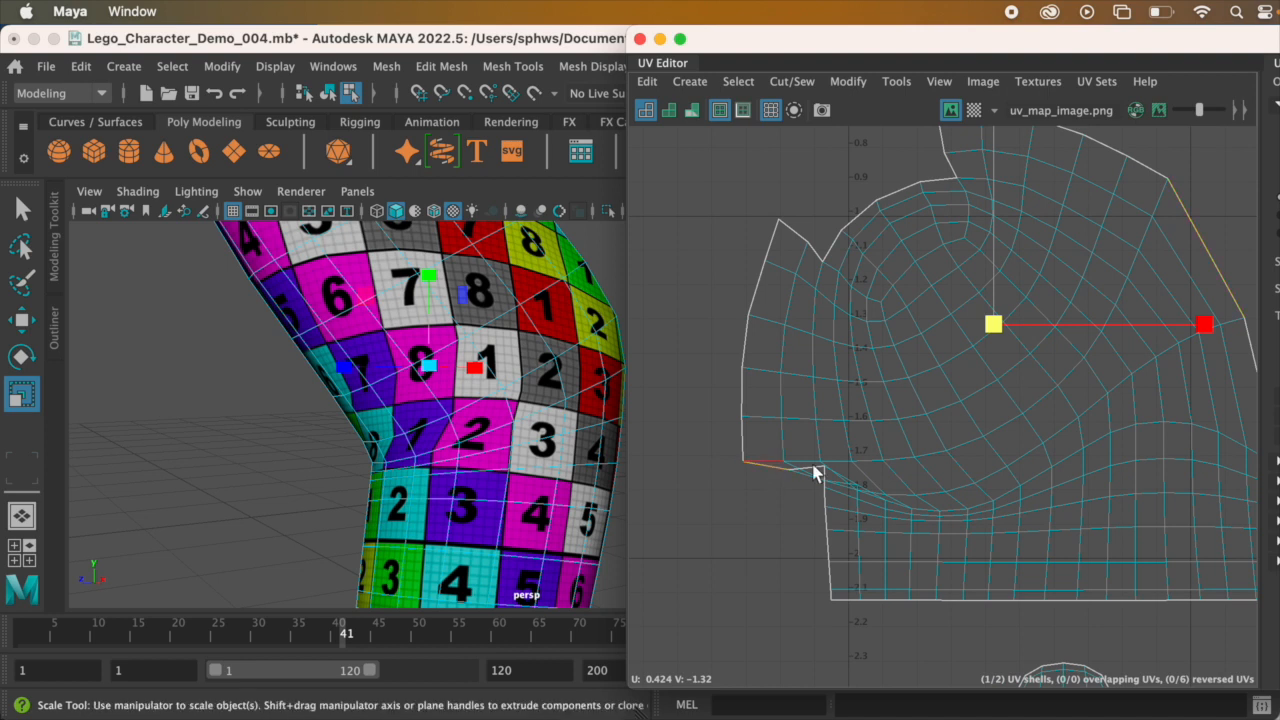
alt+middle_drag(1076, 368, 1011, 378)
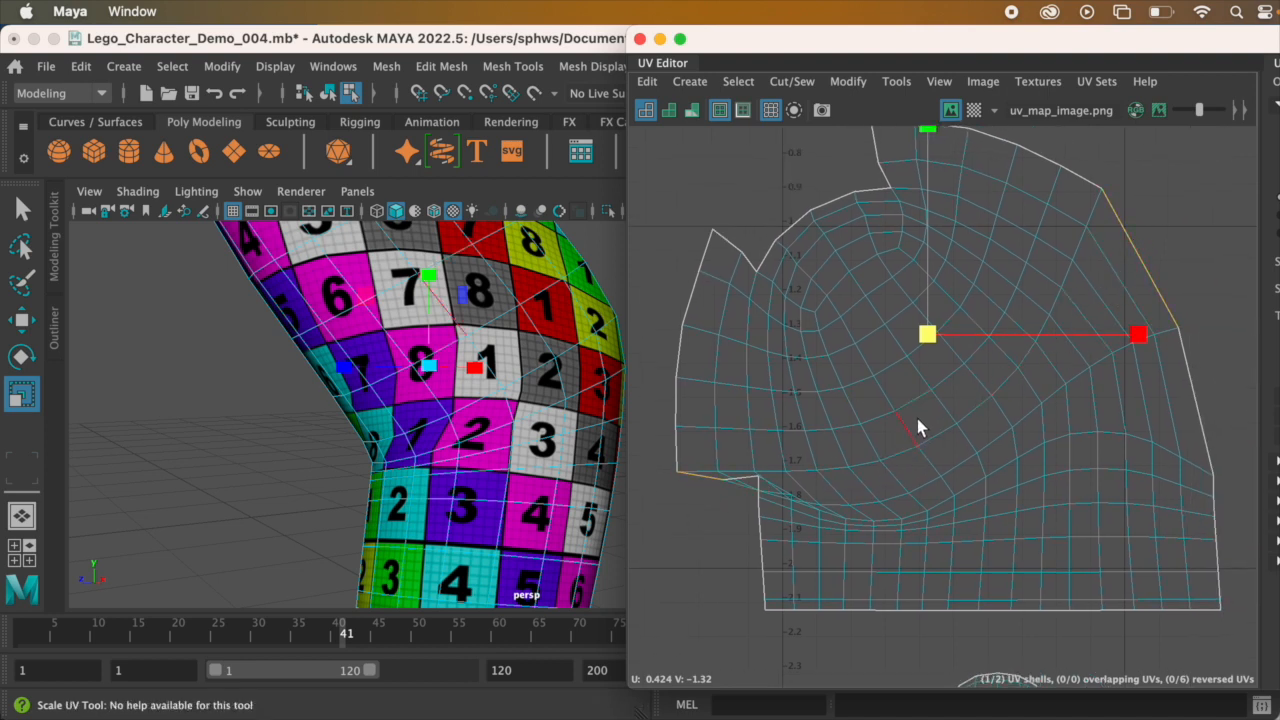
key(g)
alt+middle_drag(986, 370, 1016, 374)
scroll(1022, 330, down, 1)
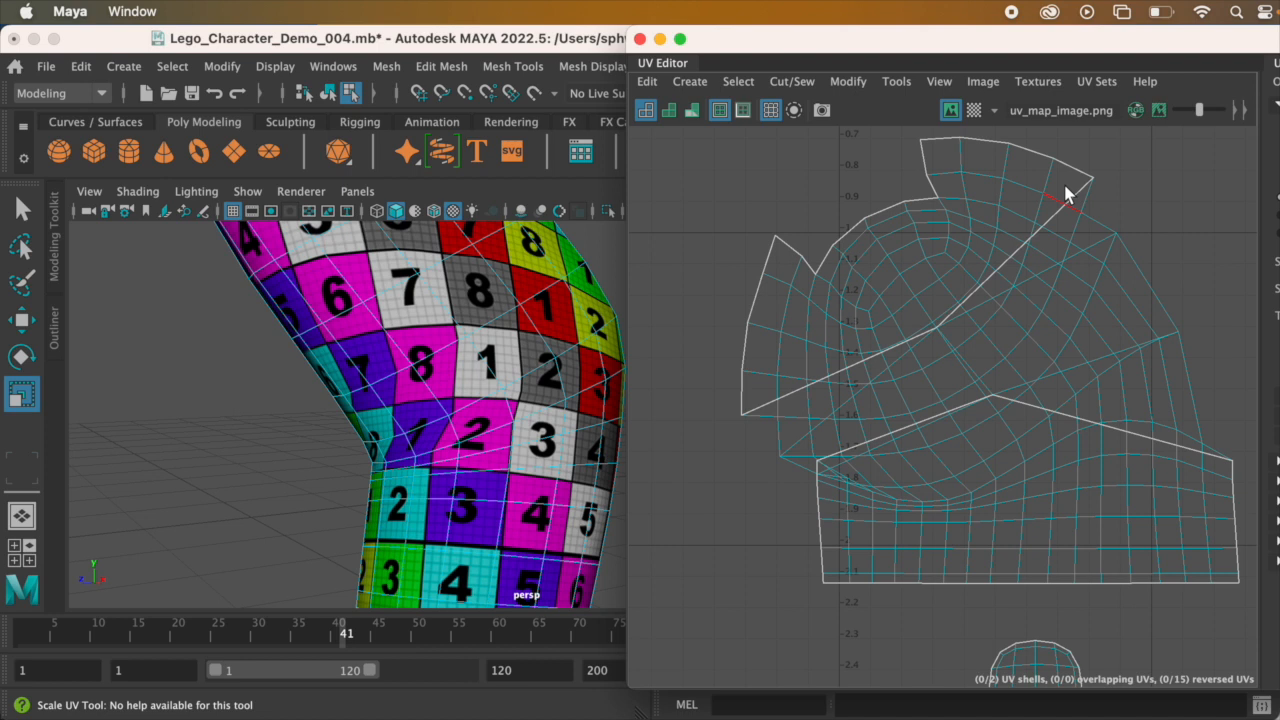
key(super+z)
alt+middle_drag(1006, 386, 1015, 302)
scroll(1015, 302, down, 2)
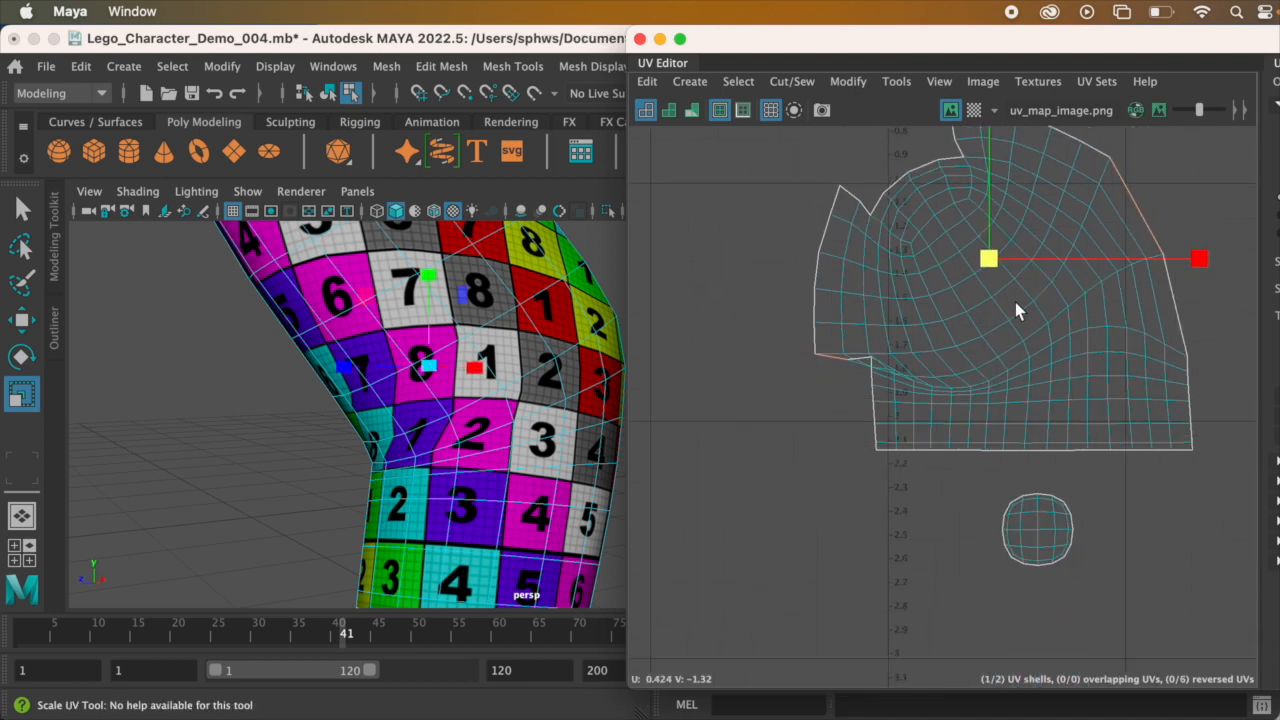
Step: Examine the checker pattern around the sewn elbow of the arm model from several sides
alt+drag(513, 413, 554, 410)
alt+middle_drag(526, 405, 378, 355)
alt+drag(435, 386, 466, 389)
alt+middle_drag(449, 396, 393, 450)
mouse_move(473, 412)
alt+mouse_down()
mouse_move(386, 374)
mouse_move(300, 434)
mouse_move(370, 378)
mouse_move(400, 406)
mouse_move(498, 392)
mouse_move(423, 400)
mouse_move(449, 414)
mouse_move(340, 420)
mouse_move(457, 423)
alt+mouse_up()
alt+drag(405, 368, 206, 457)
alt+middle_drag(455, 350, 417, 478)
scroll(425, 443, up, 3)
alt+drag(425, 443, 436, 352)
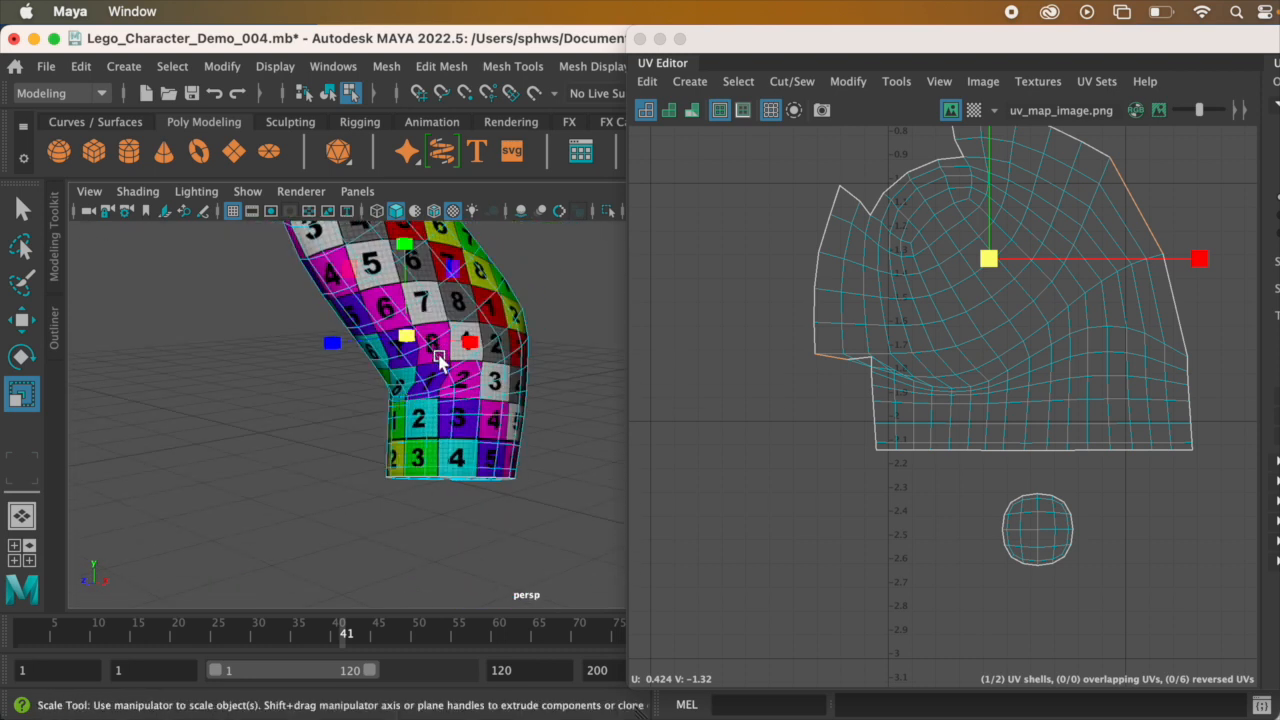
alt+middle_drag(436, 352, 437, 434)
Step: Select all UVs of the joined arm shell and unfold them
alt+middle_drag(940, 346, 918, 457)
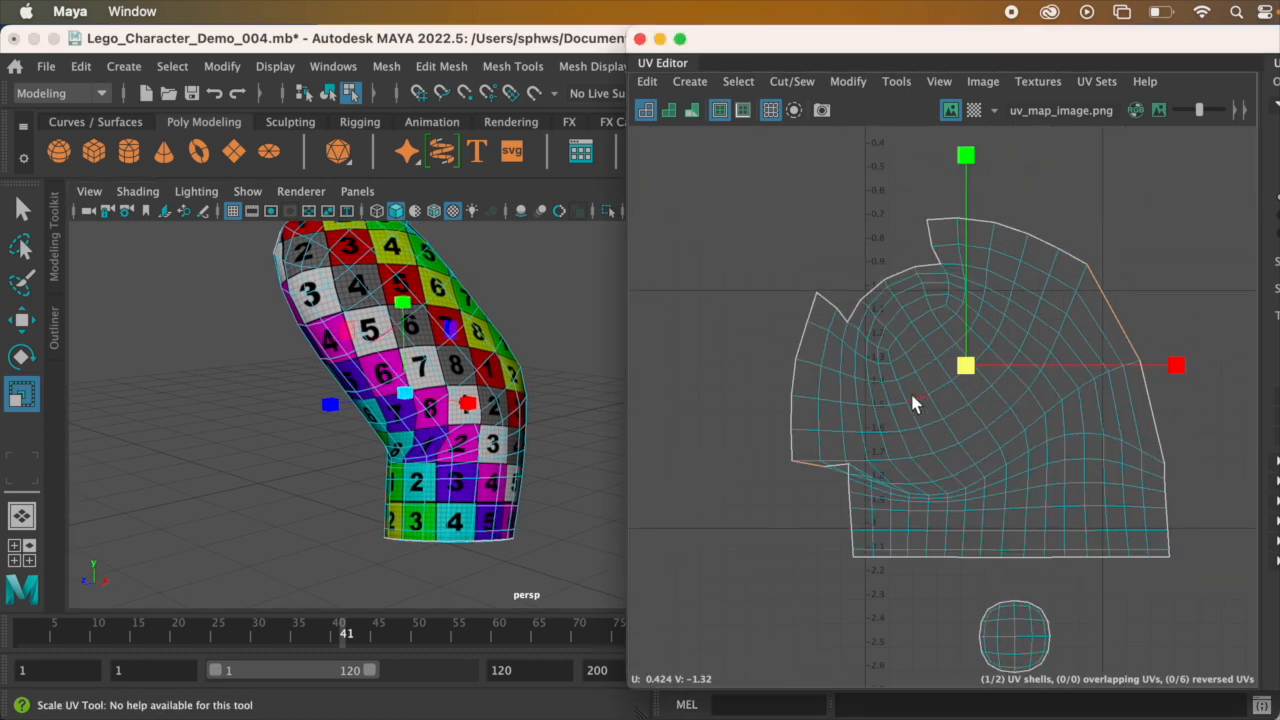
right_drag(912, 395, 980, 390)
drag(705, 178, 1222, 577)
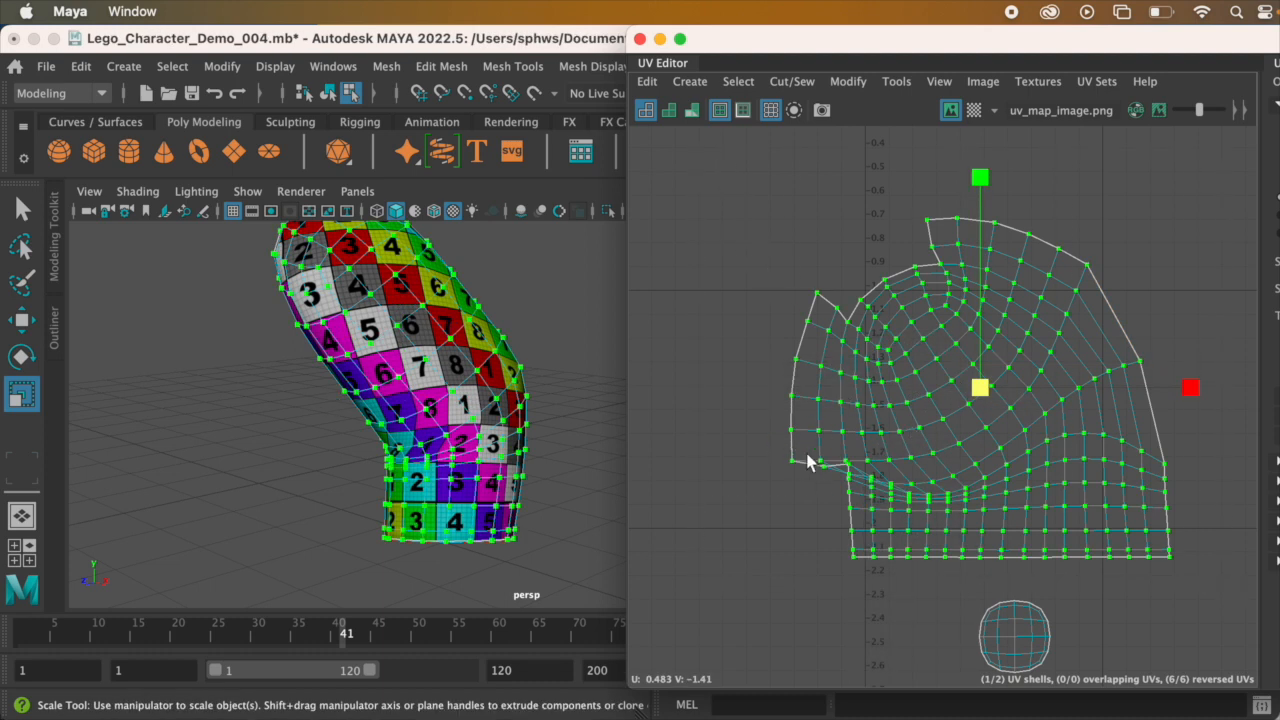
click(832, 86)
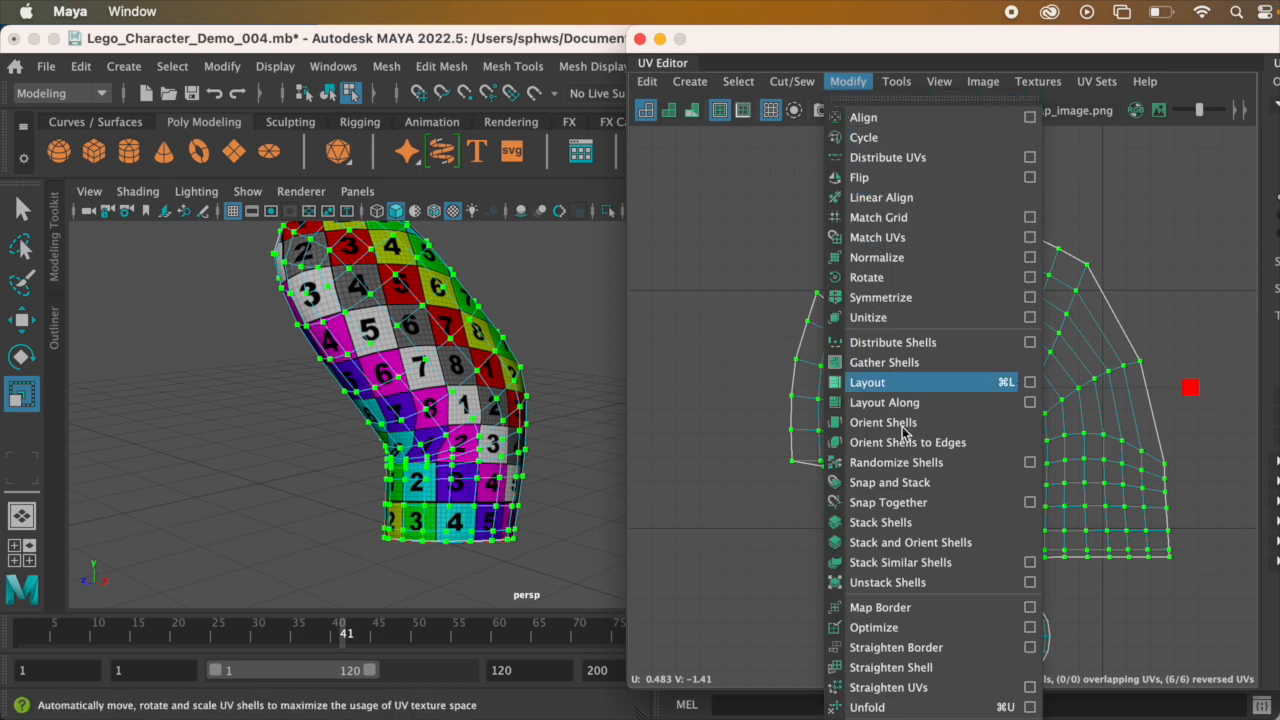
click(983, 709)
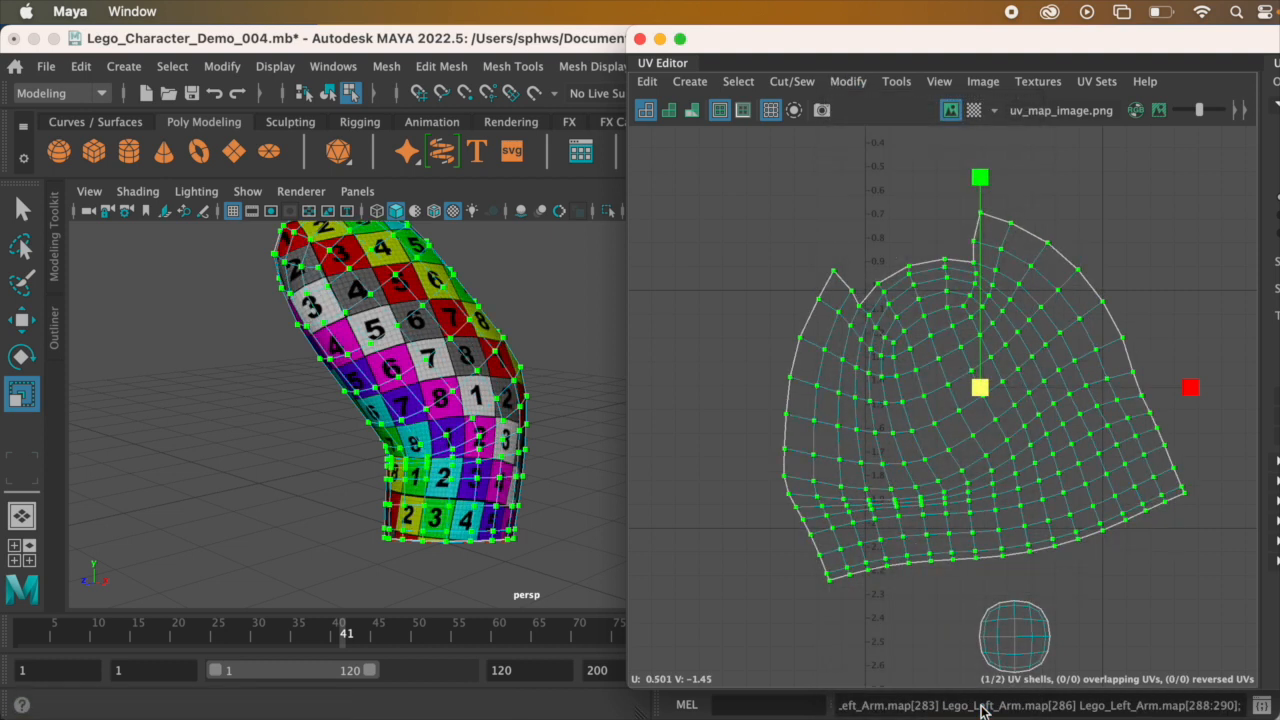
Step: Optimize the UVs of the unfolded arm shell and check the checker pattern on the model
alt+drag(470, 502, 560, 380)
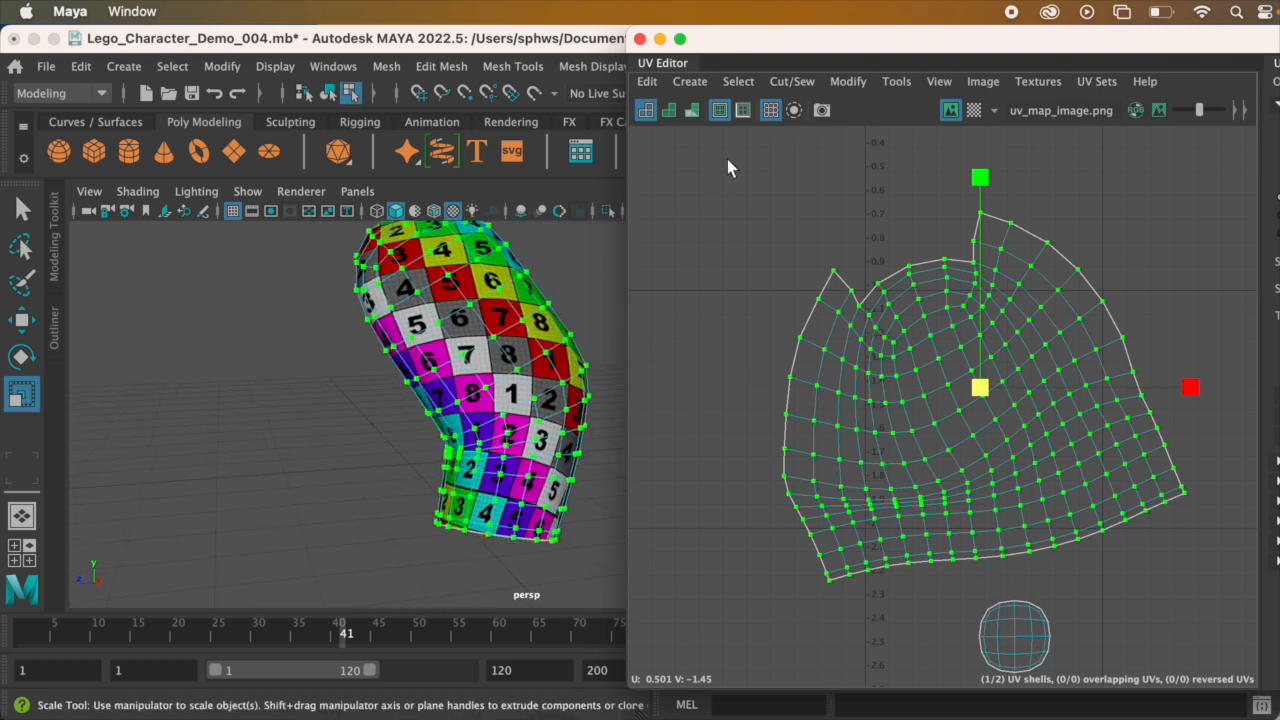
click(845, 82)
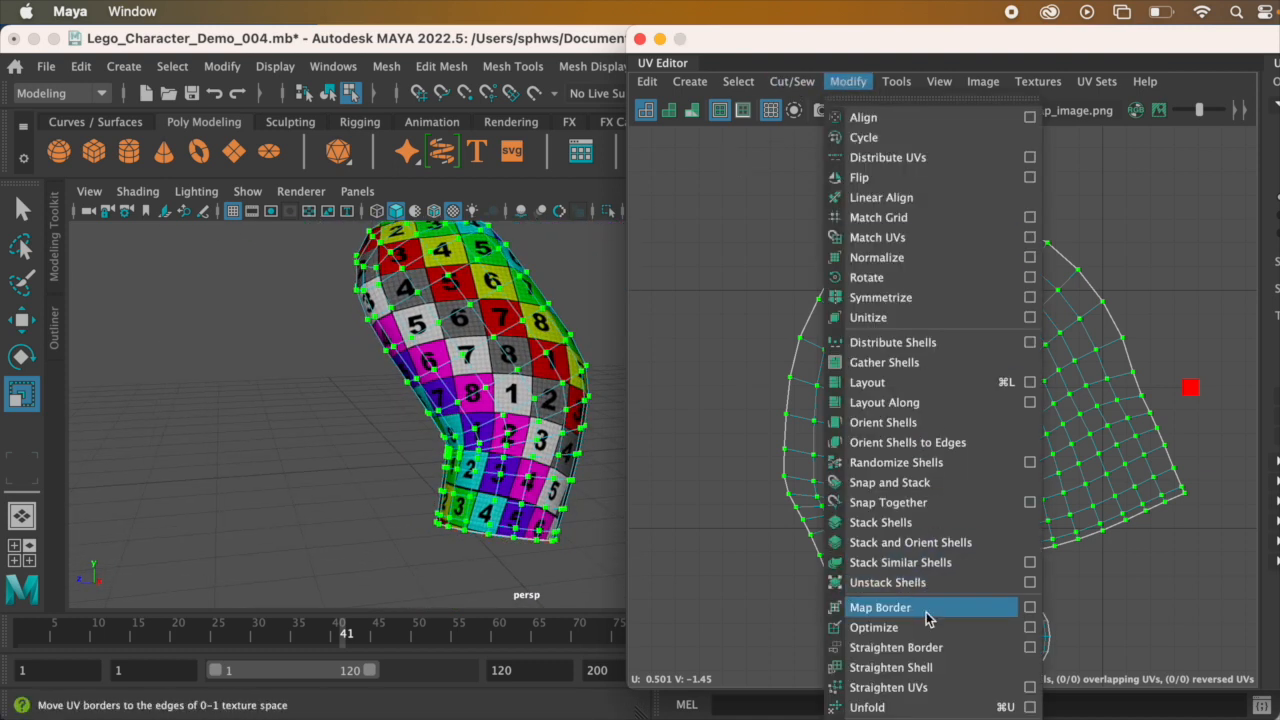
click(874, 627)
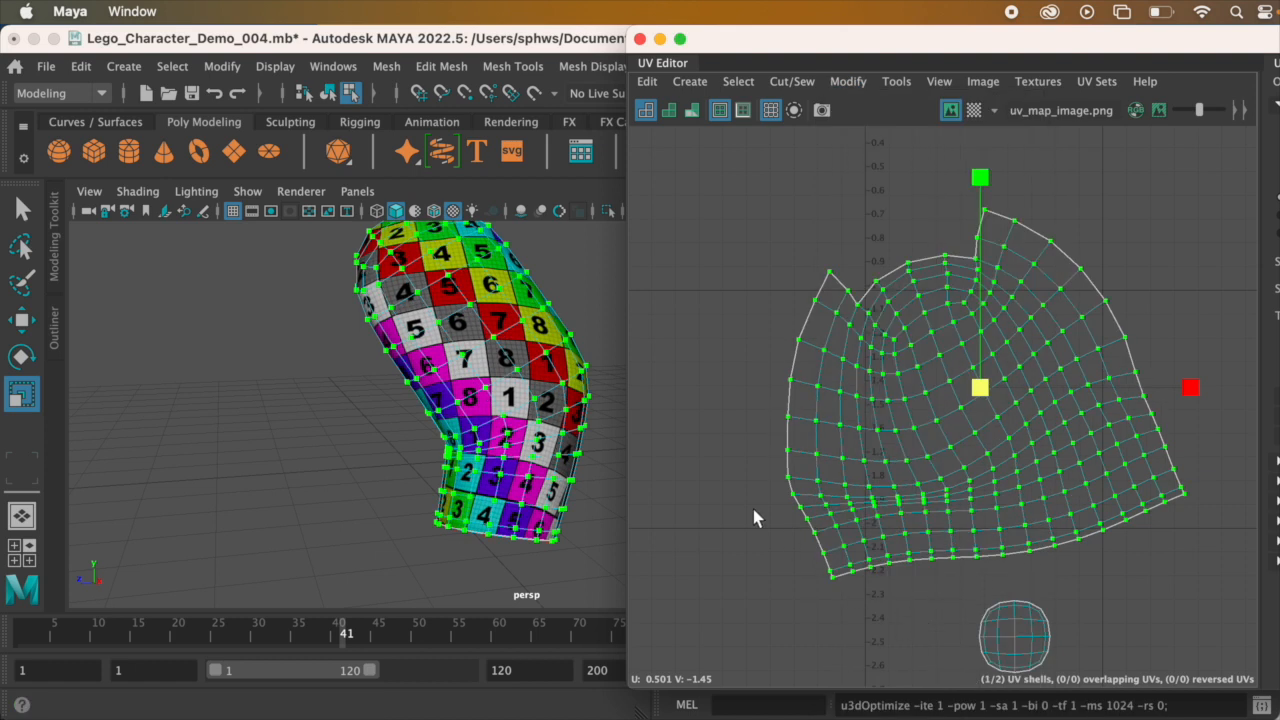
alt+drag(466, 380, 420, 376)
alt+middle_drag(551, 361, 467, 346)
alt+drag(467, 346, 446, 331)
alt+middle_drag(434, 331, 468, 388)
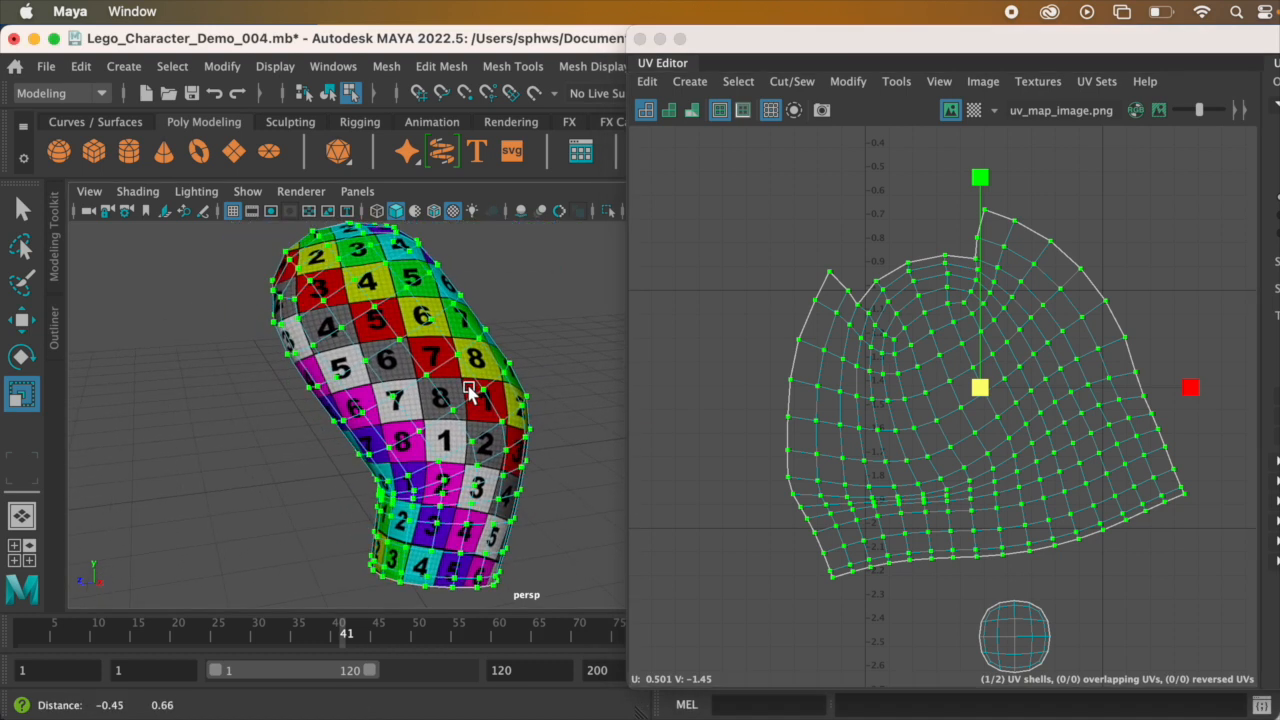
Step: Unfold the arm shell's UVs again, followed by another Optimize pass
click(832, 81)
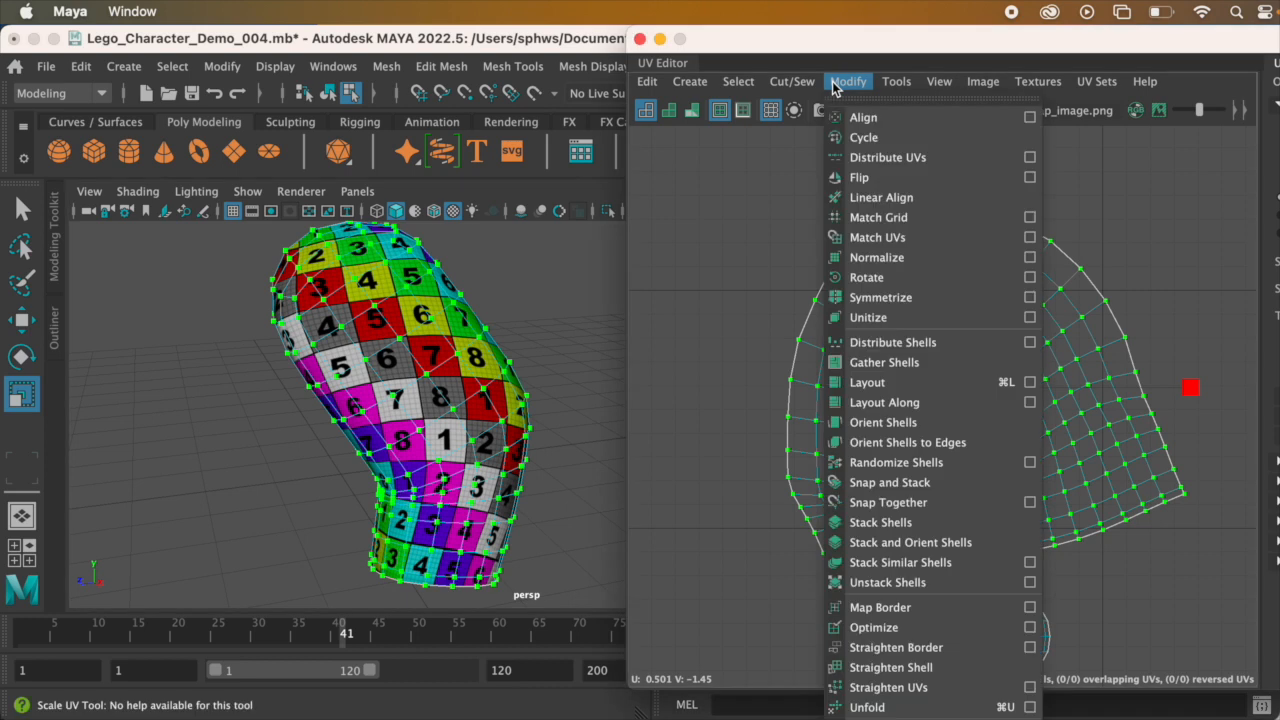
click(832, 84)
click(832, 84)
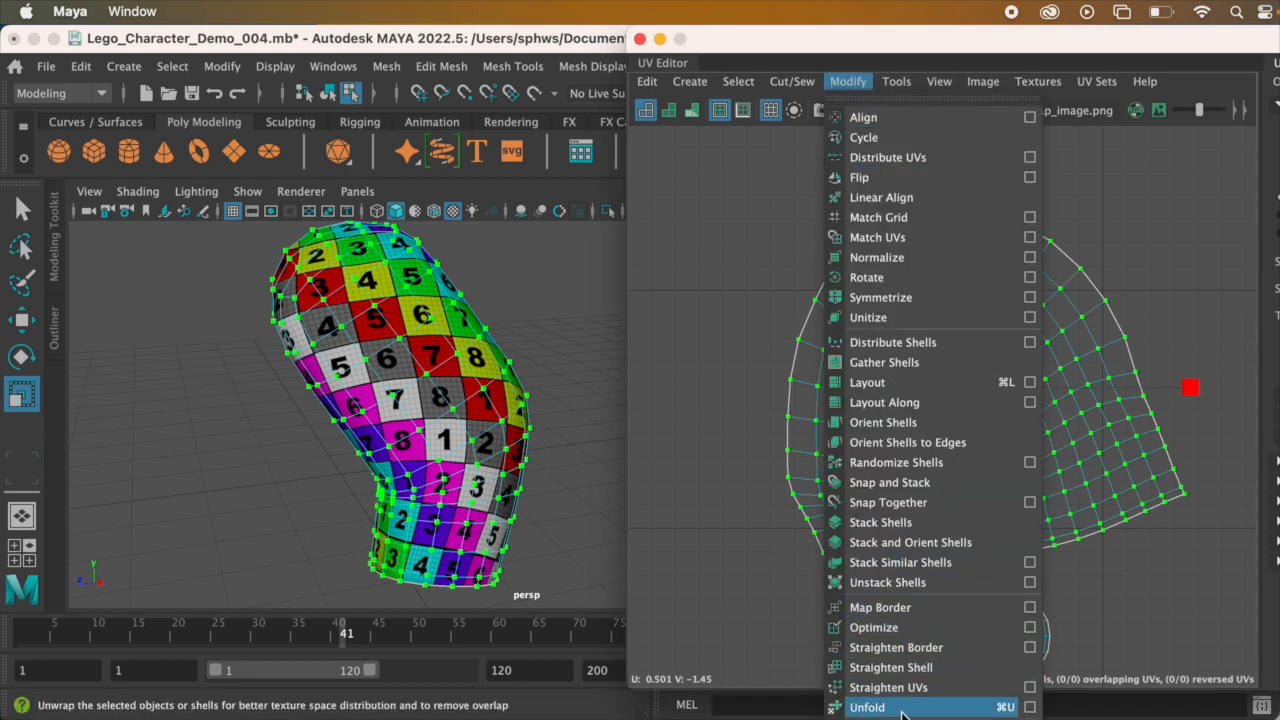
click(903, 707)
click(848, 81)
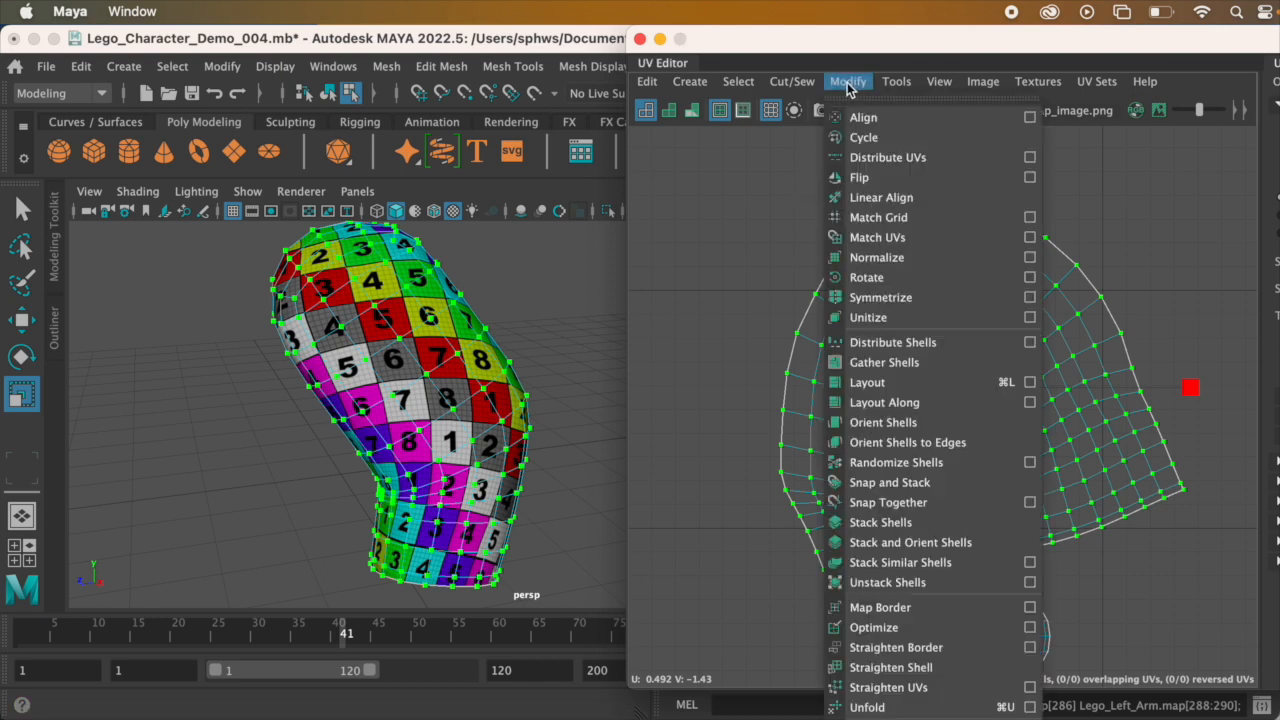
click(908, 627)
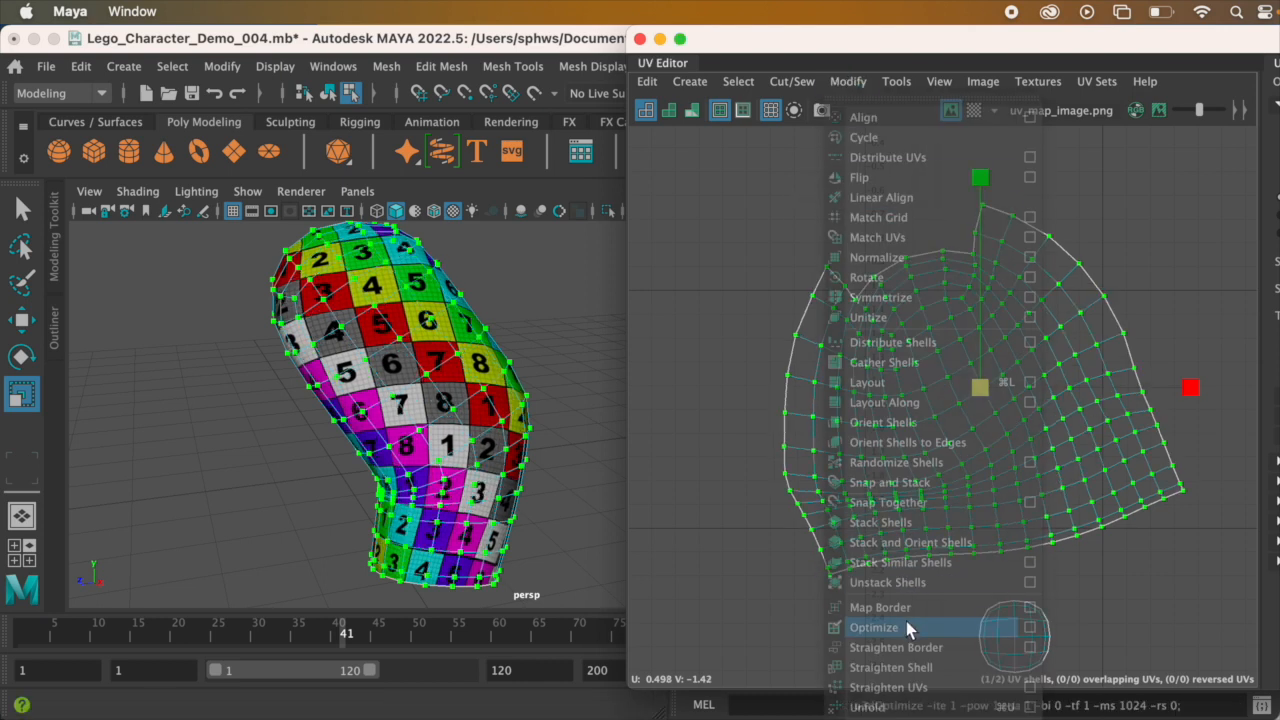
Step: Run two more rounds of Unfold and Optimize on the selected arm shell
click(848, 81)
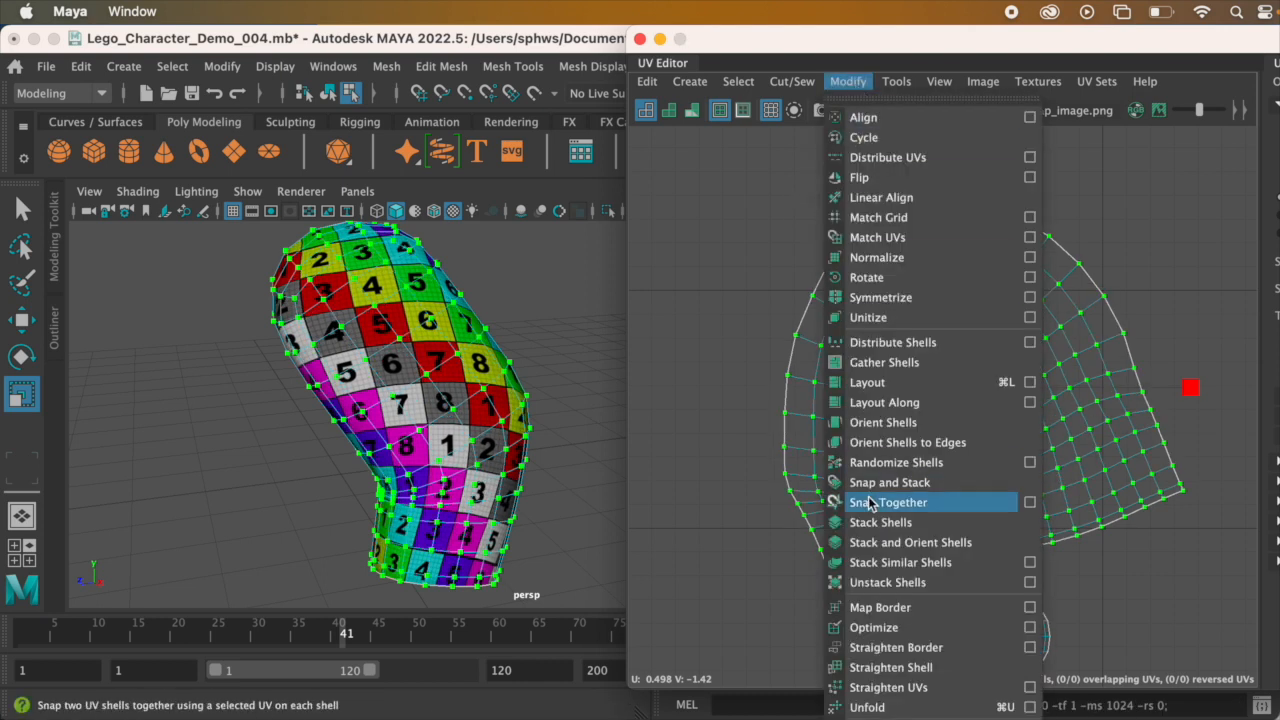
click(922, 707)
click(848, 81)
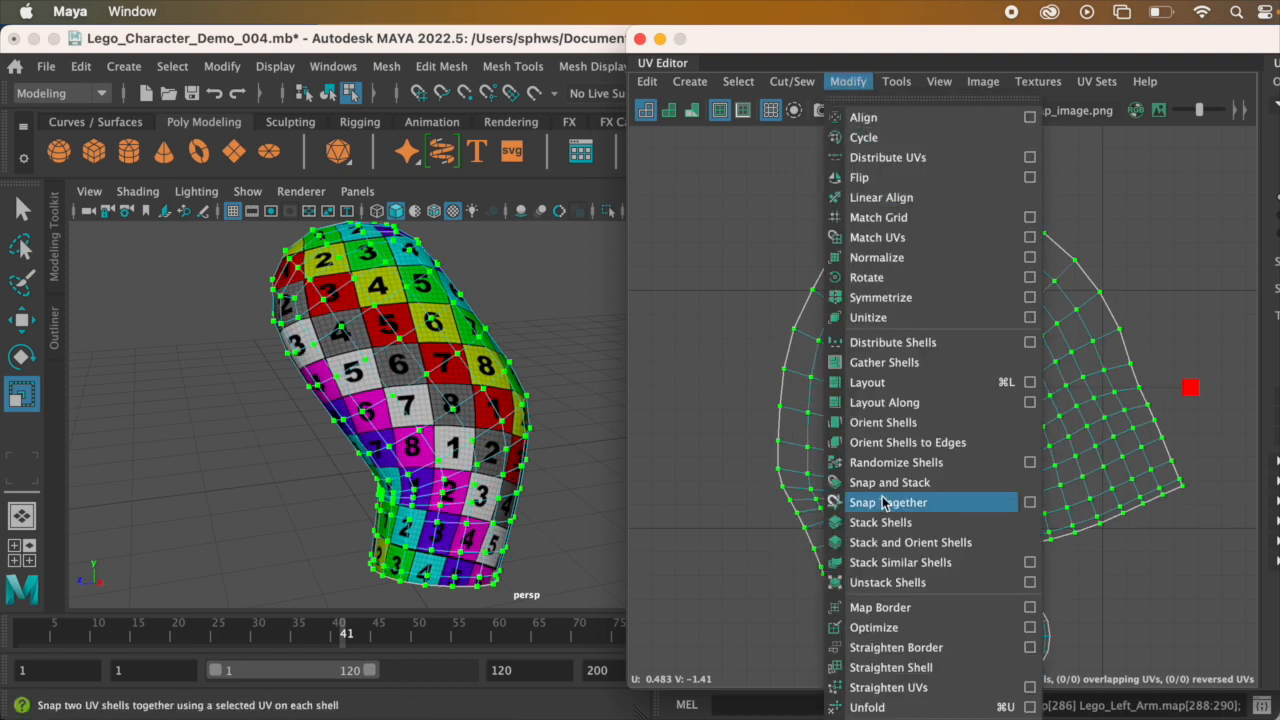
click(903, 627)
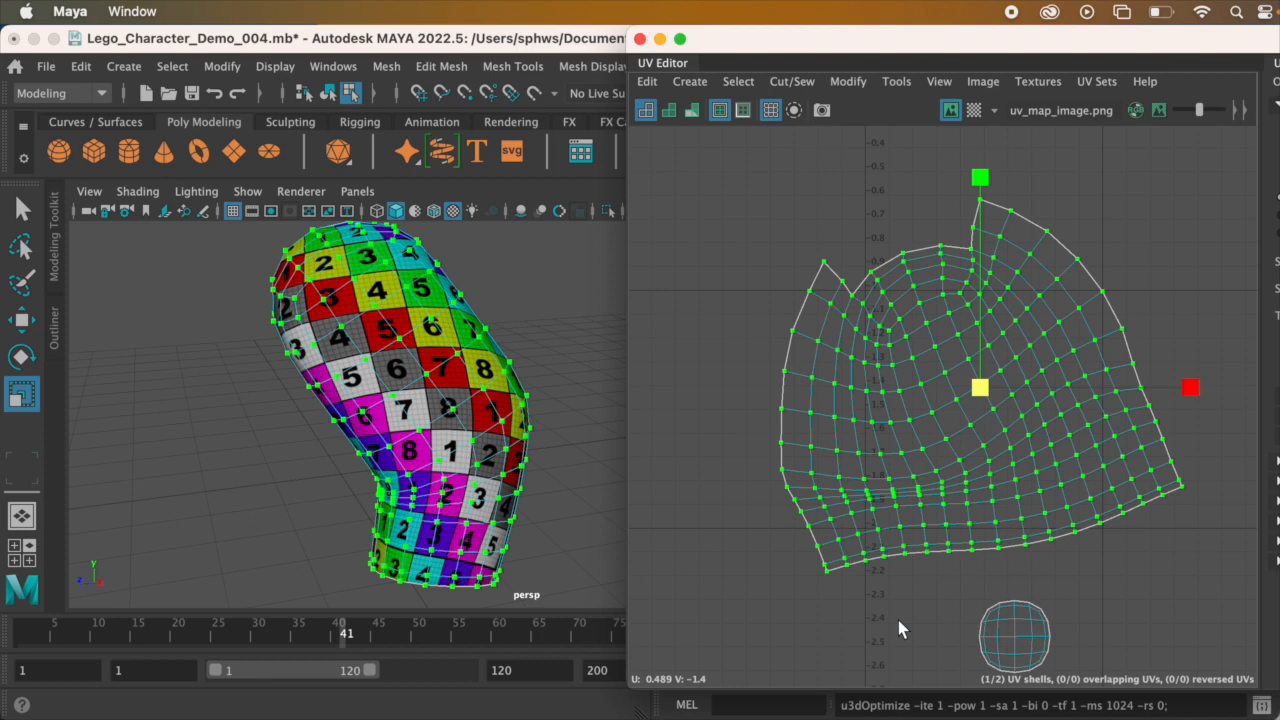
click(848, 81)
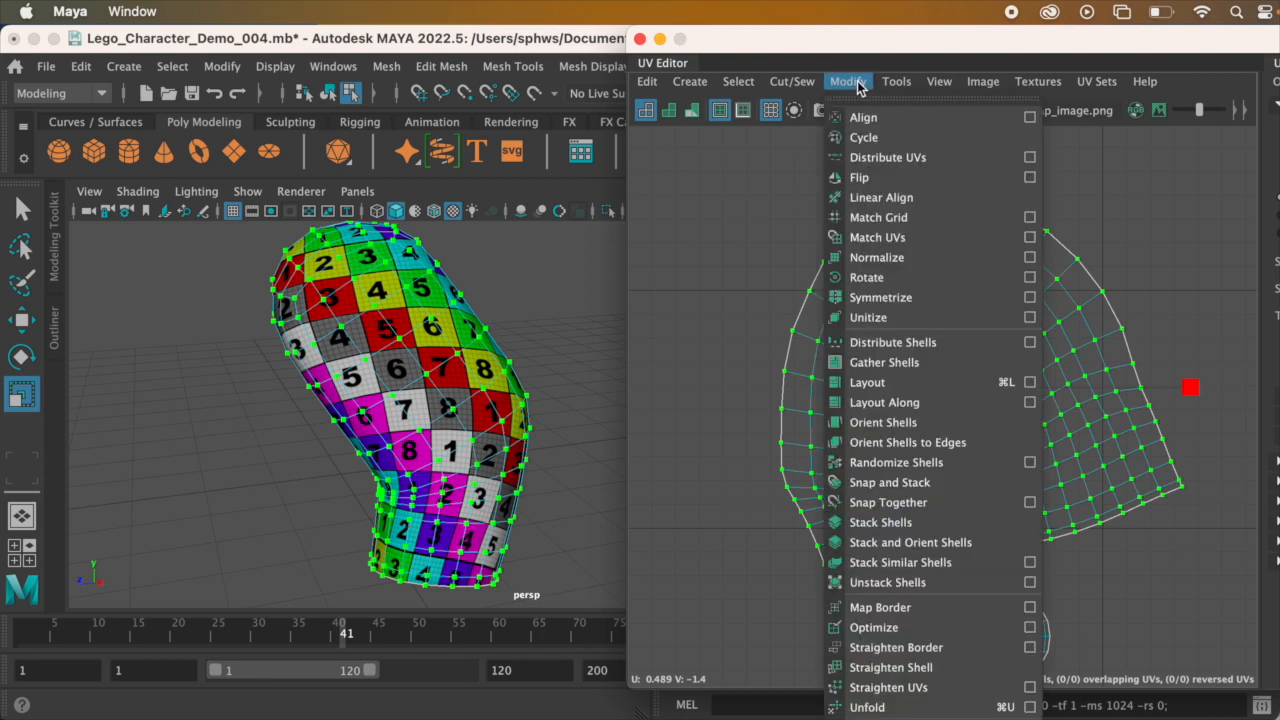
click(860, 710)
click(857, 82)
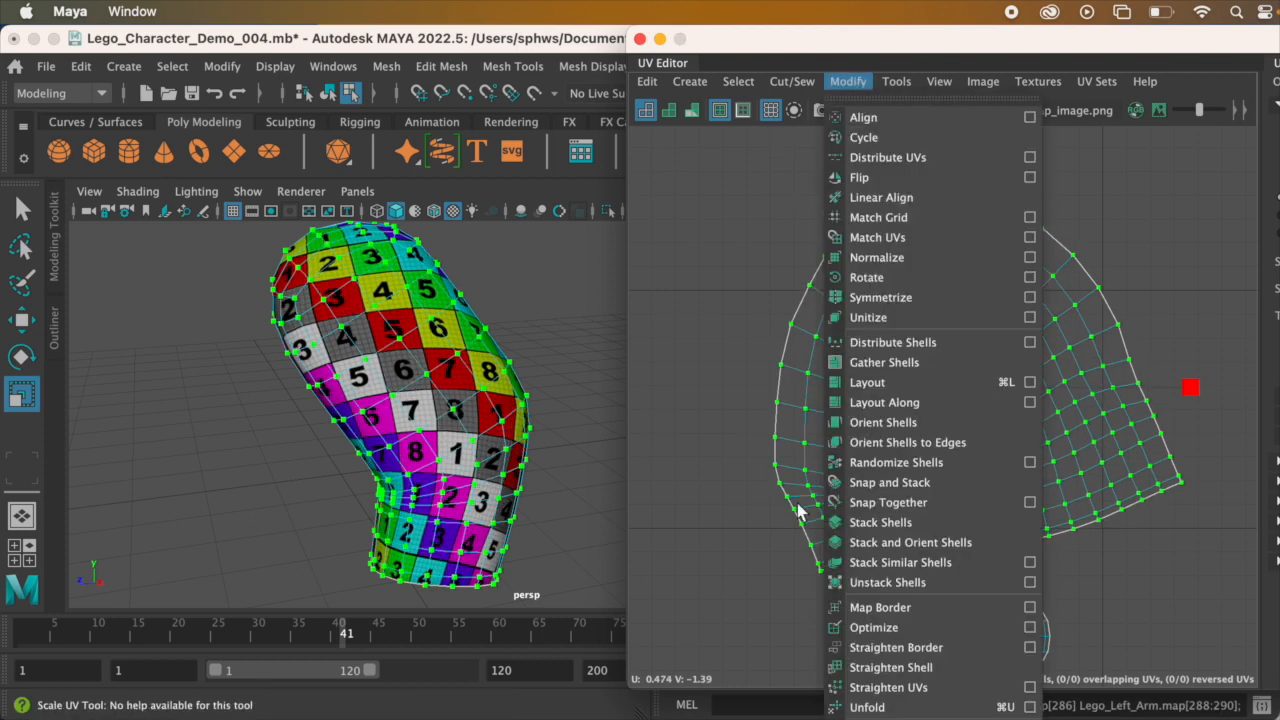
click(873, 628)
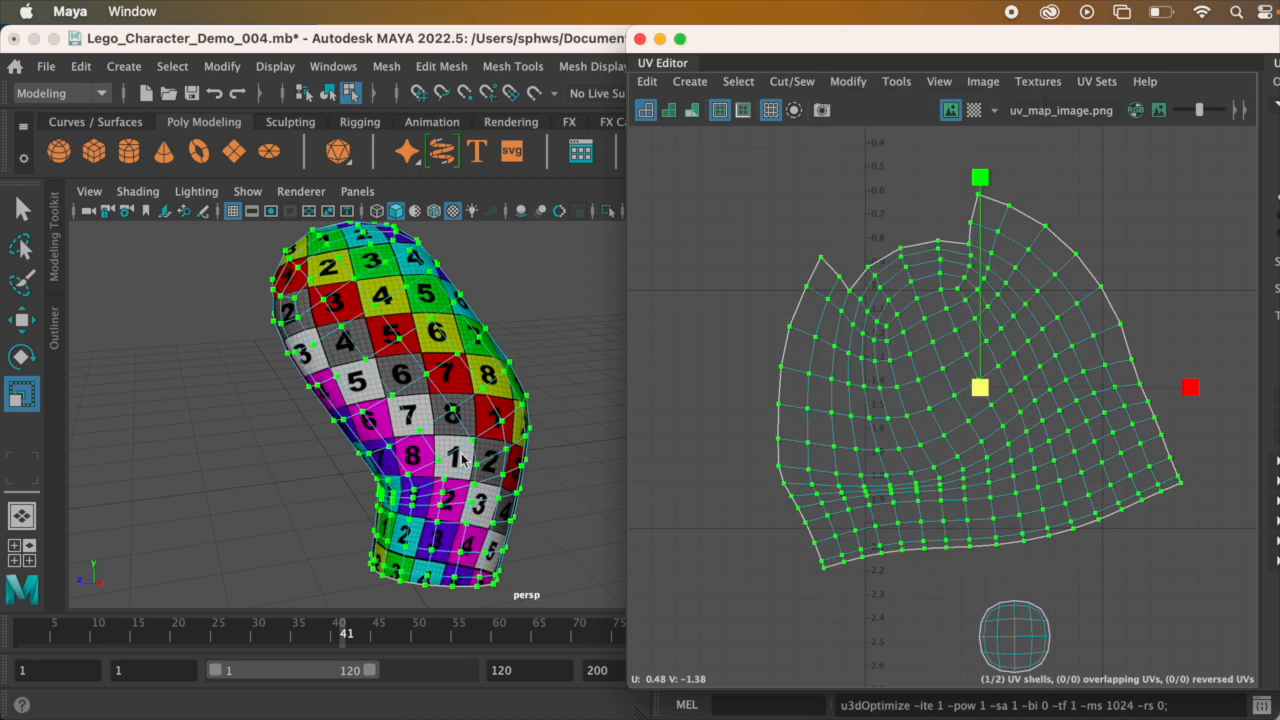
Step: Examine the checker squares around the elbow, the back and the bottom cap of the arm, comparing them with the UV shell
scroll(855, 463, up, 1)
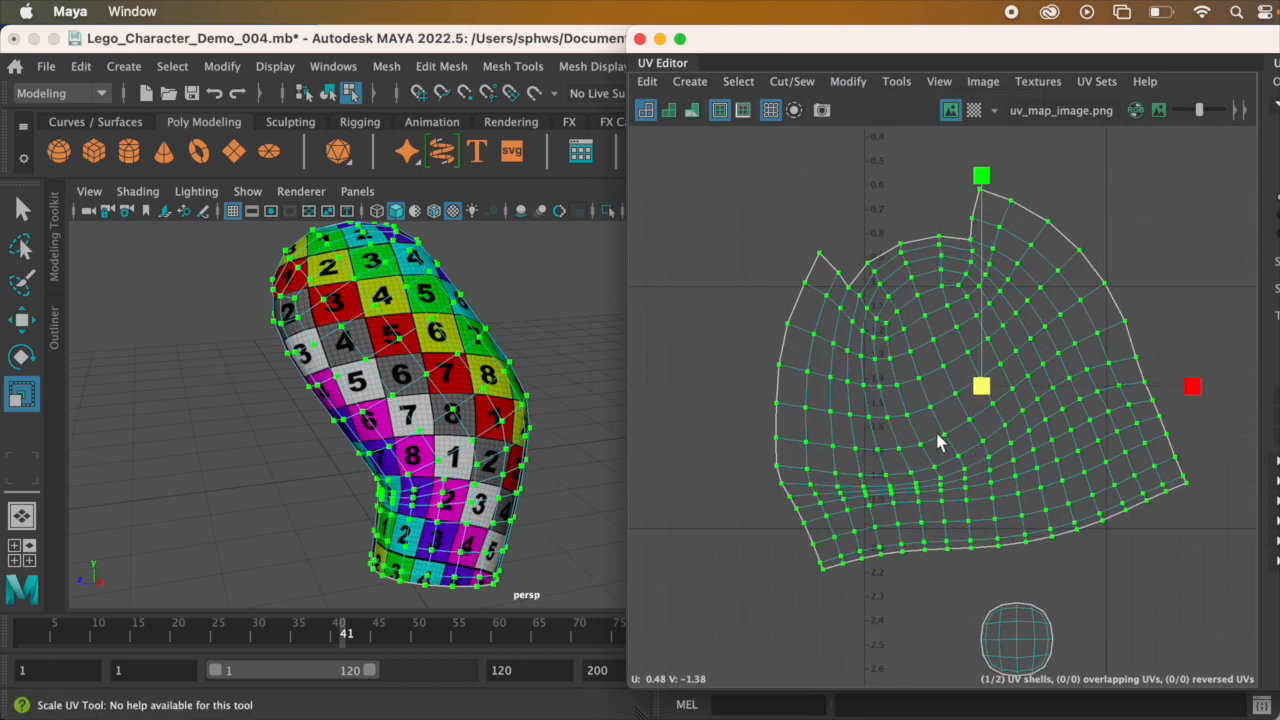
alt+drag(385, 395, 418, 479)
scroll(869, 523, up, 3)
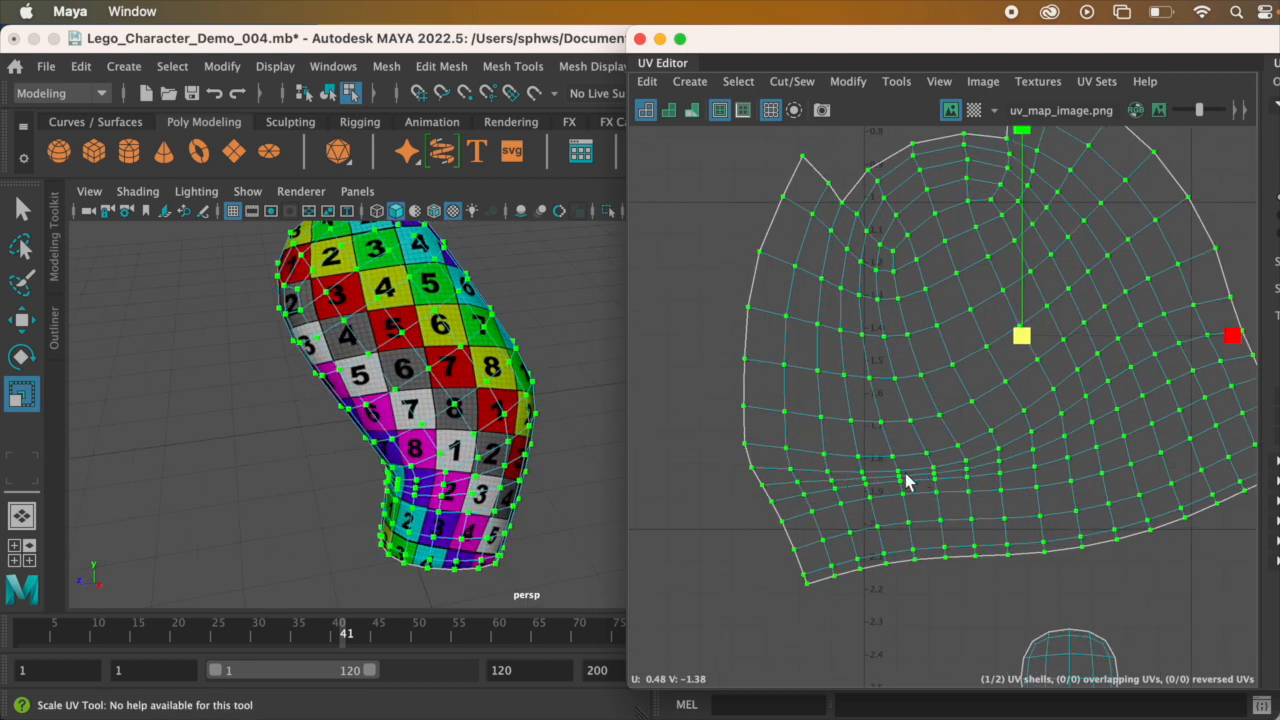
alt+drag(498, 459, 540, 411)
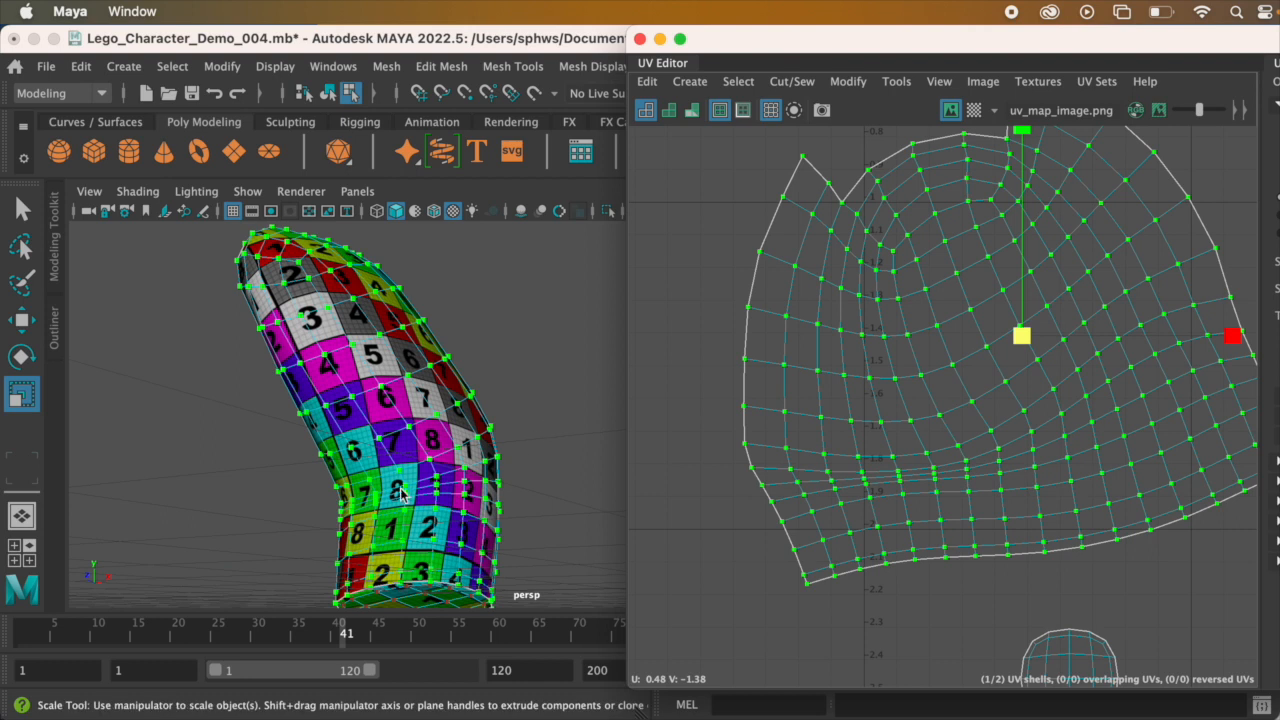
scroll(387, 493, up, 4)
alt+drag(387, 497, 463, 486)
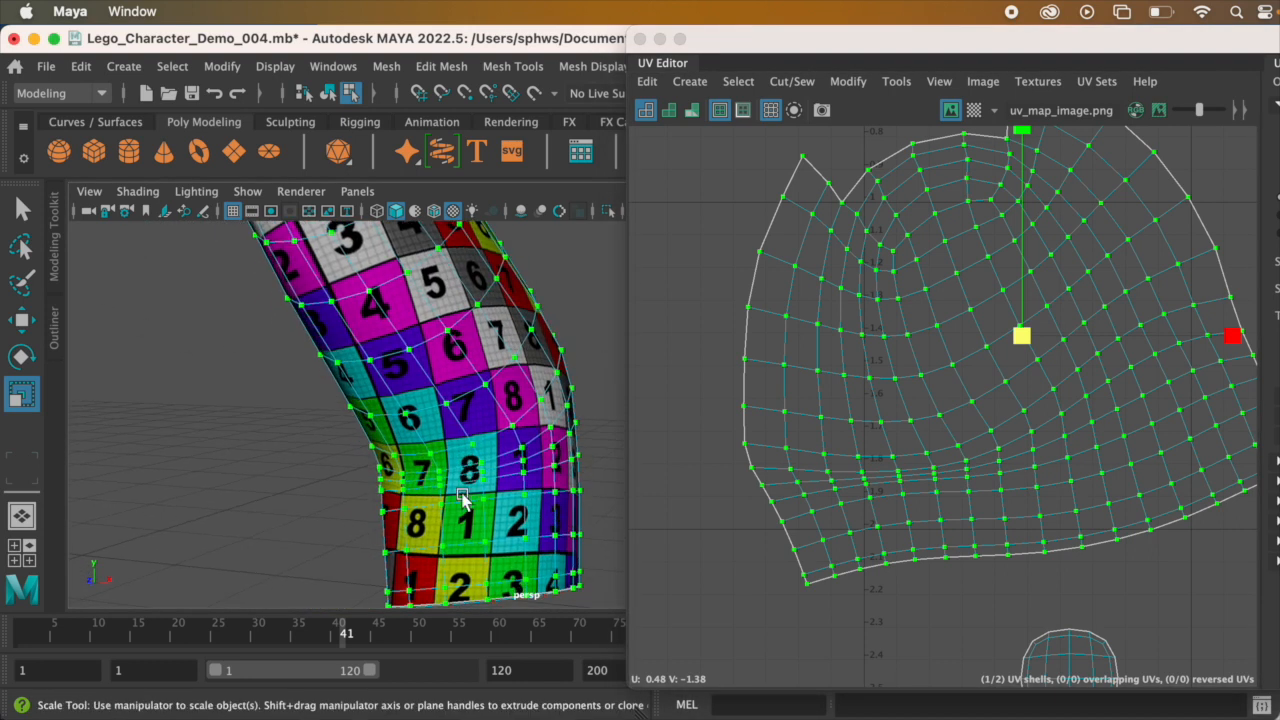
alt+drag(537, 467, 430, 373)
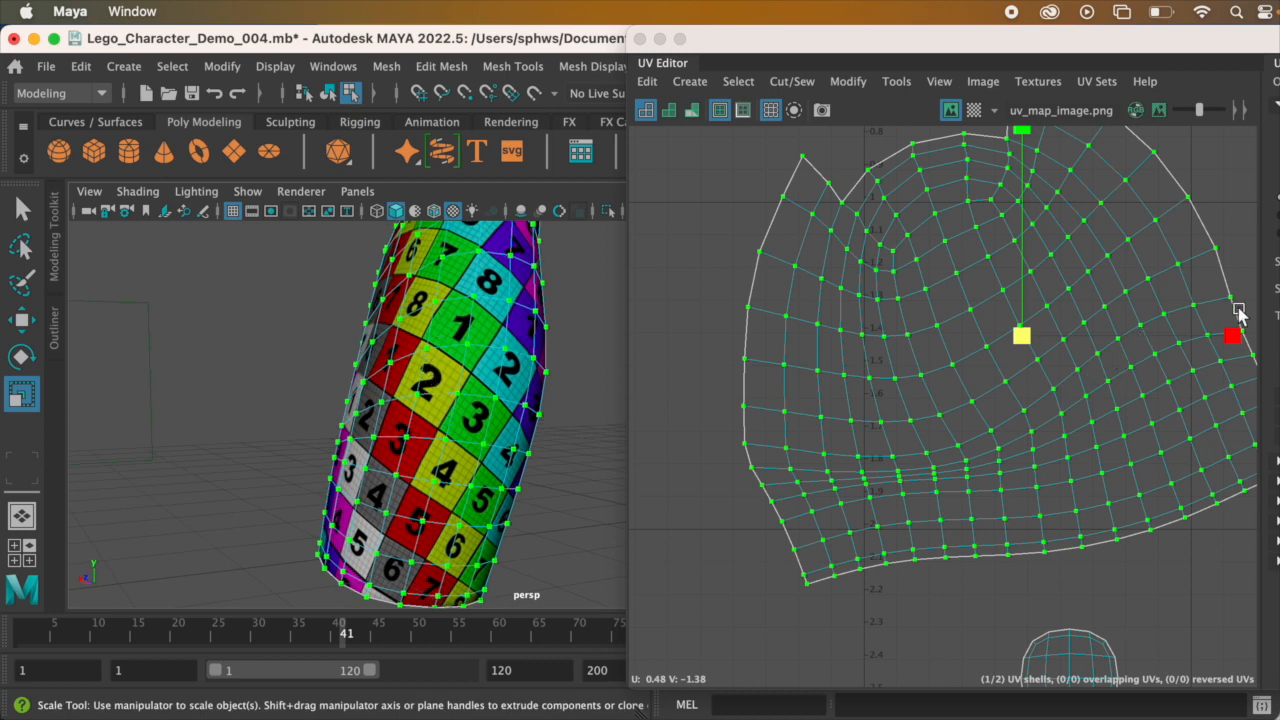
scroll(970, 437, down, 3)
alt+drag(518, 428, 497, 392)
scroll(870, 560, up, 2)
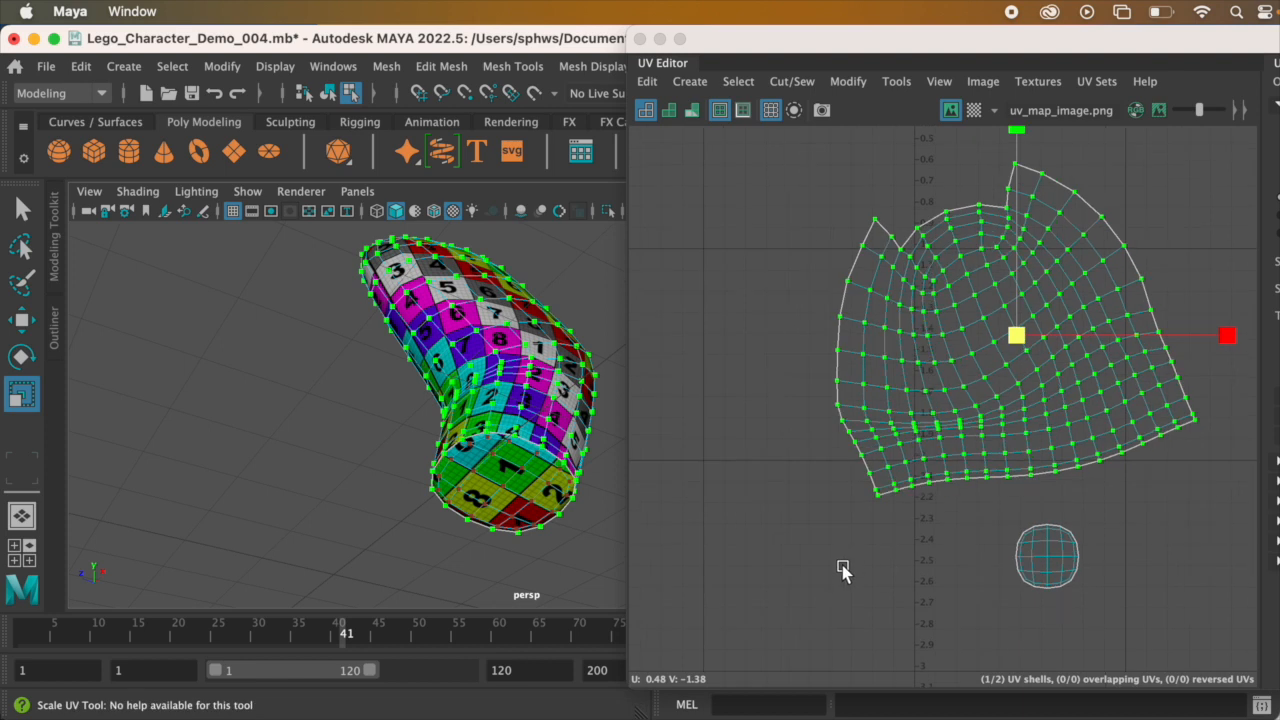
Step: Select the round end-cap shell and scale it up uniformly to match the arm's checker square size
scroll(946, 548, down, 3)
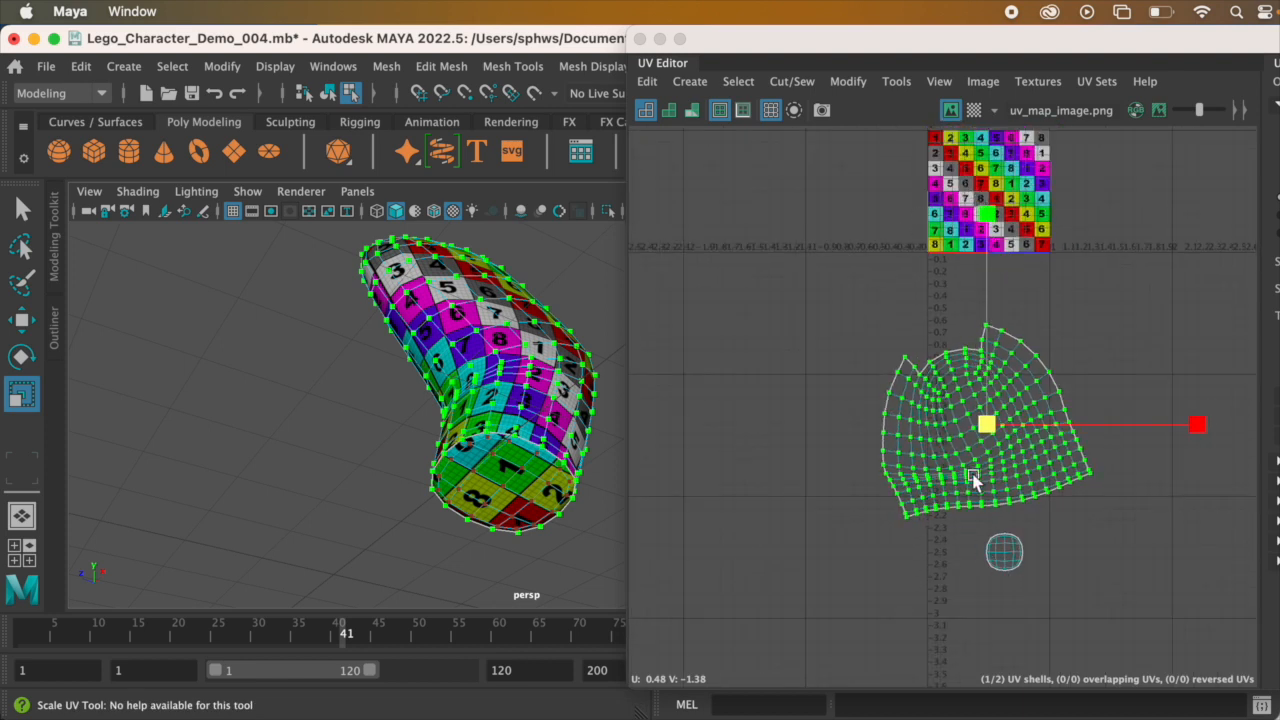
scroll(972, 478, down, 2)
alt+middle_drag(961, 461, 948, 397)
scroll(963, 470, up, 5)
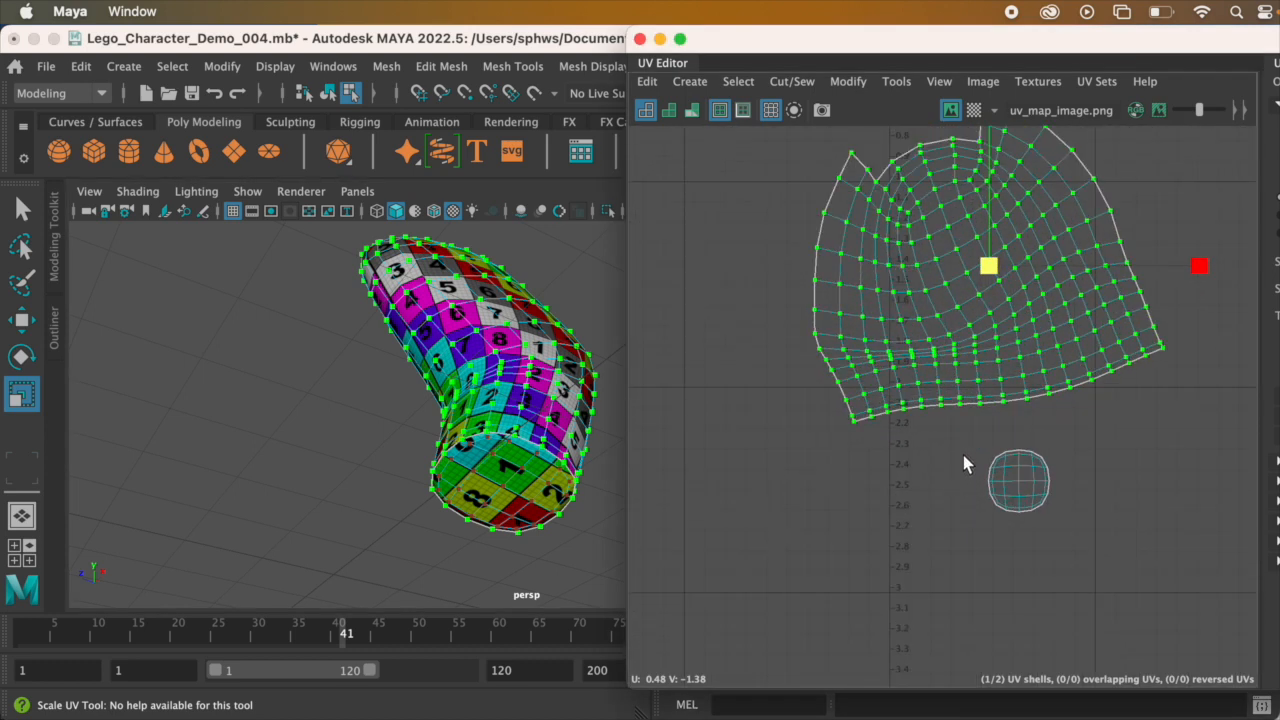
drag(945, 426, 1039, 556)
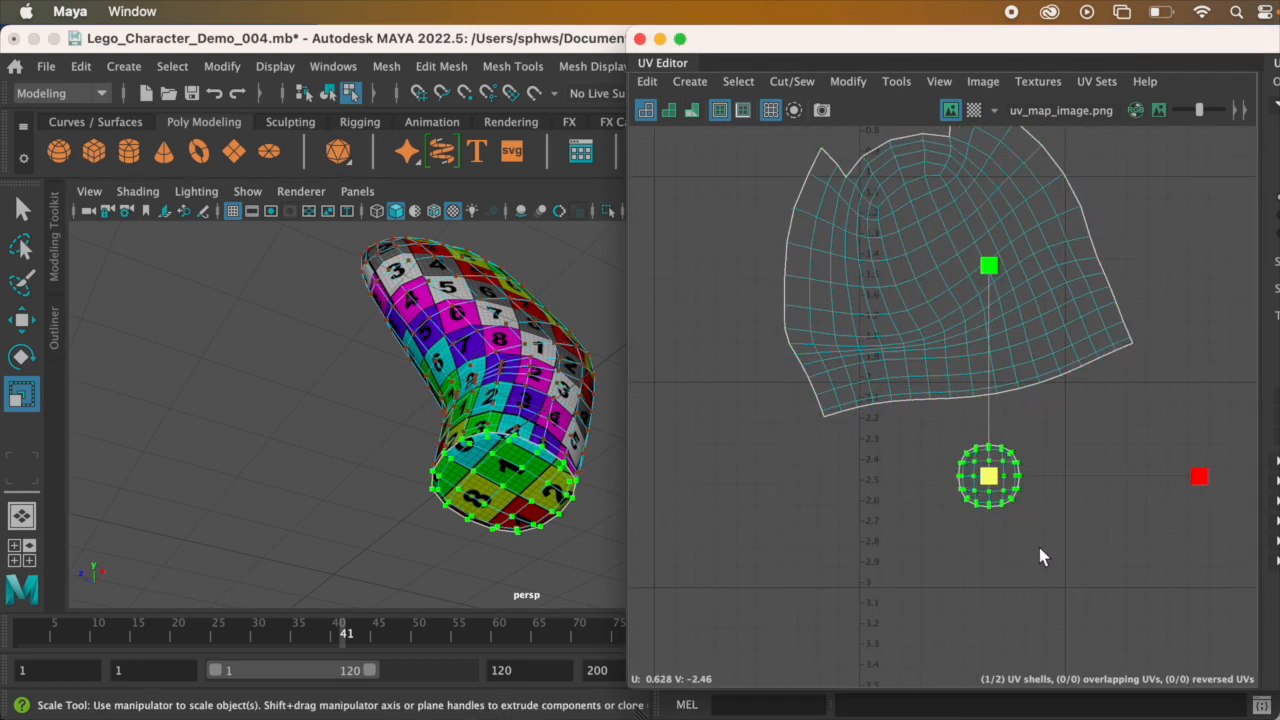
key(e)
key(r)
alt+drag(607, 468, 548, 446)
alt+drag(552, 376, 575, 412)
drag(995, 480, 1079, 494)
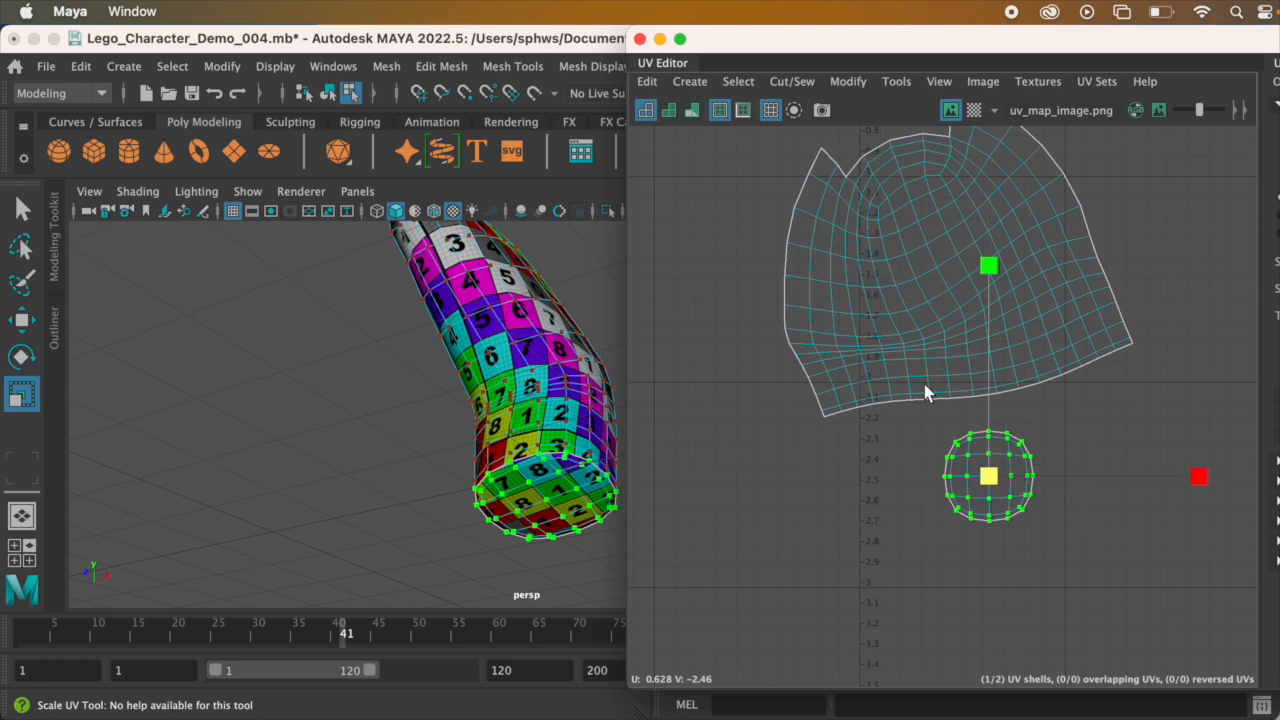
Step: Select the large arm shell and rotate it clockwise until its lower border lies roughly horizontal
alt+middle_drag(924, 384, 934, 414)
alt+drag(557, 419, 520, 446)
scroll(912, 474, down, 3)
scroll(912, 476, down, 3)
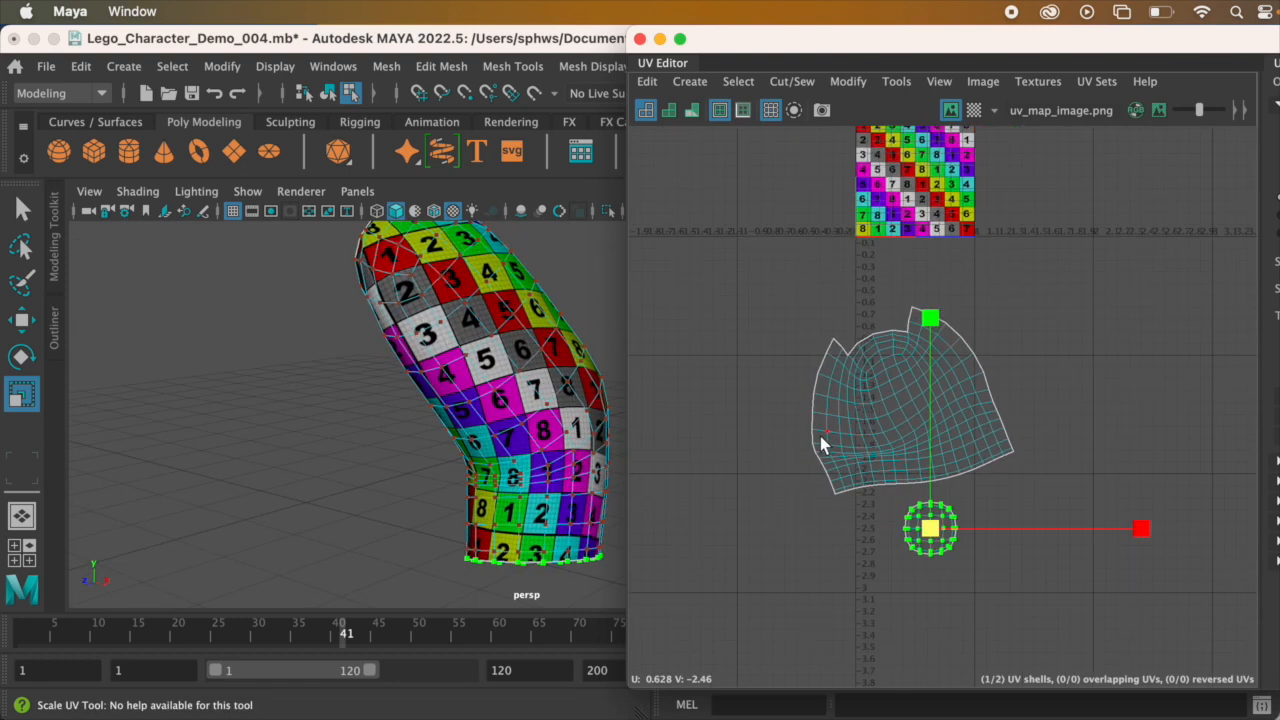
drag(737, 268, 1064, 494)
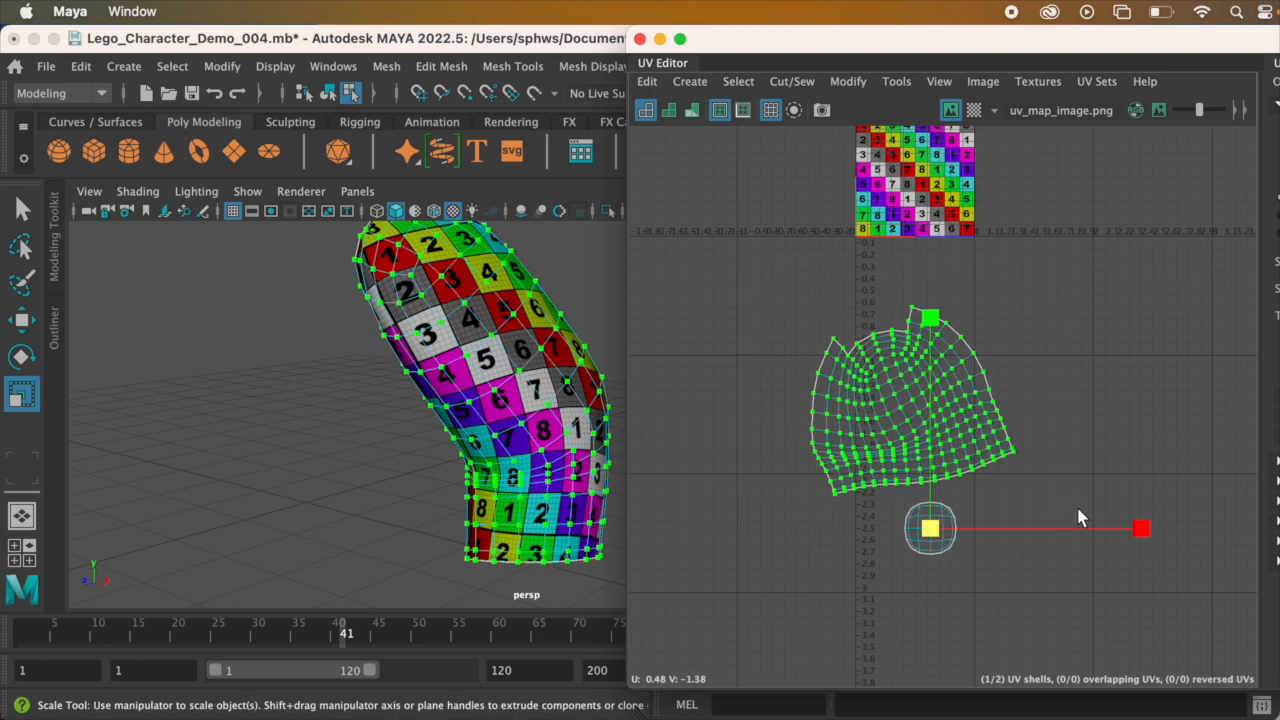
key(e)
scroll(955, 447, up, 1)
scroll(1012, 373, up, 1)
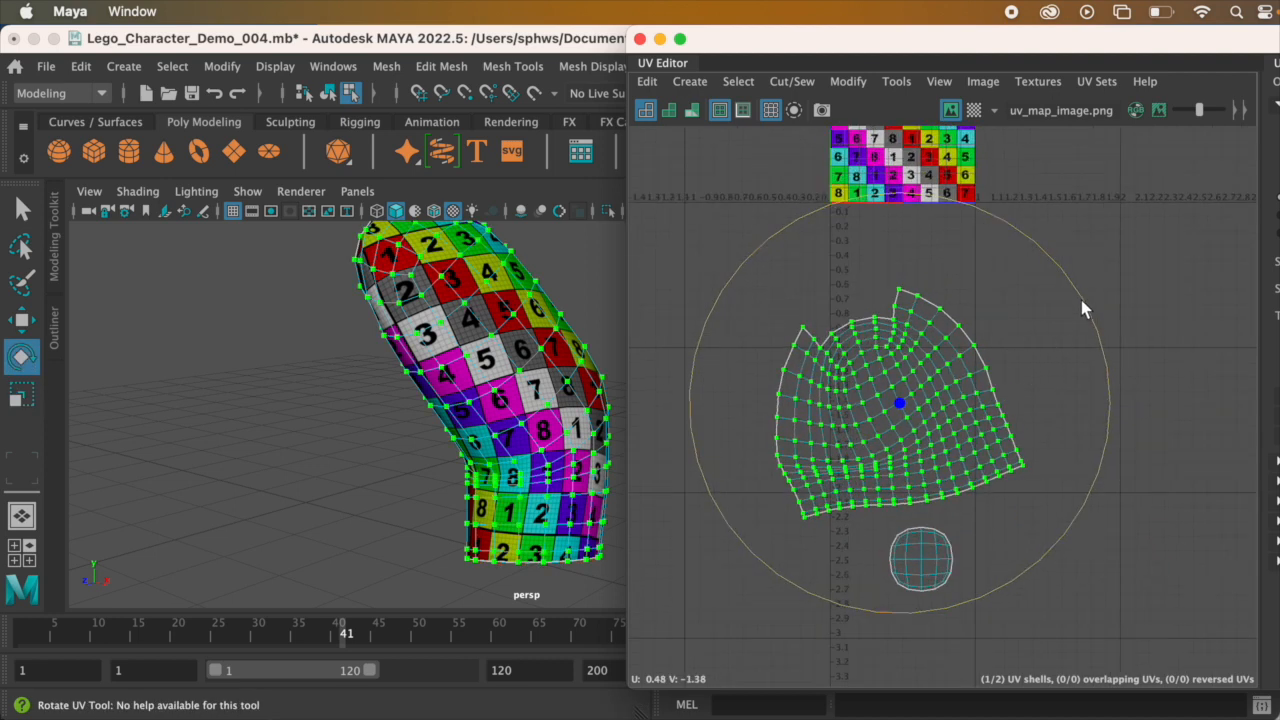
drag(1088, 314, 1088, 360)
Step: Select the round cap shell and move it up close beneath the middle of the arm shell
drag(846, 537, 845, 522)
key(w)
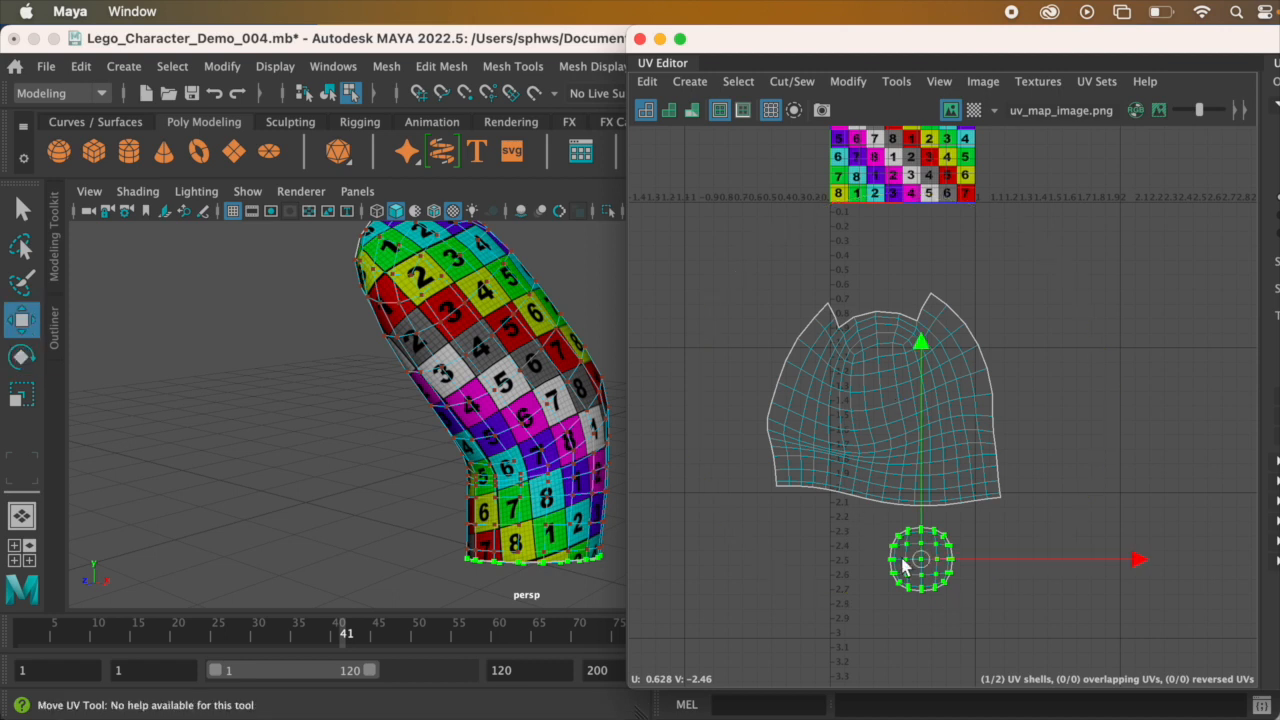
drag(921, 561, 885, 546)
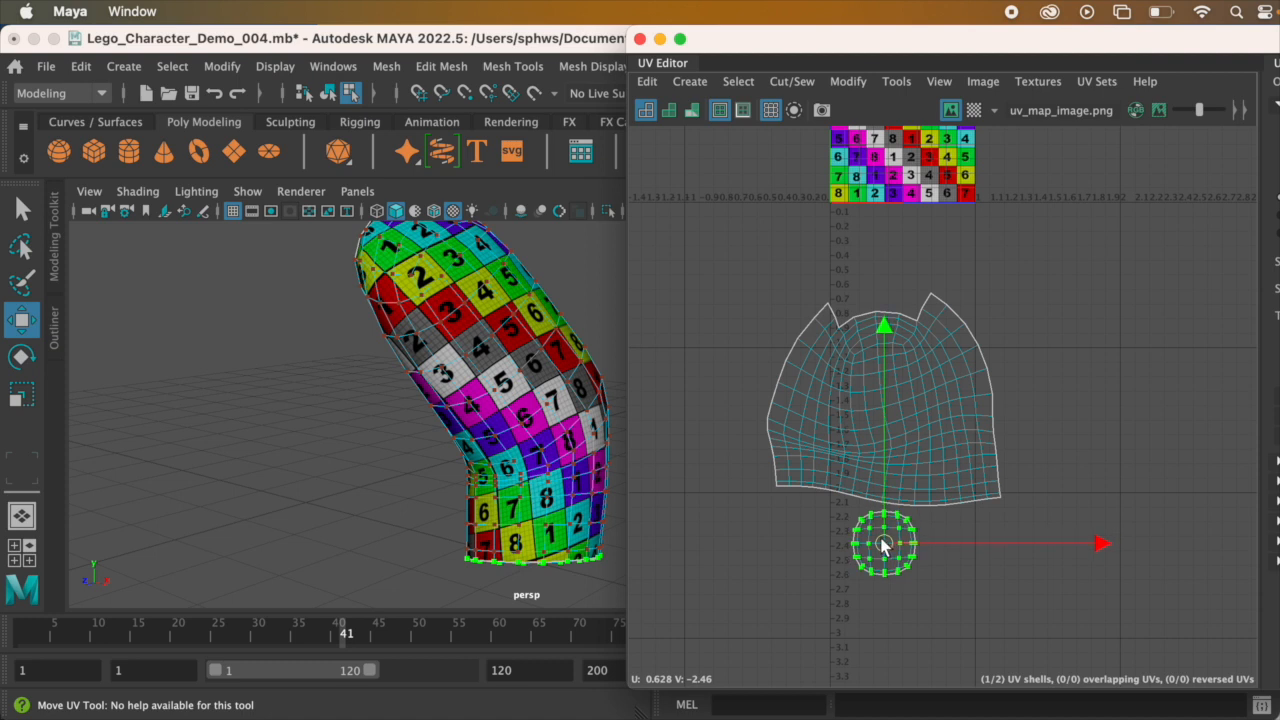
Step: Select both UV shells and move them up onto the 0–1 texture tile
scroll(713, 405, down, 2)
drag(684, 280, 1031, 570)
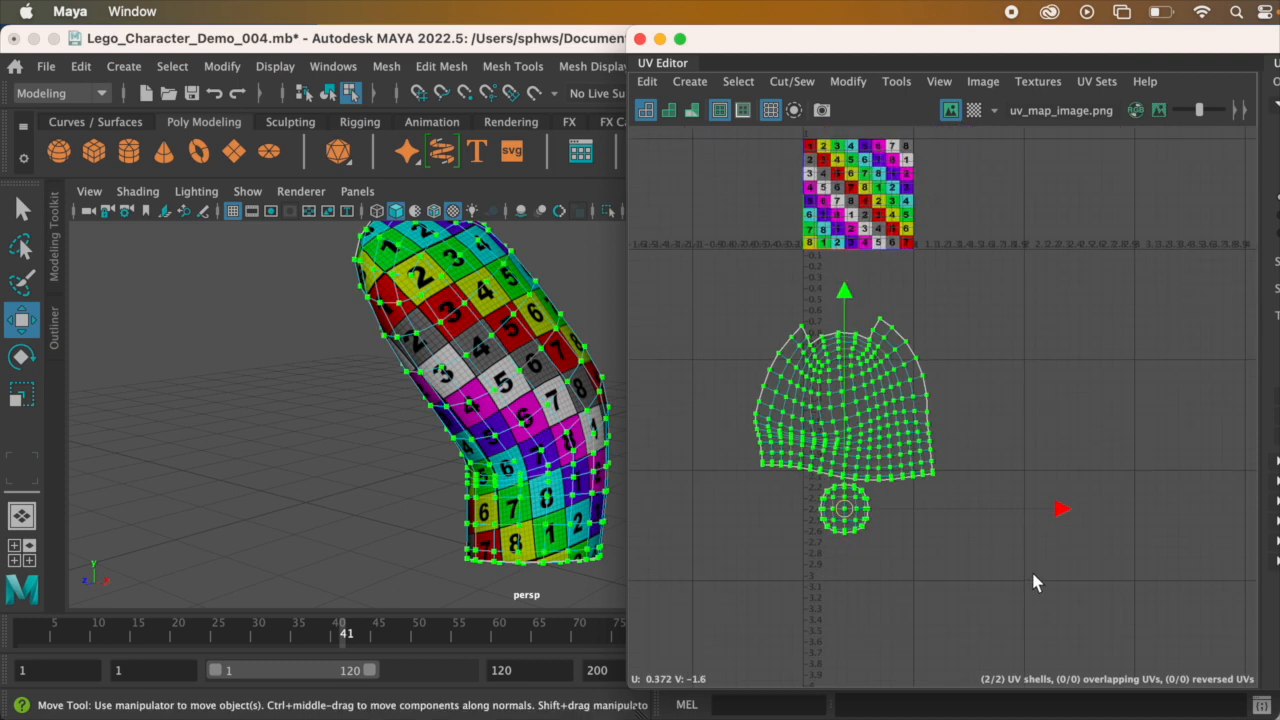
drag(843, 432, 846, 193)
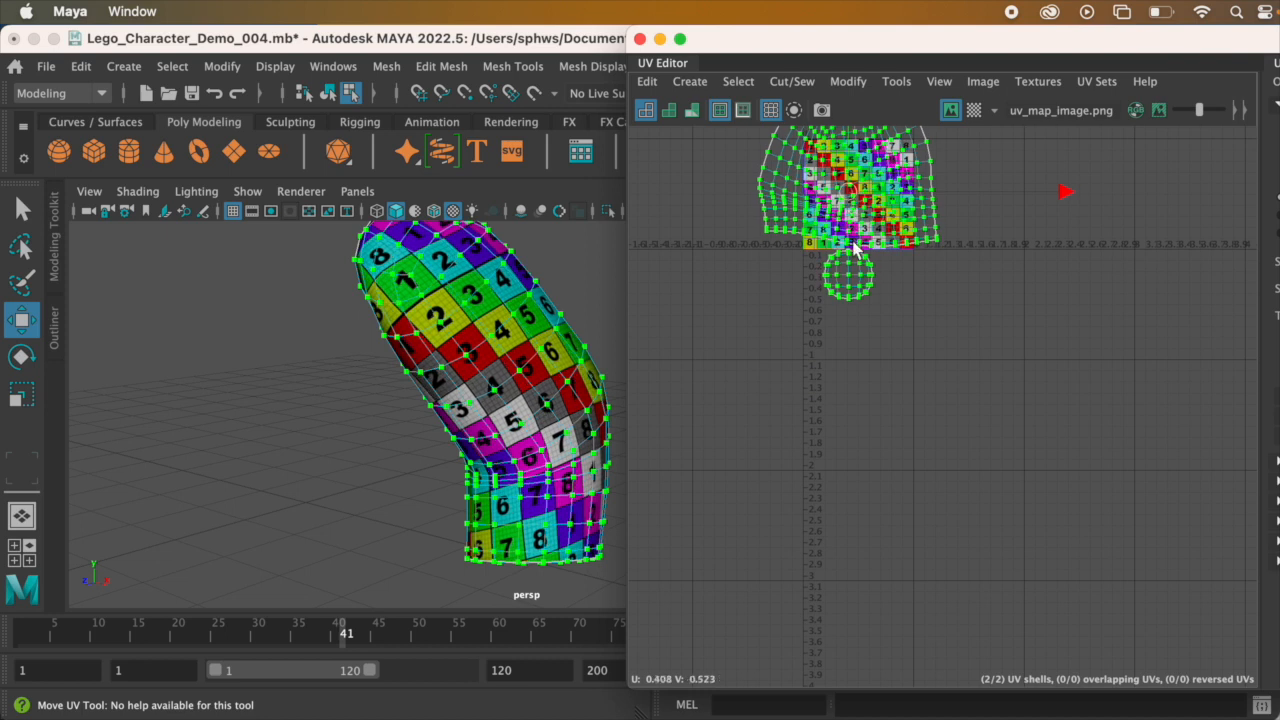
scroll(895, 462, up, 4)
scroll(903, 448, up, 1)
alt+middle_drag(911, 412, 919, 556)
scroll(919, 556, down, 1)
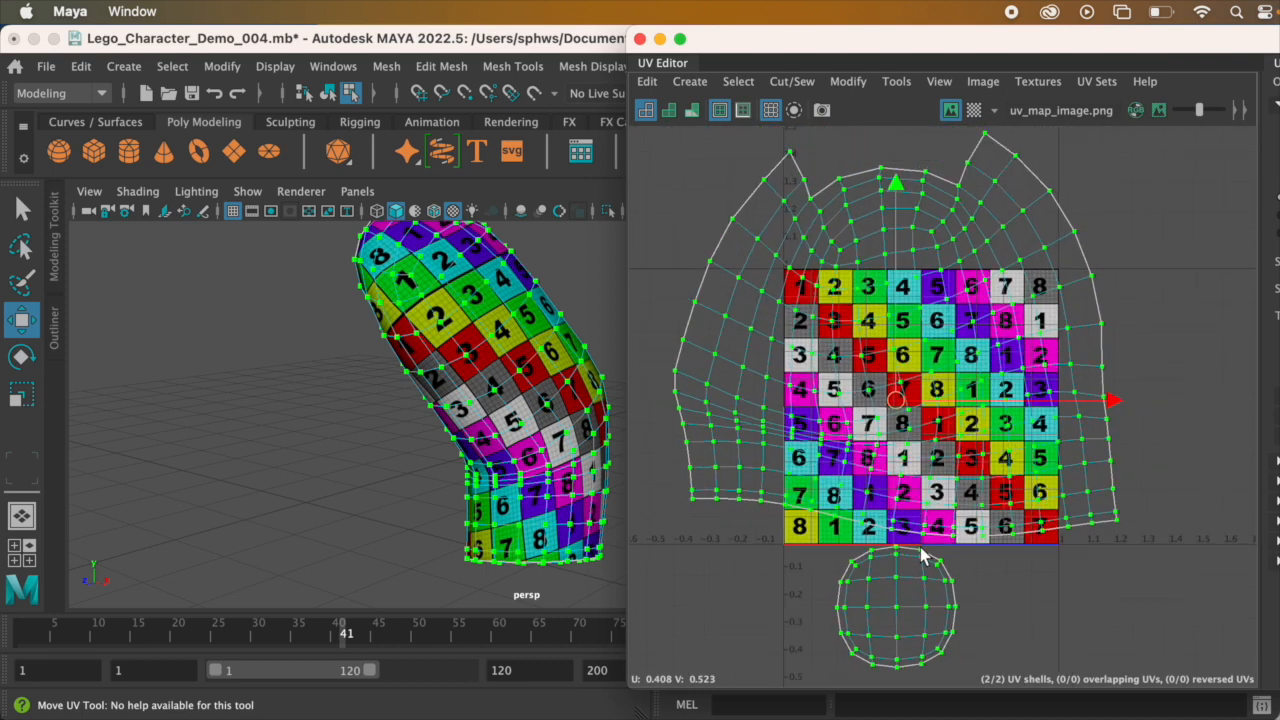
Step: Scale both shells down together and position them completely inside the 0–1 texture tile
key(e)
key(r)
drag(903, 405, 788, 418)
key(w)
drag(903, 405, 893, 440)
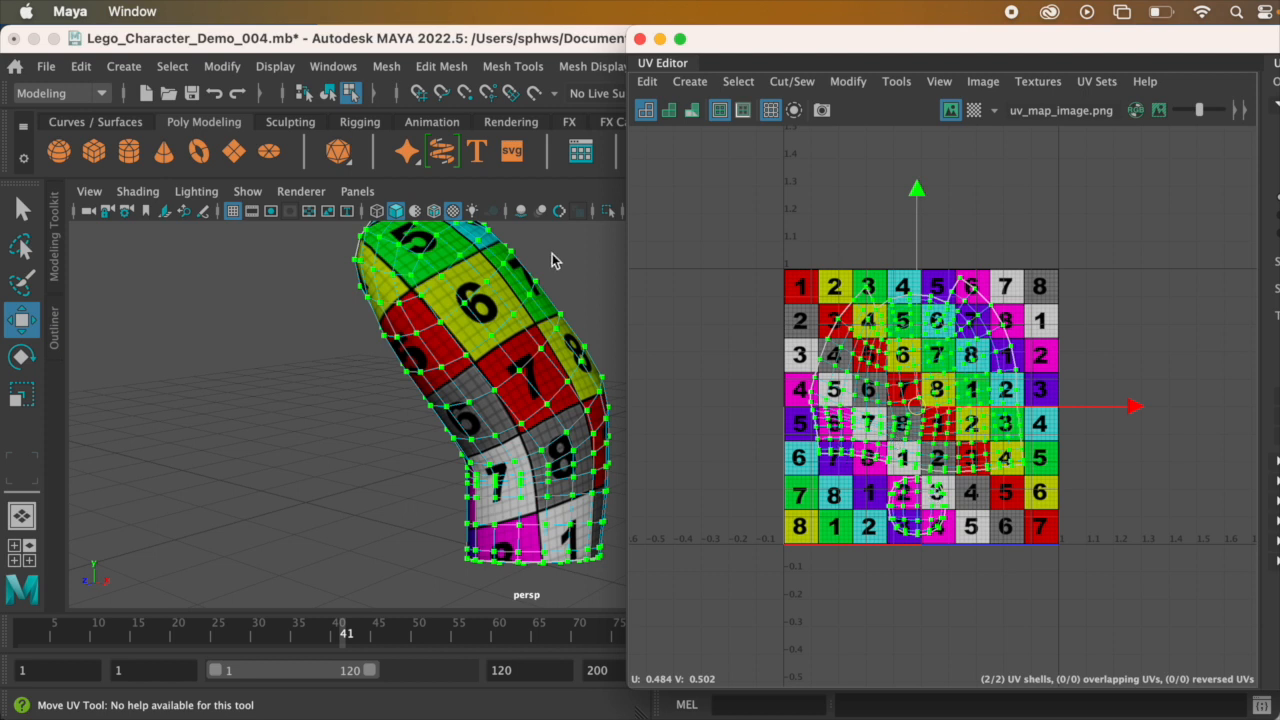
Step: Export a 2048 × 2048 TIFF UV snapshot to the Desktop as lego_left_arm_outuv.tif and save the scene
click(990, 84)
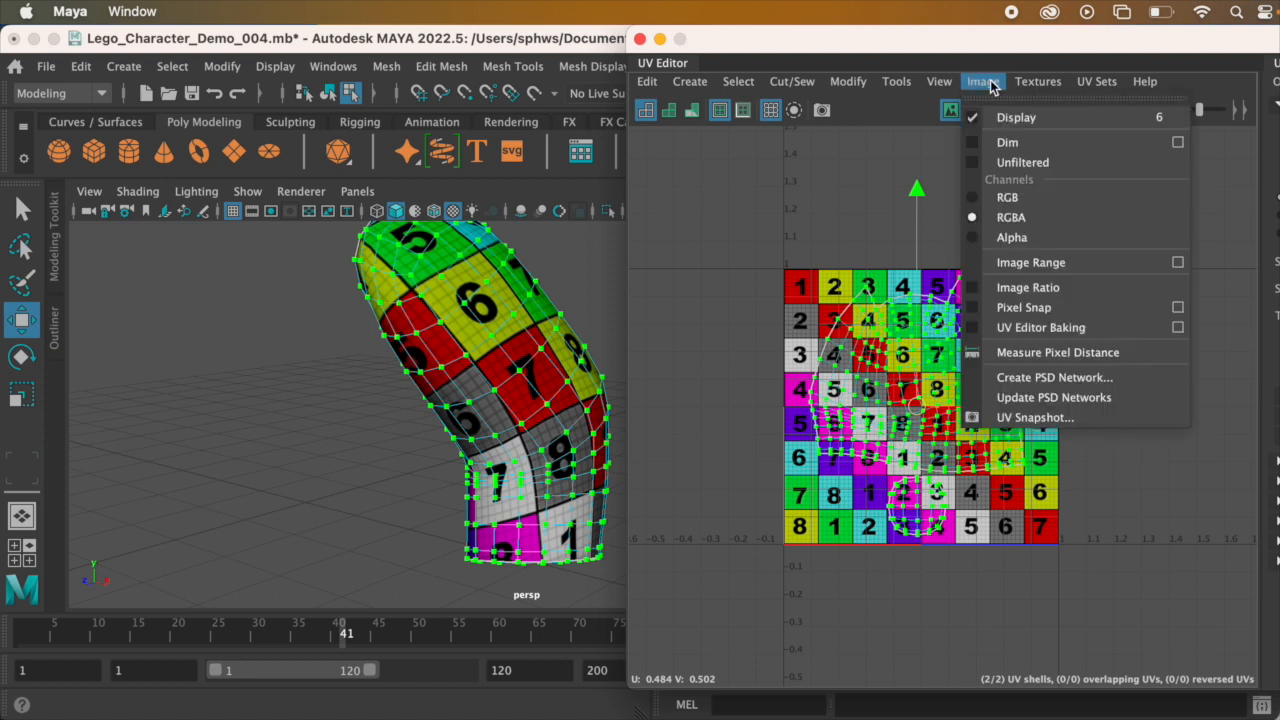
click(1085, 420)
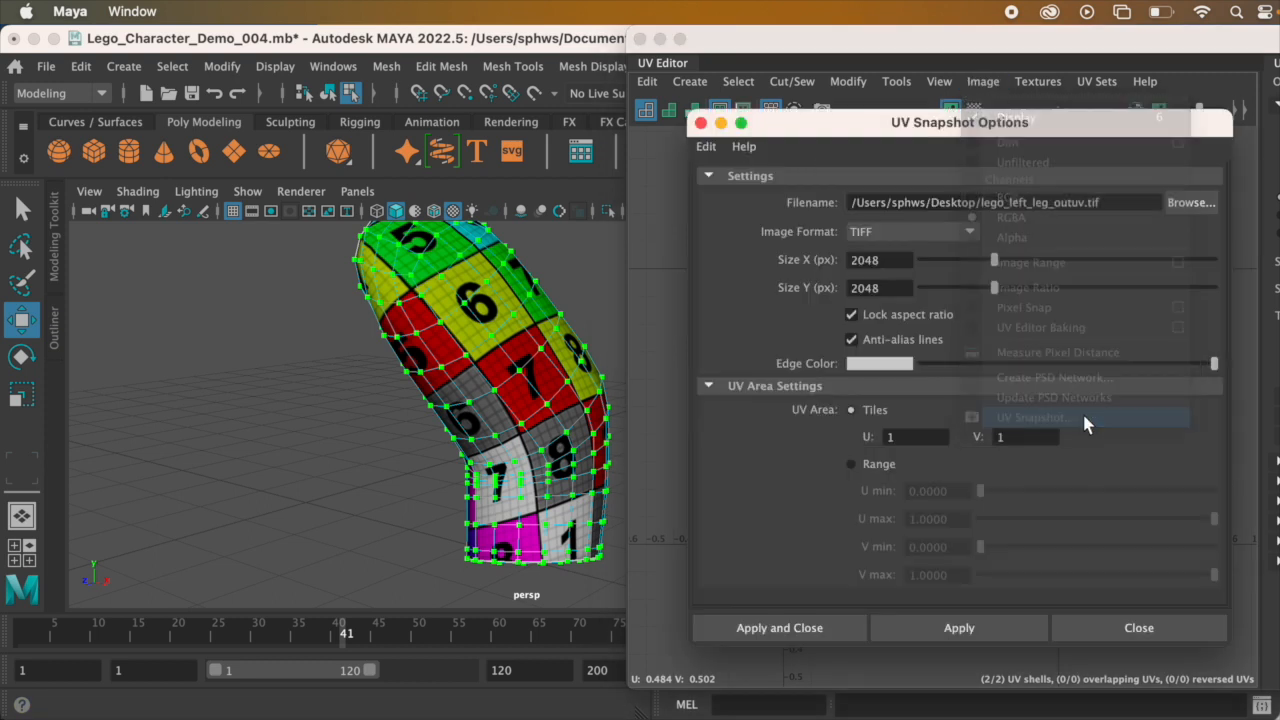
click(1198, 206)
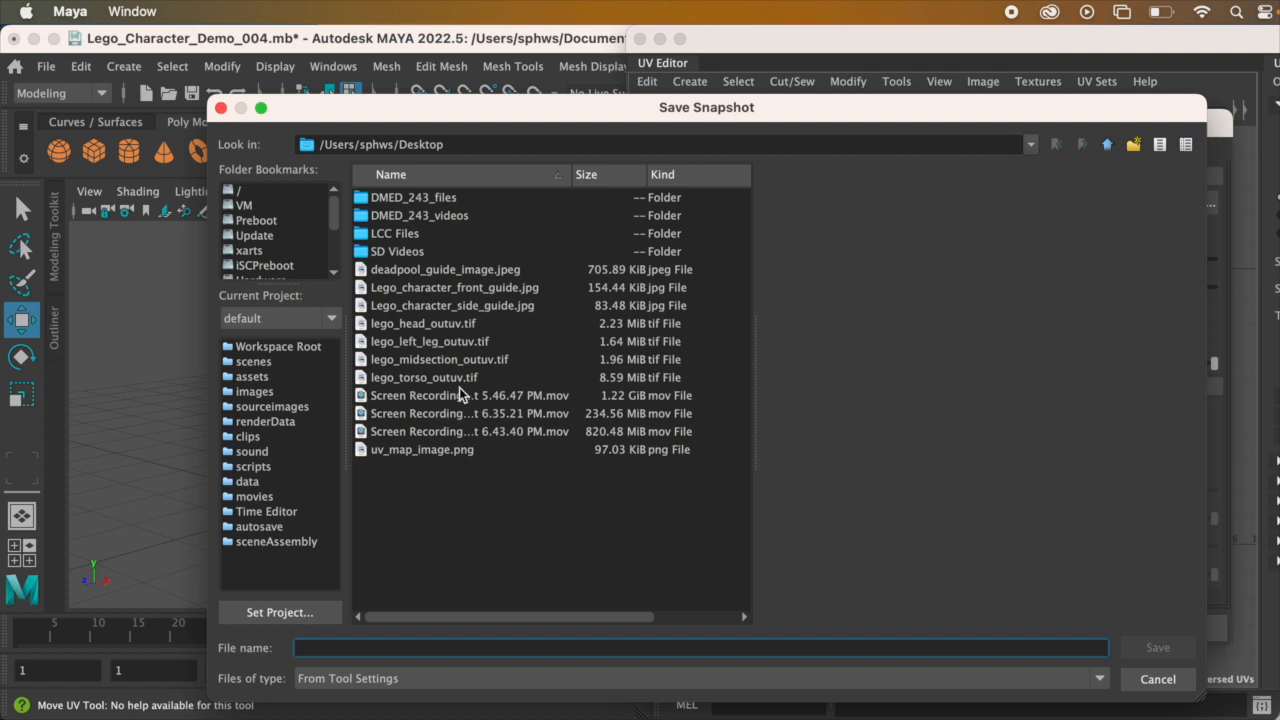
click(459, 378)
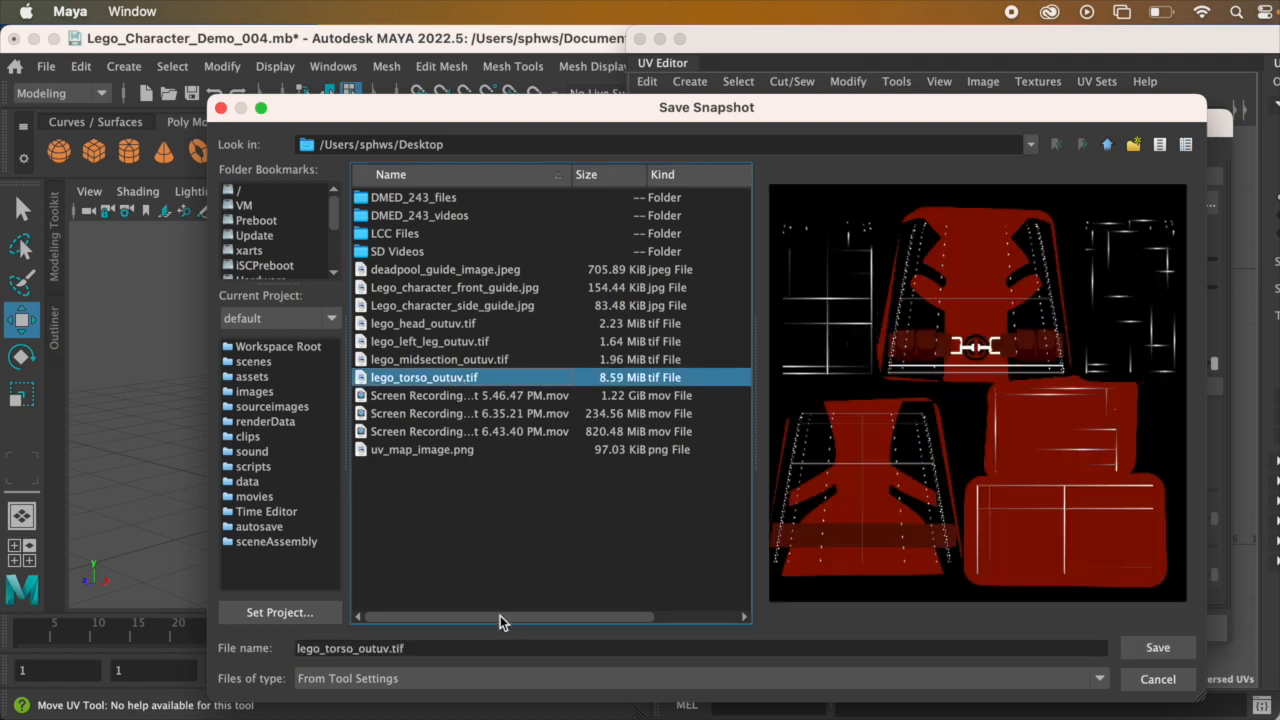
click(386, 650)
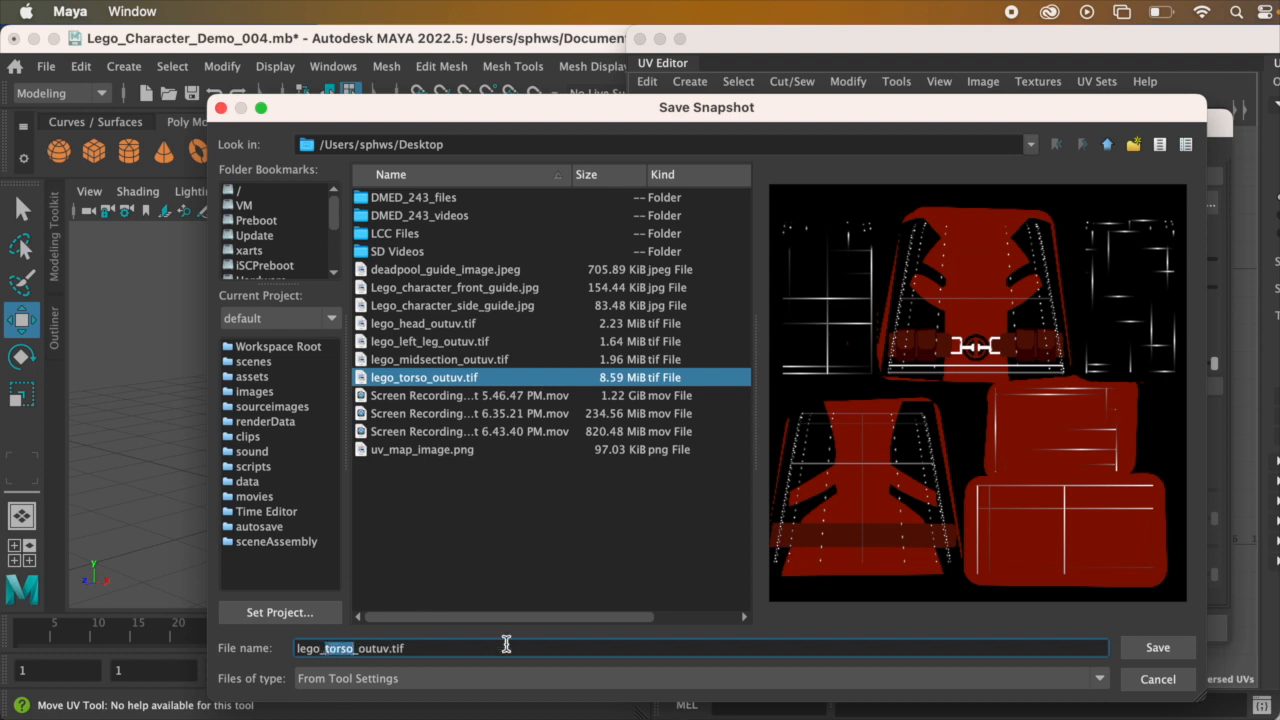
text(left_arm)
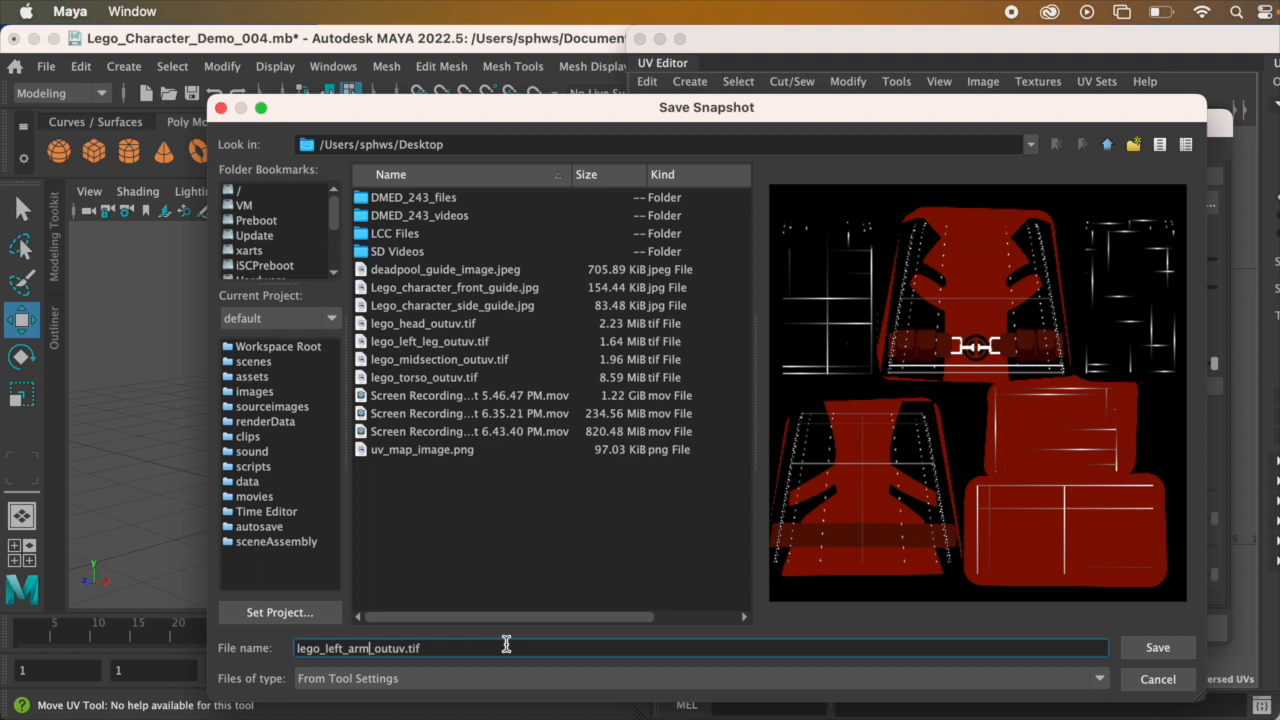
click(1157, 649)
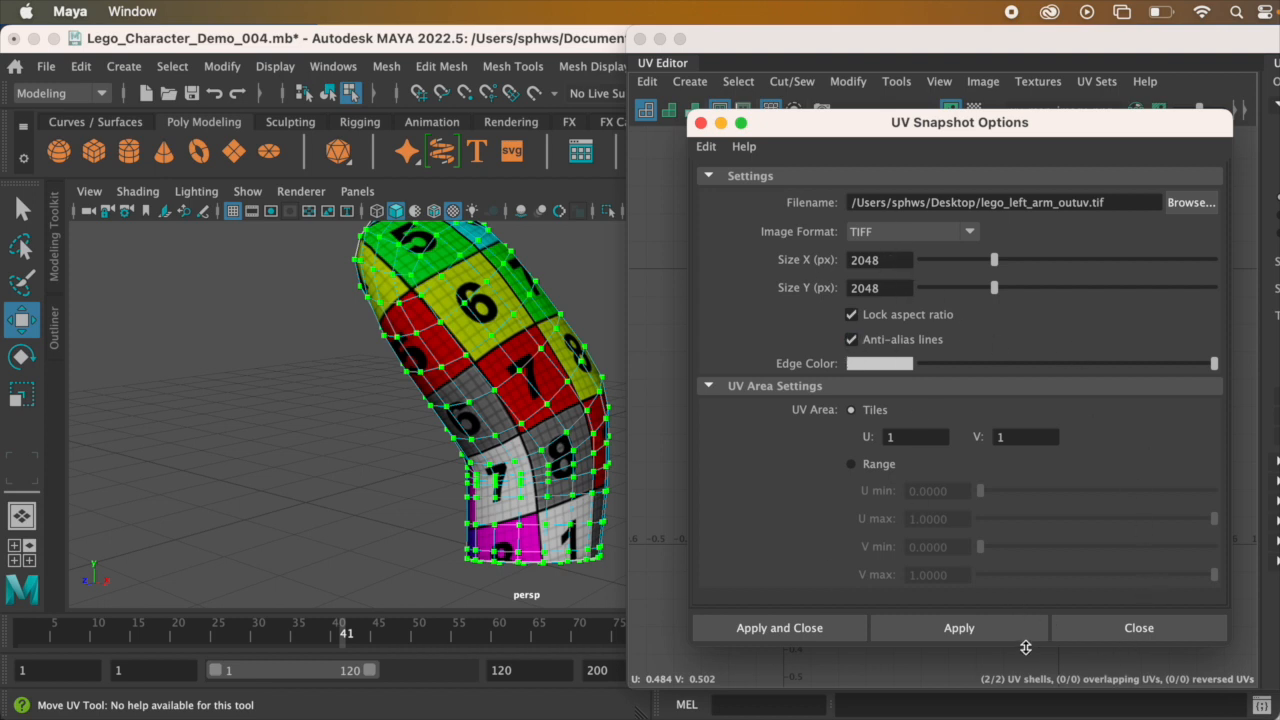
click(815, 627)
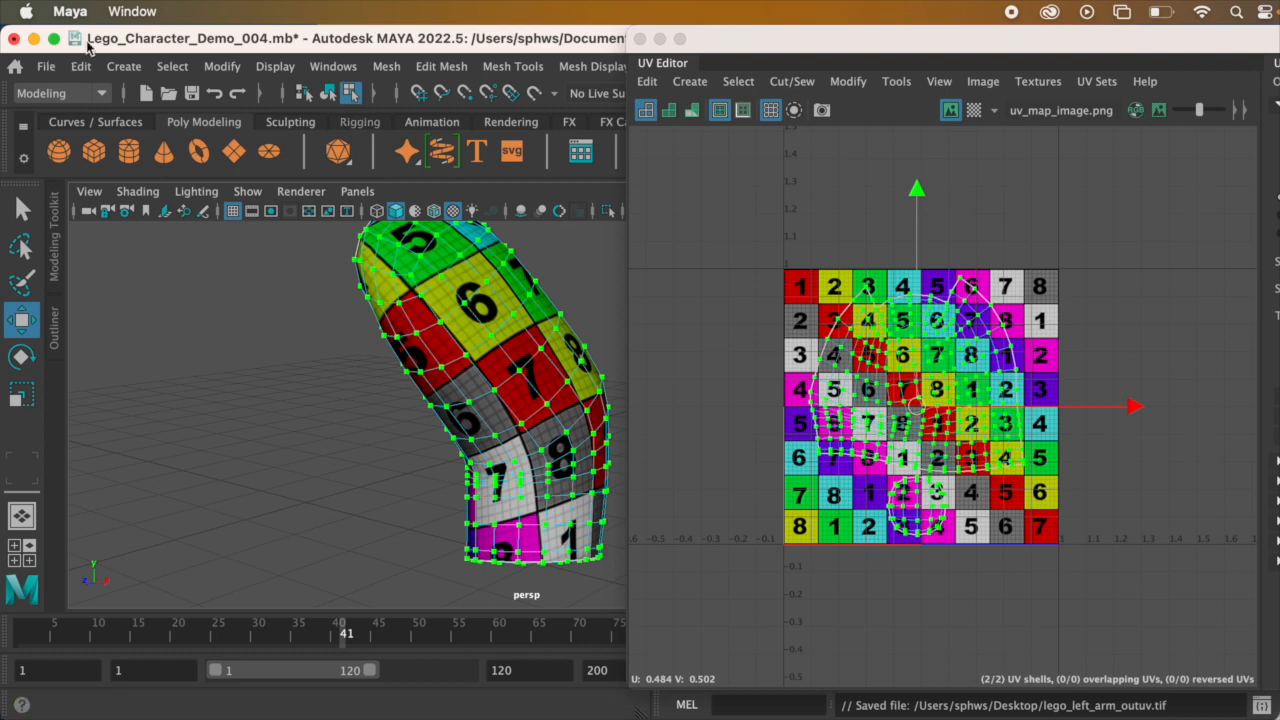
click(50, 70)
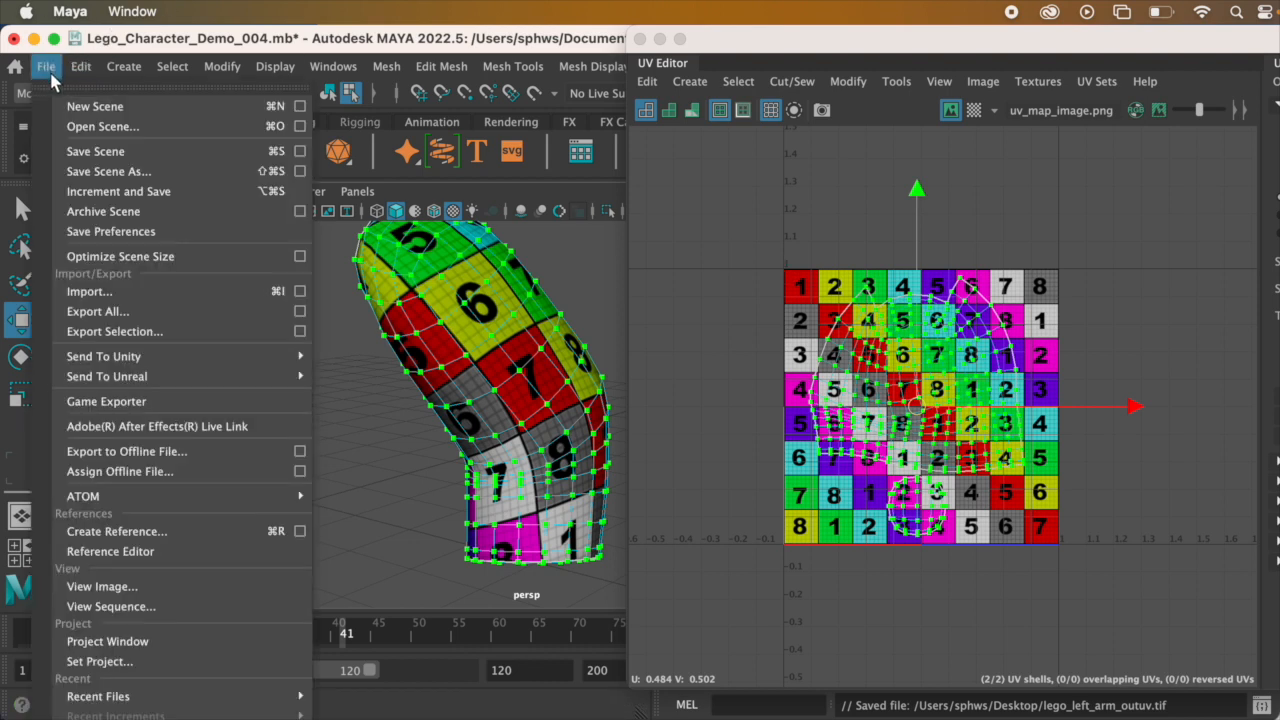
click(72, 155)
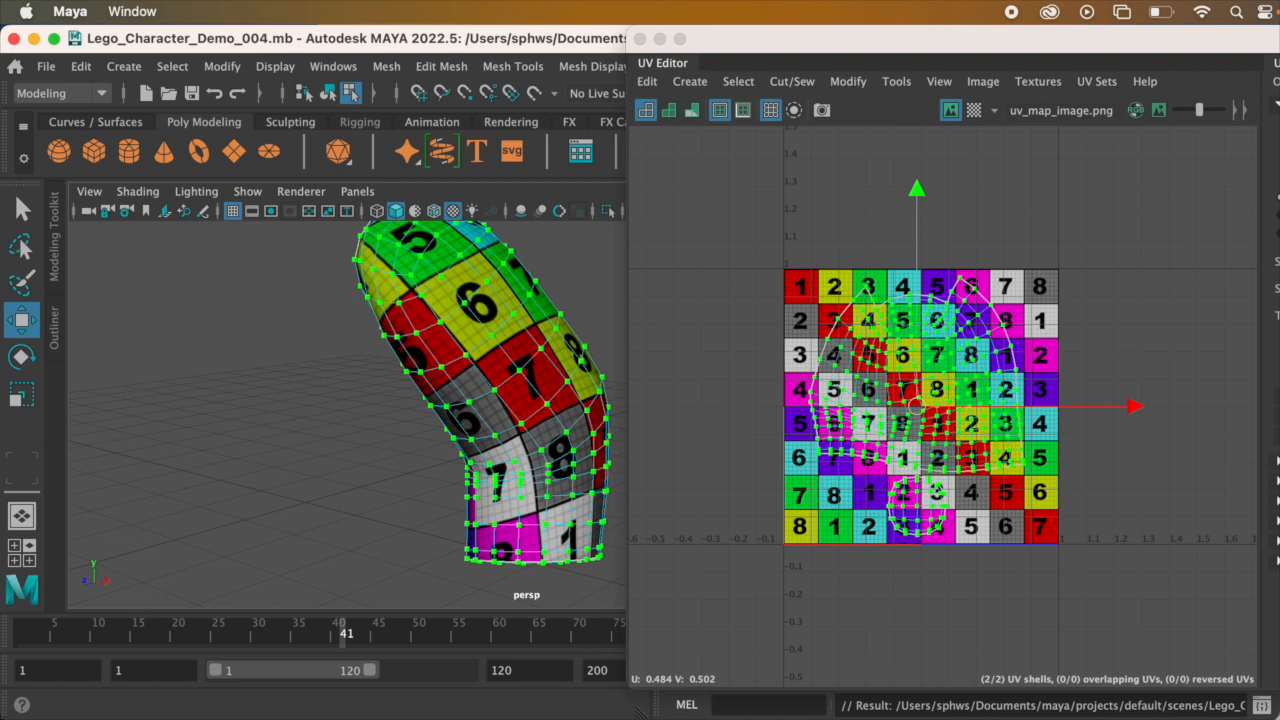
Step: Switch to Photoshop and open lego_left_arm_outuv.tif from the Desktop
key(super+Tab)
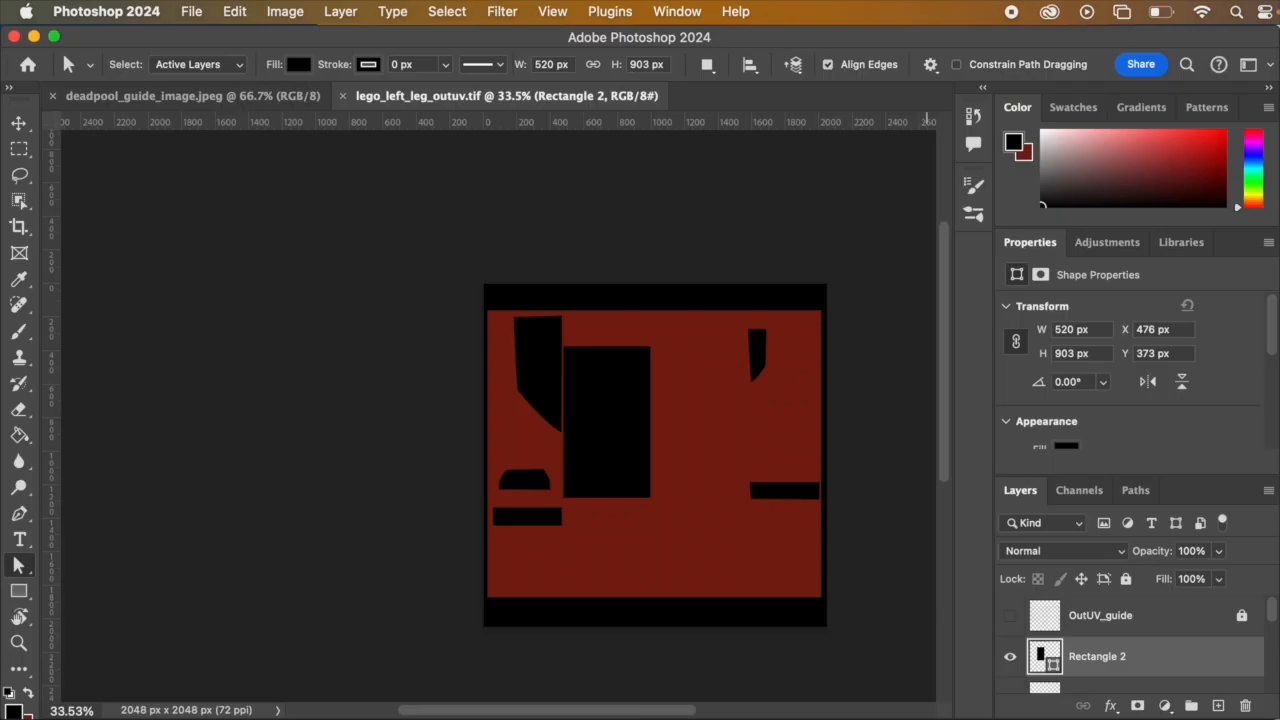
click(186, 10)
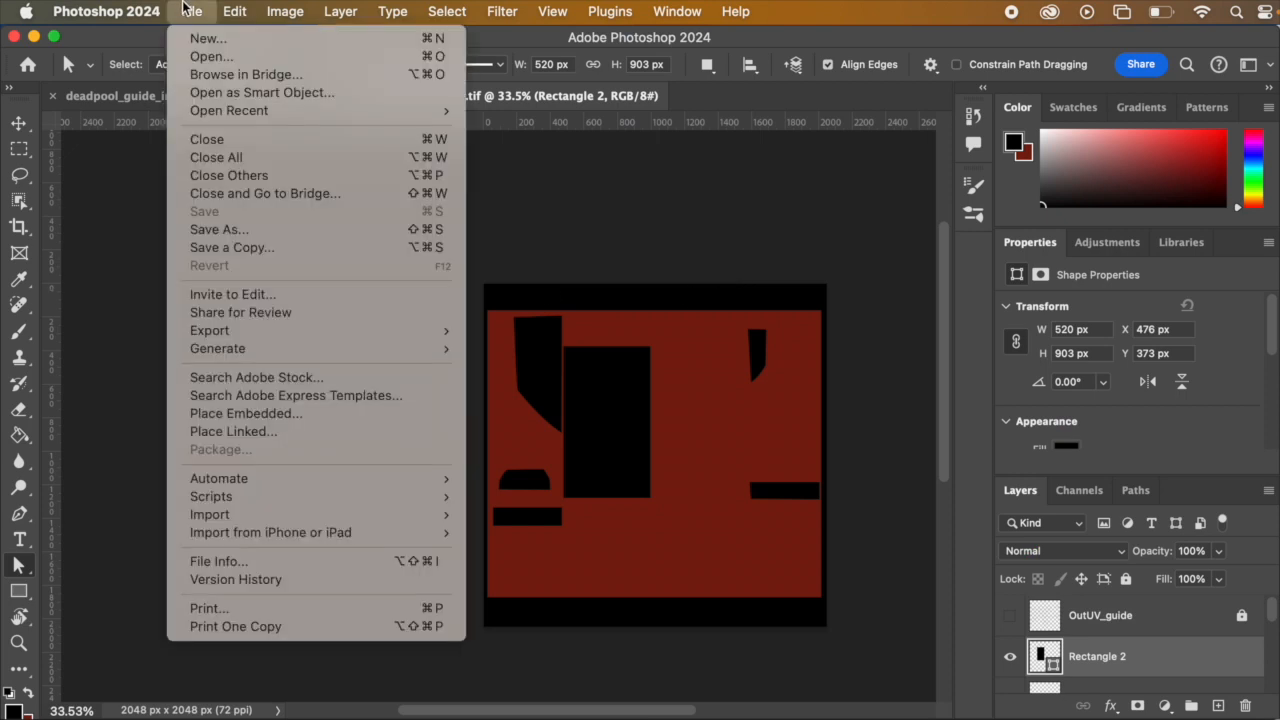
click(766, 230)
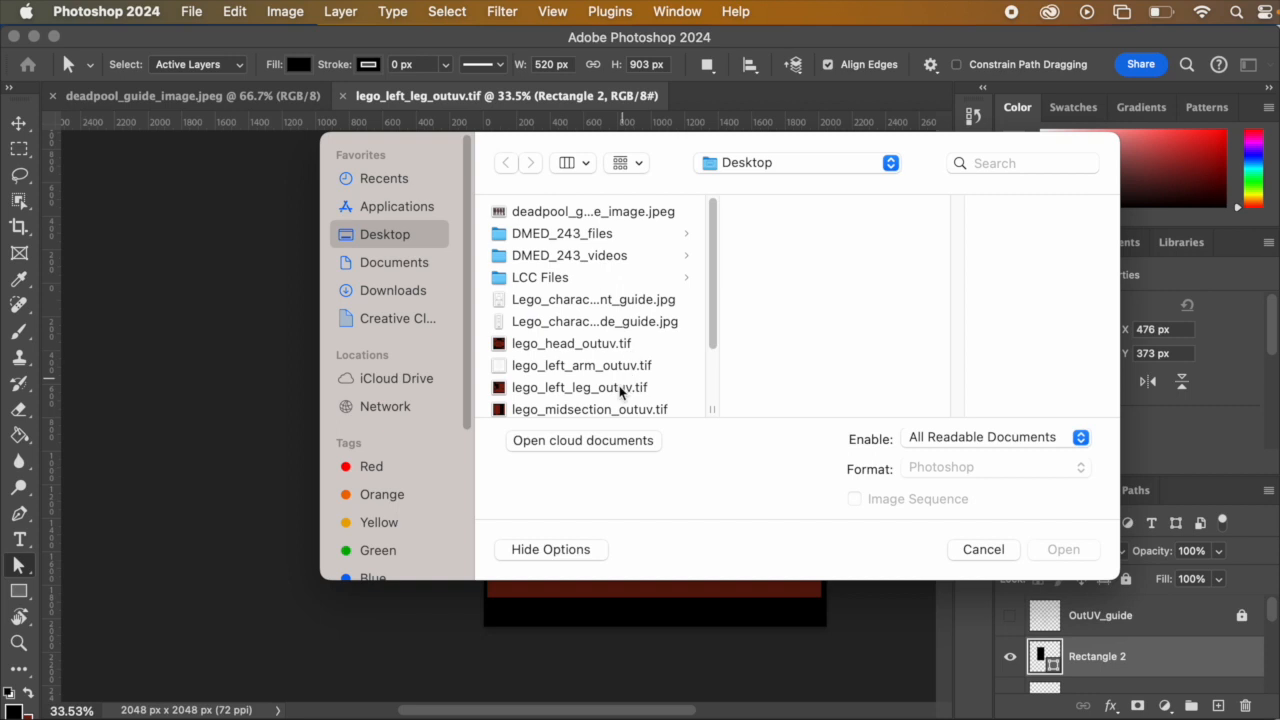
click(615, 390)
scroll(622, 390, down, 1)
scroll(622, 390, down, 1)
scroll(624, 393, down, 1)
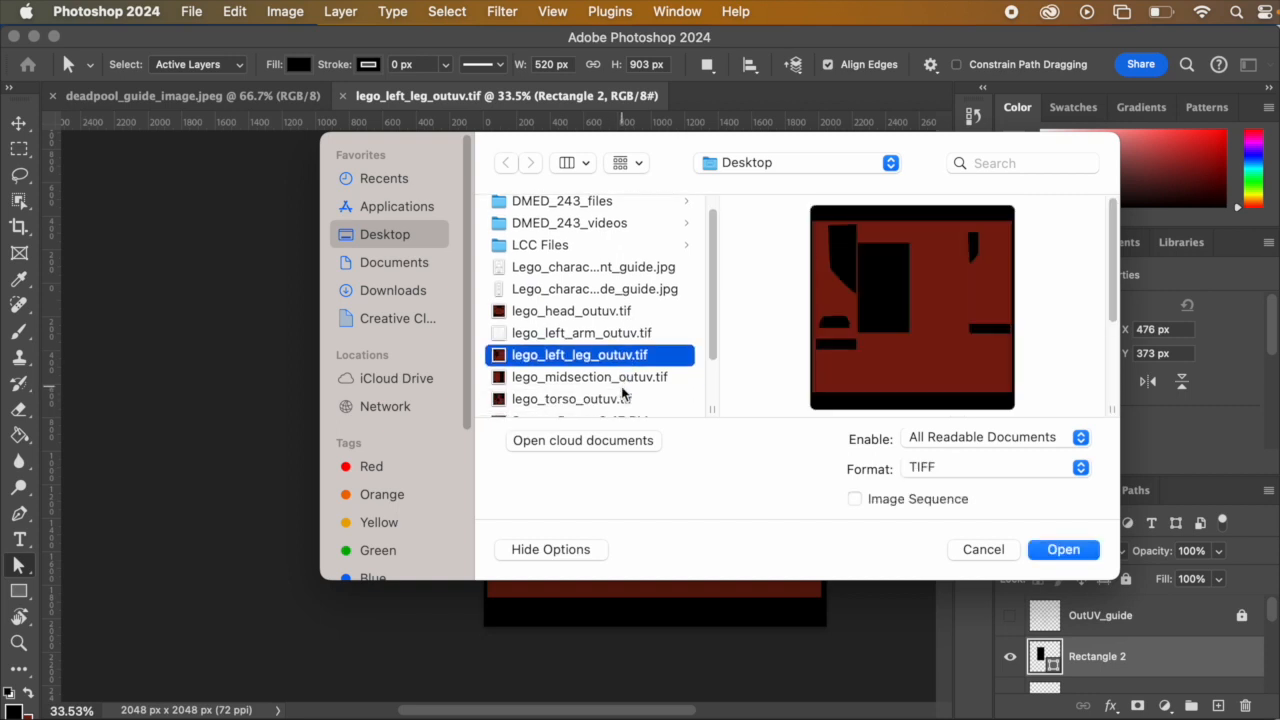
click(624, 333)
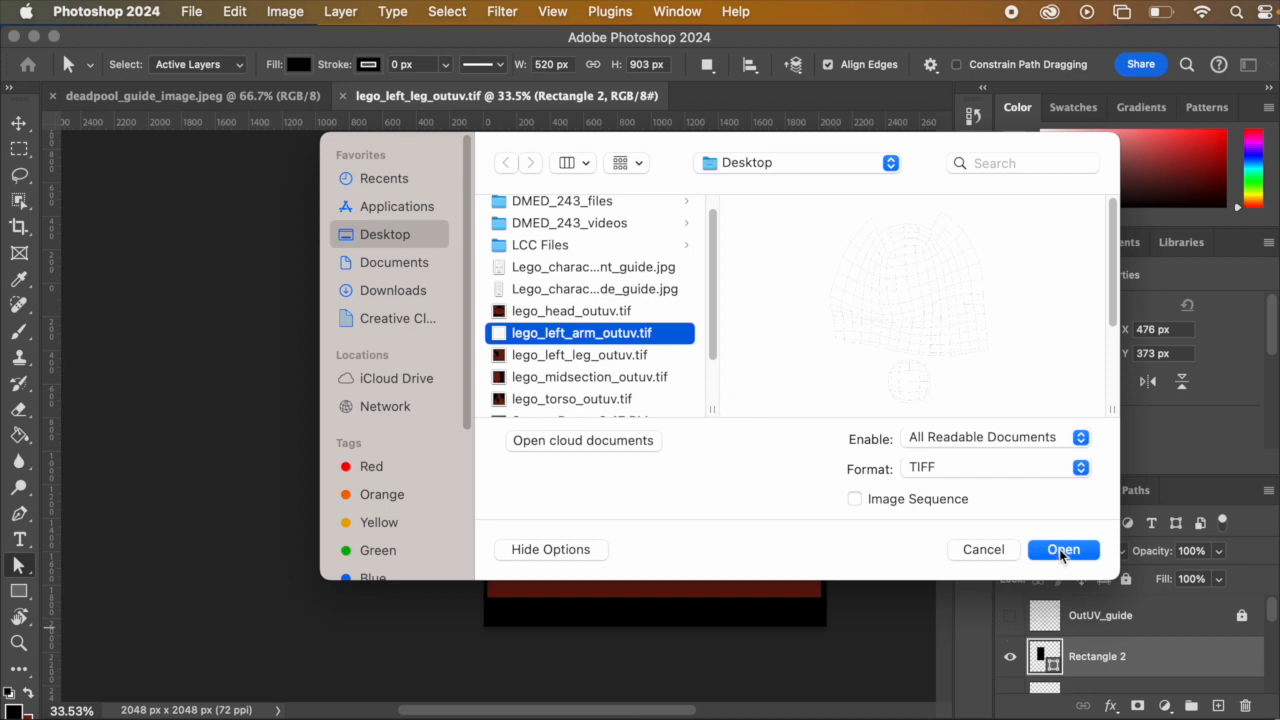
click(1061, 550)
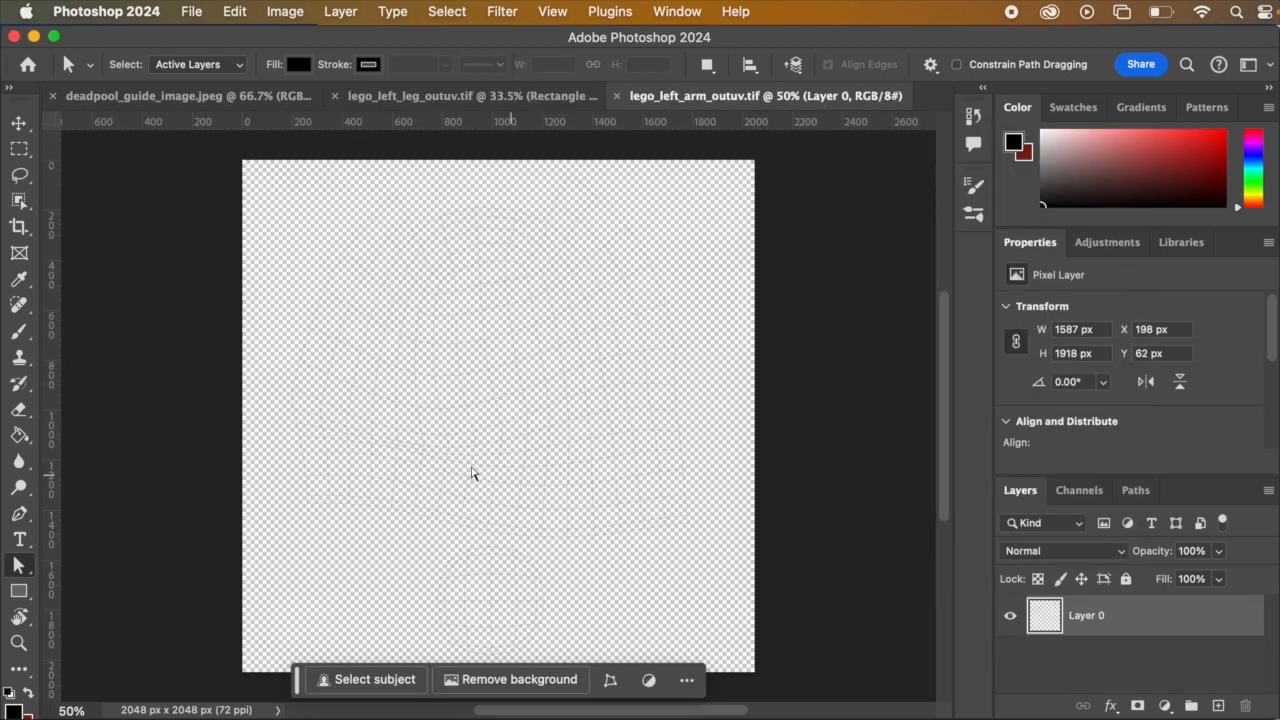
Step: Rename the UV wireframe layer OutUV_layer and lock it completely
key(z)
alt+scroll(457, 416, down, 5)
alt+scroll(465, 415, up, 5)
alt+scroll(469, 413, down, 3)
alt+scroll(469, 413, up, 1)
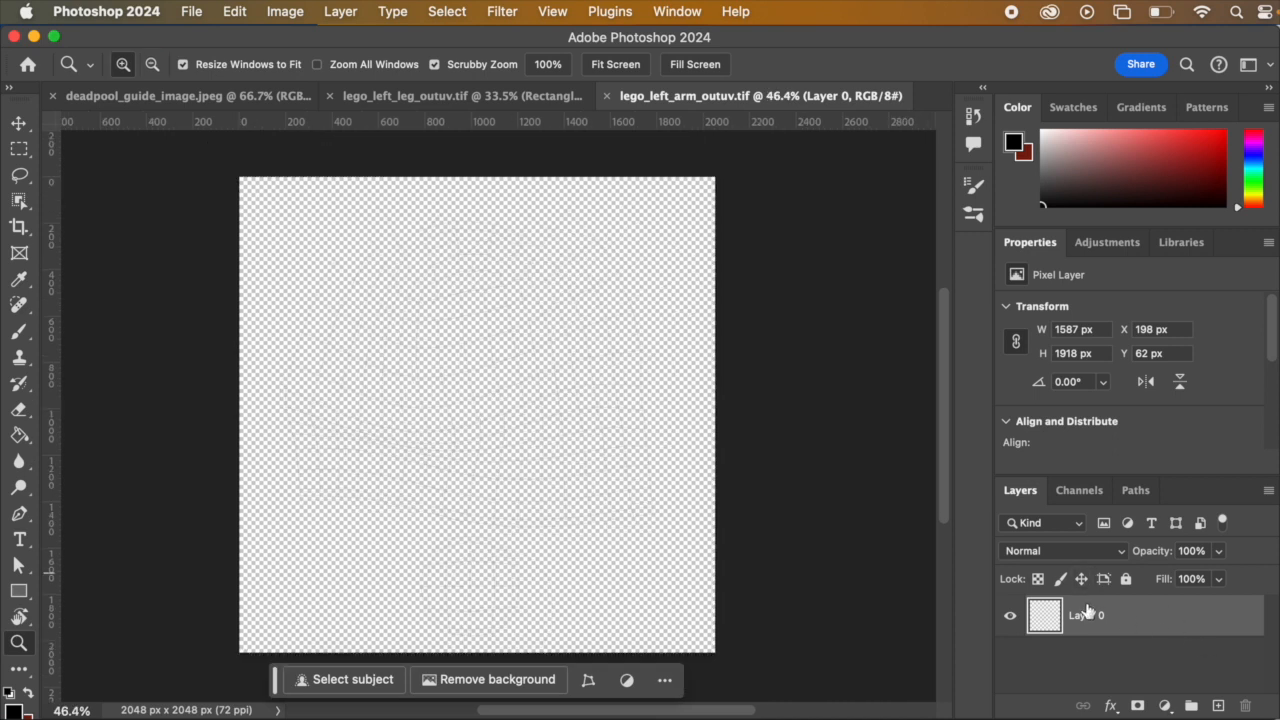
key(BackSpace)
text(OutUV_layer)
key(Return)
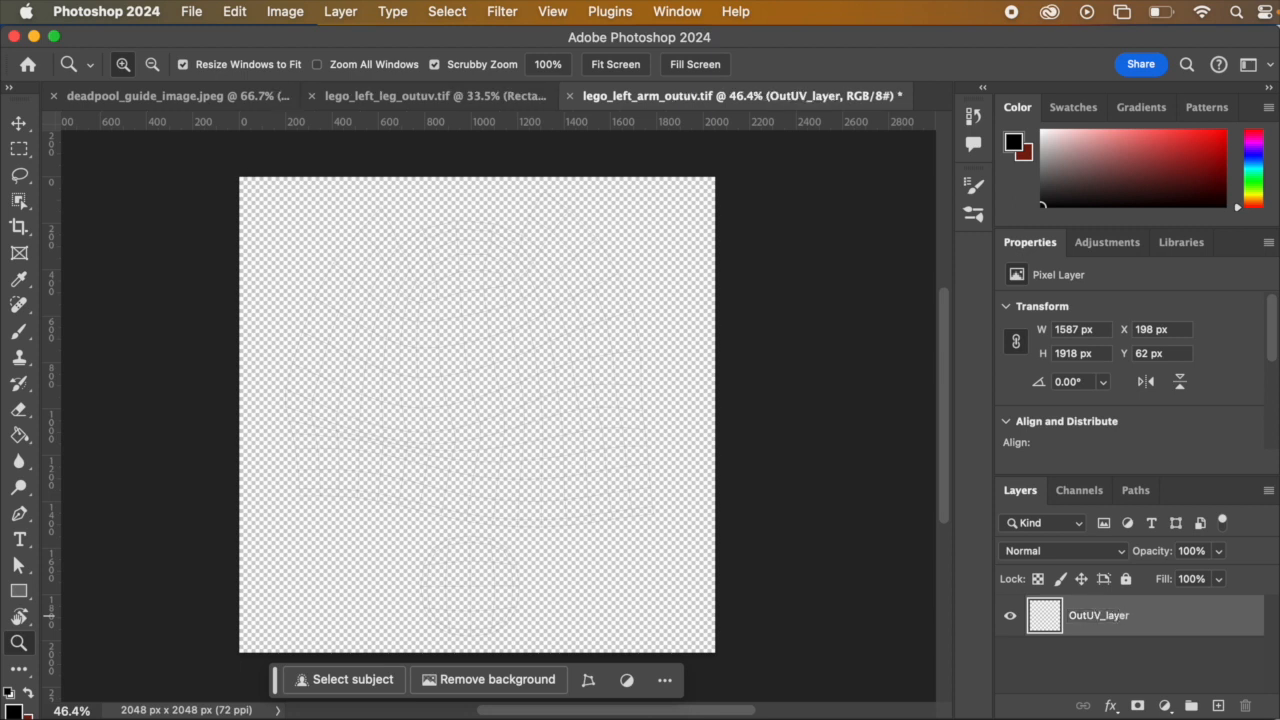
click(1126, 578)
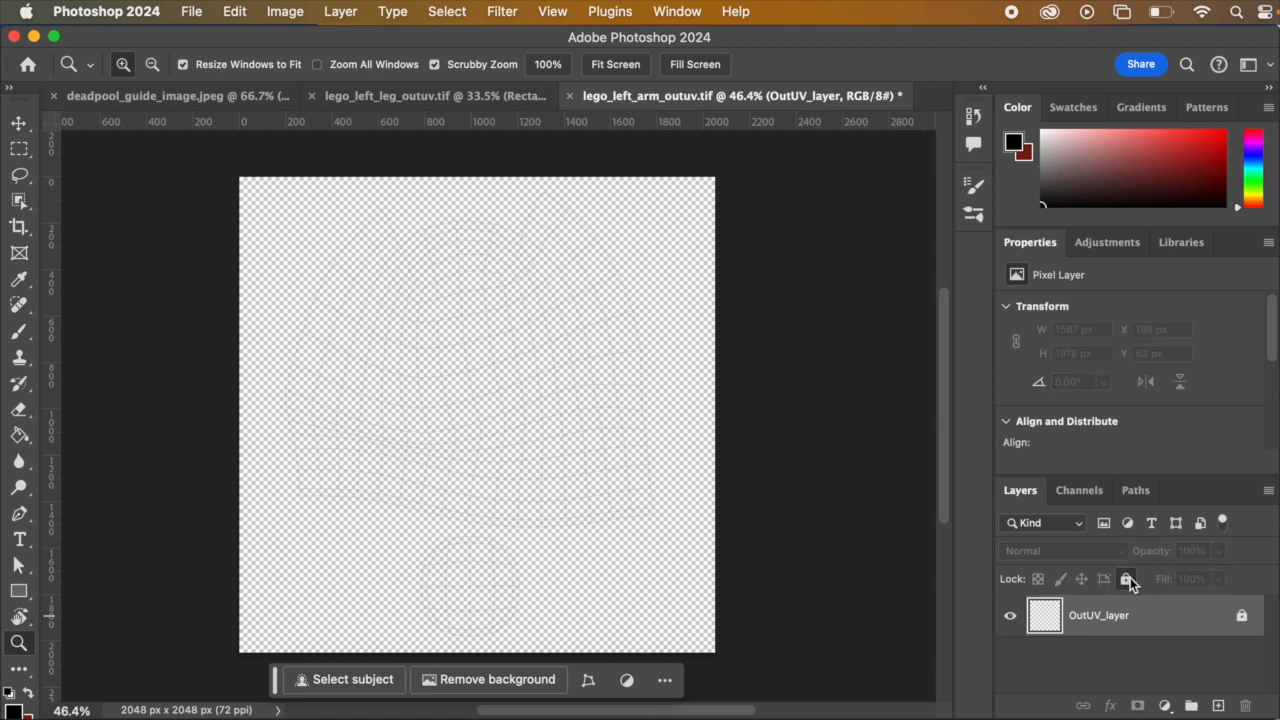
Step: Add a new layer beneath OutUV_layer and name it Background
click(1218, 706)
drag(1174, 634, 1118, 648)
double_click(1086, 657)
text(B)
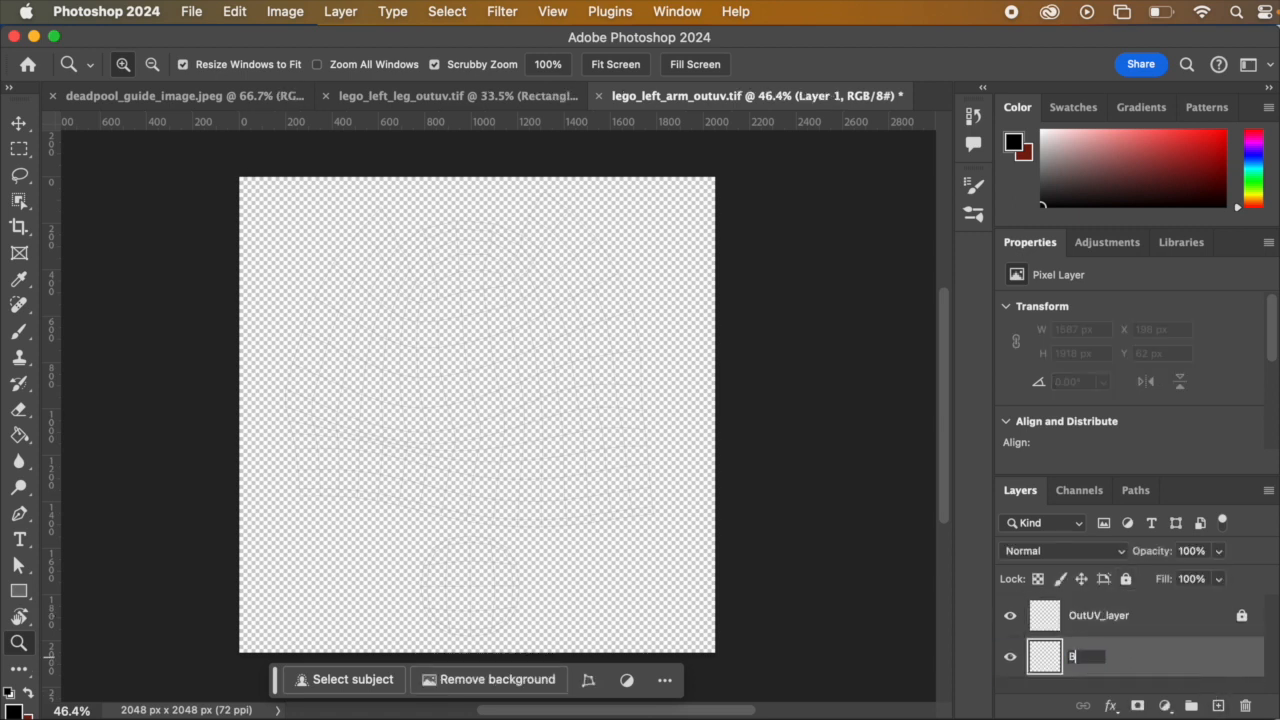
key(Return)
Step: Add another empty layer between OutUV_layer and Background, and lock the Background layer
click(1218, 706)
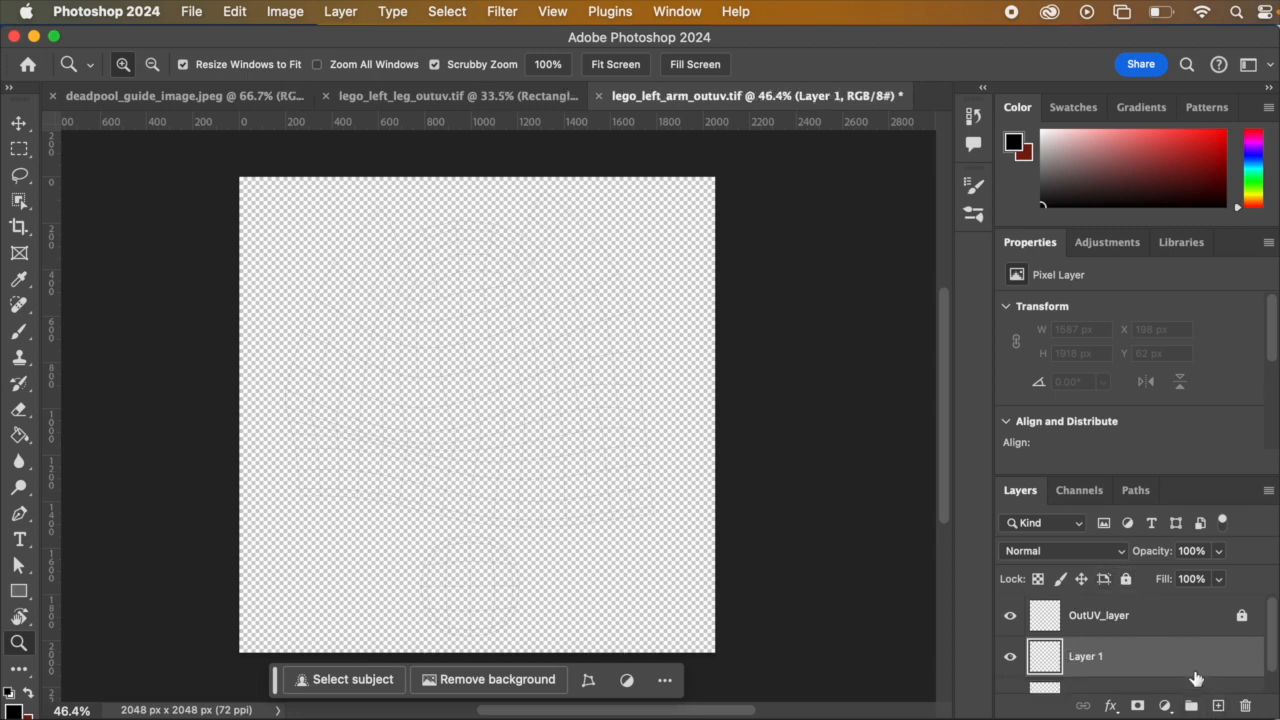
scroll(1186, 680, down, 2)
click(1157, 671)
click(1126, 579)
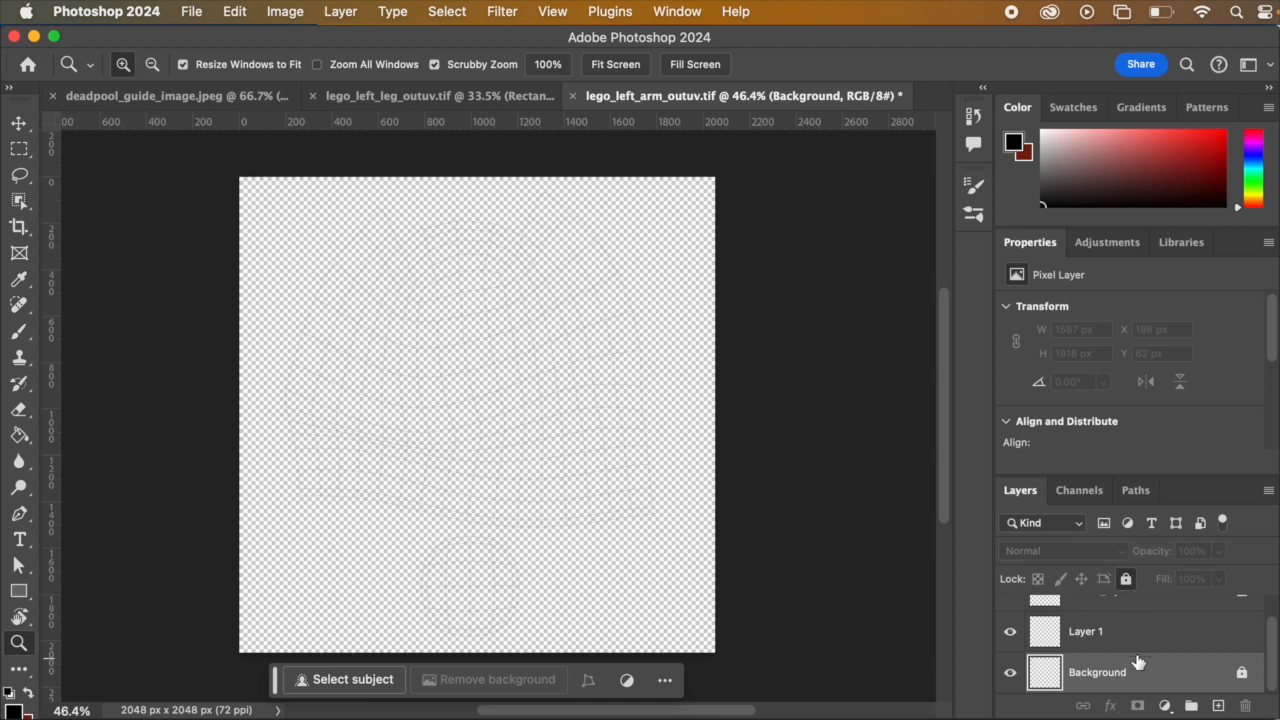
Step: Rename the empty layer above Background to Base_color_layer
click(1090, 632)
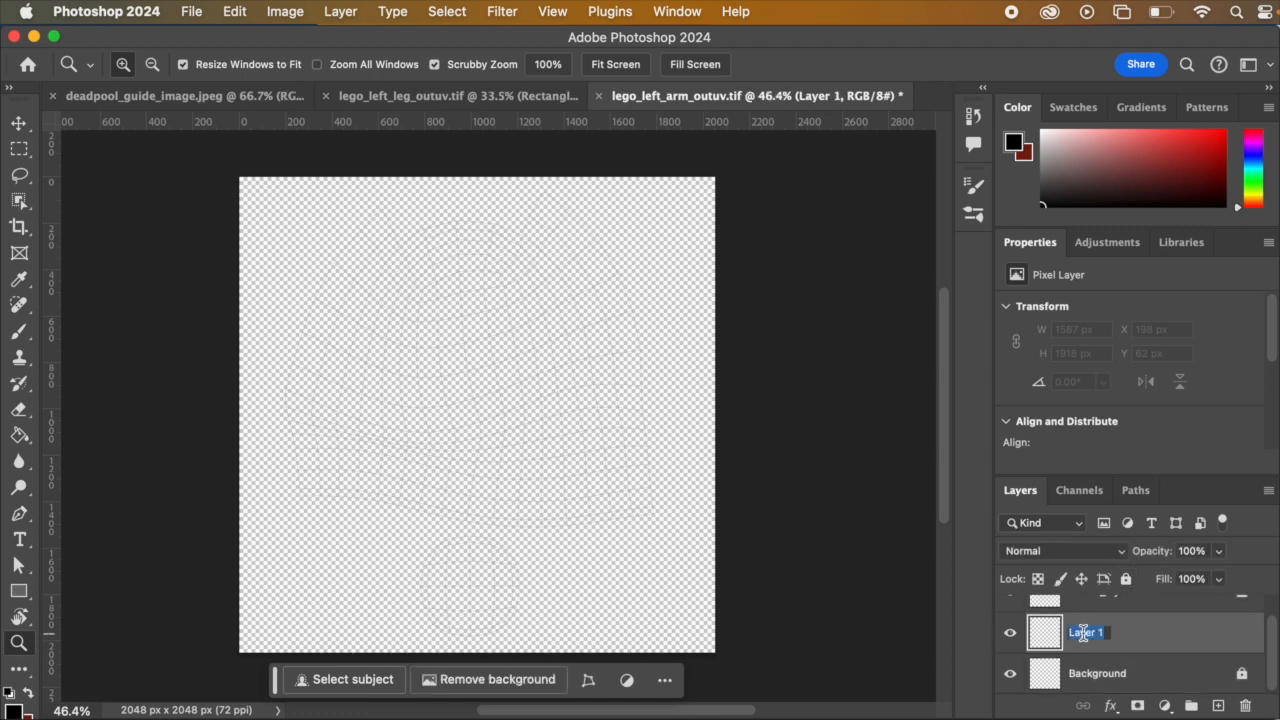
text(Base_color_layer)
key(Return)
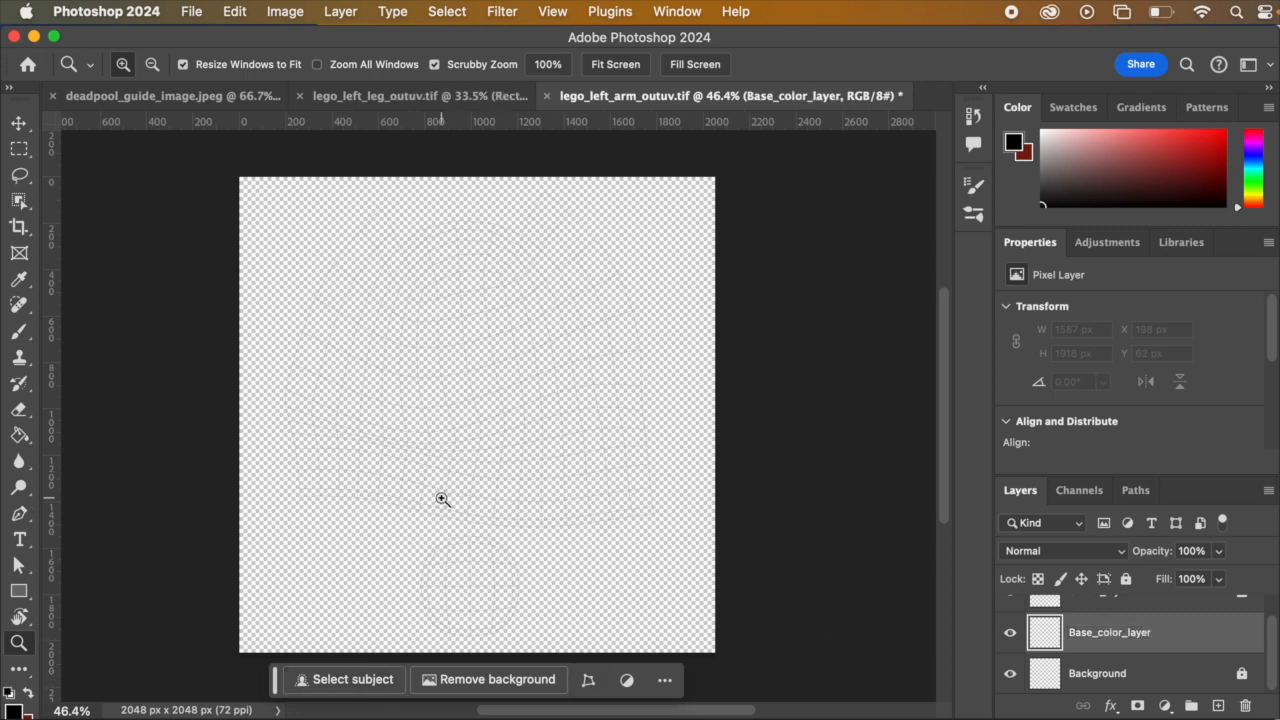
Step: Unlock the Background layer, fill it with black using the Paint Bucket, and lock it again
click(1086, 673)
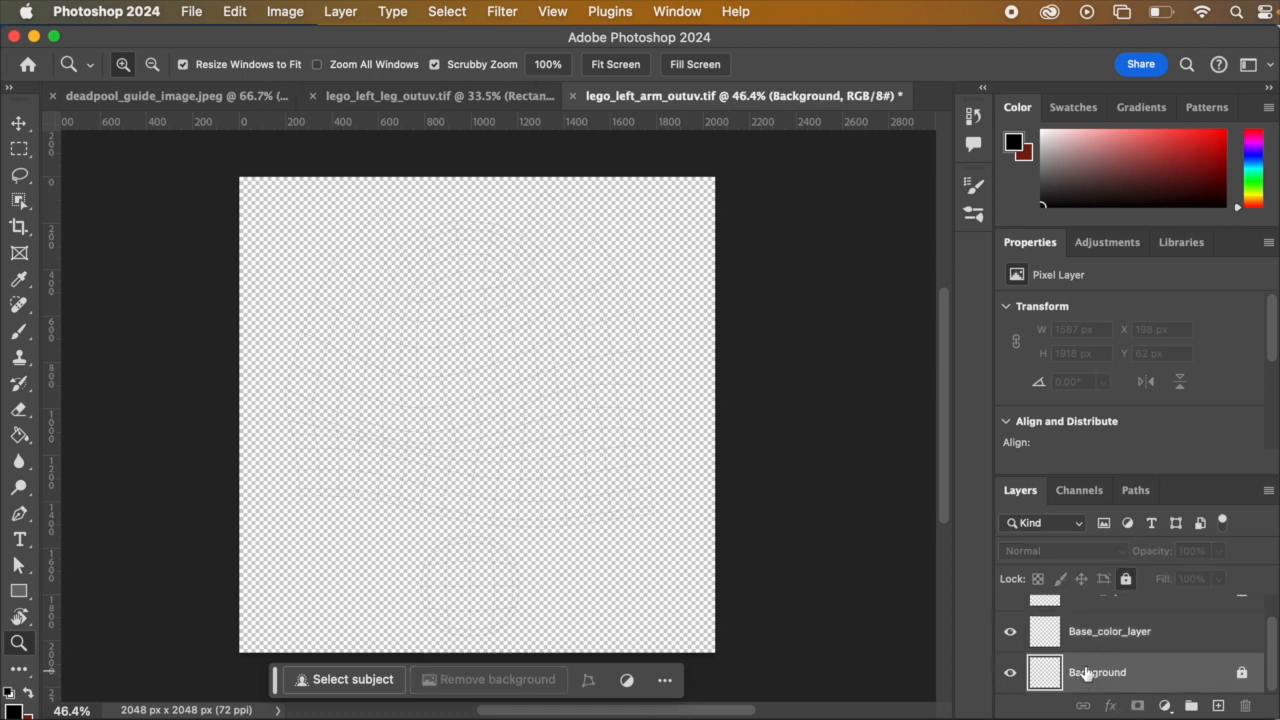
click(1122, 580)
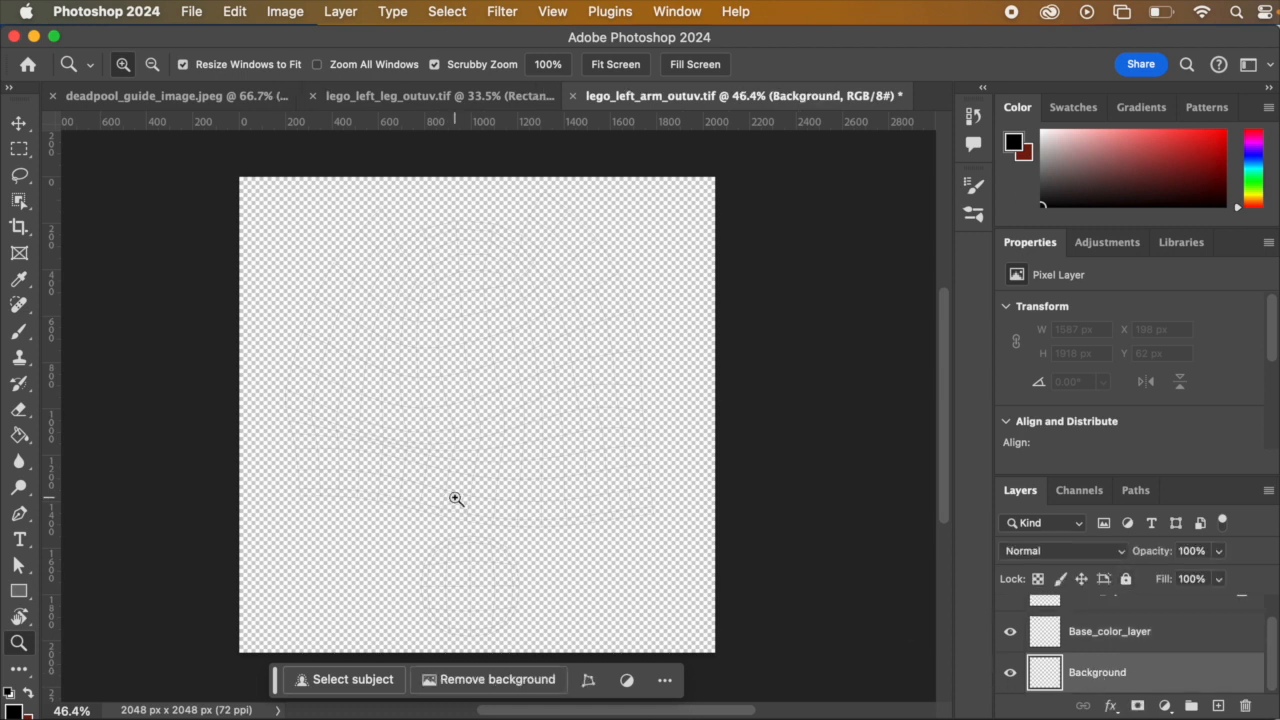
key(g)
click(568, 437)
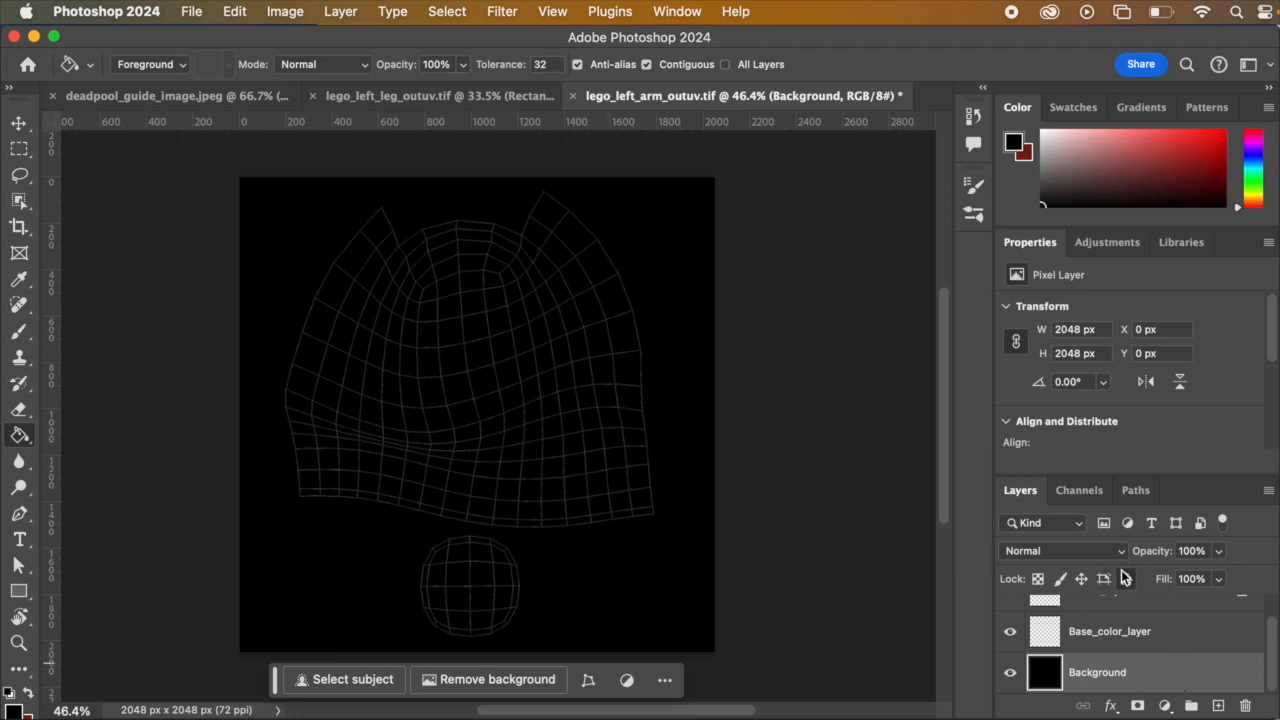
Step: On Base_color_layer, start a dark red Pen shape at the arm shell's upper-left tip, curving just outside its edge to the leftmost bulge
click(1140, 646)
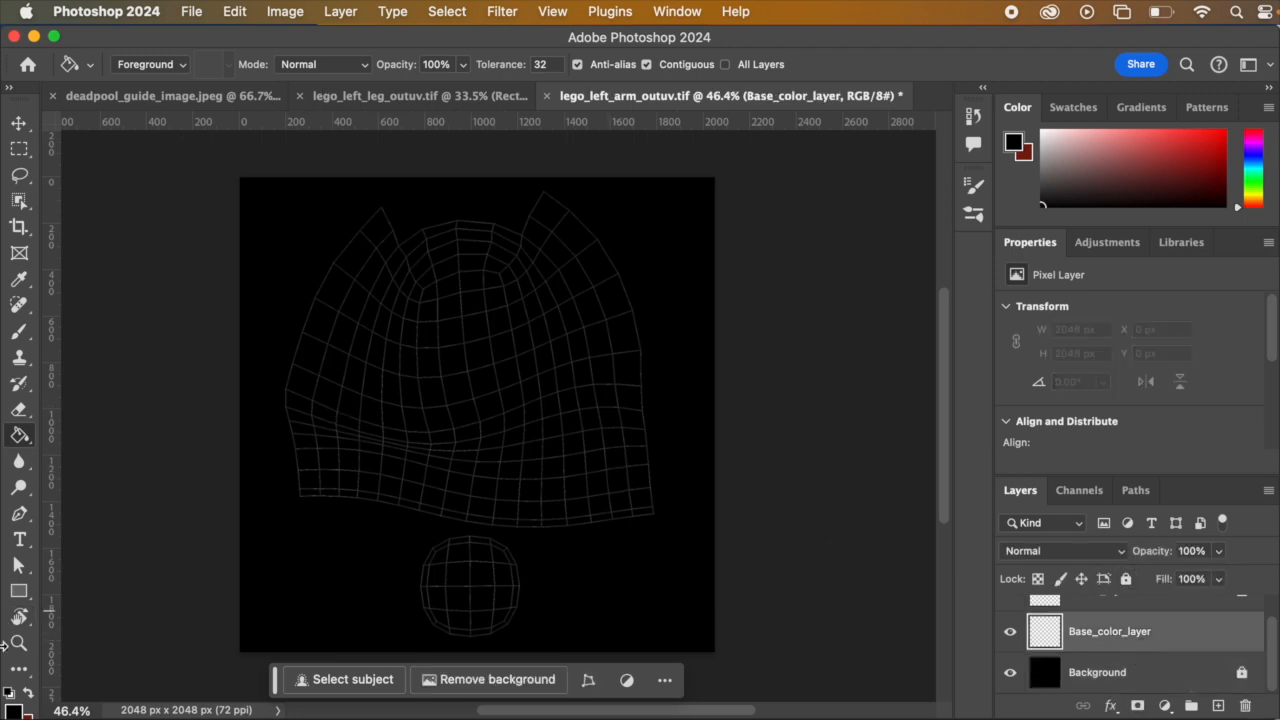
click(25, 689)
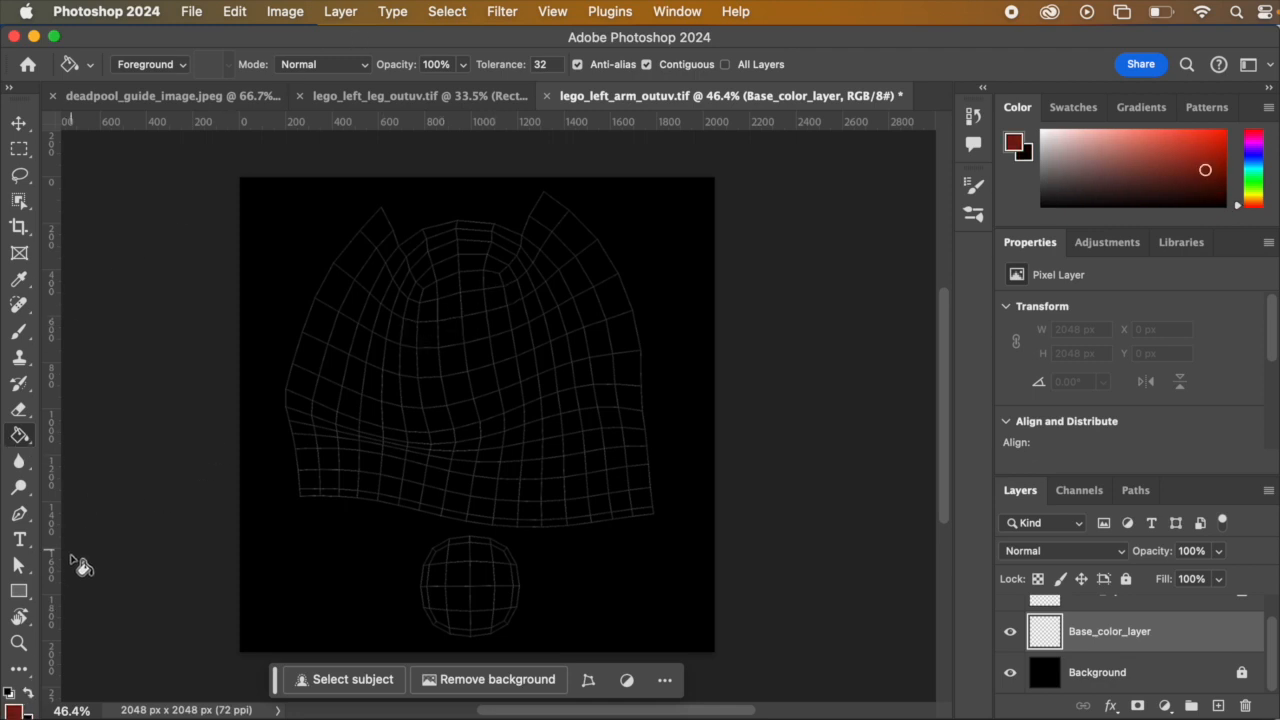
click(22, 514)
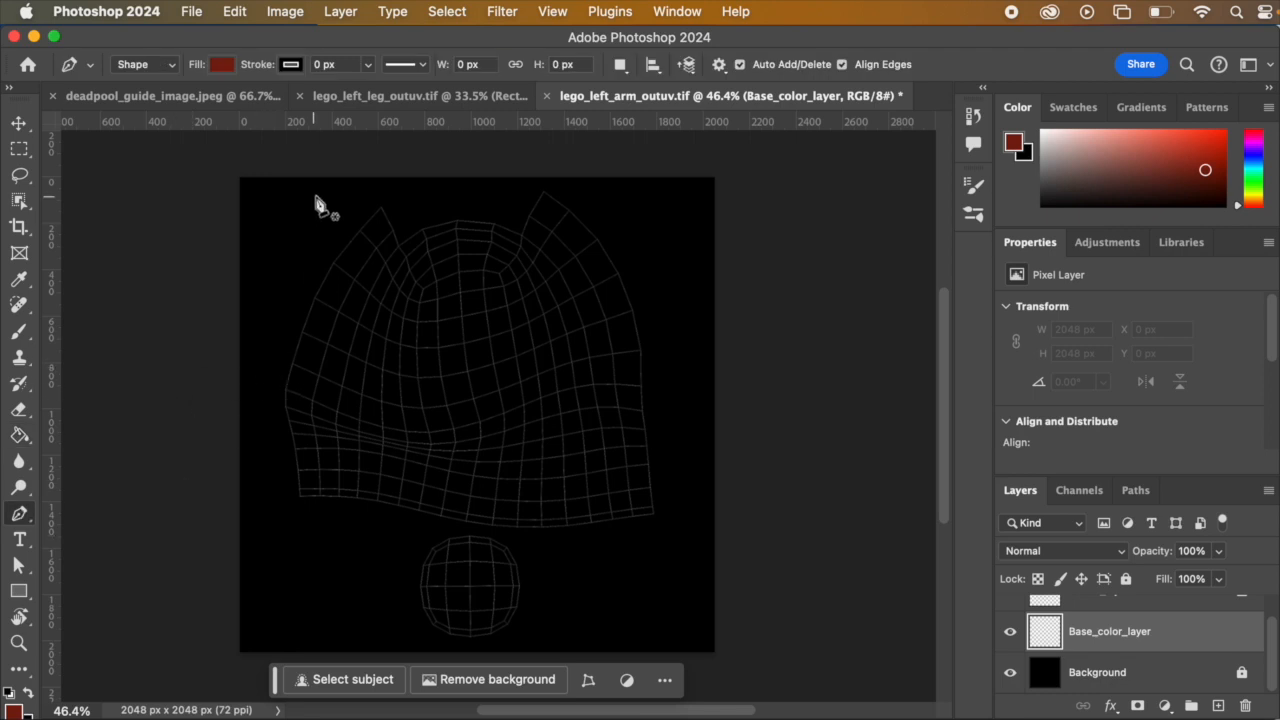
click(373, 193)
drag(262, 398, 279, 449)
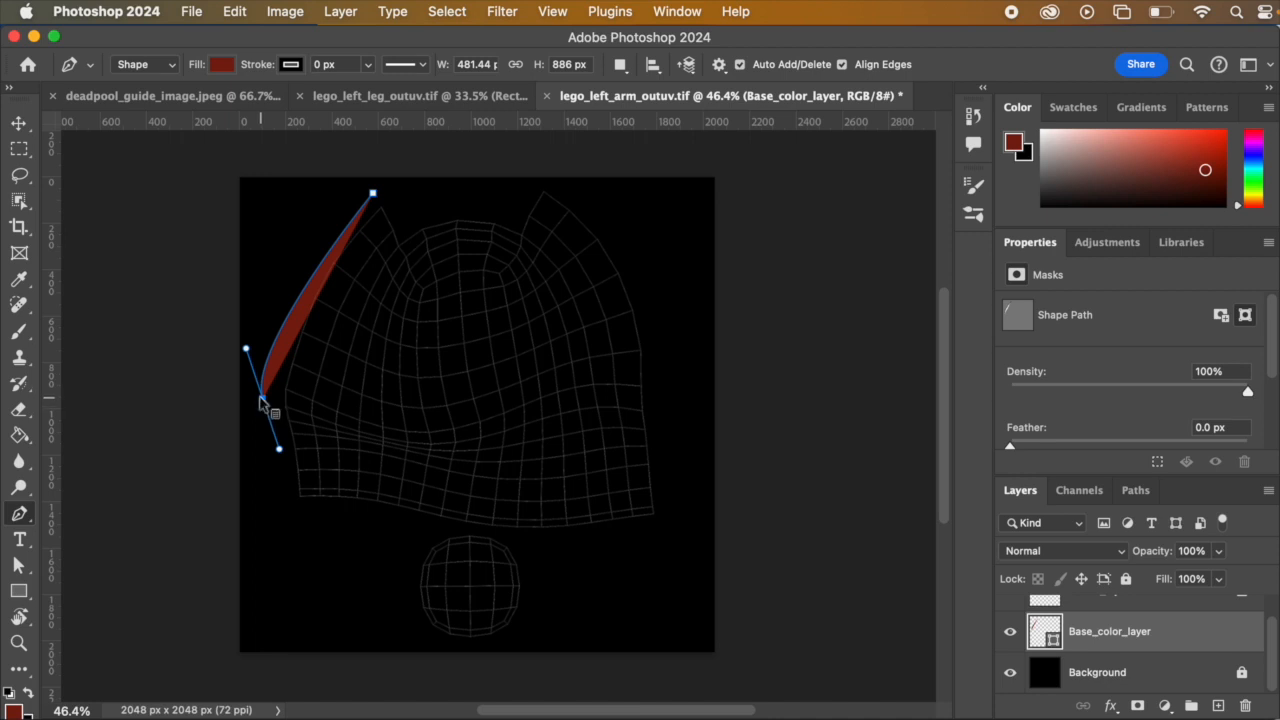
right_click(262, 400)
click(262, 346)
right_click(263, 399)
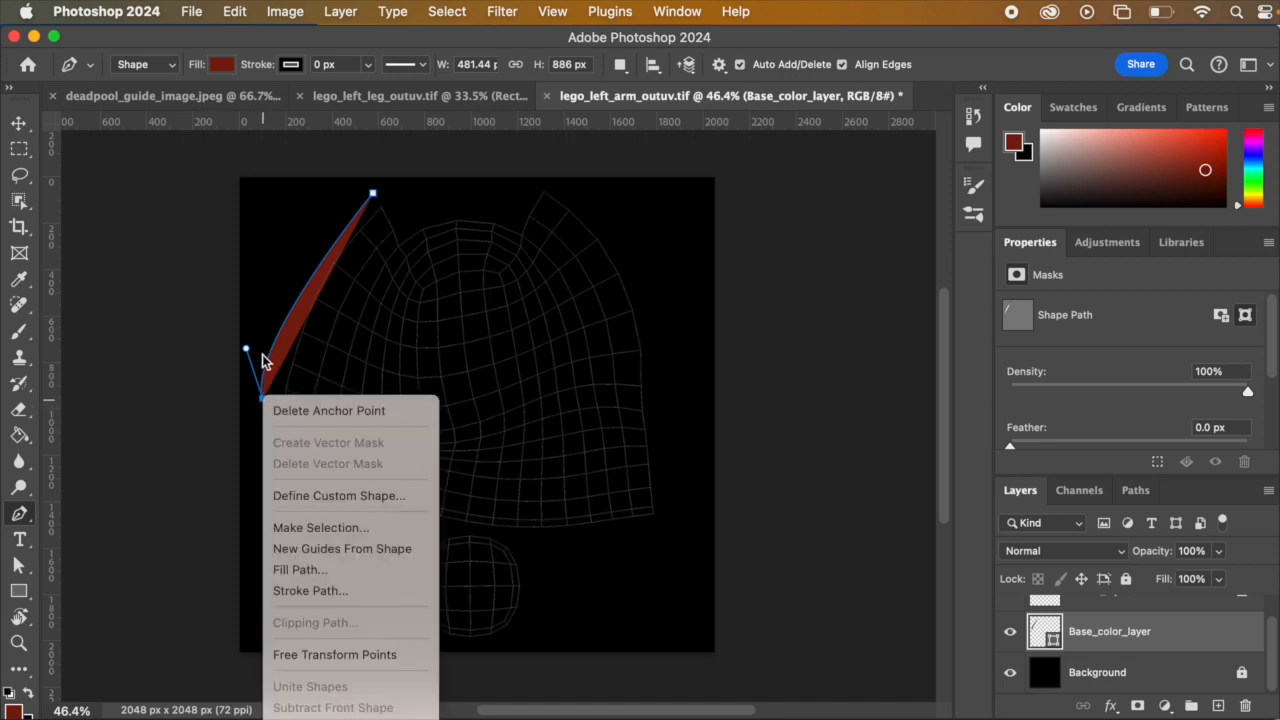
right_click(264, 358)
click(247, 375)
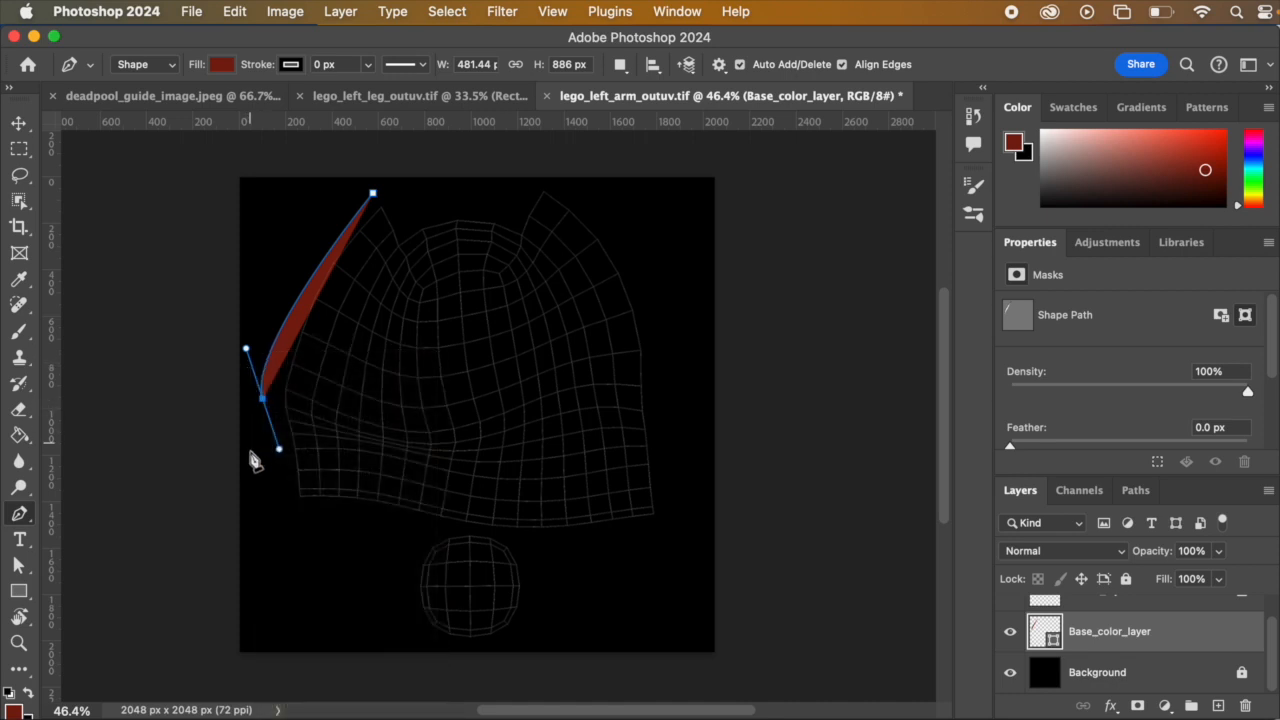
Step: Remove the leftmost anchor's outgoing handle, extend the shape to just below the arm shell's lower-left corner, and remove that anchor's outgoing handle too
alt+click(263, 400)
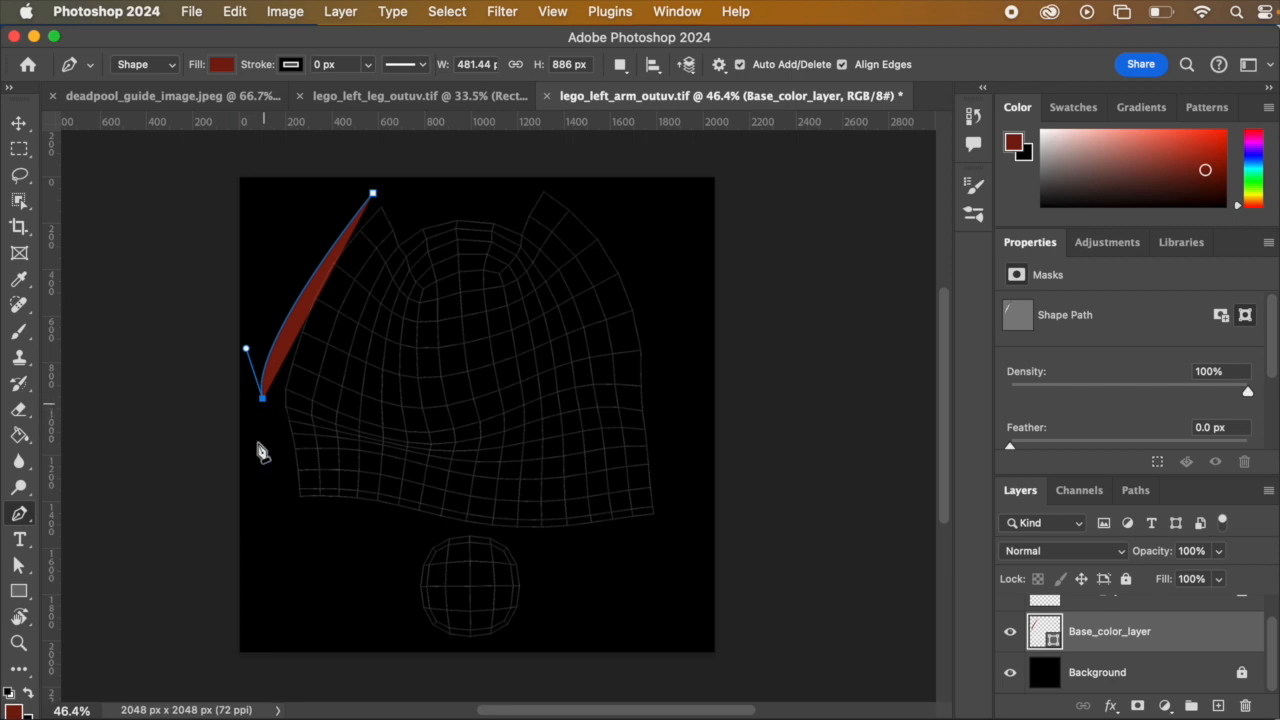
drag(282, 538, 287, 564)
alt+click(283, 539)
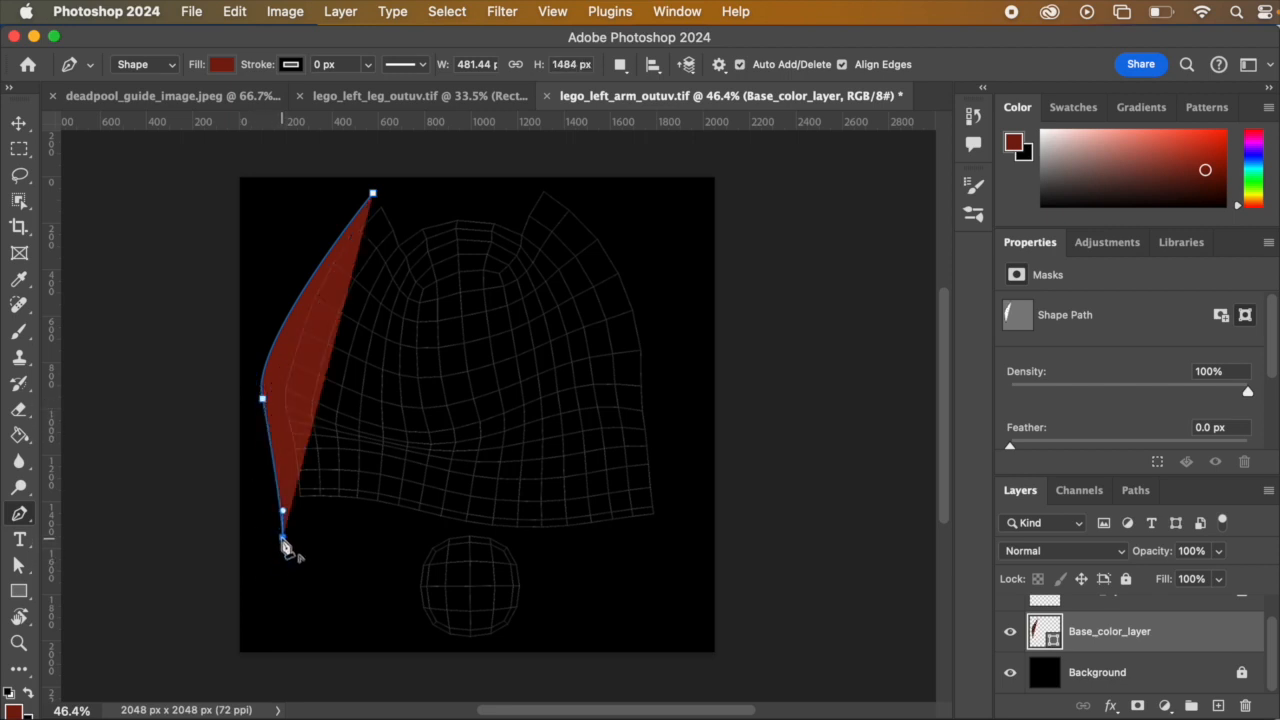
Step: Continue the dark red shape along the arm shell's lower edge and curve it around the small round shell, removing the outgoing handles at each corner
drag(420, 541, 416, 557)
alt+click(420, 541)
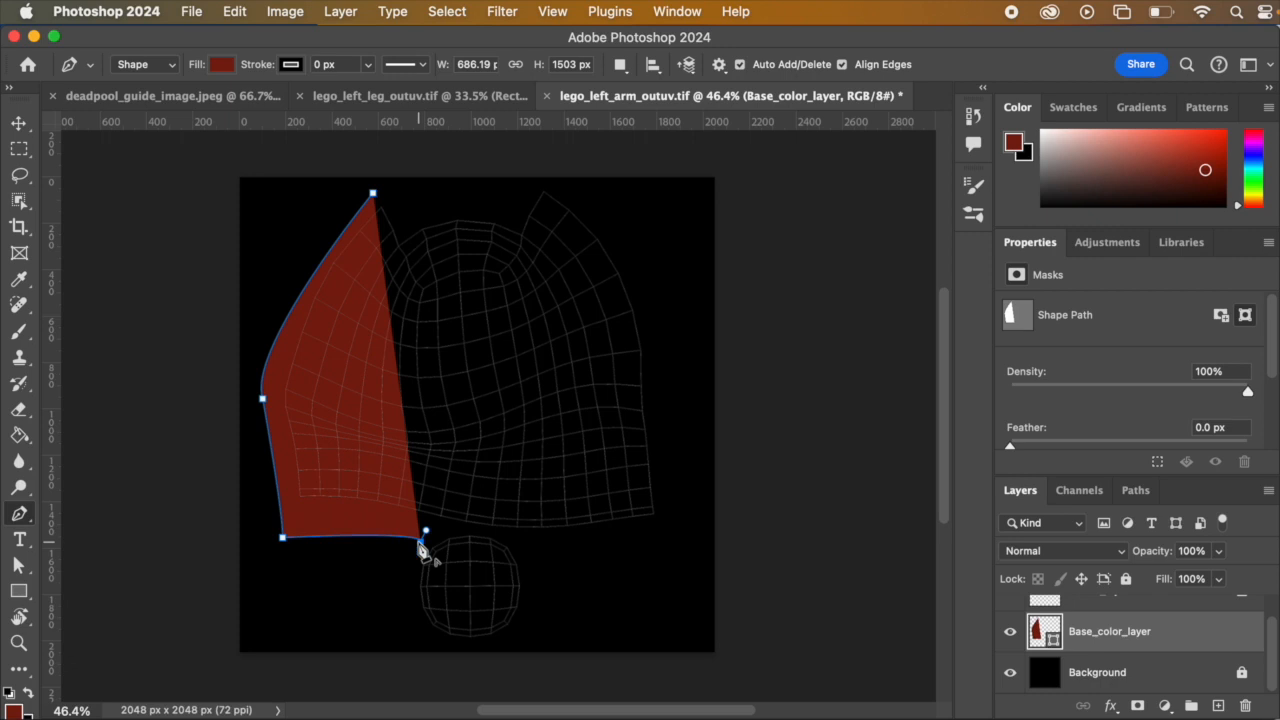
drag(405, 626, 424, 645)
alt+click(405, 626)
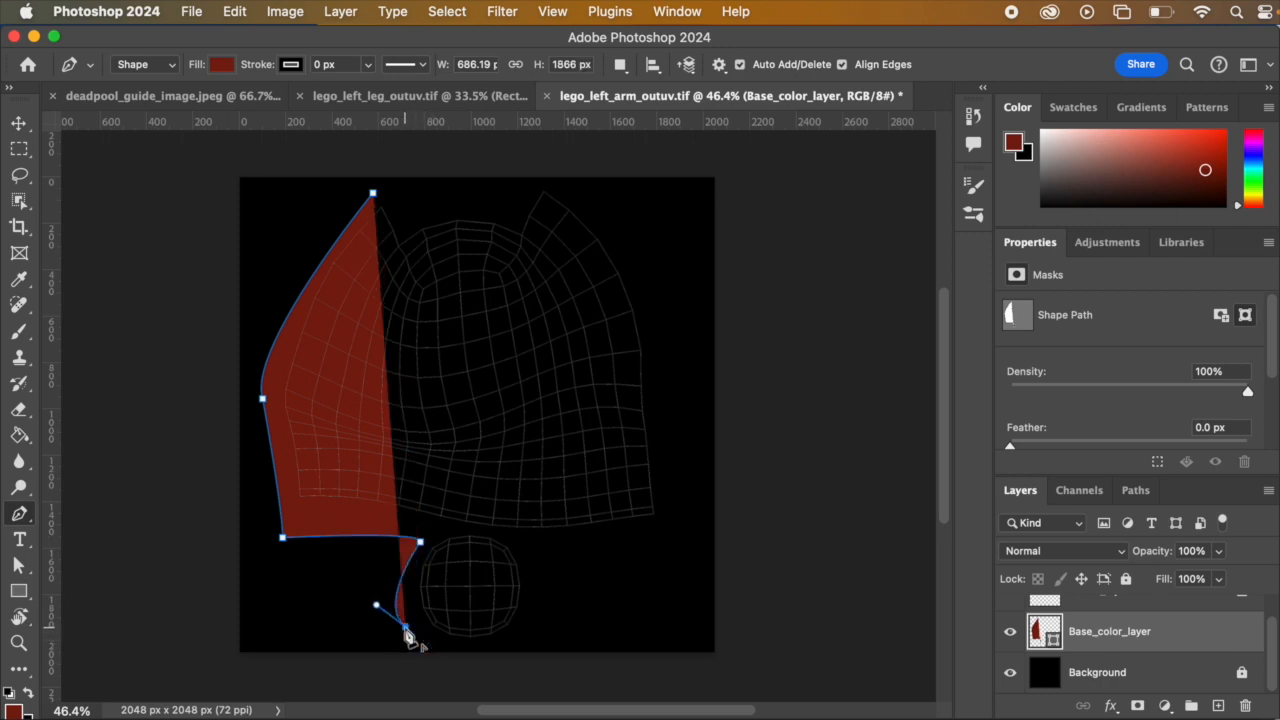
click(540, 641)
drag(541, 641, 593, 604)
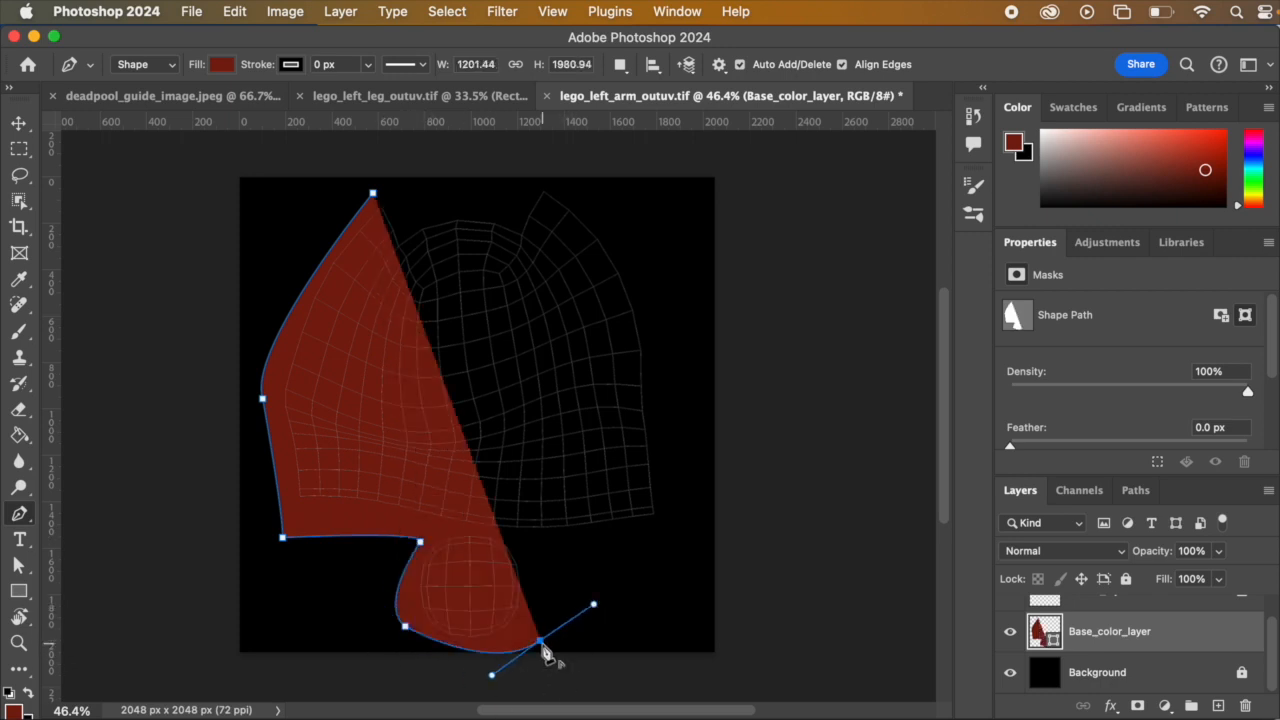
alt+click(540, 641)
drag(543, 547, 518, 533)
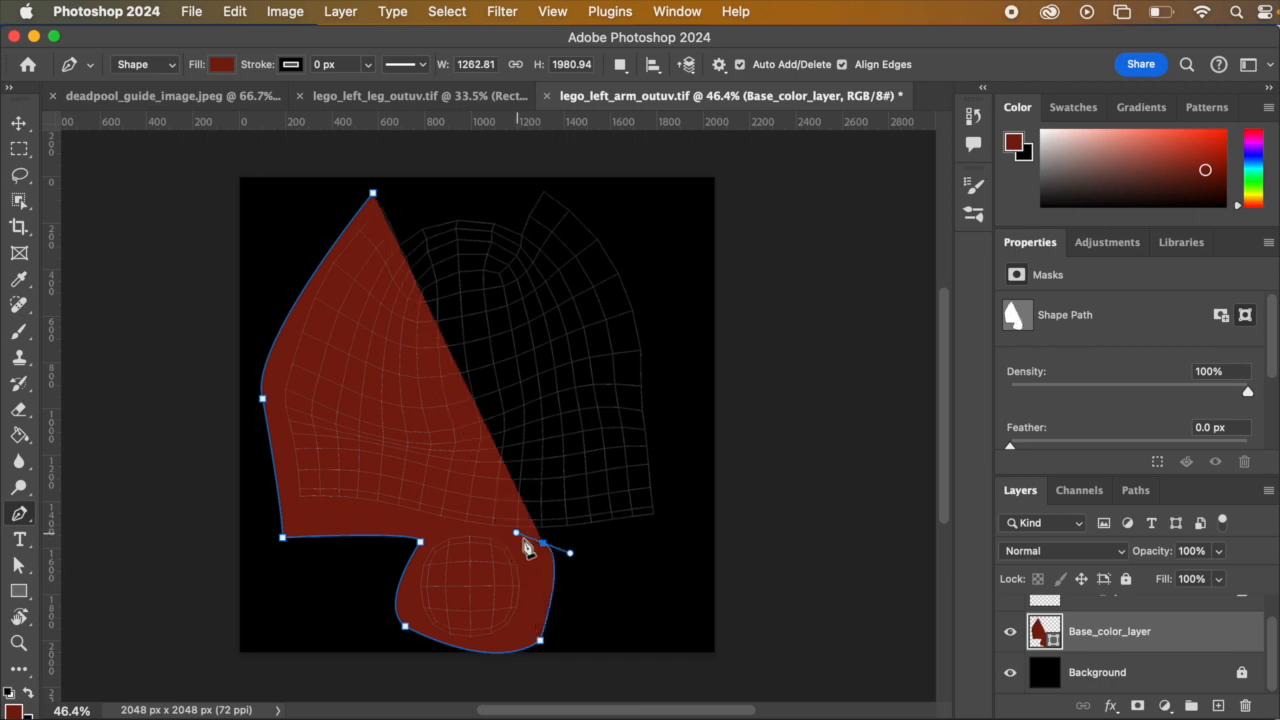
alt+click(543, 548)
Step: Extend the dark red shape up the arm shell's right side and over its top outline, closing it at the upper-left tip
drag(657, 518, 675, 526)
drag(665, 292, 655, 252)
alt+click(665, 292)
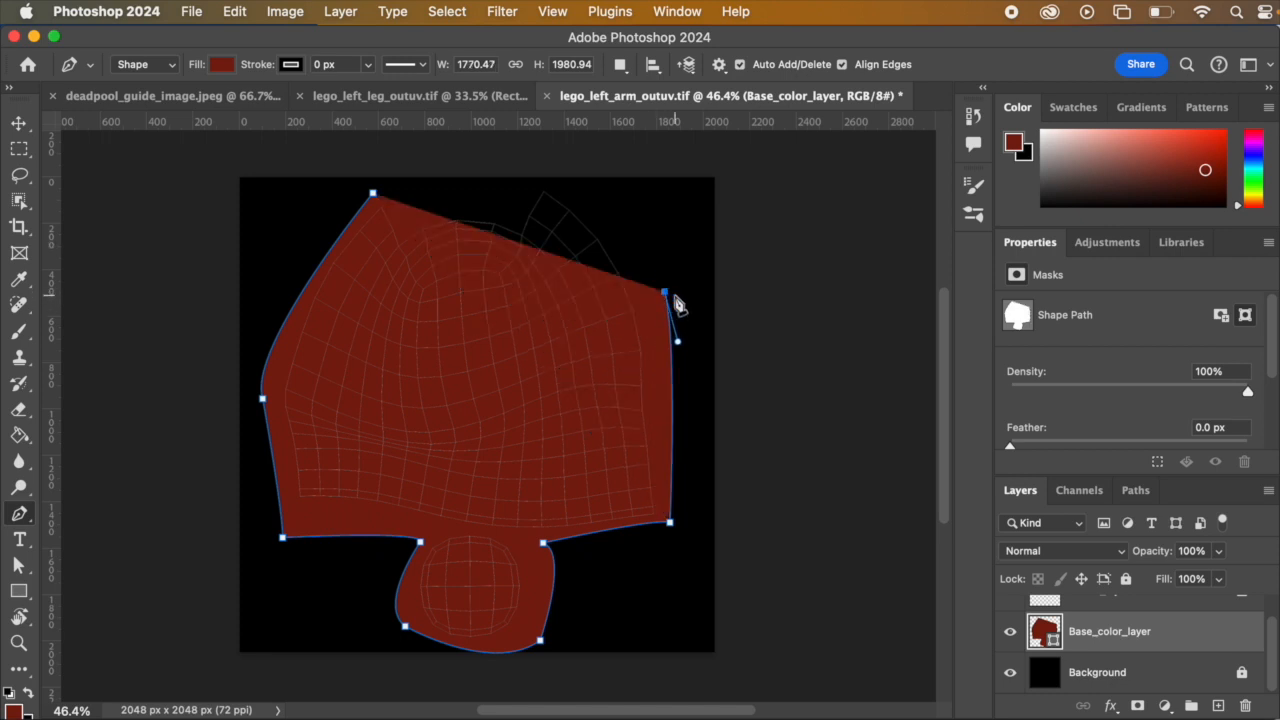
drag(540, 154, 493, 197)
alt+click(540, 155)
alt+click(493, 194)
drag(416, 207, 358, 197)
alt+click(416, 208)
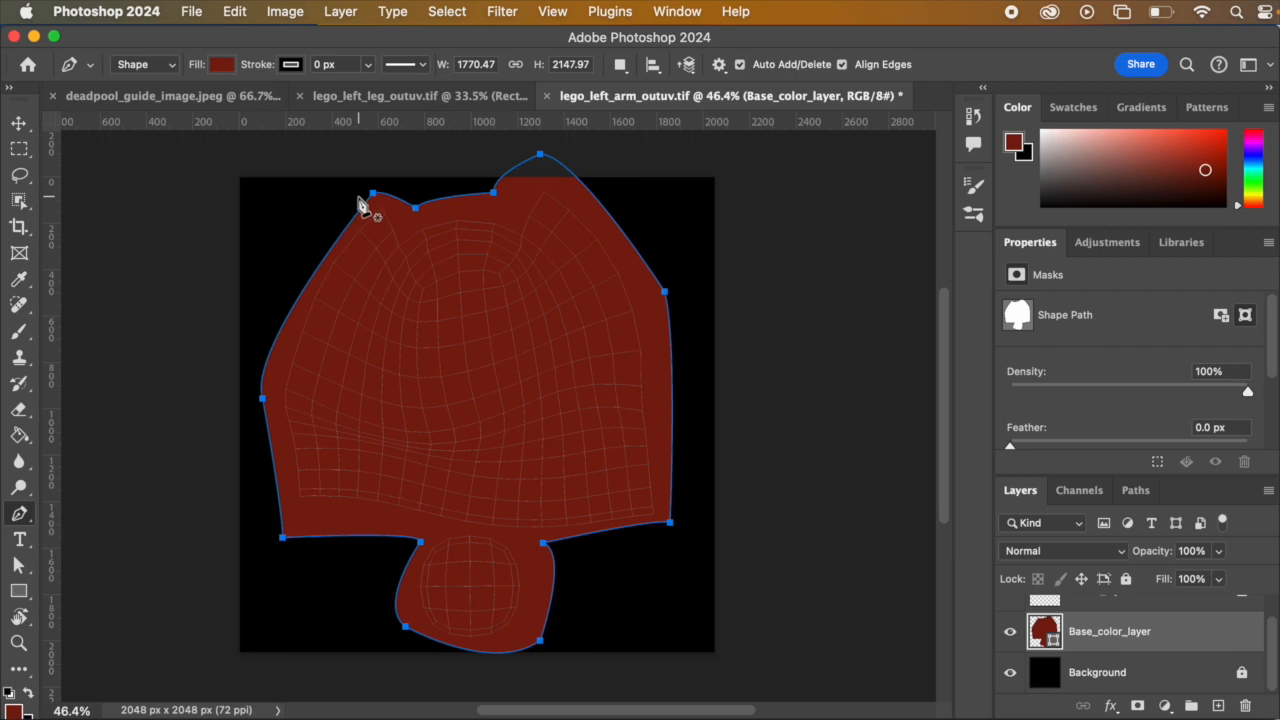
Step: Lock Base_color_layer, add an empty layer above it, and consult the Deadpool guide image for the arm's coloring
click(1125, 578)
click(1216, 706)
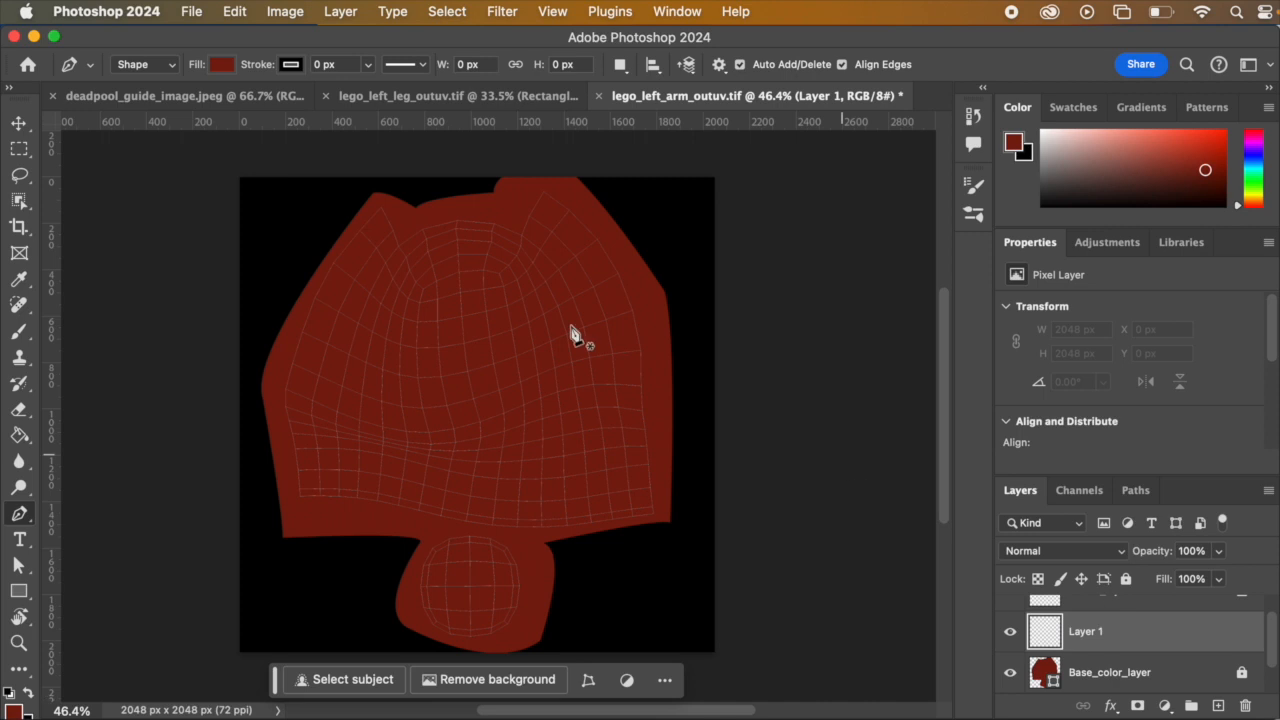
click(206, 86)
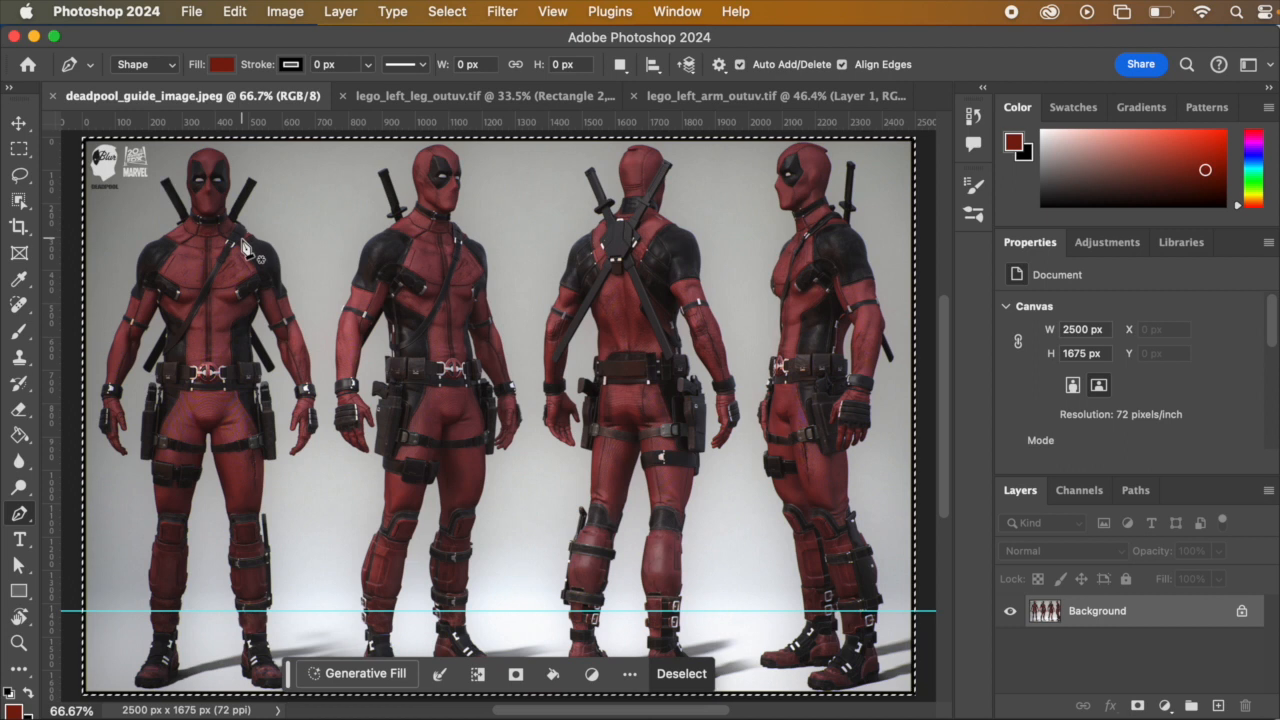
click(754, 92)
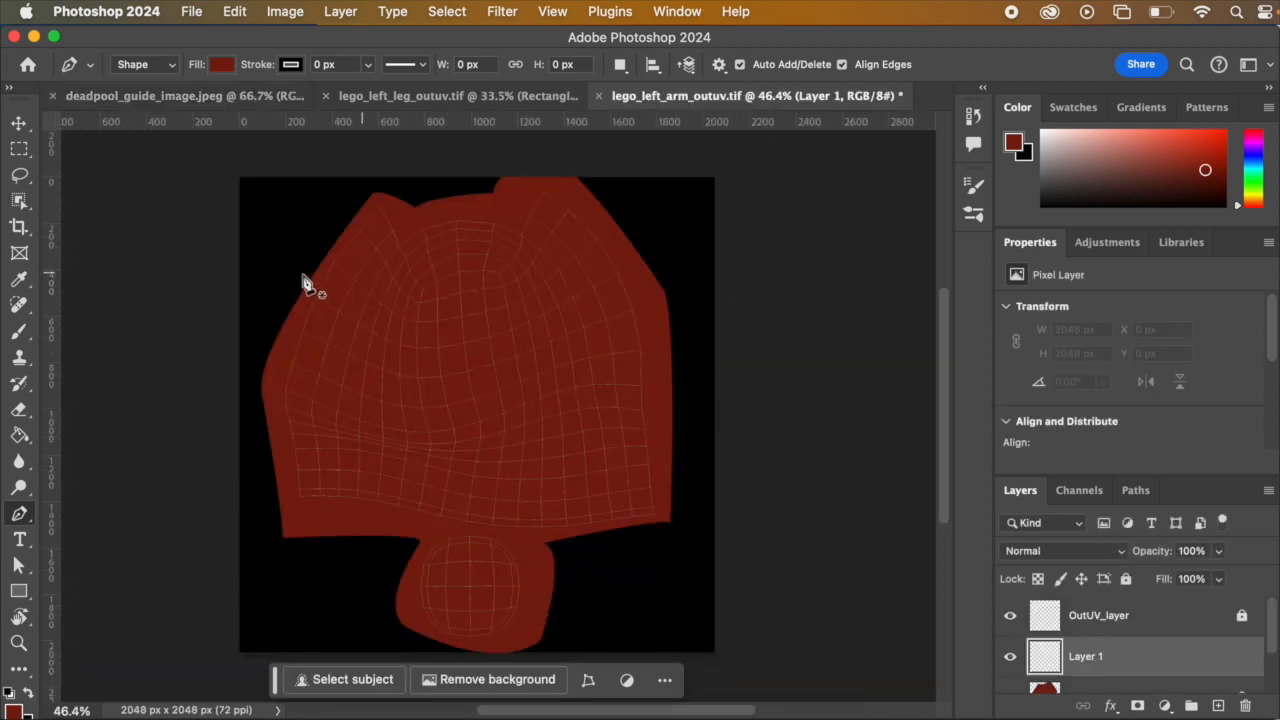
Step: With black as the foreground color, start a Pen shape tracing the arm shell's top outline from its upper-left tip to its upper-right side
click(31, 692)
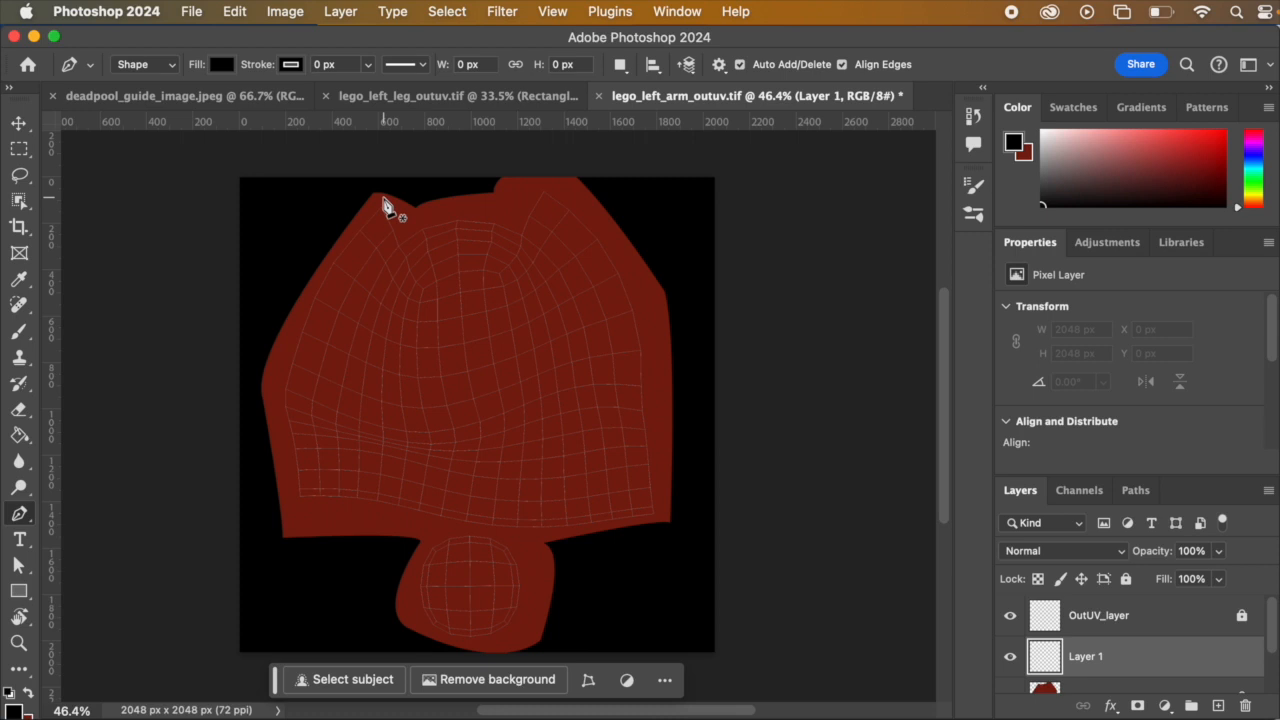
click(384, 198)
click(404, 220)
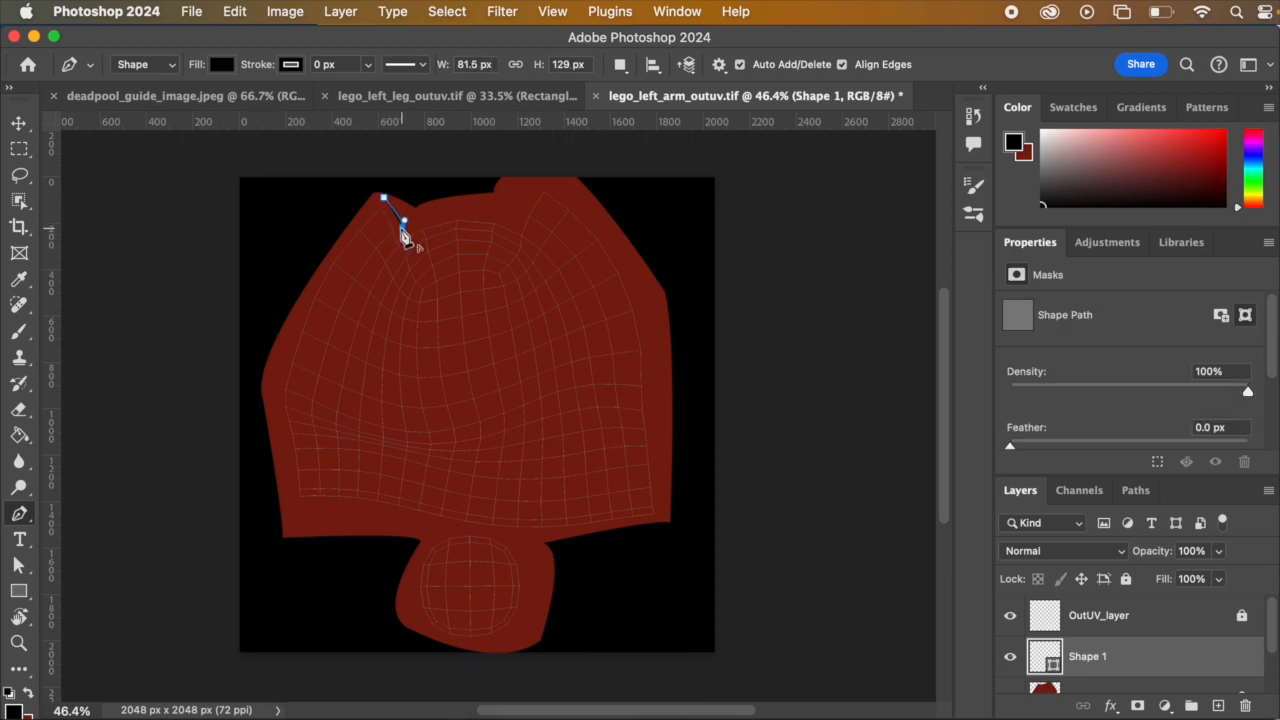
drag(519, 218, 564, 251)
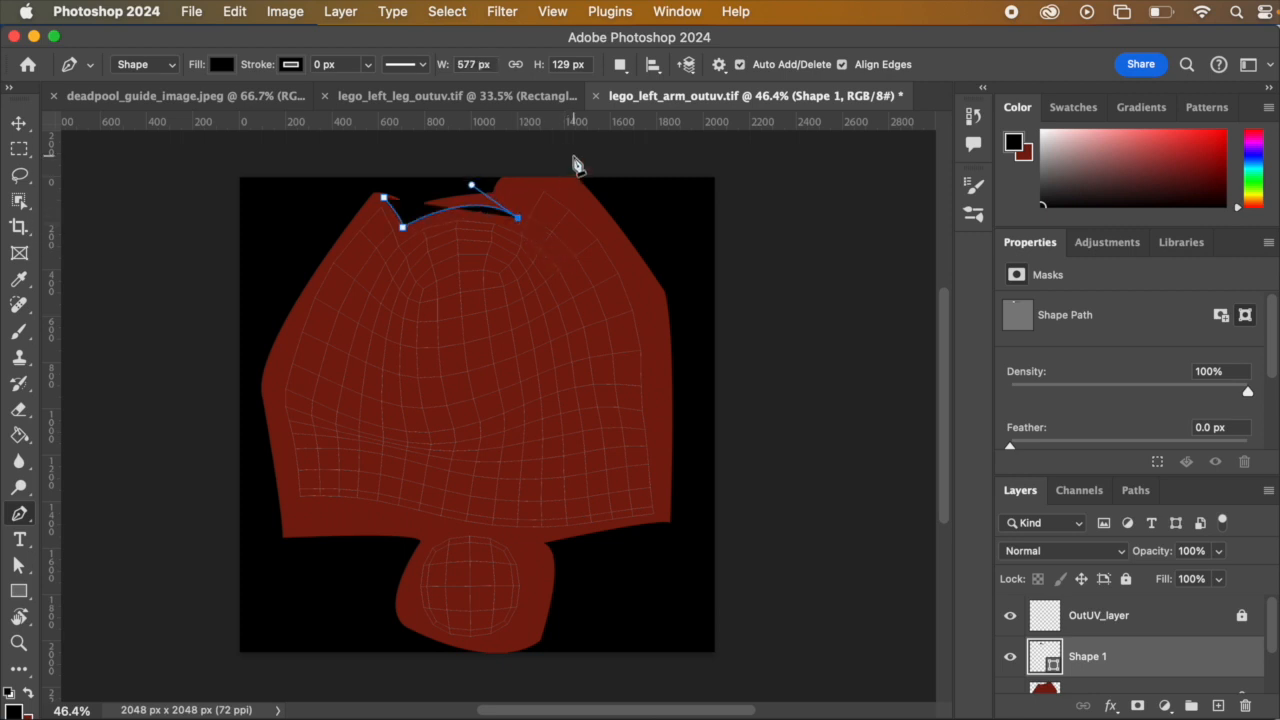
click(538, 178)
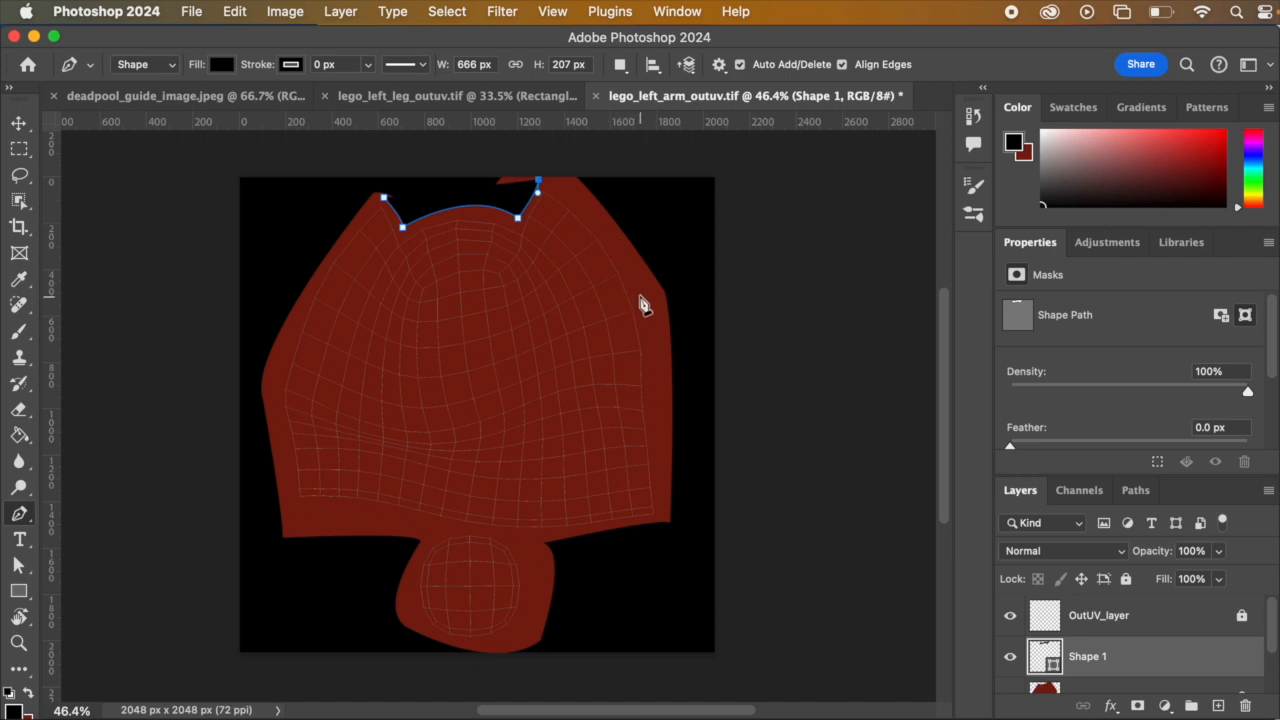
drag(636, 286, 637, 342)
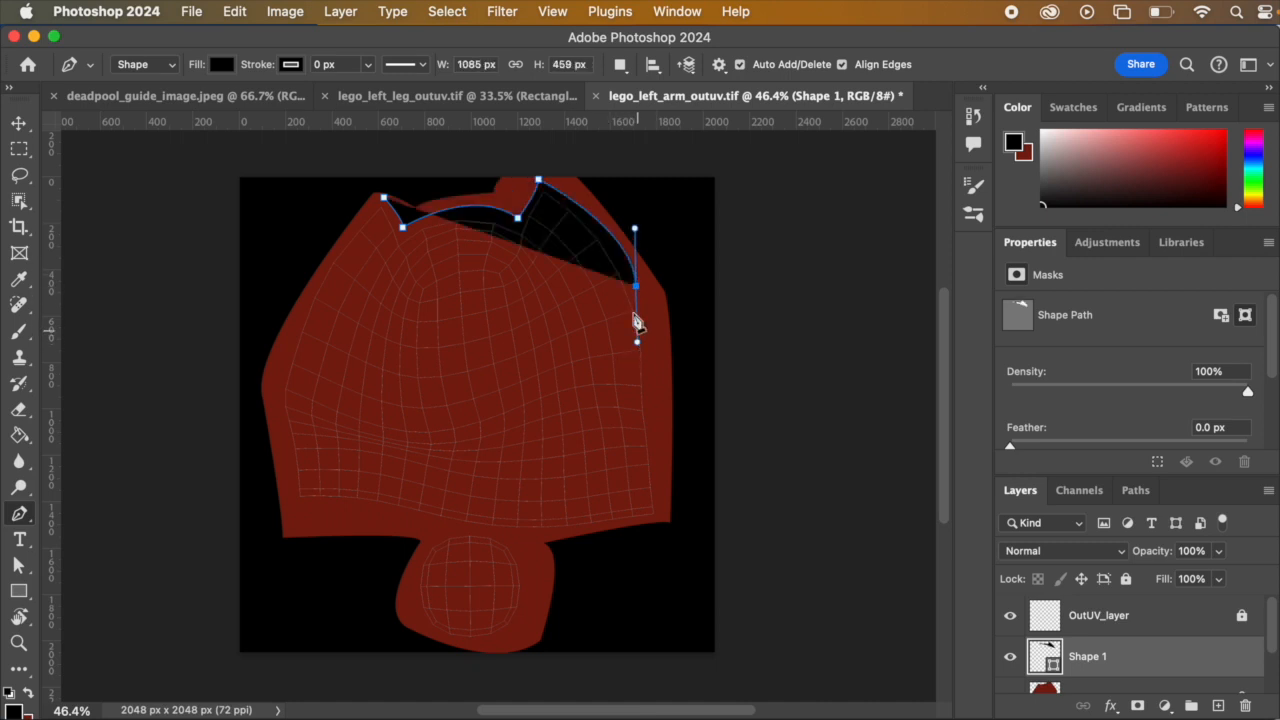
alt+click(636, 288)
Step: Curve the black shape's lower edge across the upper arm to the left side and close it, about 1449 px wide and 782 px high
drag(467, 360, 431, 369)
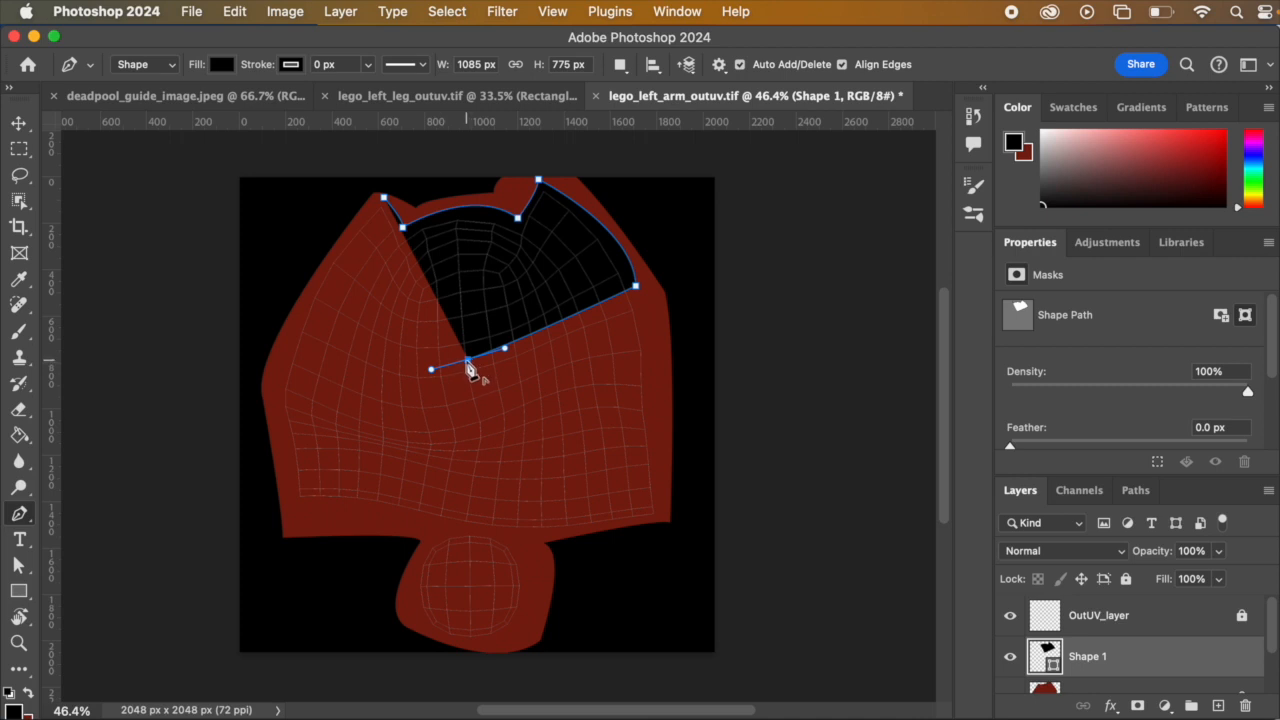
drag(355, 344, 273, 271)
click(355, 344)
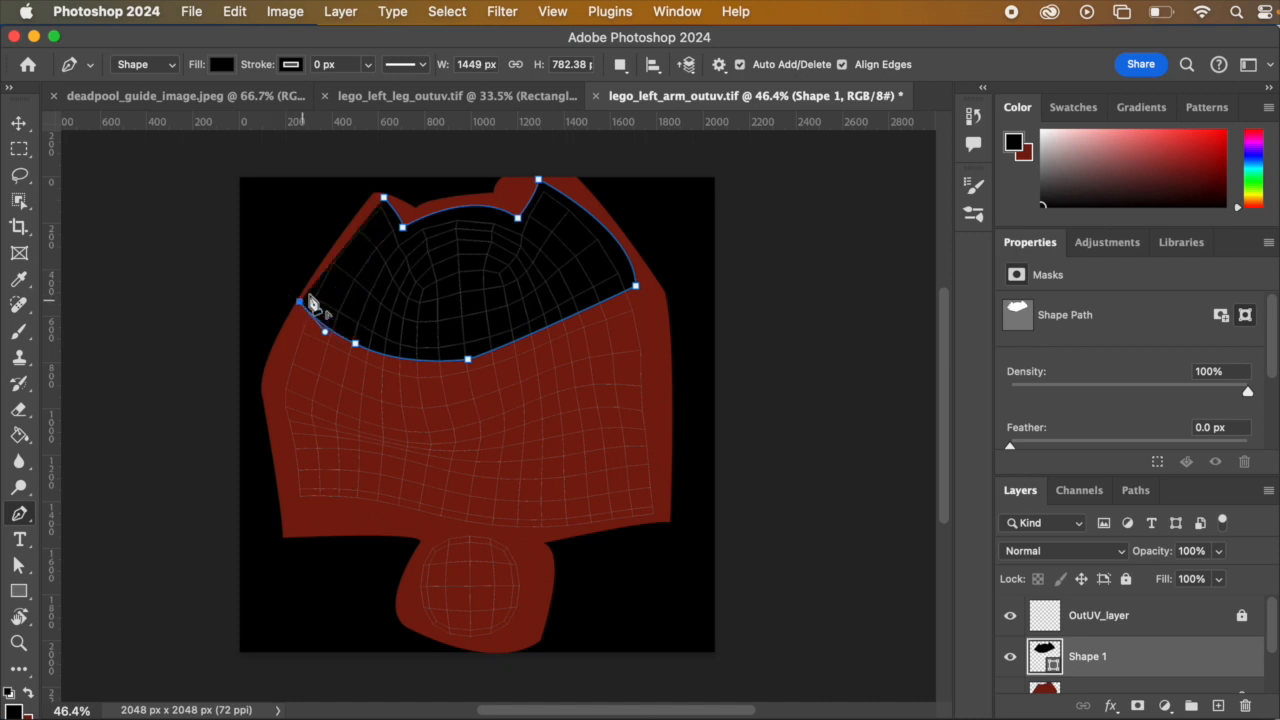
drag(384, 197, 420, 200)
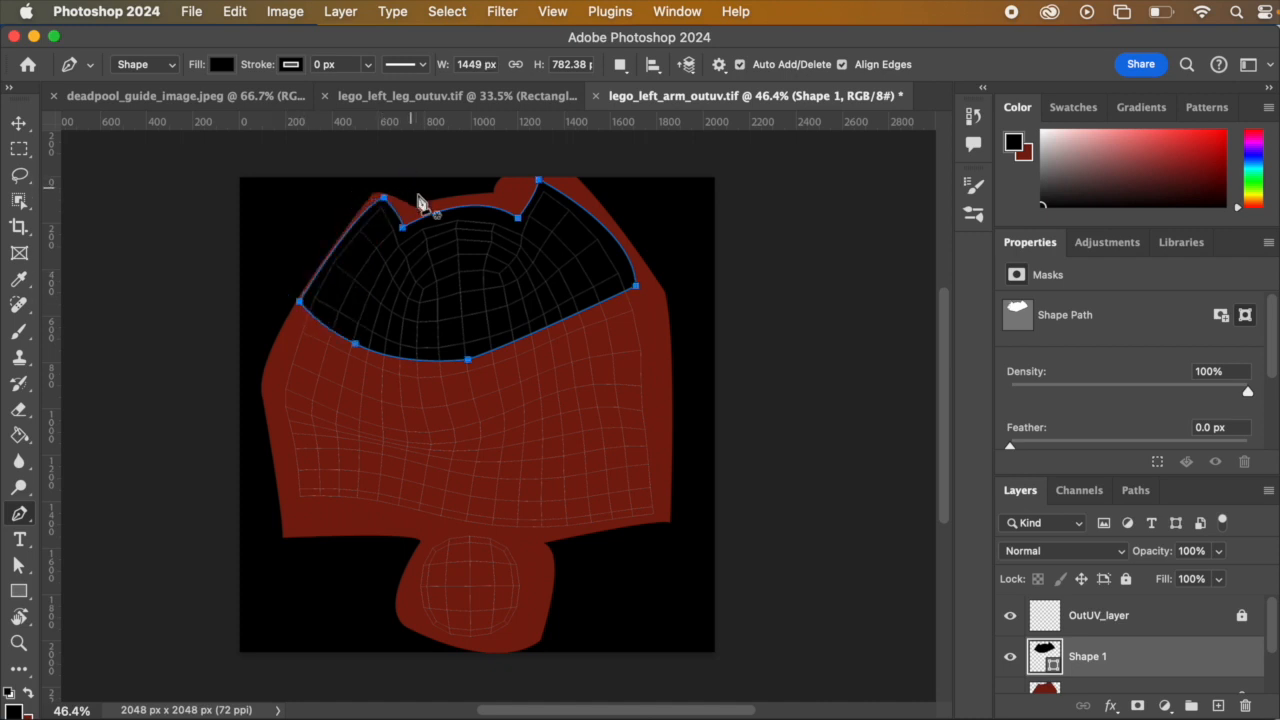
Step: Compare the Deadpool guide image and the left leg texture with the arm texture
click(236, 90)
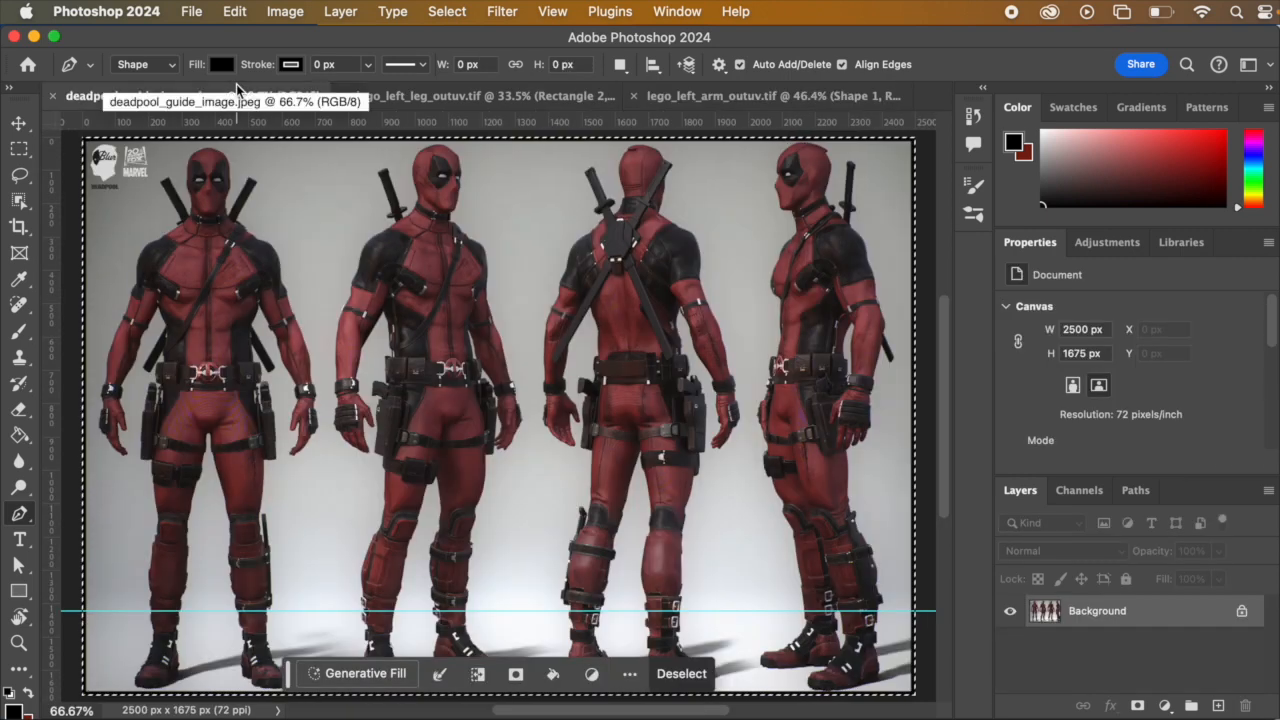
click(466, 96)
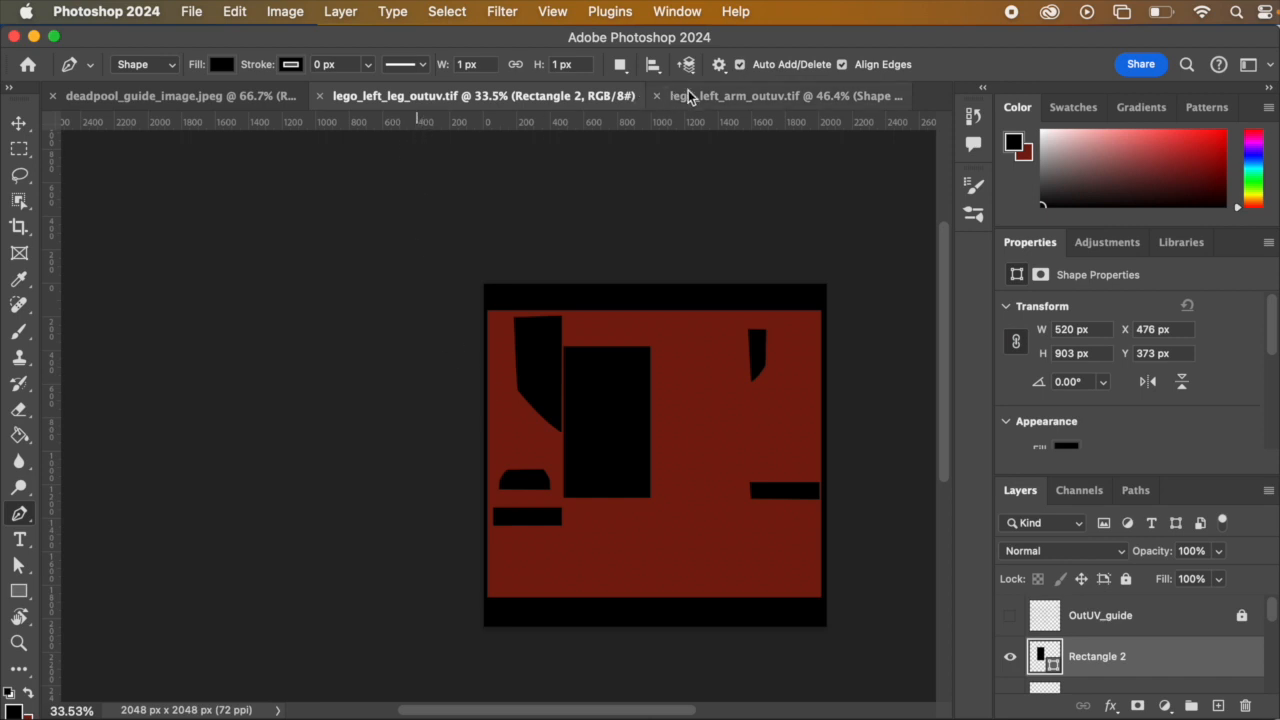
click(716, 97)
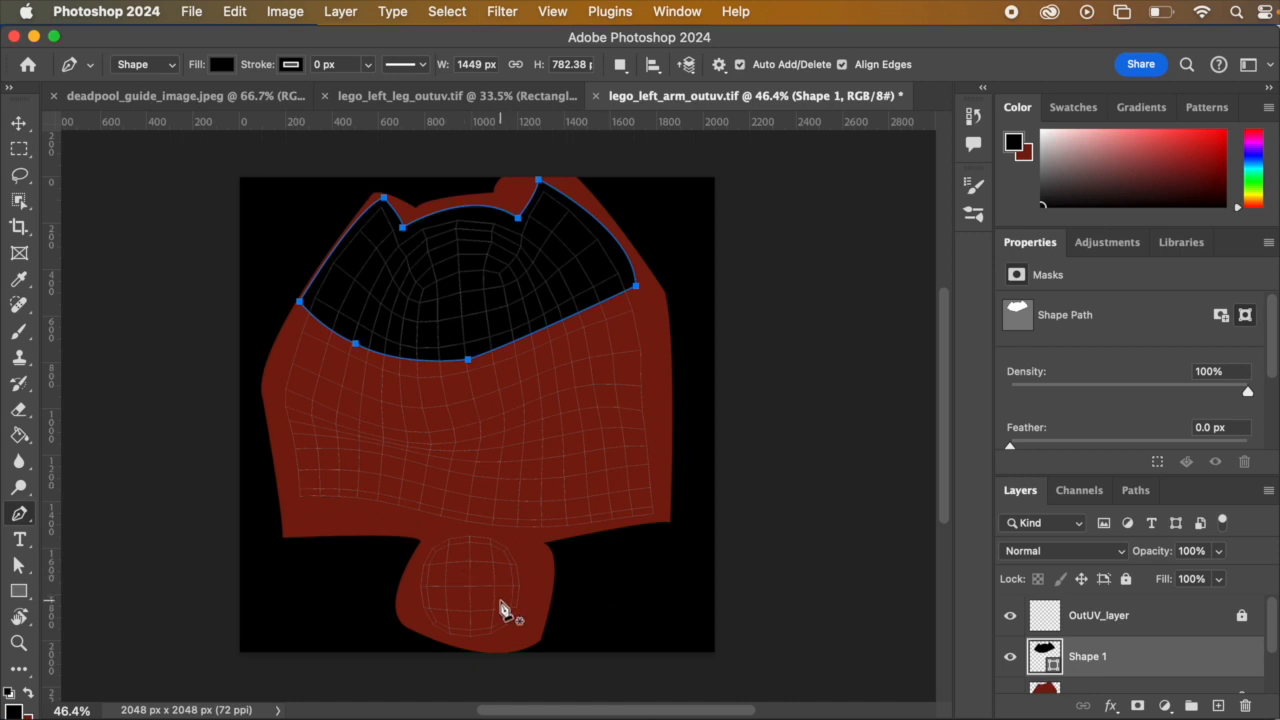
Step: Hide OutUV_layer and save lego_left_arm_outuv.tif with its layers, using ZIP image compression and RLE layer compression
click(1011, 617)
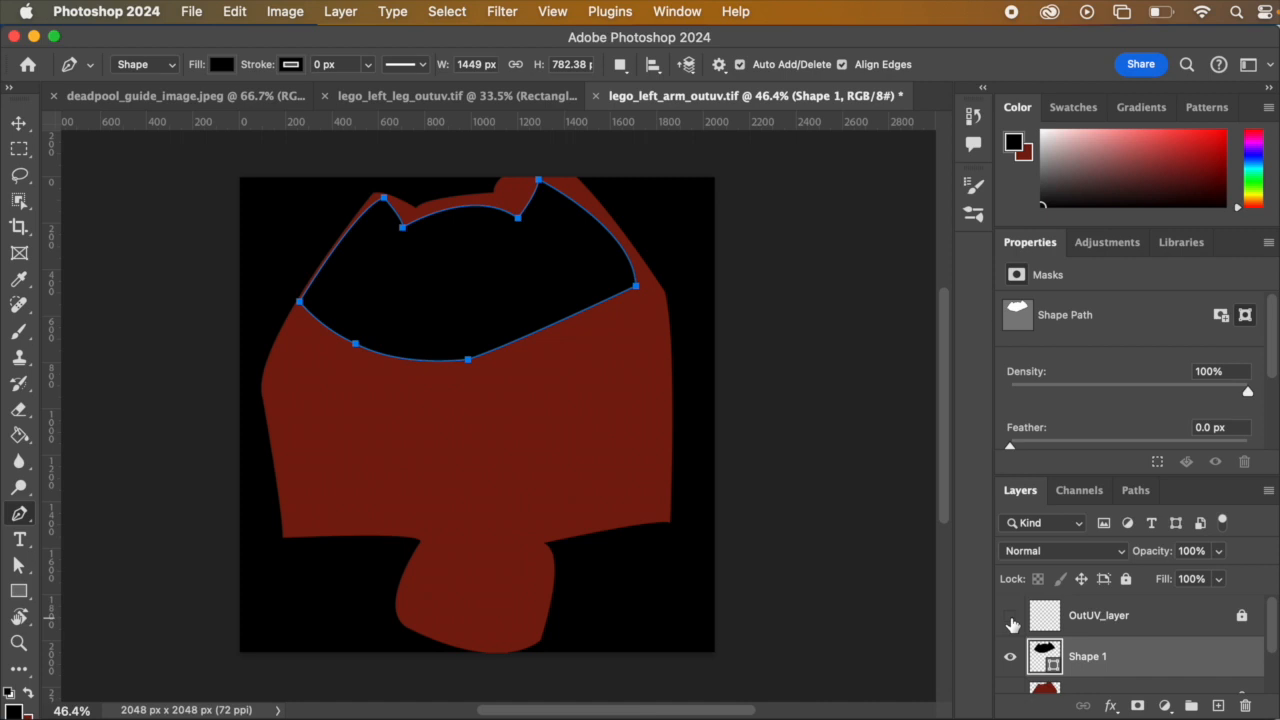
click(191, 11)
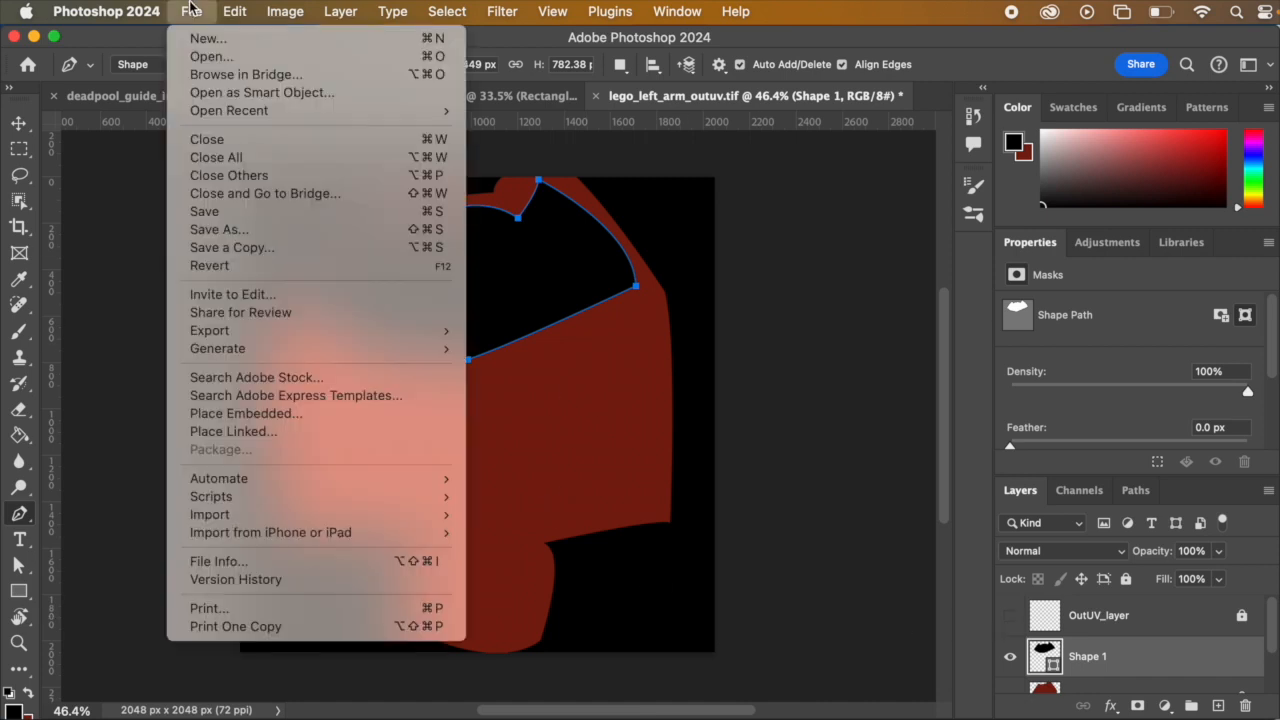
click(235, 216)
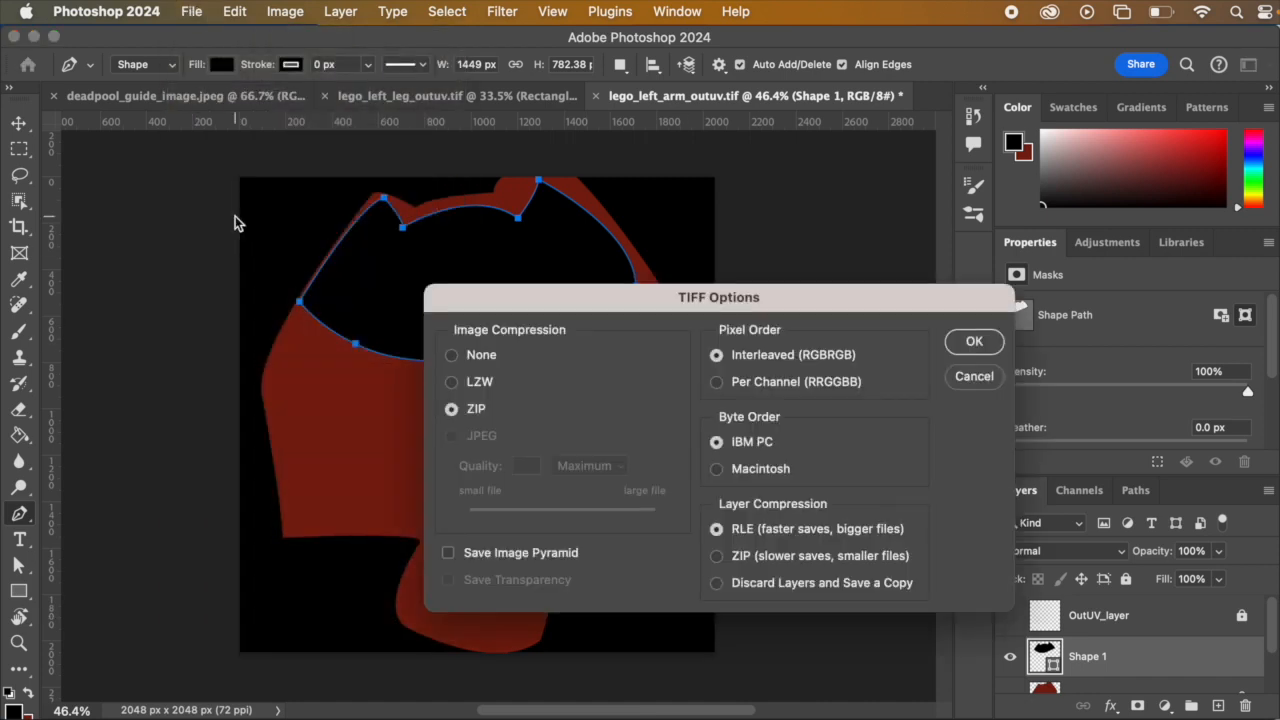
click(987, 343)
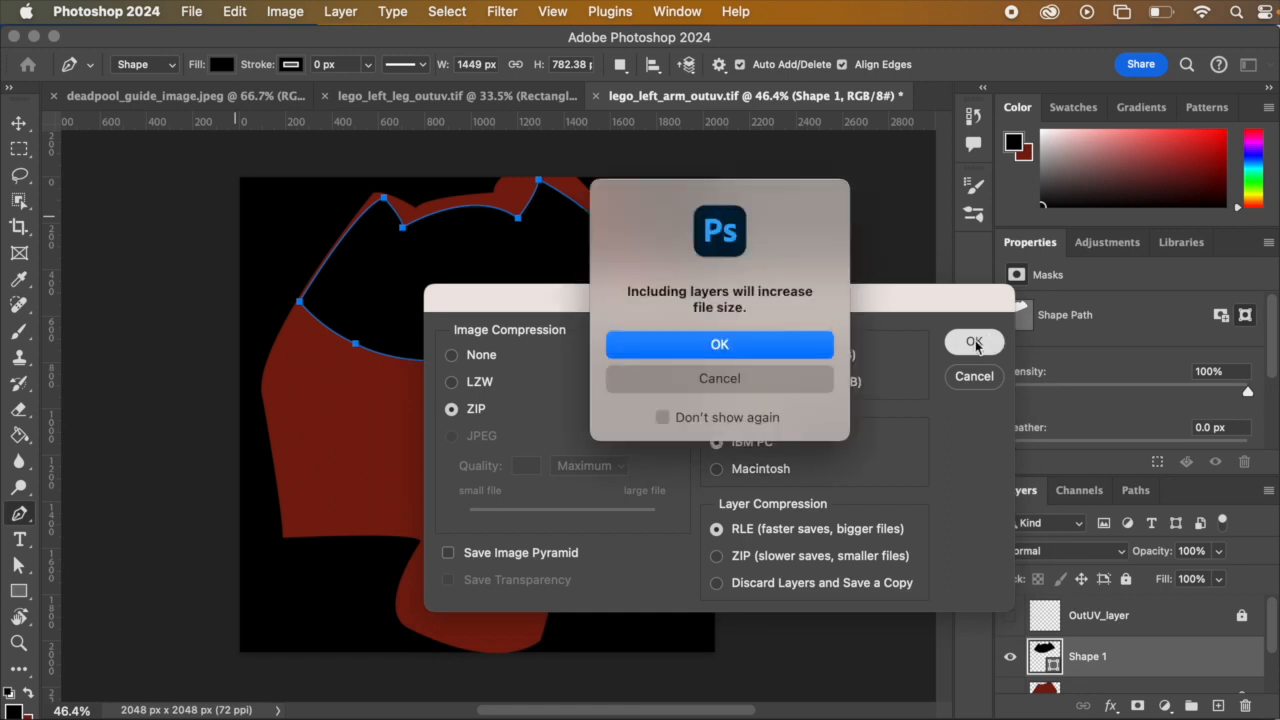
click(812, 346)
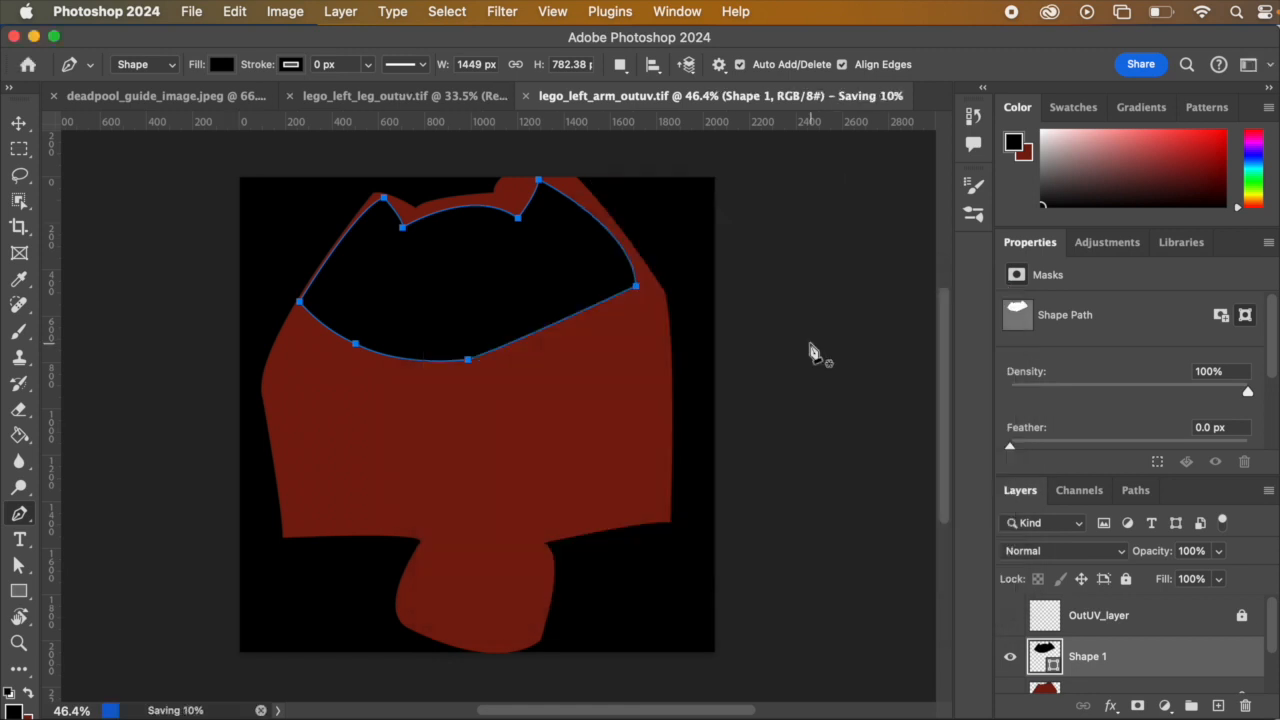
Step: Start exporting the arm texture as a 2048 x 2048 px JPG at quality 6
click(193, 12)
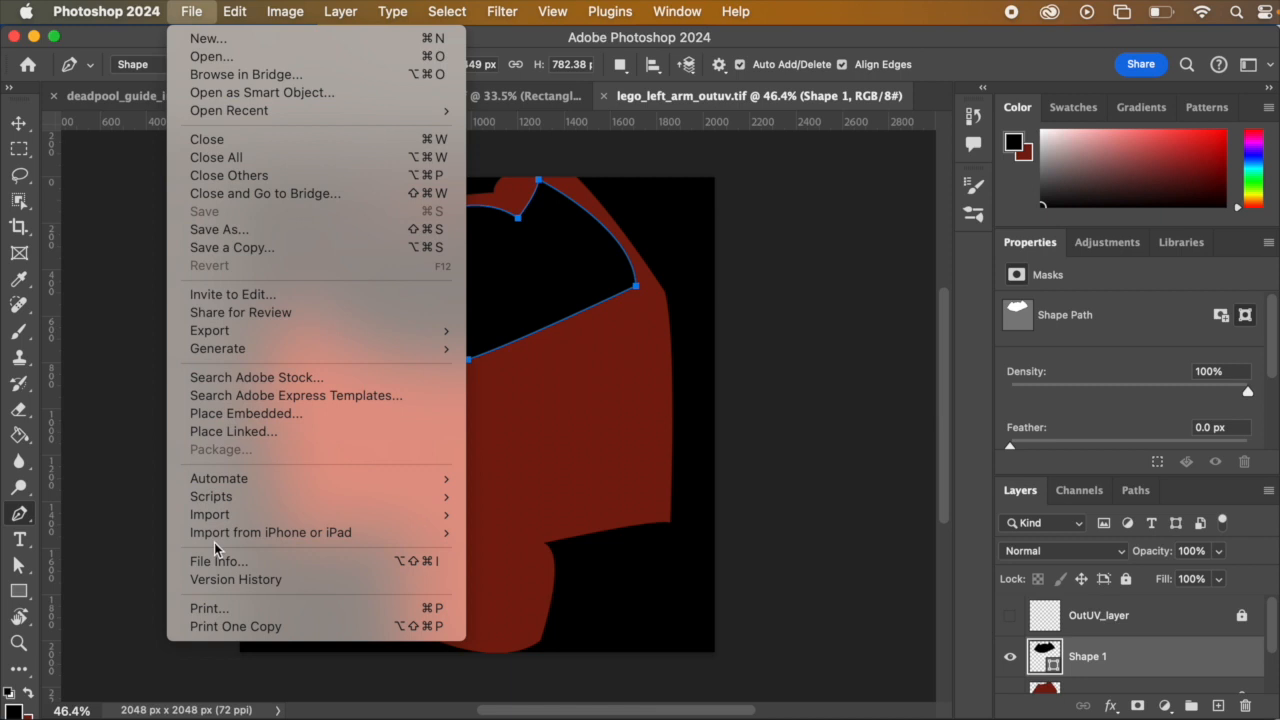
mouse_move(285, 332)
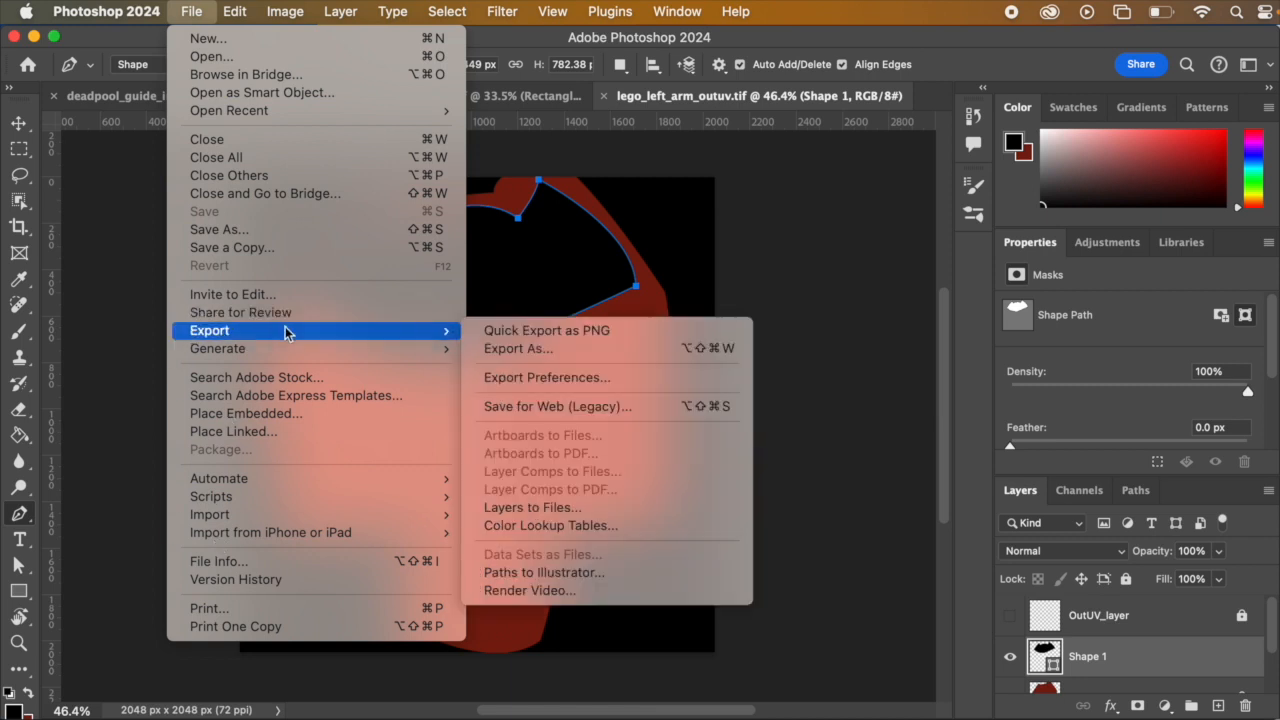
click(530, 348)
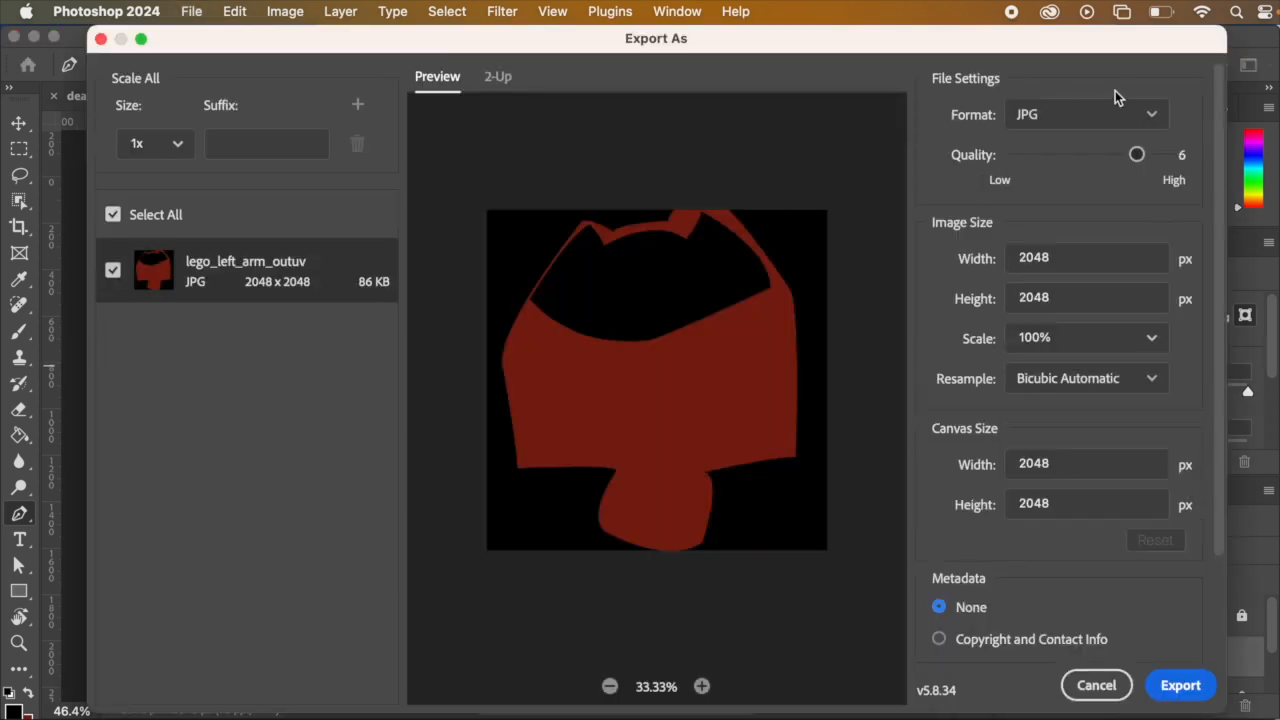
click(1178, 684)
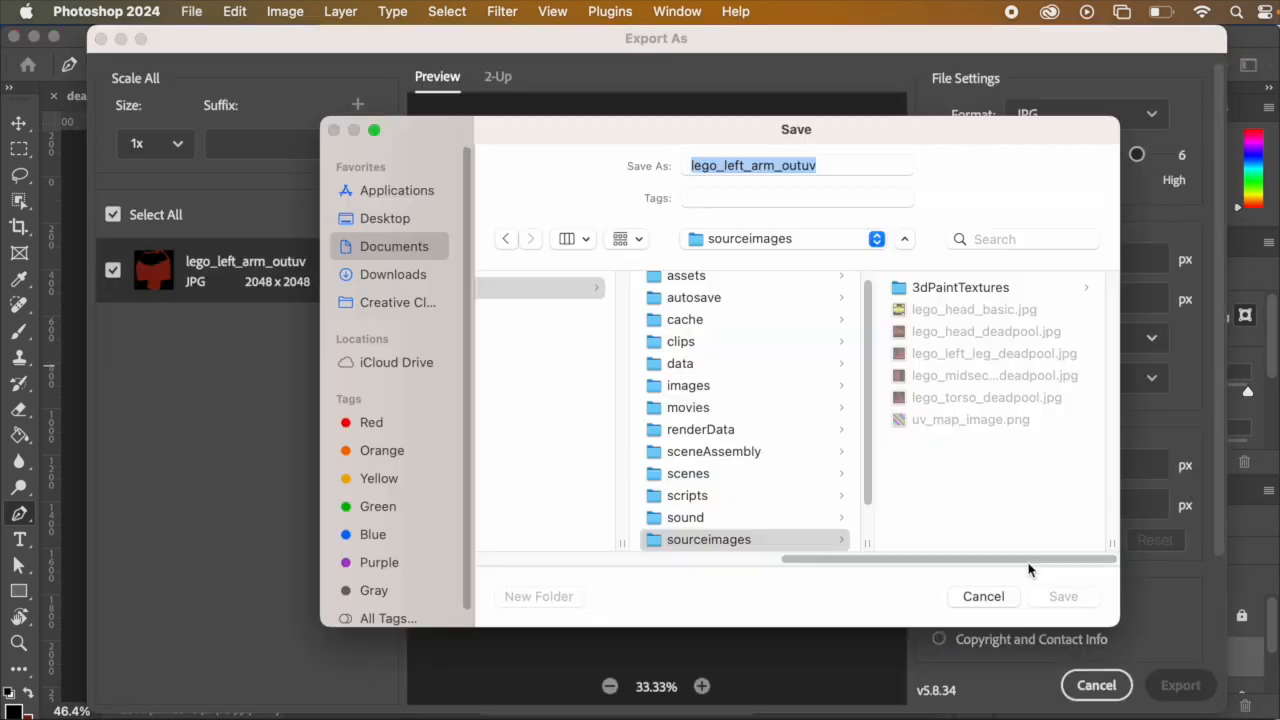
Step: Name the exported image lego_left_arm_deadpool, based on the left leg texture's file name, and save it in the sourceimages folder
click(1000, 379)
click(1000, 356)
click(766, 166)
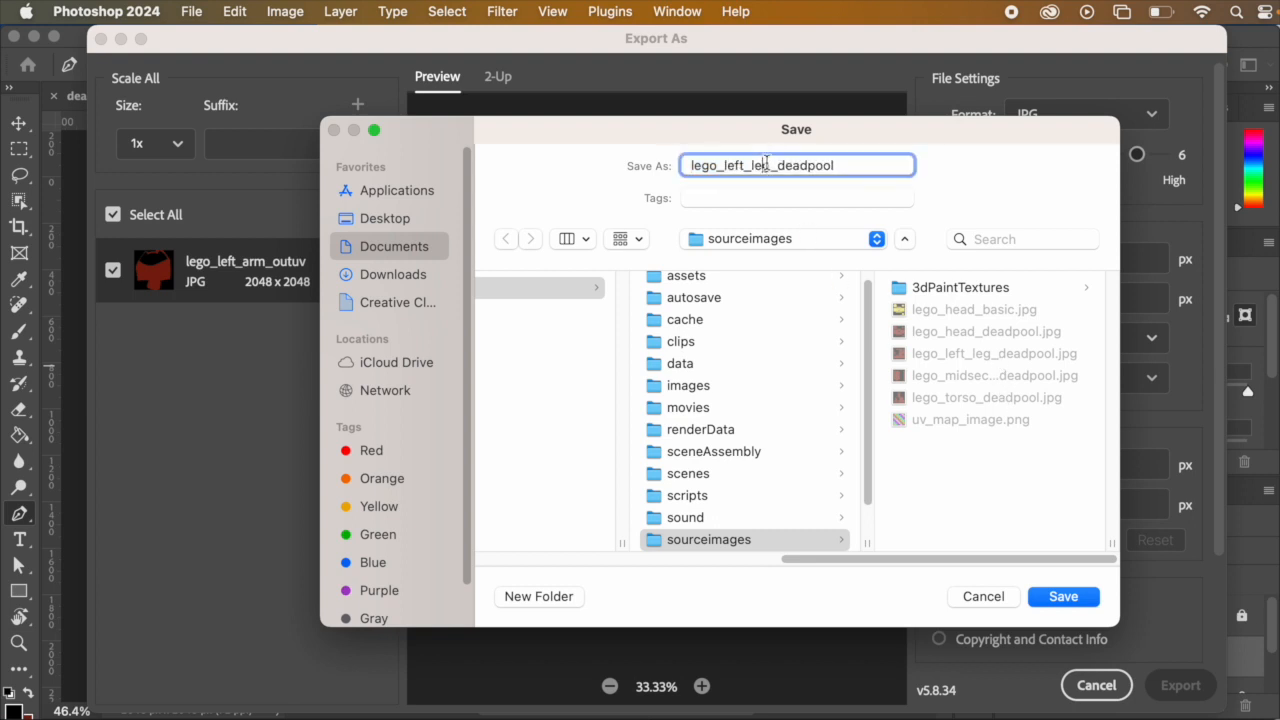
key(BackSpace)
key(BackSpace)
key(BackSpace)
text(zr)
key(BackSpace)
key(BackSpace)
text(arm)
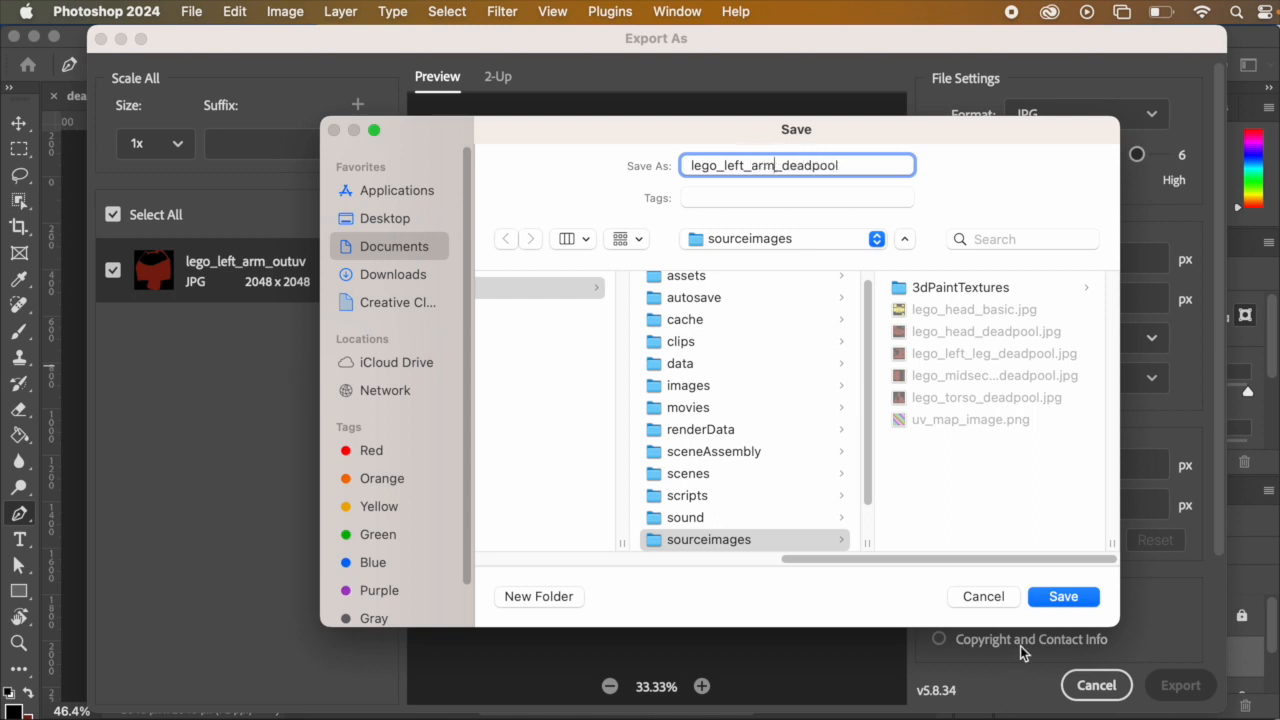
click(1058, 598)
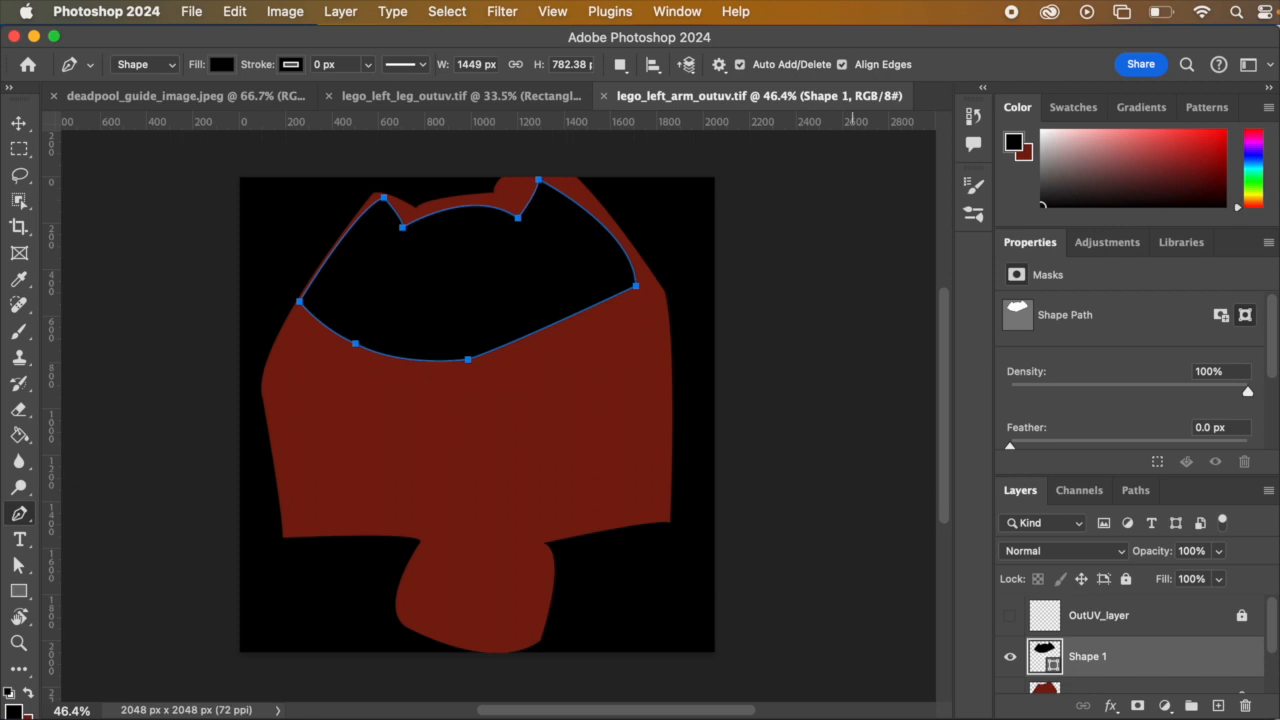
Step: Switch to Maya and assign a new Phong E material to the Lego left arm object
key(super+Tab)
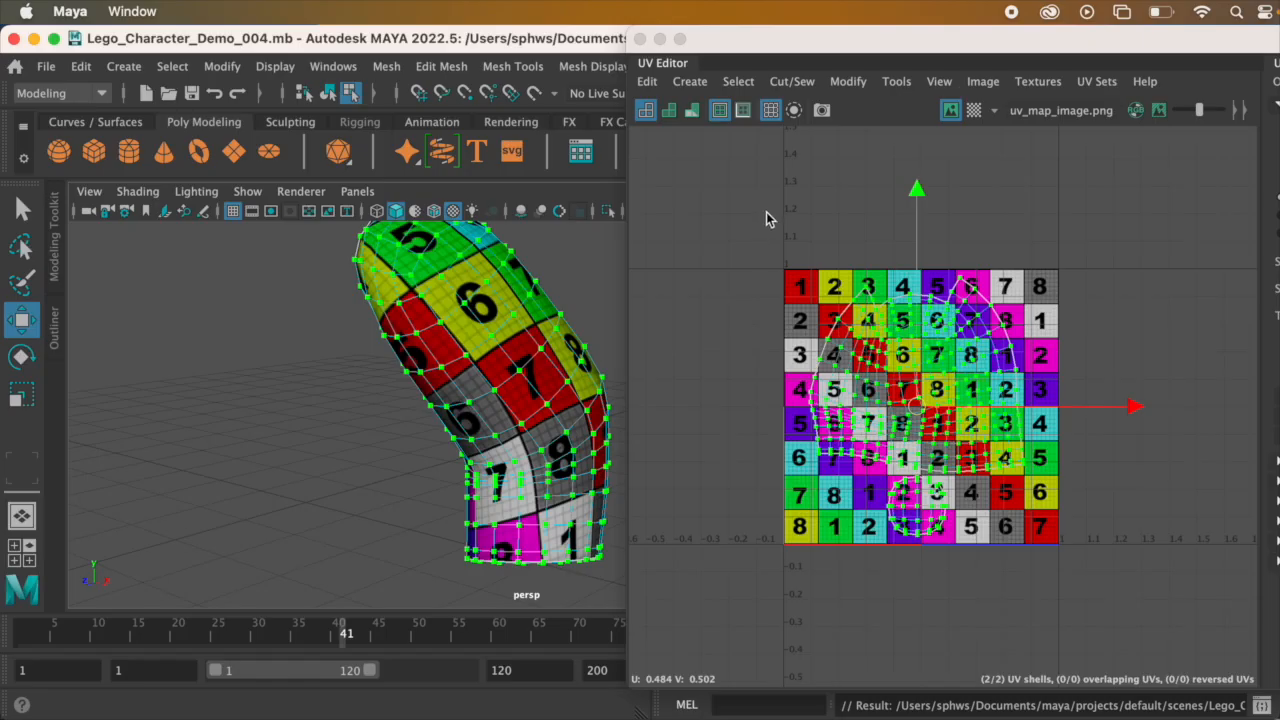
right_drag(478, 328, 520, 316)
alt+drag(480, 360, 526, 335)
right_click(526, 335)
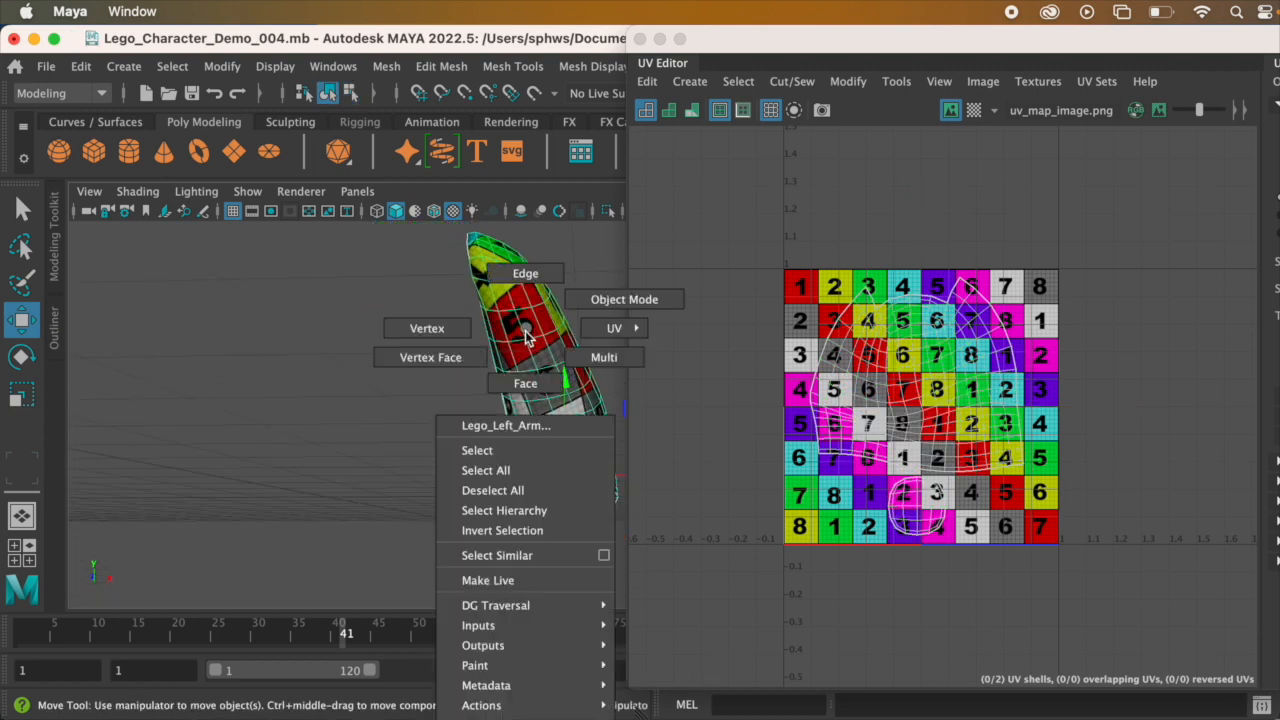
right_drag(526, 328, 520, 719)
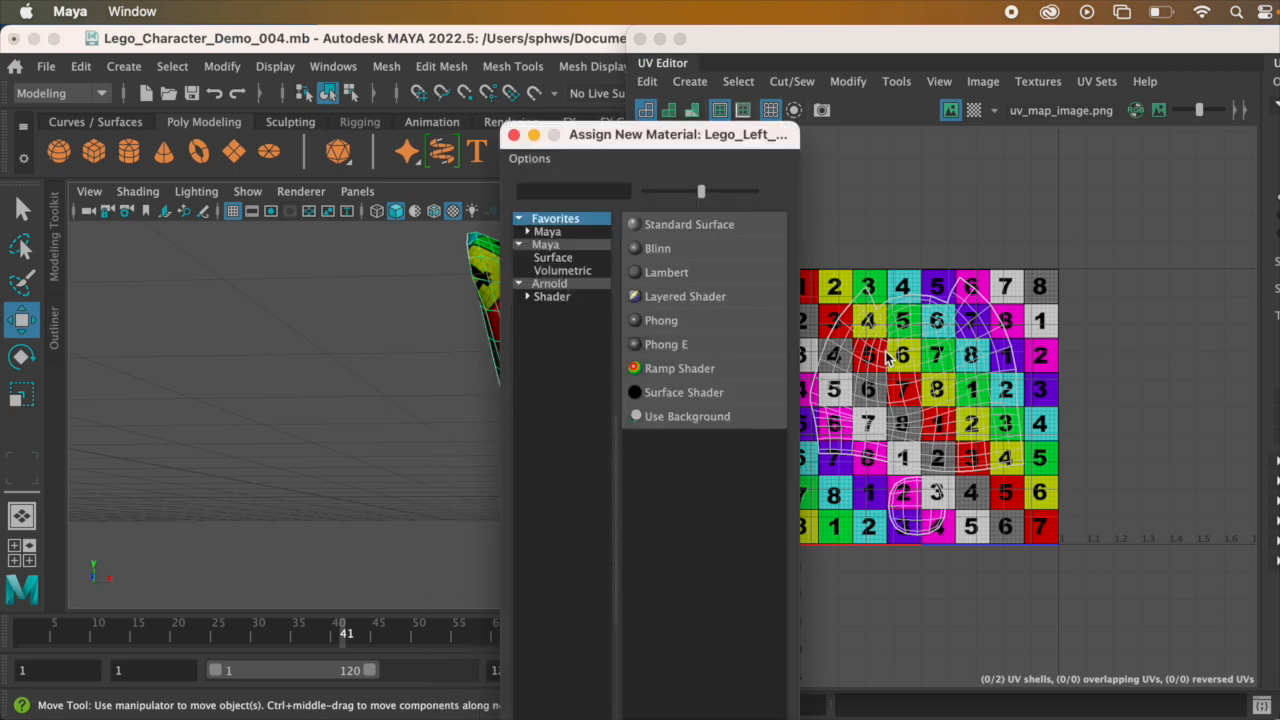
click(706, 346)
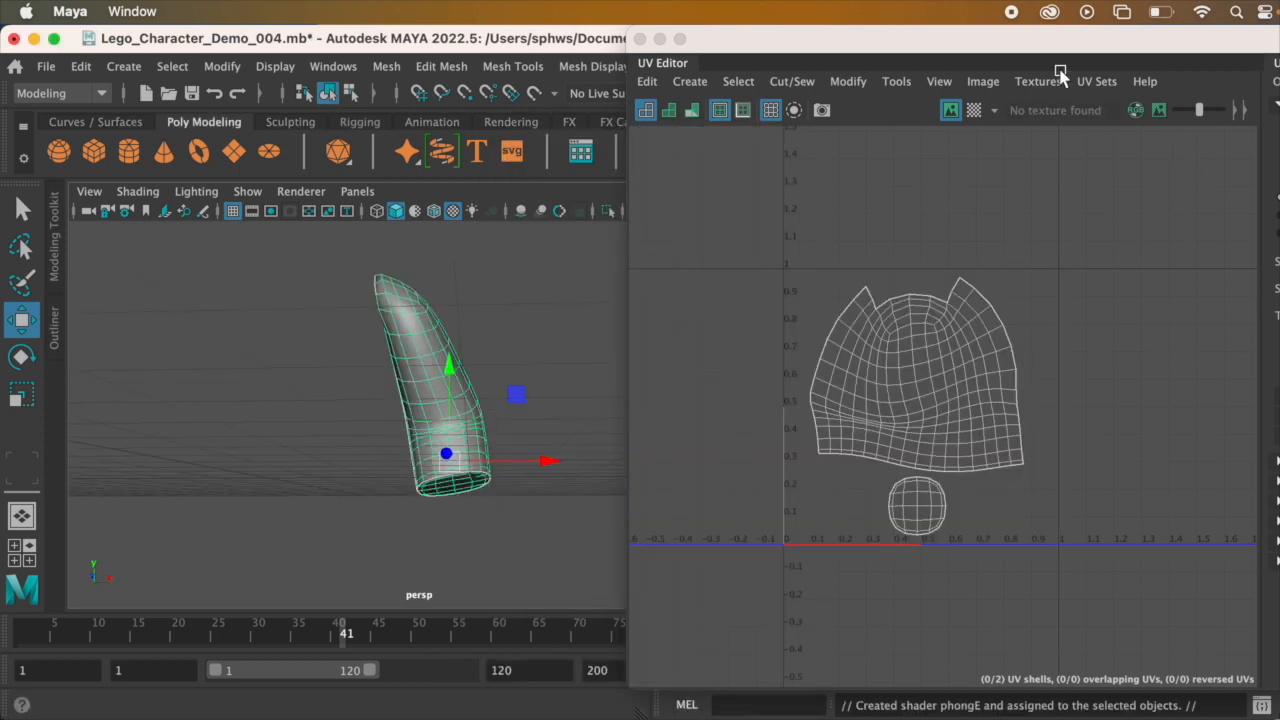
Step: Move the UV Editor out of the way and rename the arm's new material deadpool_left_arm_material
drag(820, 55, 908, 589)
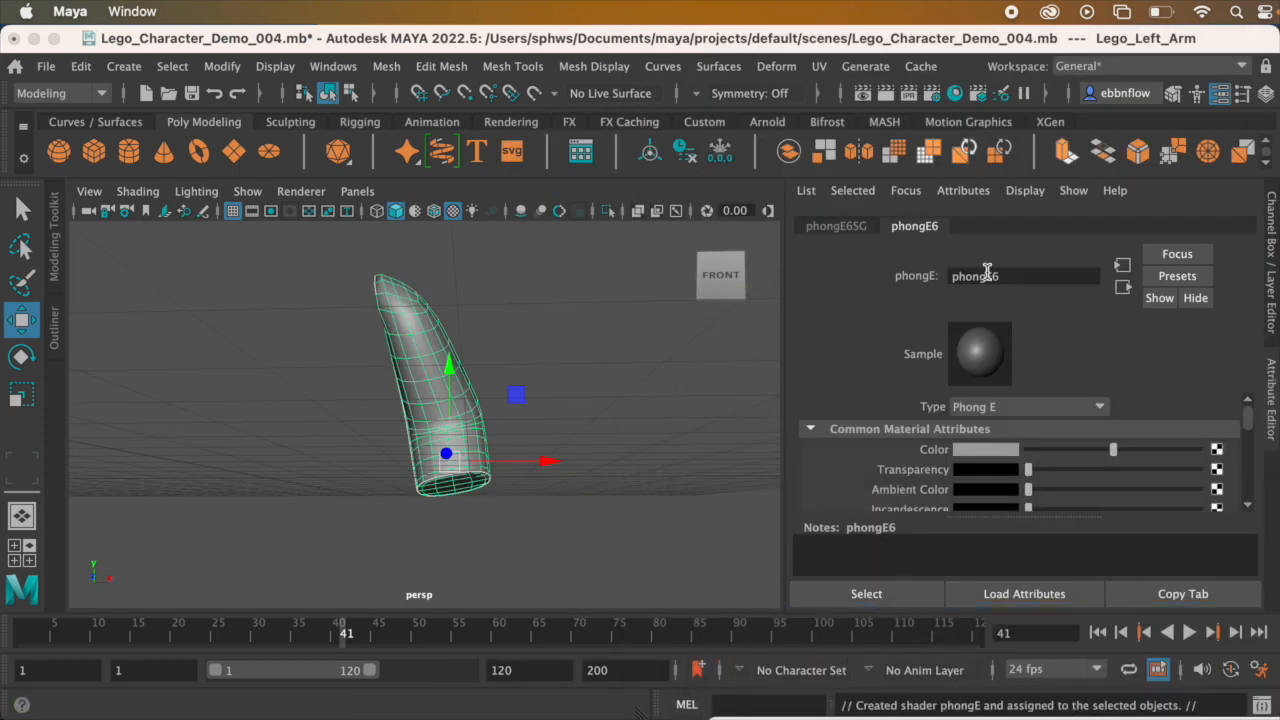
double_click(987, 275)
text(deadpool_left_arm_)
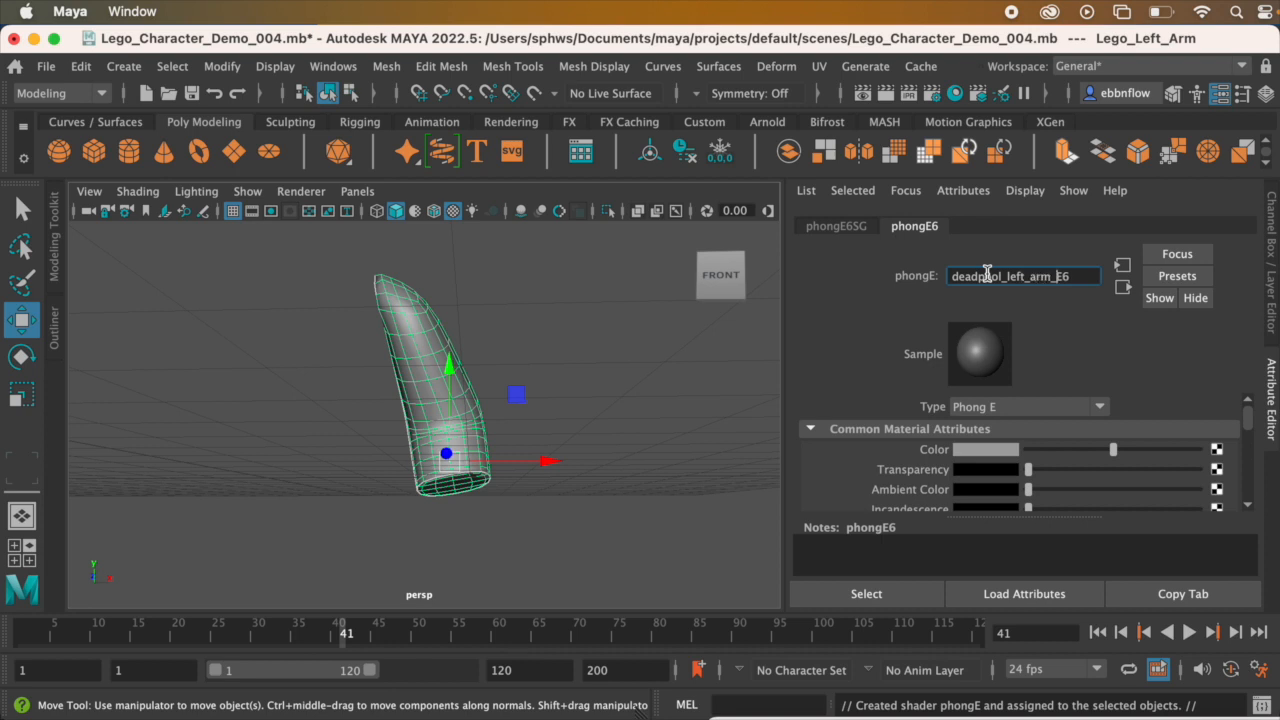
text(ial)
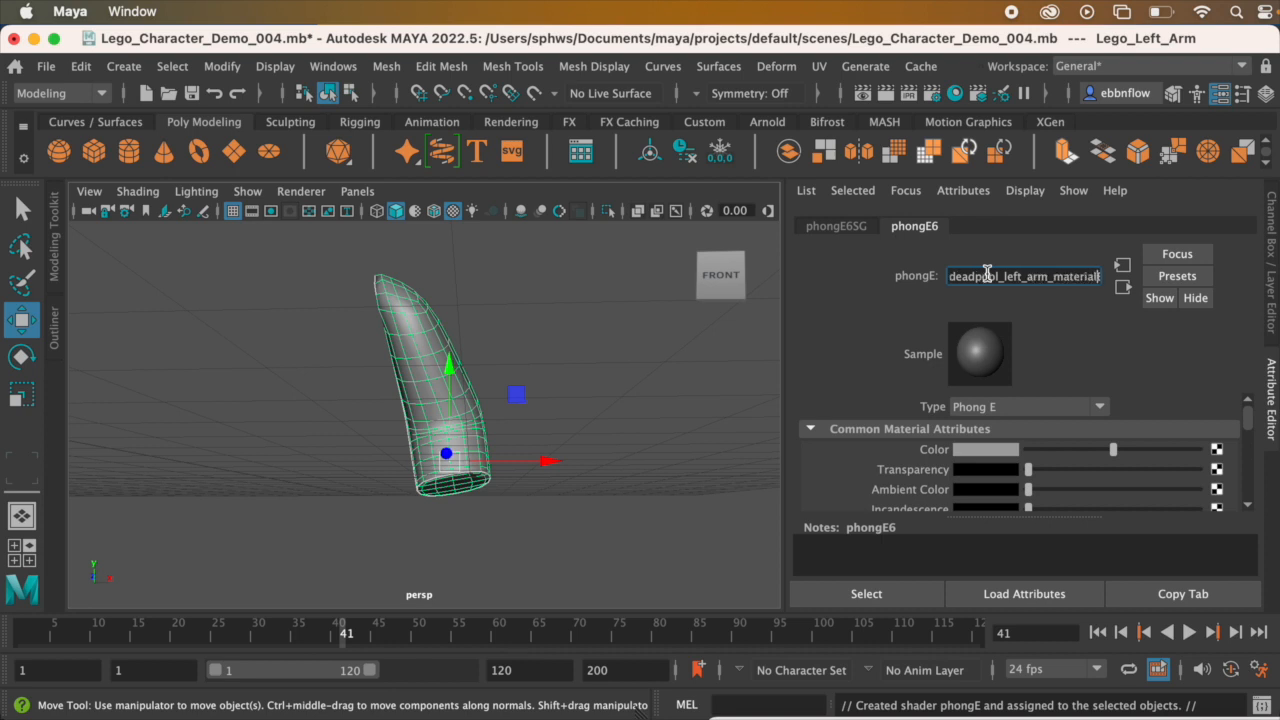
text(01)
key(BackSpace)
key(BackSpace)
key(Return)
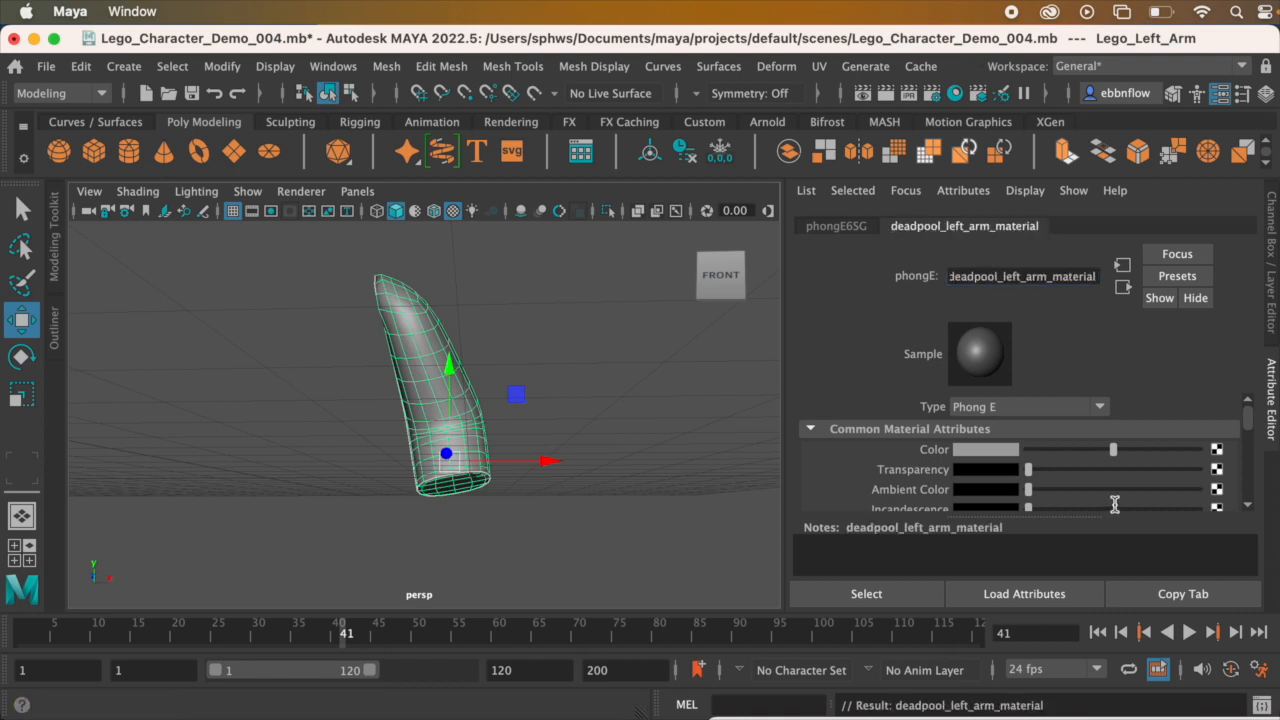
Step: Connect a File texture to the arm material's Color, load lego_left_arm_deadpool.jpg from sourceimages, and check it on the arm
click(1217, 451)
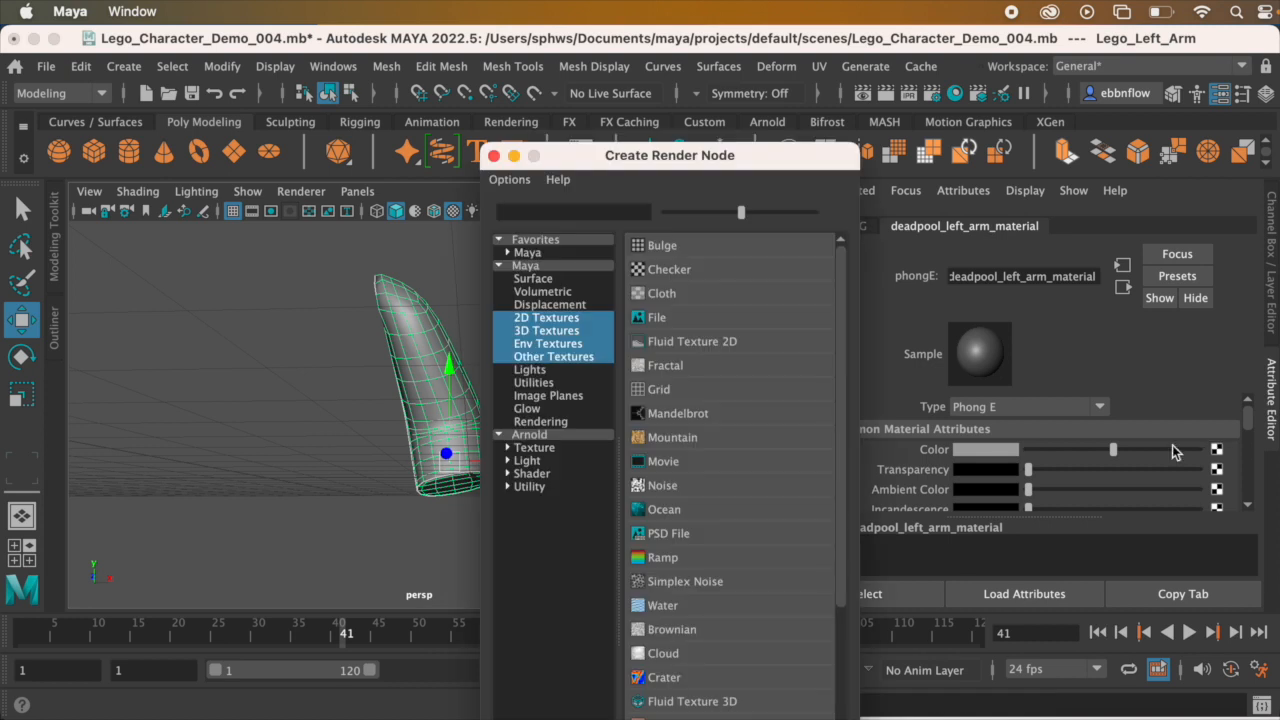
click(672, 318)
click(1221, 498)
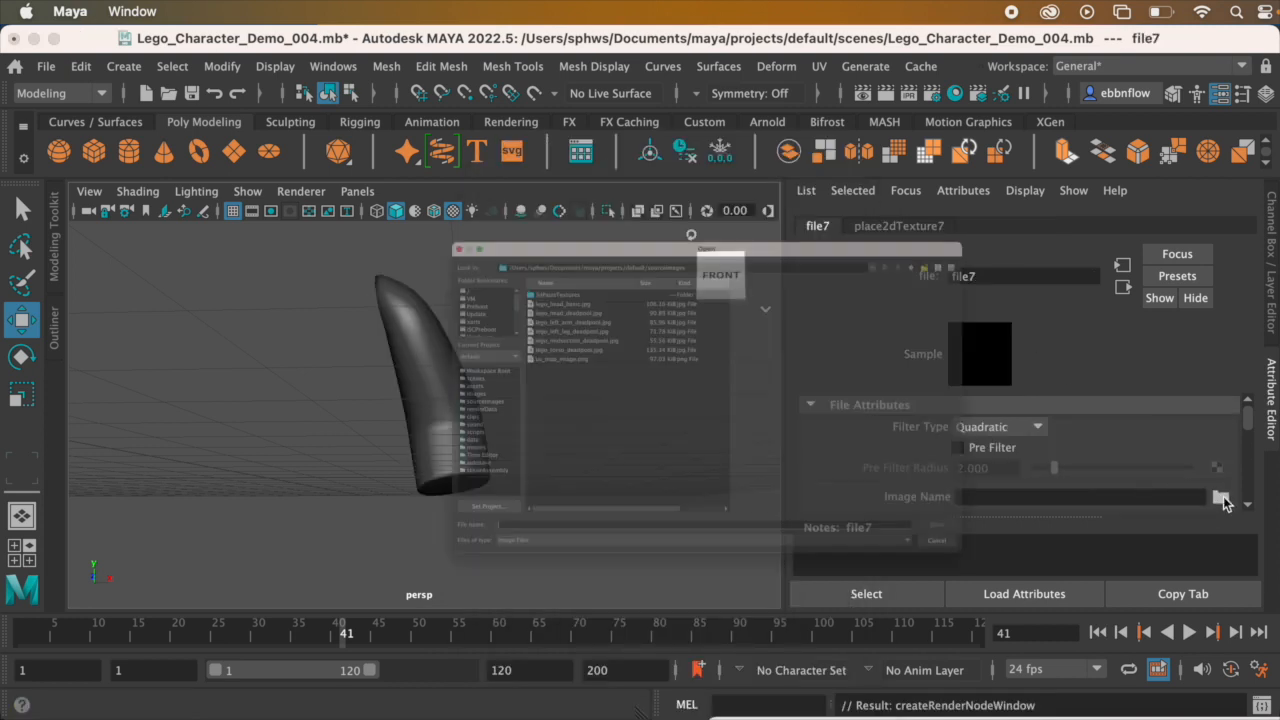
click(440, 254)
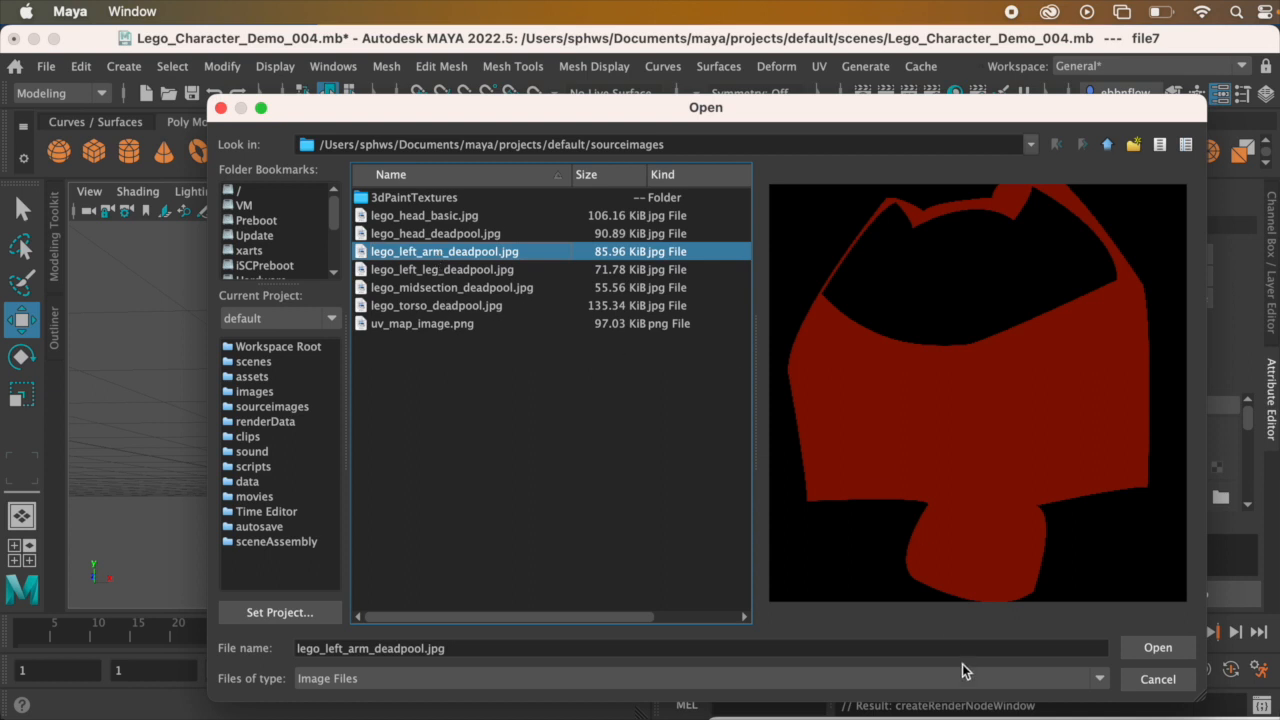
click(1157, 648)
click(588, 441)
alt+drag(588, 441, 486, 420)
alt+middle_drag(486, 420, 640, 400)
alt+drag(500, 397, 557, 395)
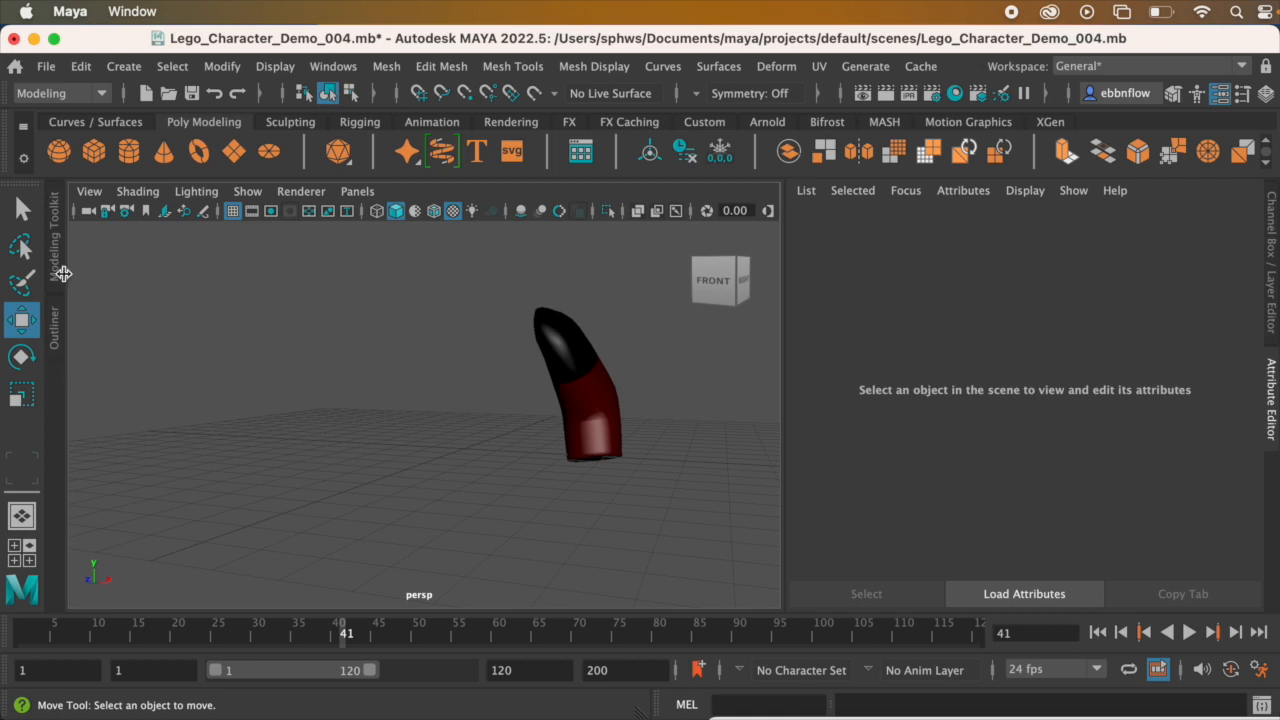
Step: Unhide all the Lego body parts from Lego_Head through Lego_Right_Leg
click(54, 328)
click(196, 374)
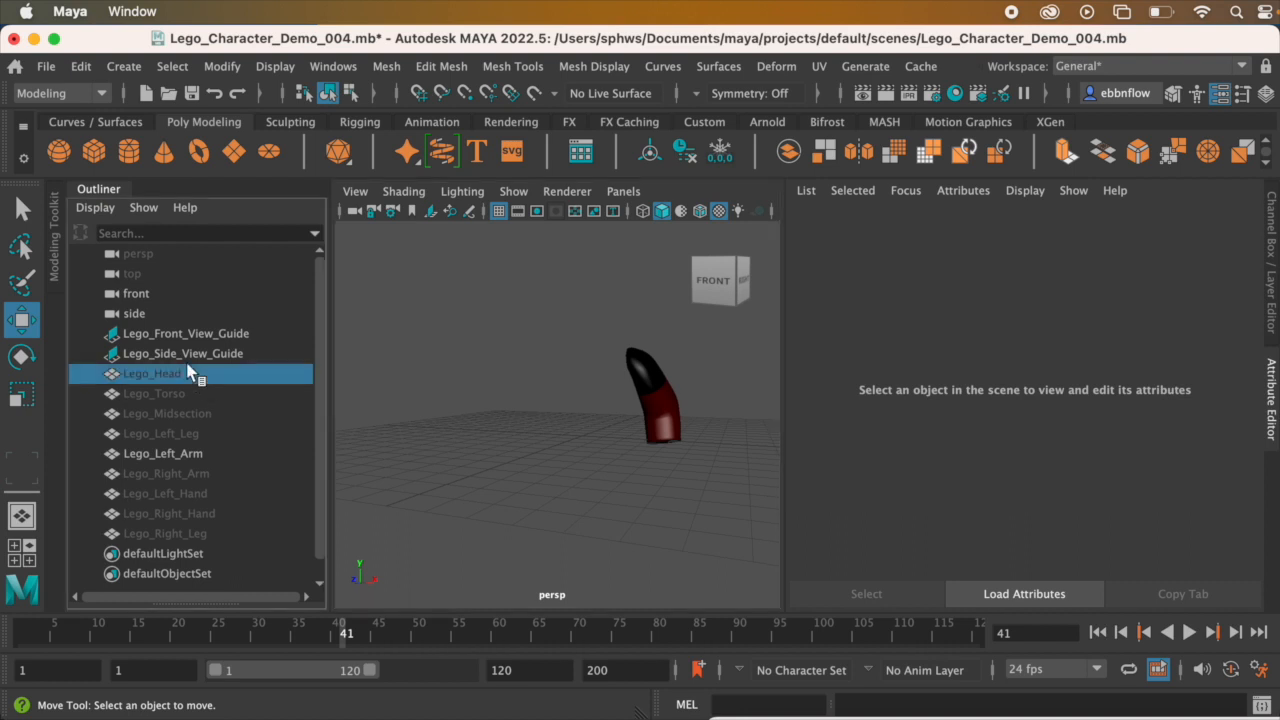
shift+click(189, 533)
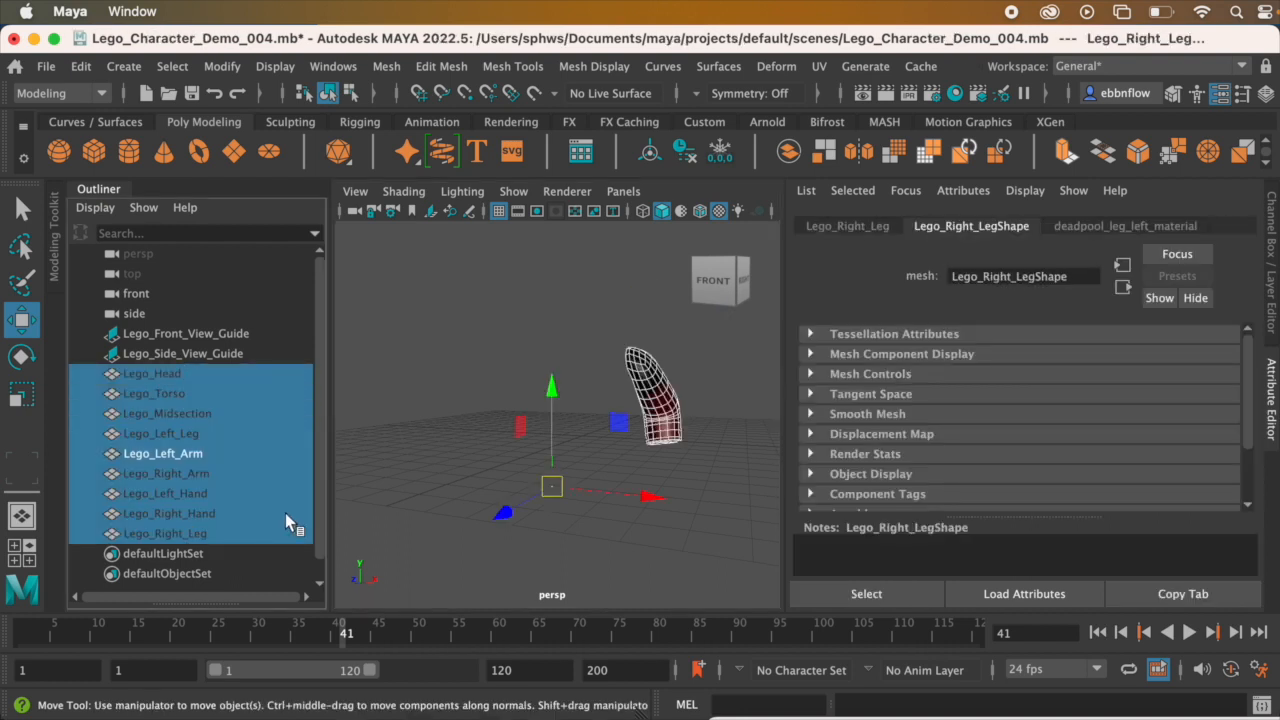
key(shift+h)
Step: Examine the full character from several angles, comparing the textured left arm with the remaining body parts
click(470, 412)
mouse_move(508, 414)
alt+mouse_down()
mouse_move(520, 416)
mouse_move(423, 420)
mouse_move(537, 417)
mouse_move(508, 414)
alt+mouse_up()
scroll(545, 429, up, 6)
alt+middle_drag(594, 423, 622, 366)
alt+drag(556, 418, 598, 418)
scroll(597, 418, down, 5)
alt+middle_drag(597, 396, 580, 428)
alt+drag(579, 420, 577, 431)
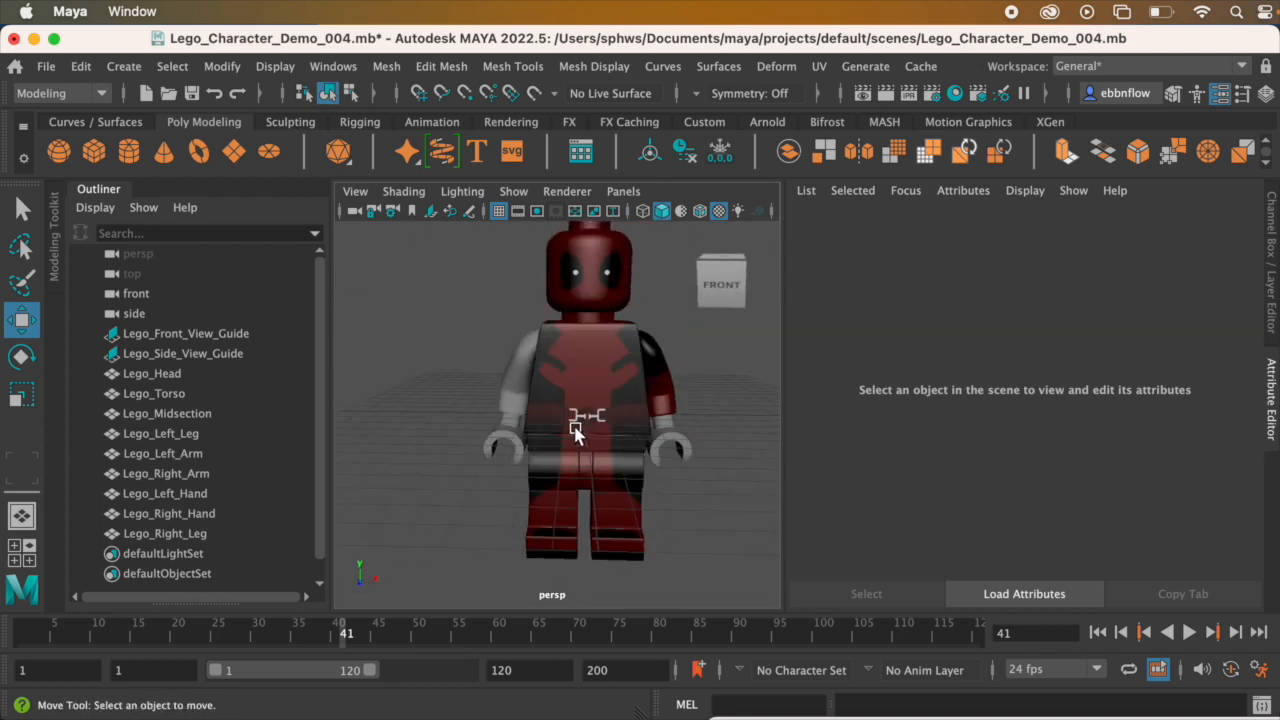
Step: Delete the untextured Lego_Right_Arm, keeping the right hand
click(527, 388)
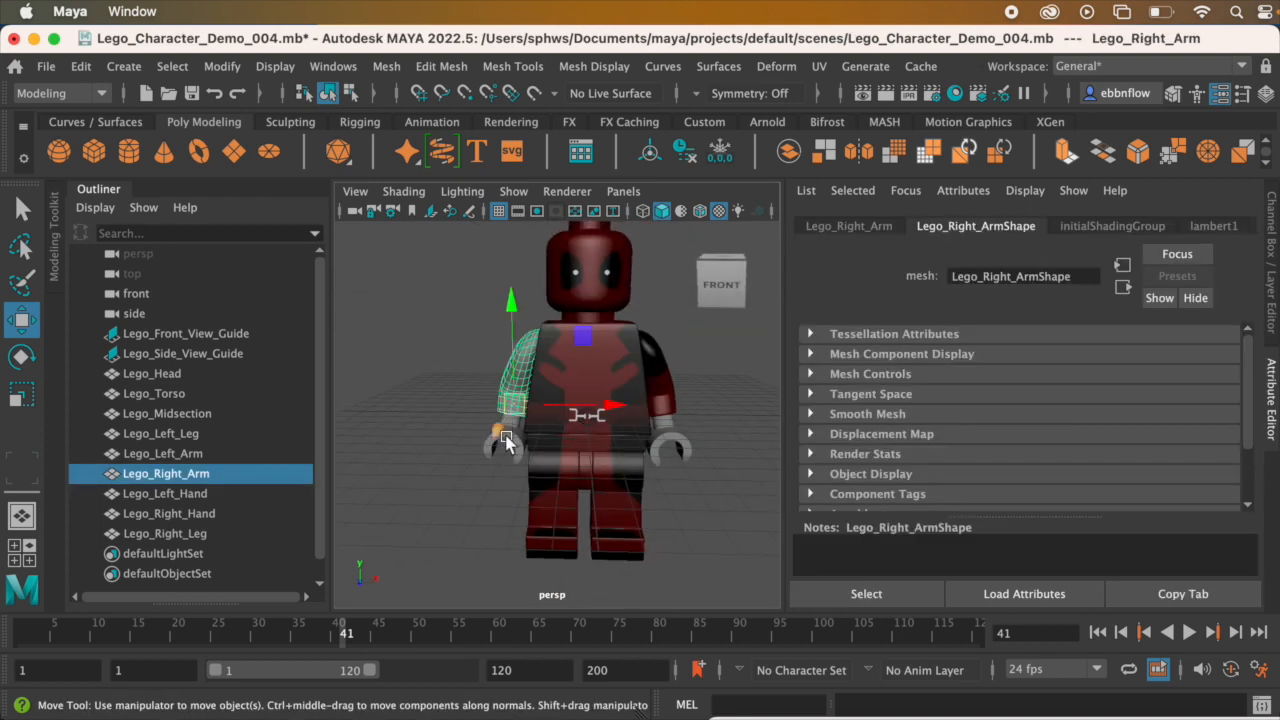
shift+click(514, 447)
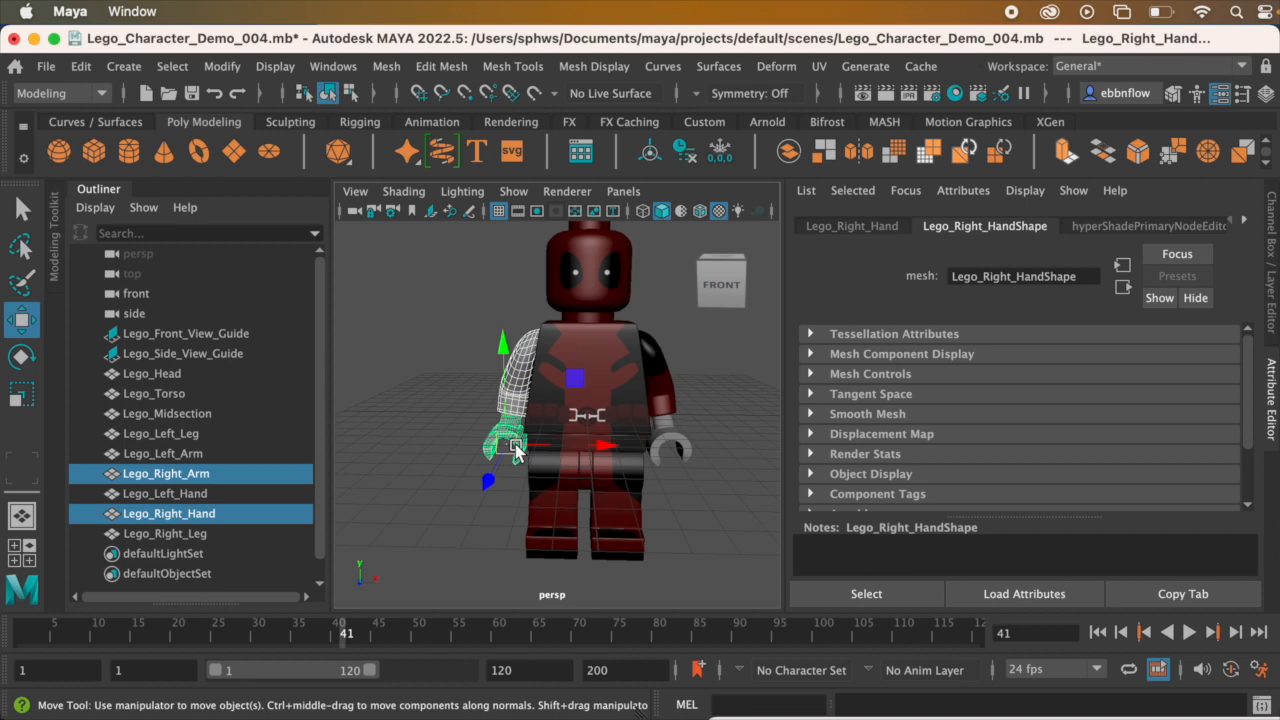
click(518, 370)
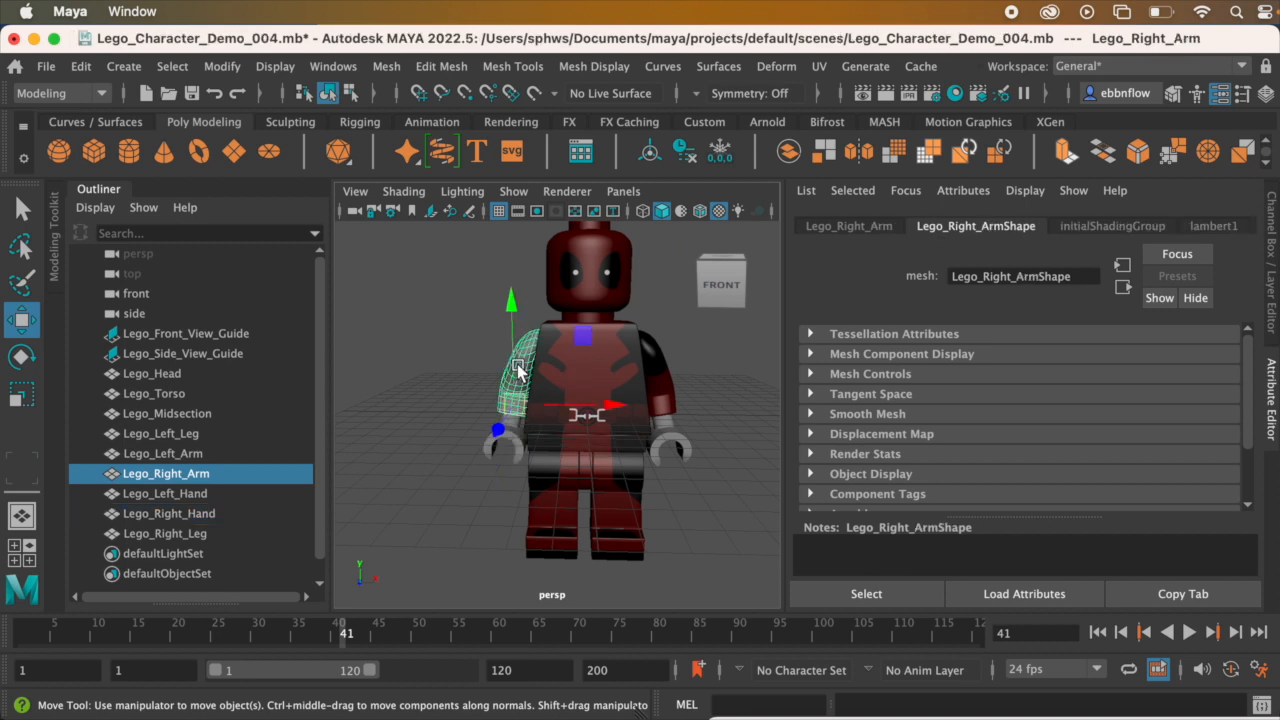
key(Delete)
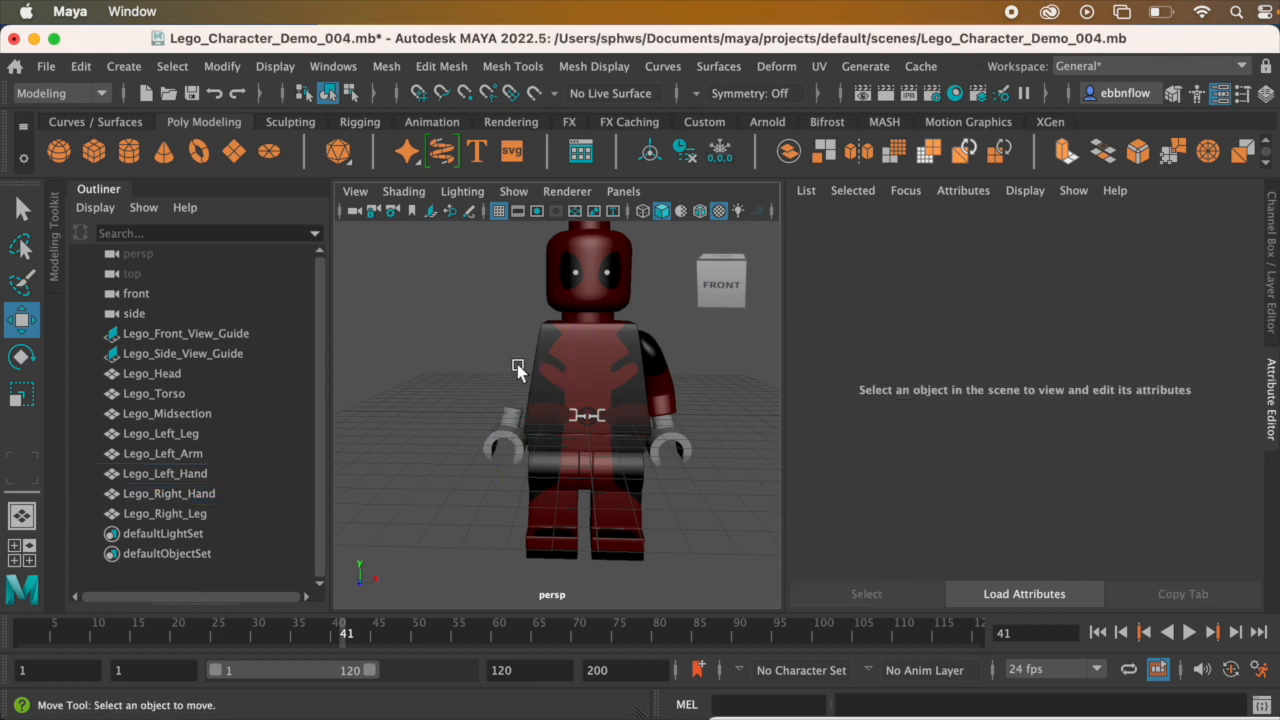
Step: Create a mirrored copy of Lego_Left_Arm with Duplicate Special, using an X scale of -1
click(659, 383)
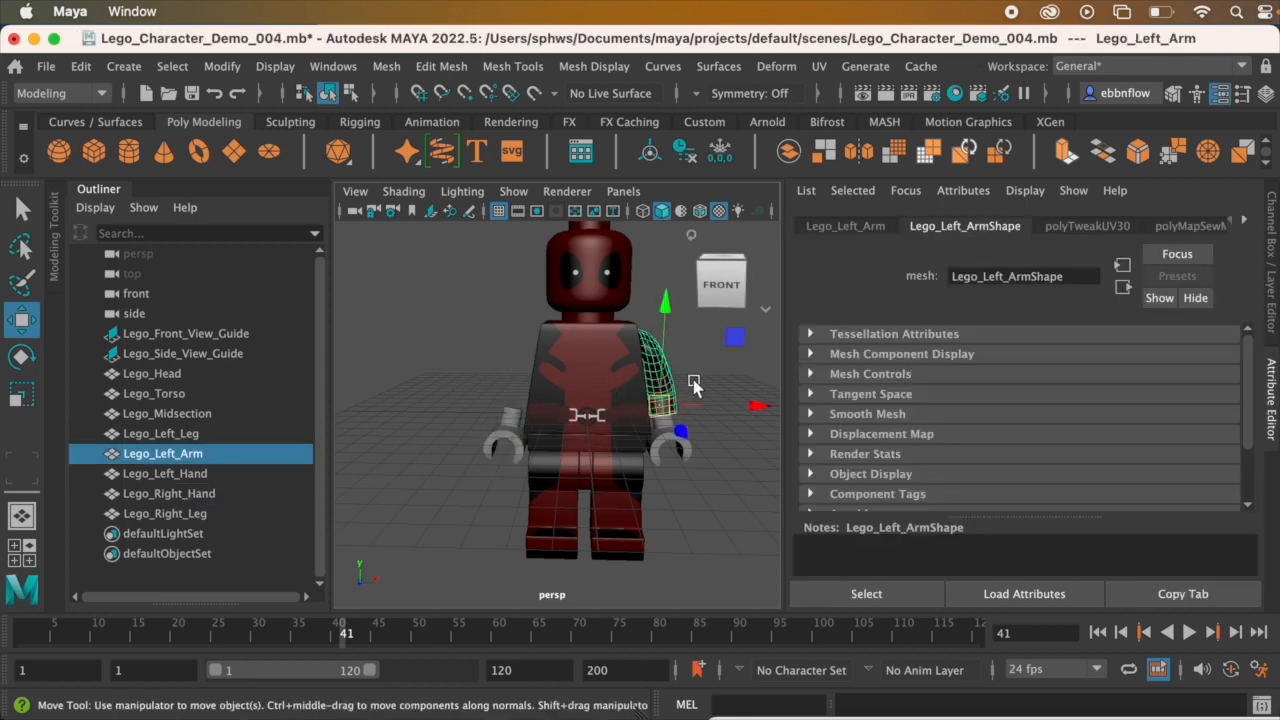
click(81, 66)
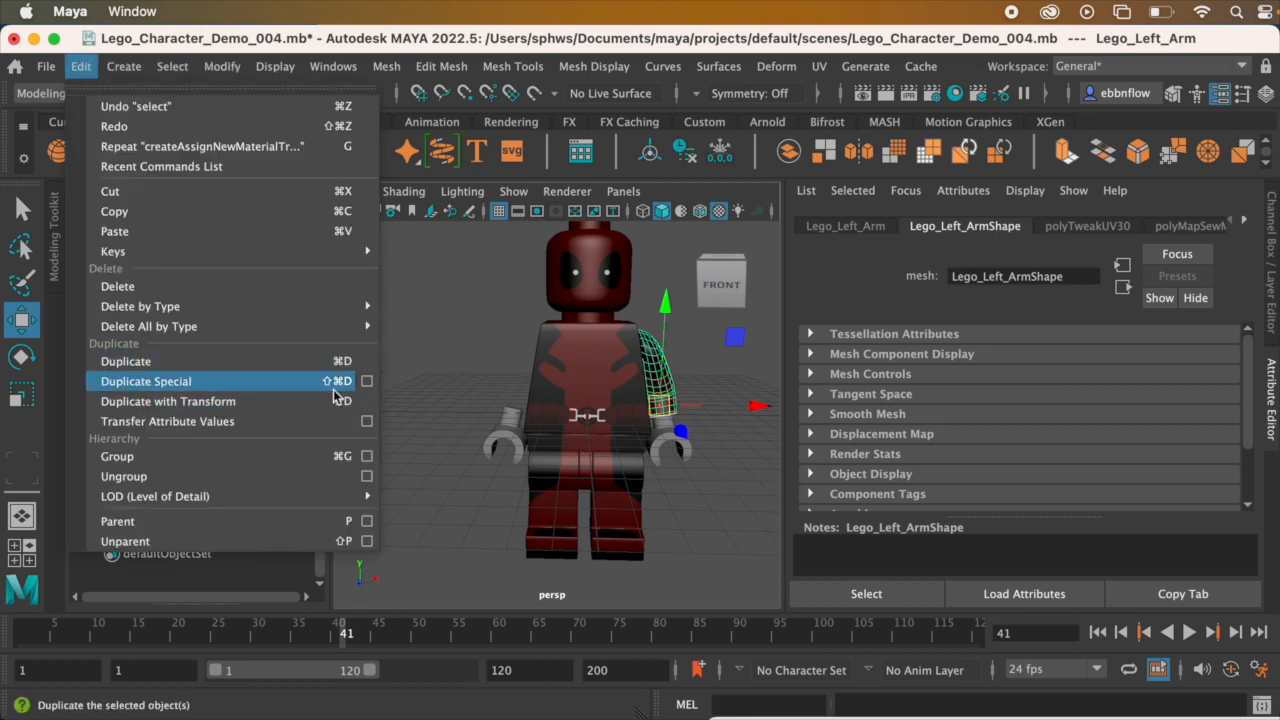
click(367, 381)
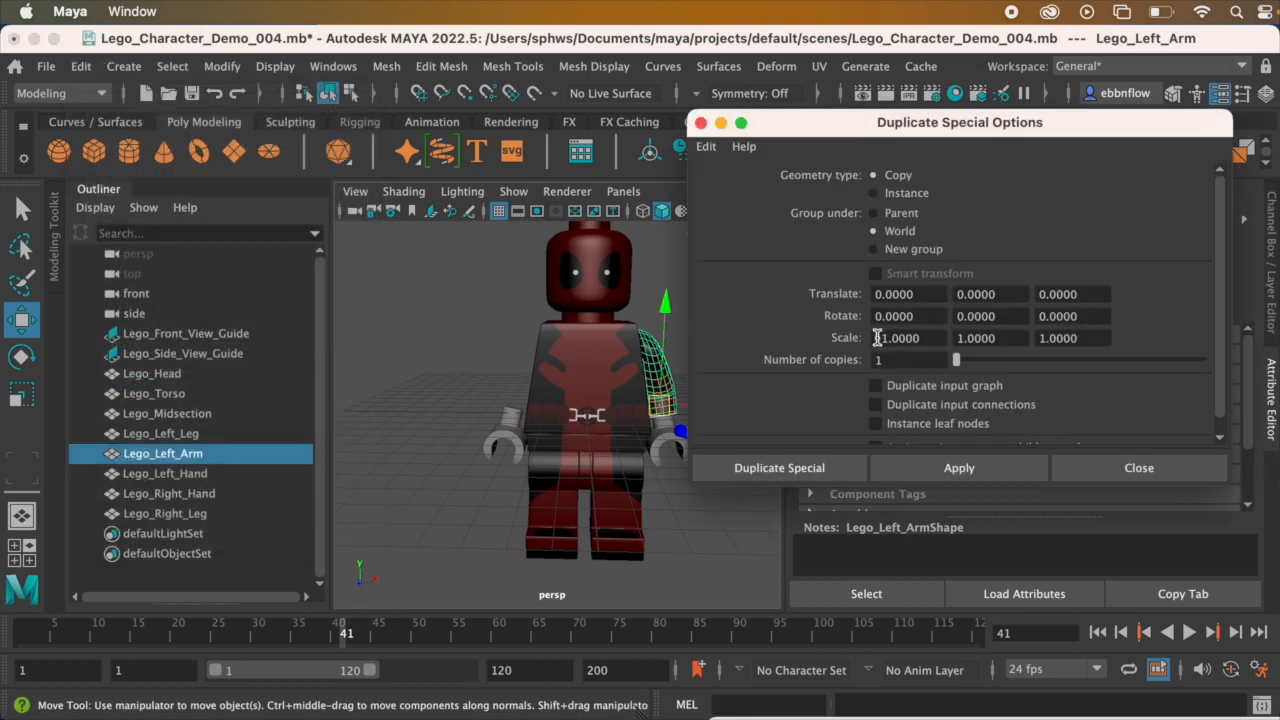
click(786, 467)
Step: Move the mirrored arm along X to the character's right side, at about -3.54 cm, fitting the guide outline in front view
drag(767, 416, 505, 410)
key(space)
key(space)
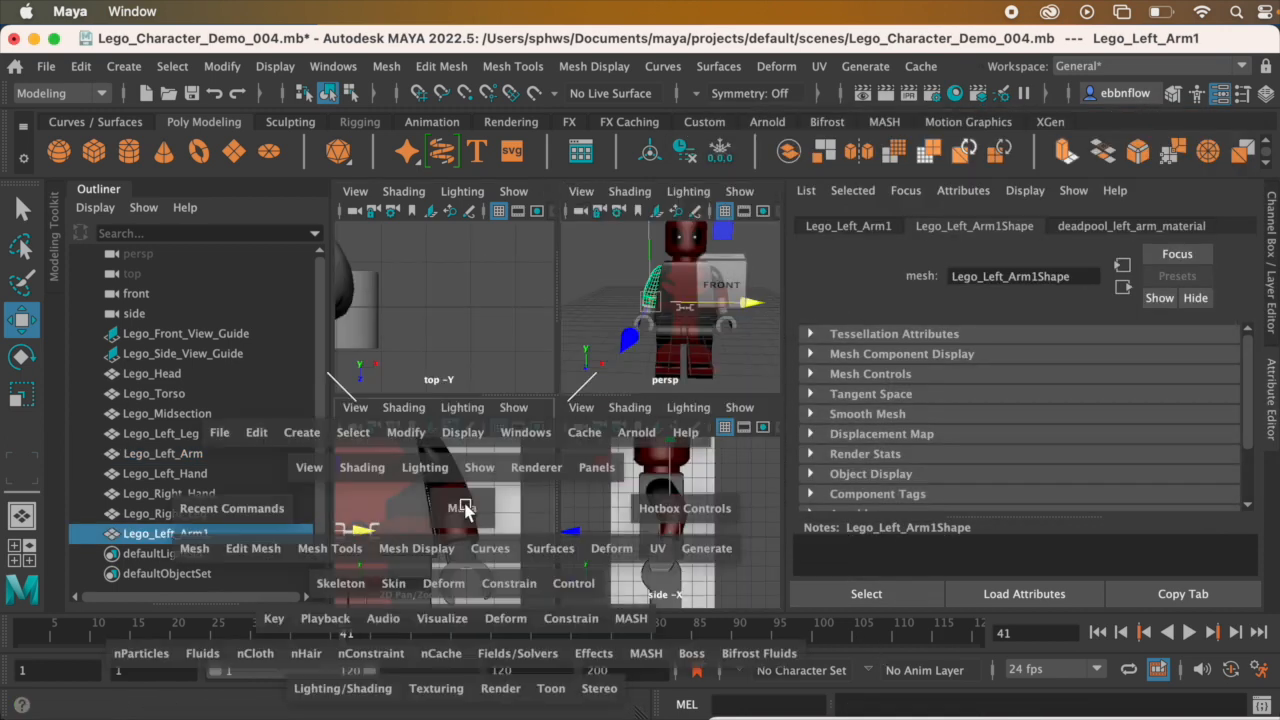
scroll(480, 386, down, 5)
alt+middle_drag(480, 386, 617, 366)
scroll(563, 386, up, 5)
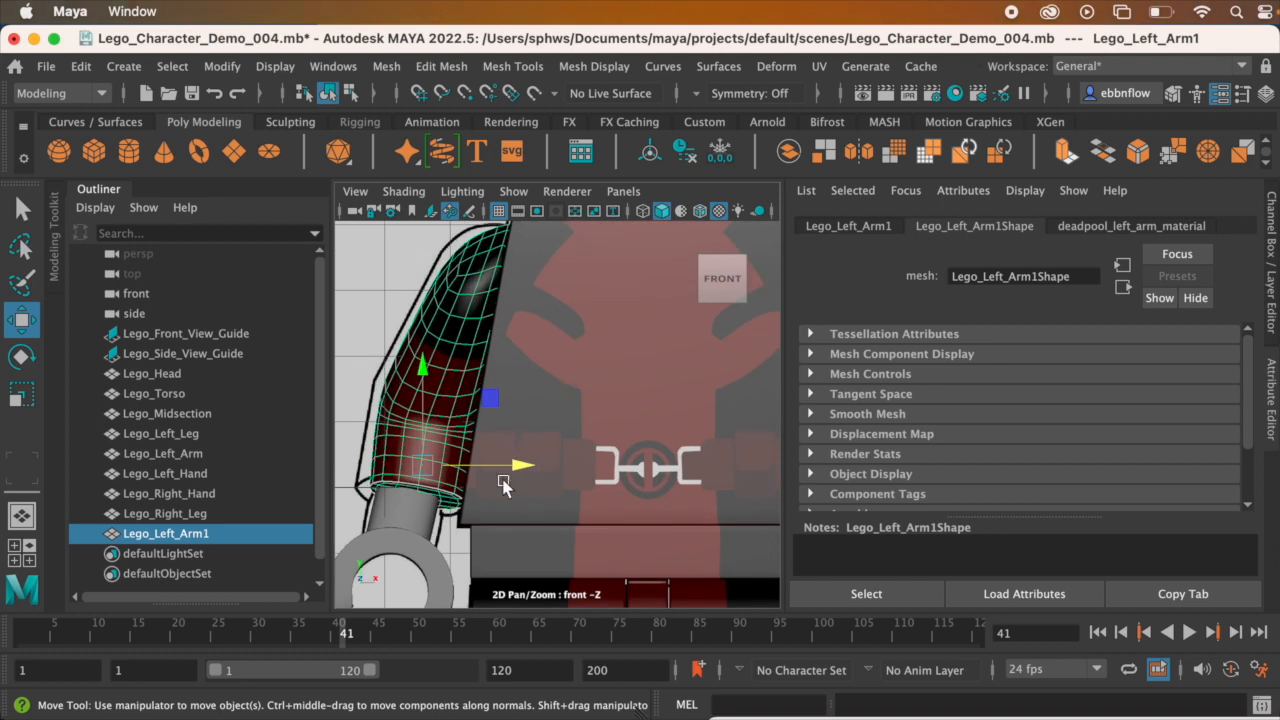
drag(514, 465, 508, 467)
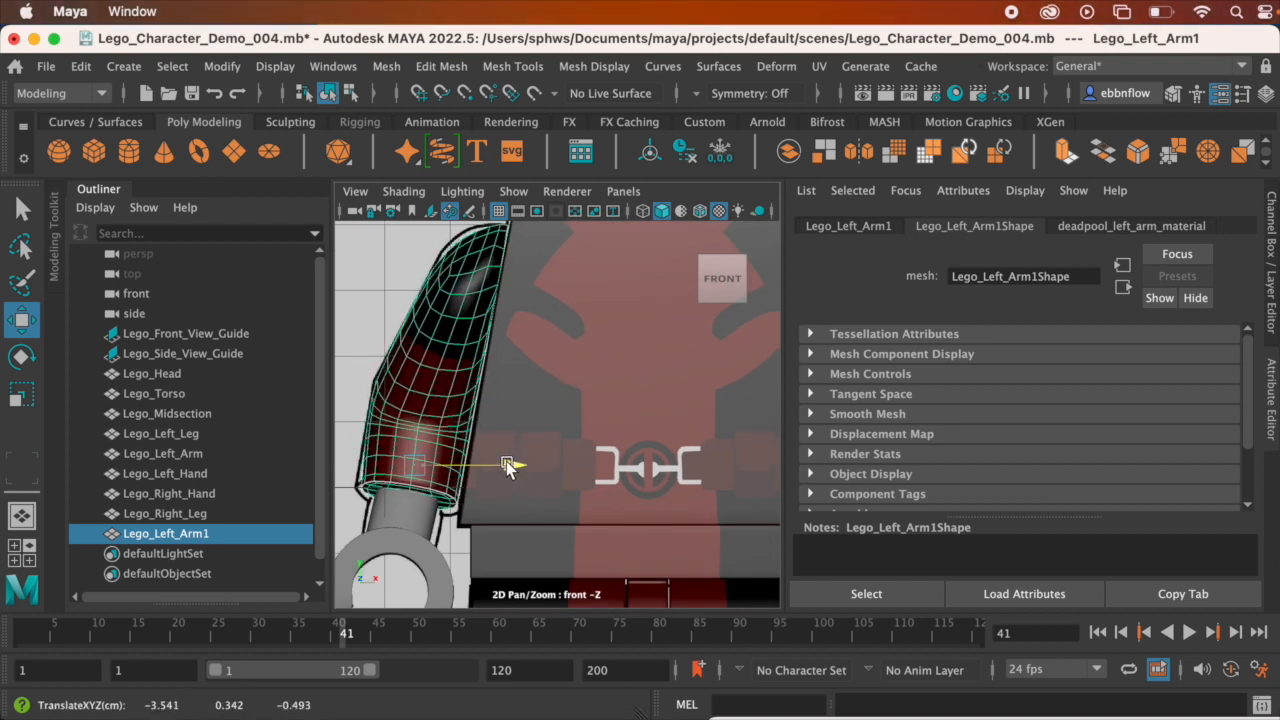
Step: Return to the perspective view, deselect the arm, and examine the character with both textured arms from several angles
key(space)
key(space)
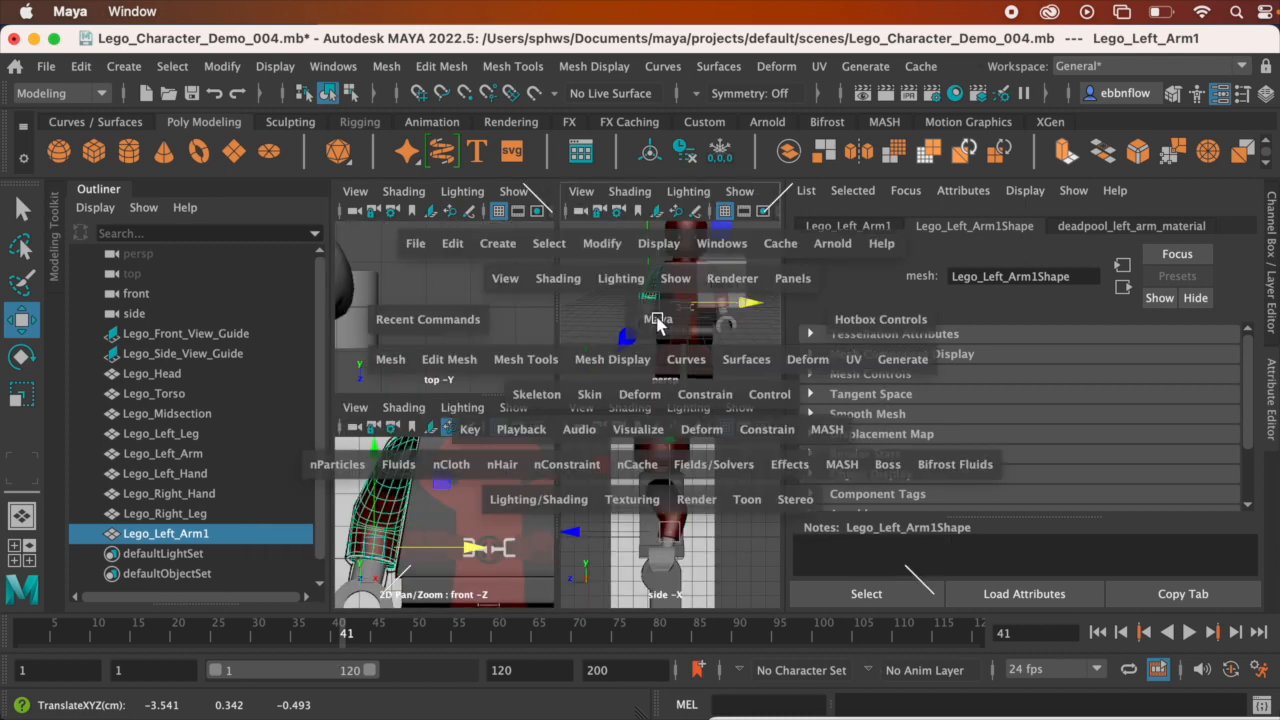
click(745, 390)
alt+drag(745, 390, 632, 395)
alt+middle_drag(660, 398, 637, 377)
scroll(635, 380, up, 5)
alt+drag(643, 370, 583, 386)
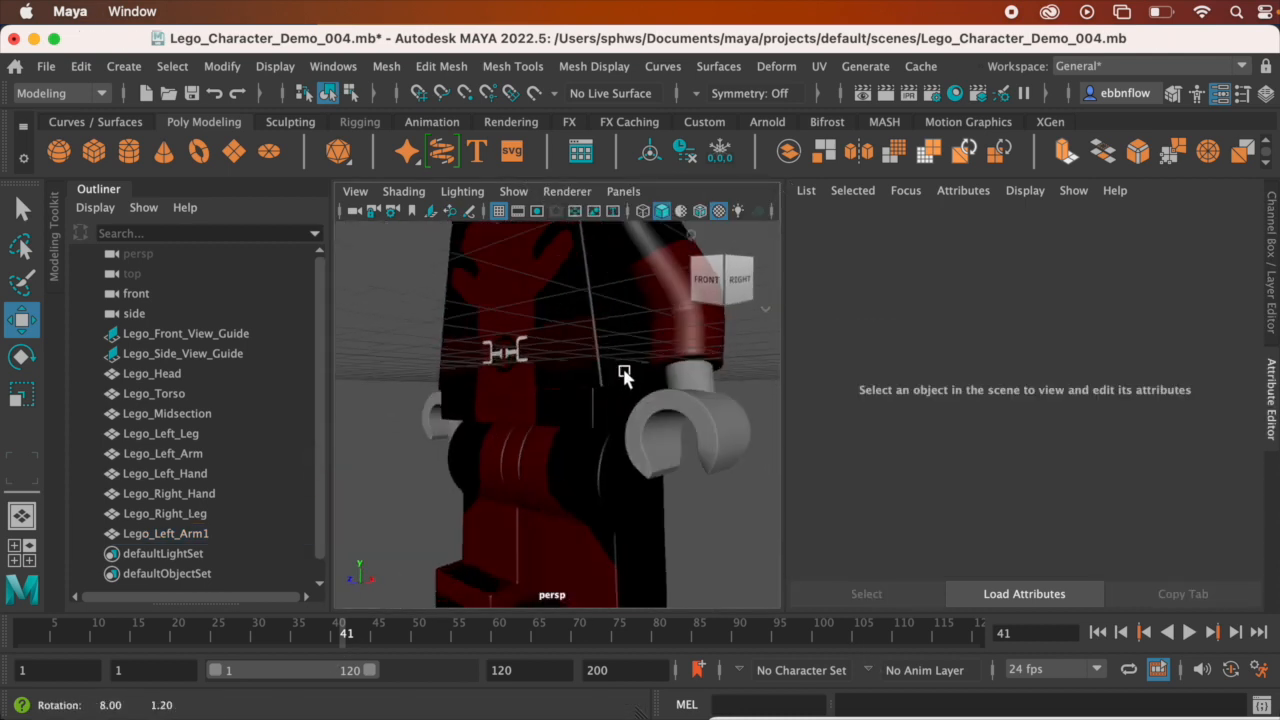
scroll(633, 370, down, 10)
scroll(624, 390, up, 6)
scroll(578, 383, down, 5)
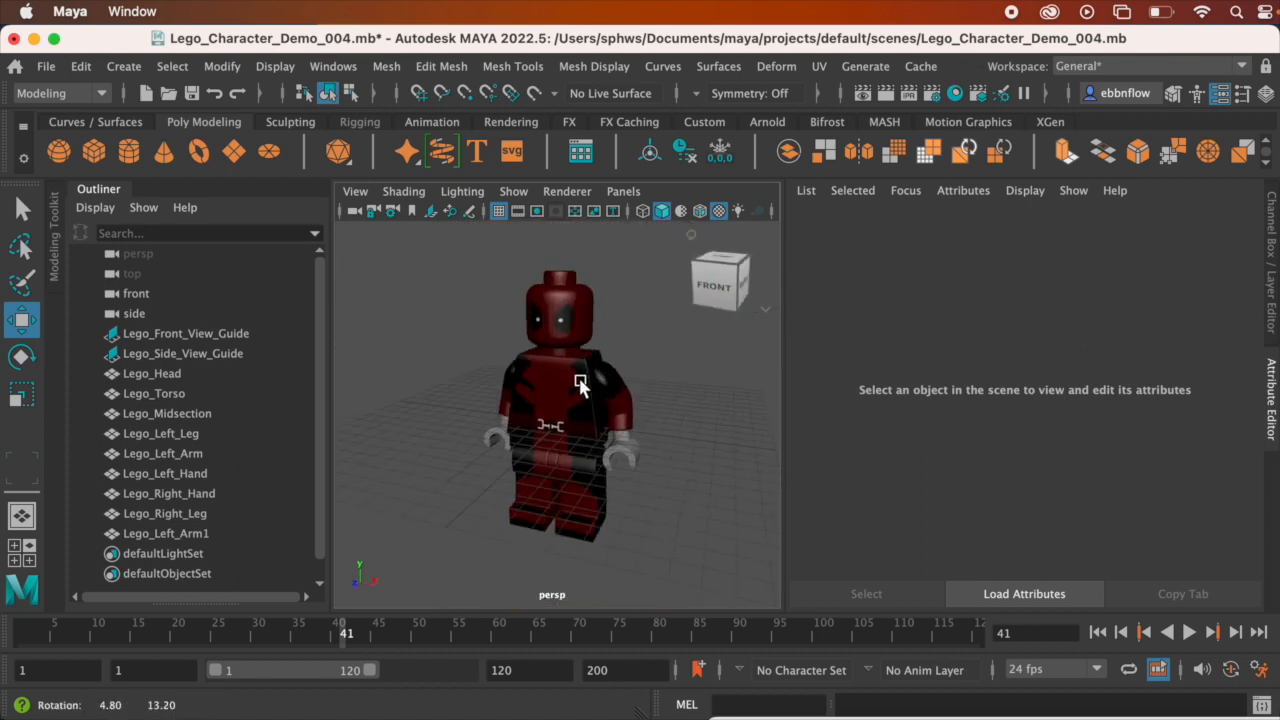